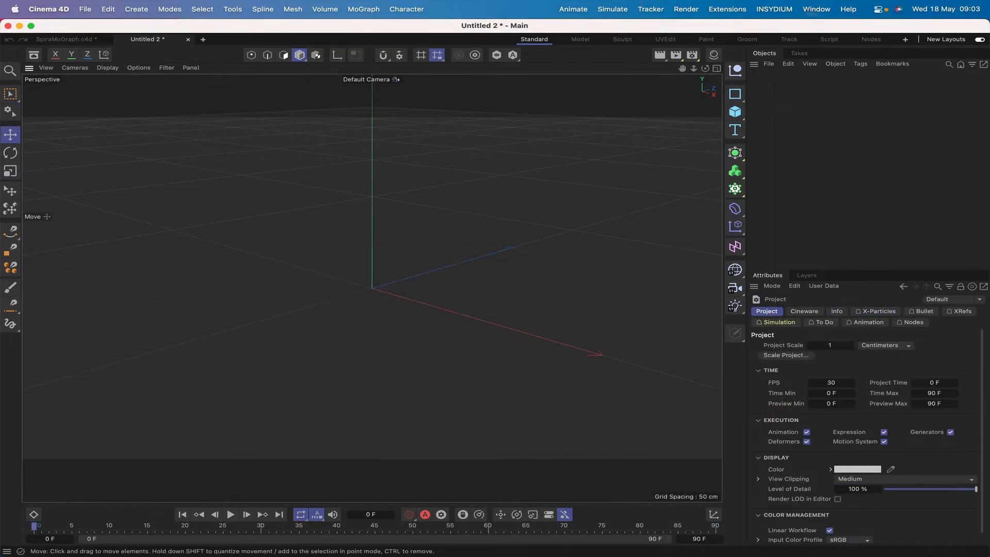
Create a circle spline at the origin and duplicate it to have four circles in total.
click(737, 97)
click(827, 111)
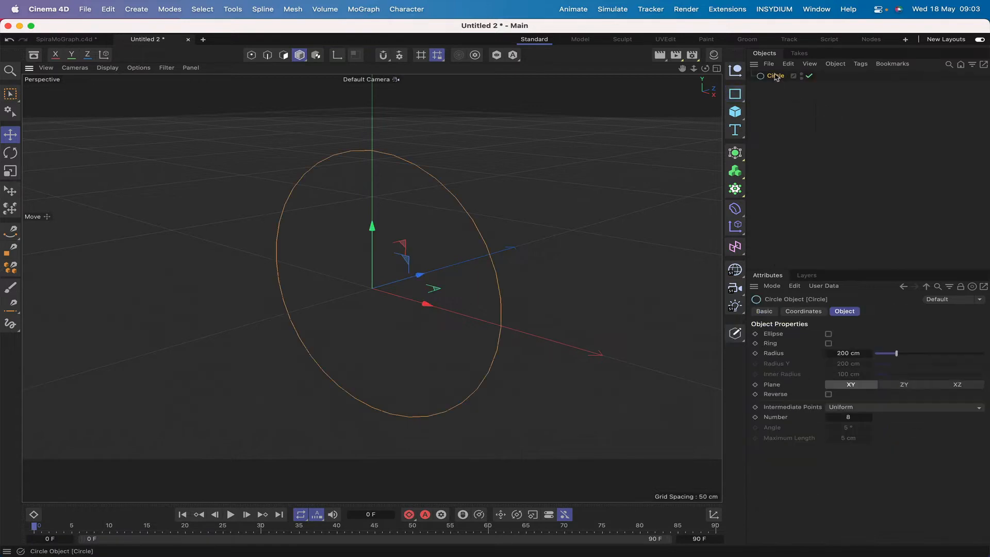
ctrl+drag(775, 77, 777, 105)
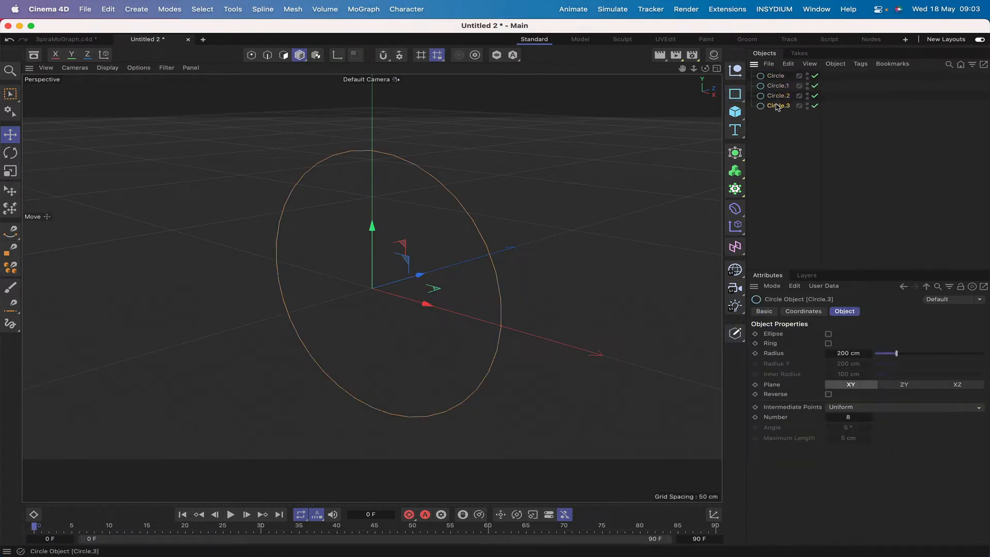
Rename the first circle in the hierarchy Inner and the second one Outer.
click(775, 78)
double_click(776, 76)
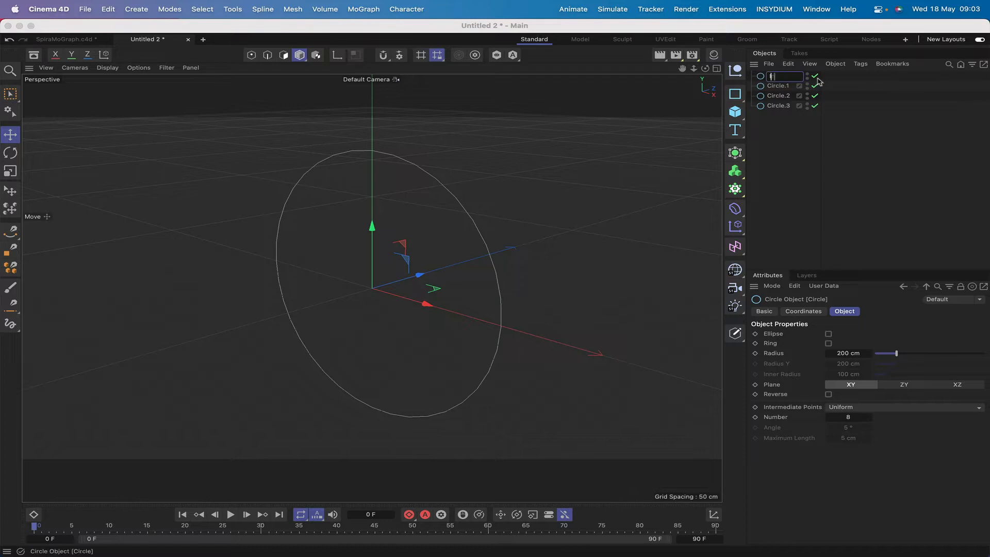
text(Inner)
key(Return)
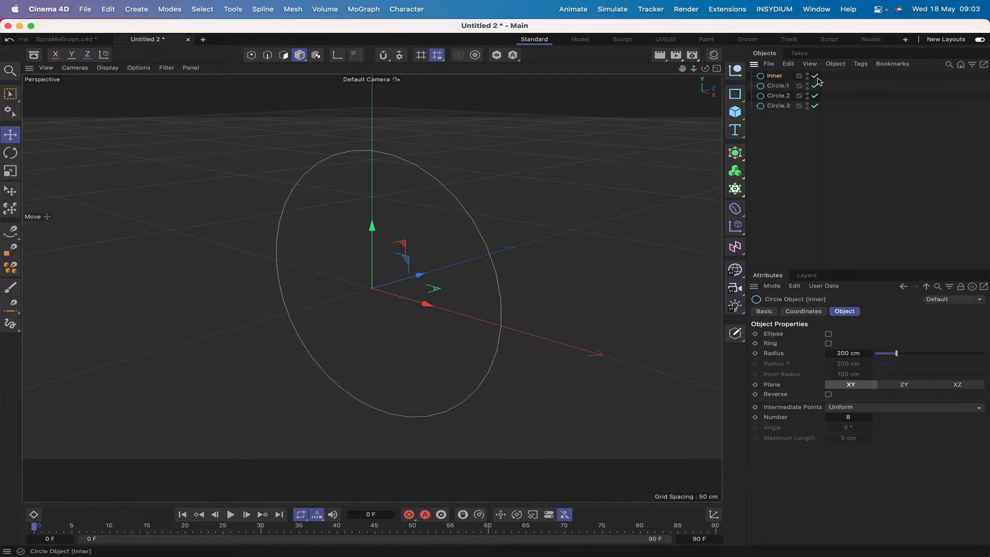
double_click(777, 86)
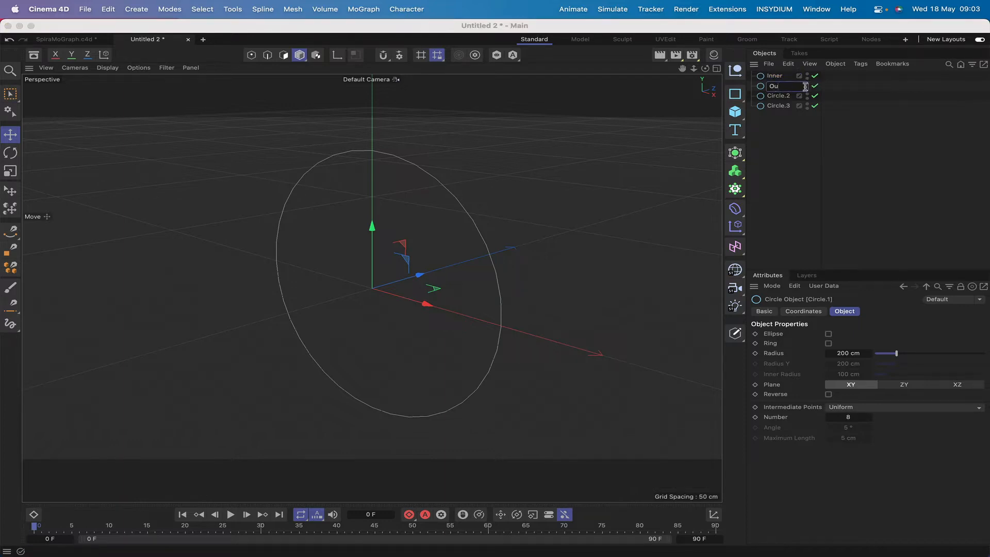
text(Outer)
key(Return)
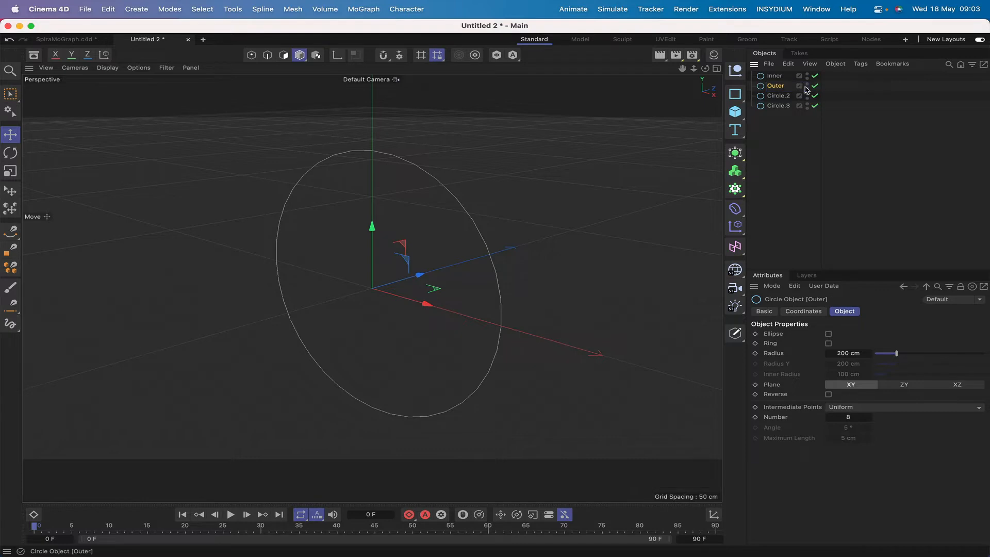
Rename the third circle World and the fourth circle Wheel.
double_click(779, 96)
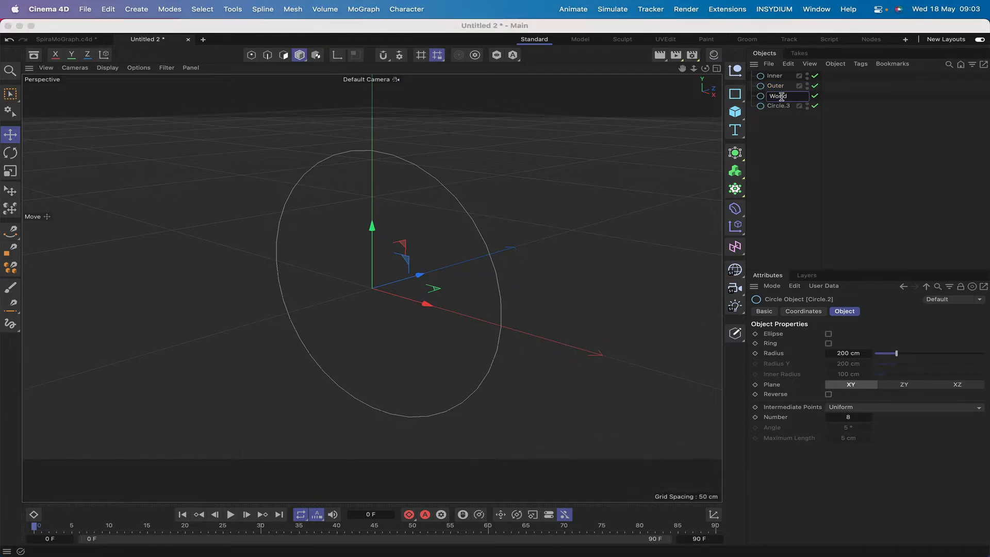
key(Return)
double_click(775, 106)
text(W)
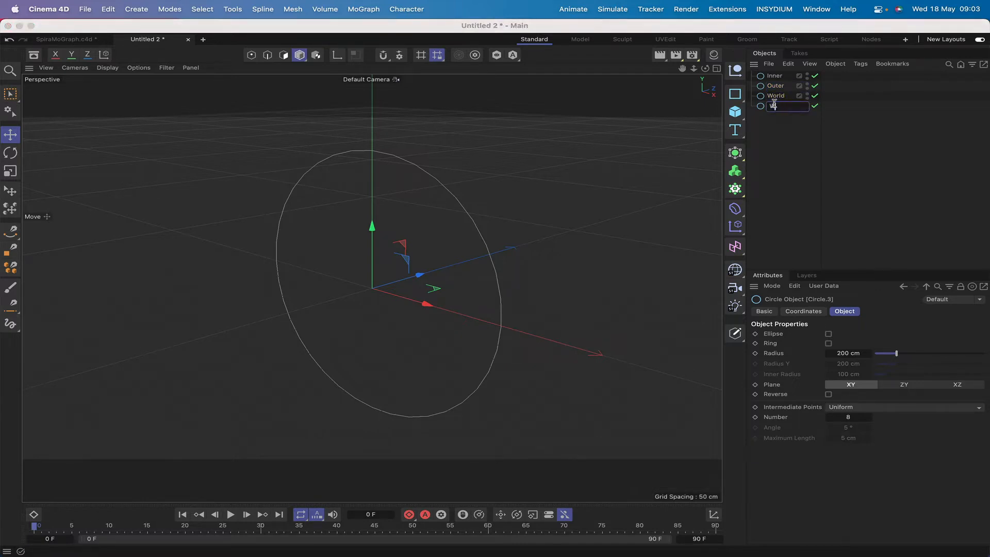
text(heel)
key(Return)
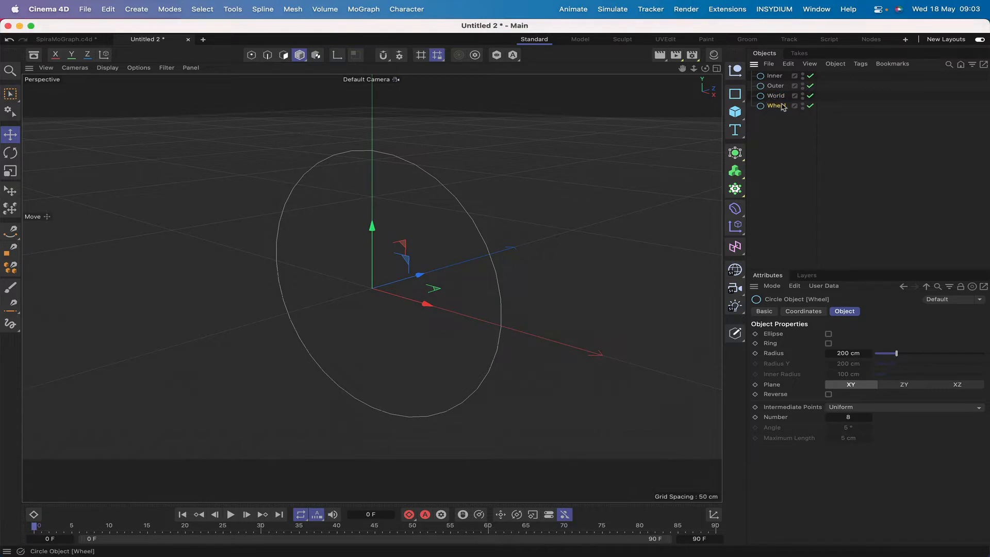
Set the radius of the Inner circle to 150 cm and of the Outer circle to 250 cm.
click(776, 78)
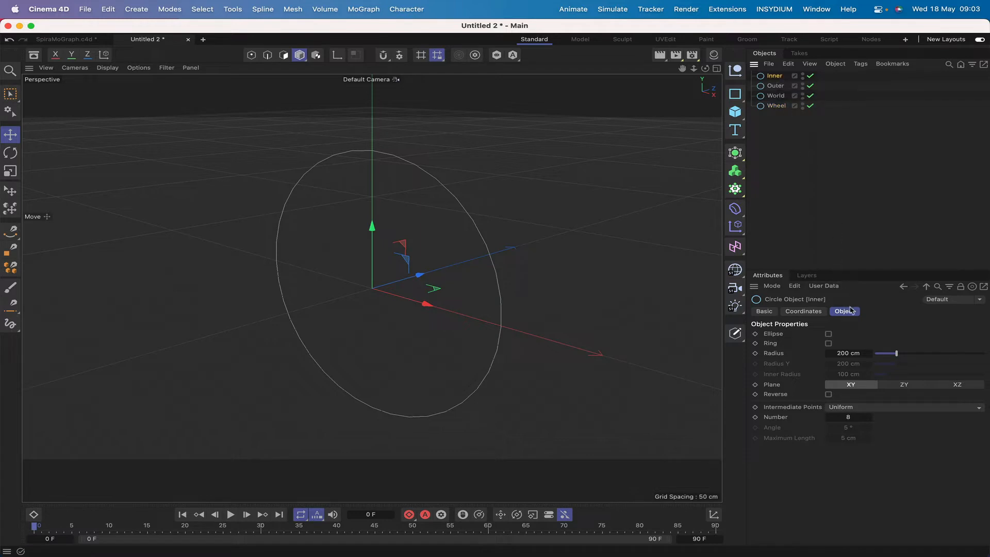
double_click(848, 354)
text(150)
key(Return)
click(776, 86)
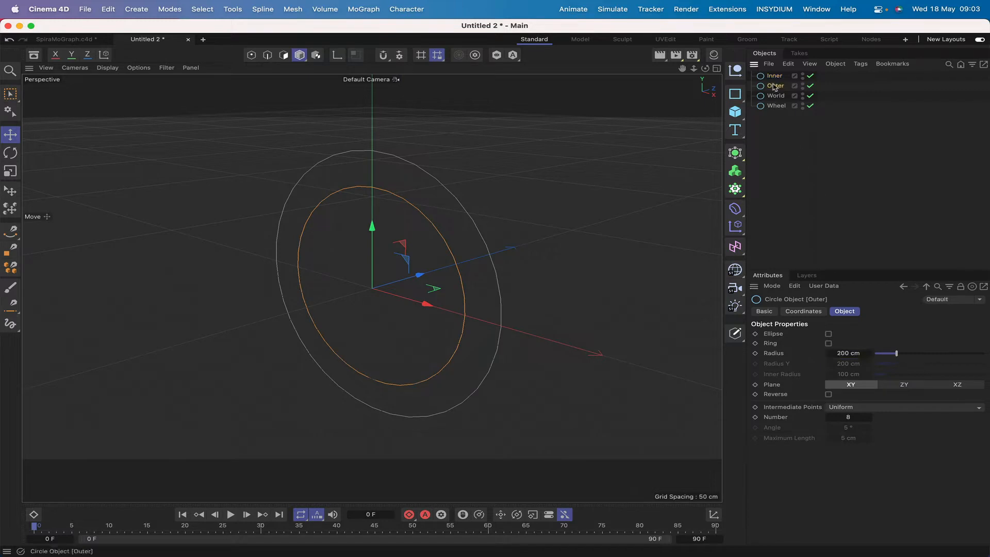
double_click(841, 354)
text(250)
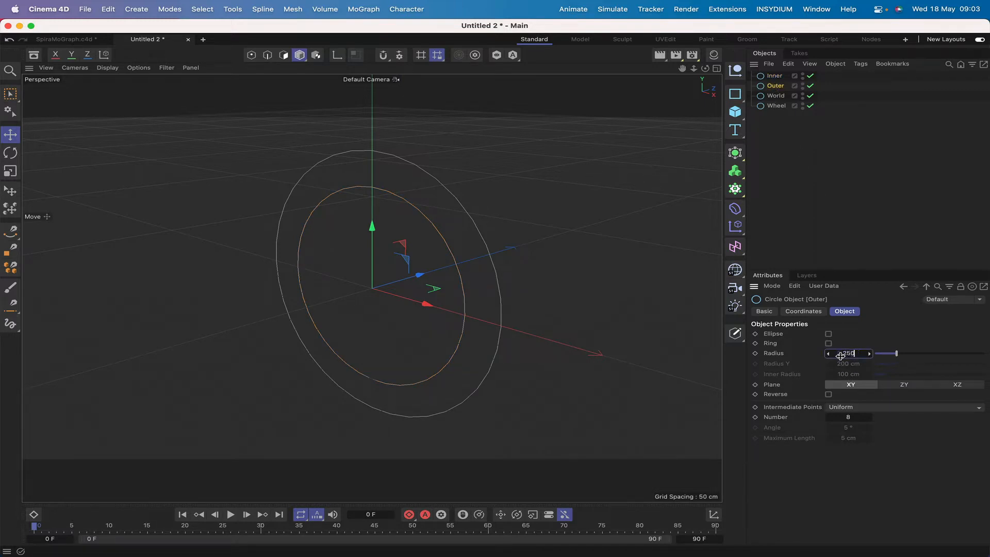
key(Return)
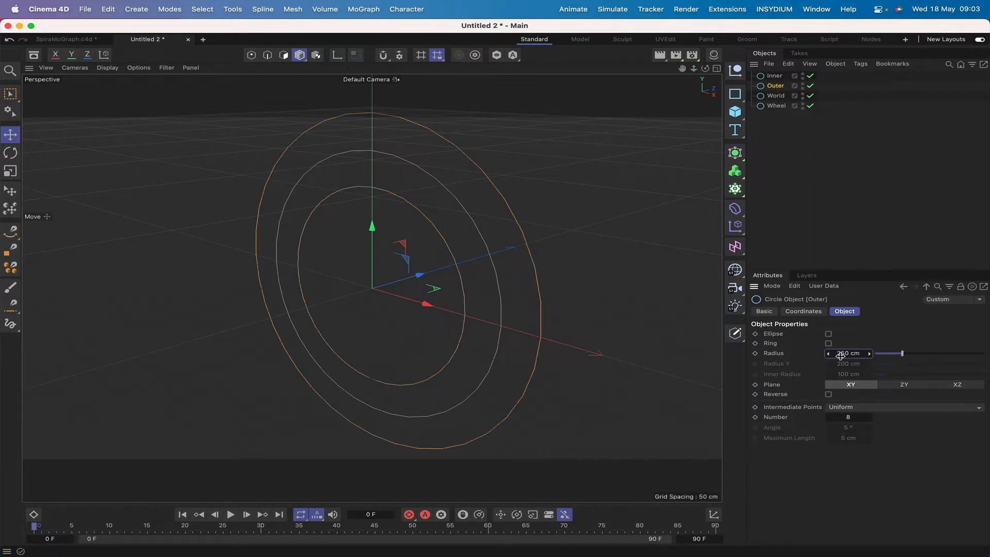
Set the radius of the Wheel circle to 50 cm.
click(772, 96)
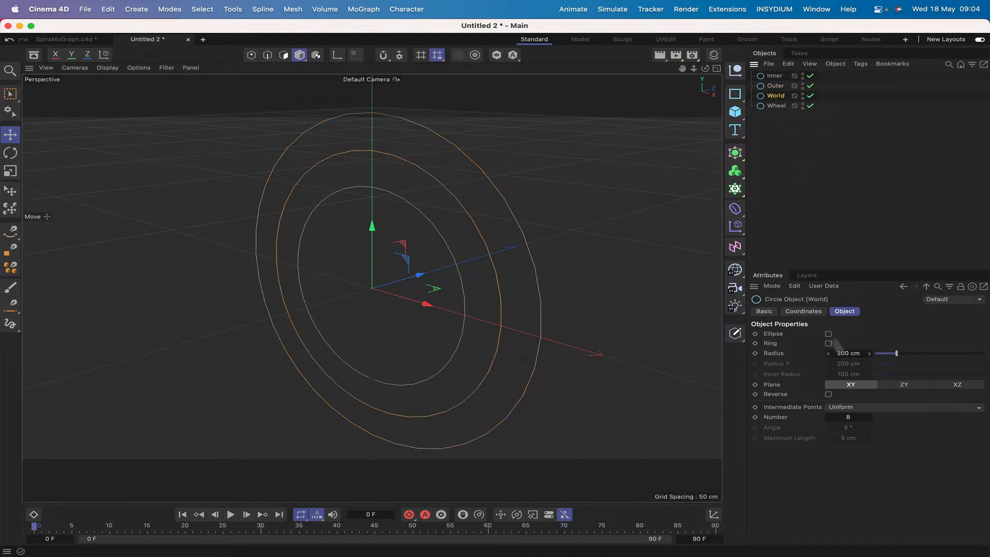
click(776, 105)
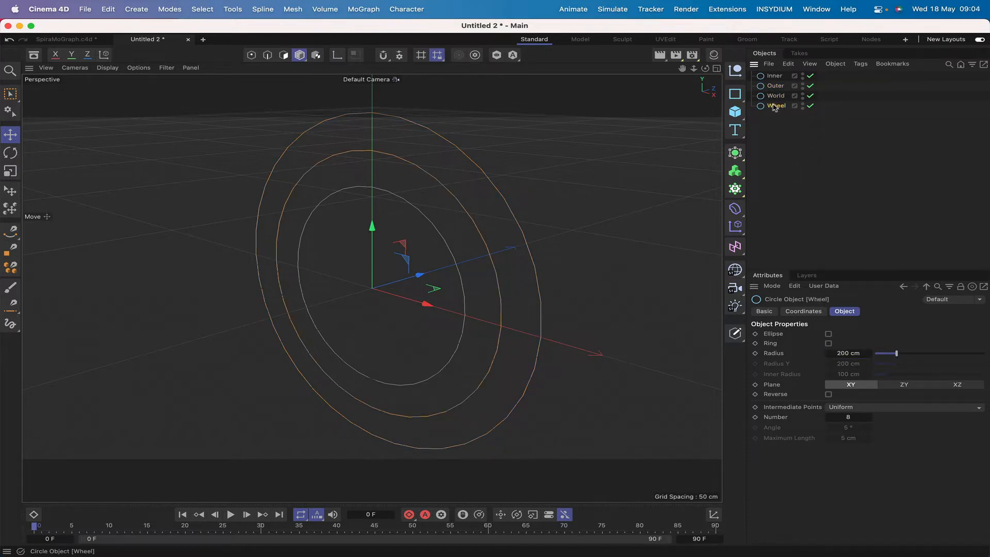
double_click(846, 354)
text(50)
key(Return)
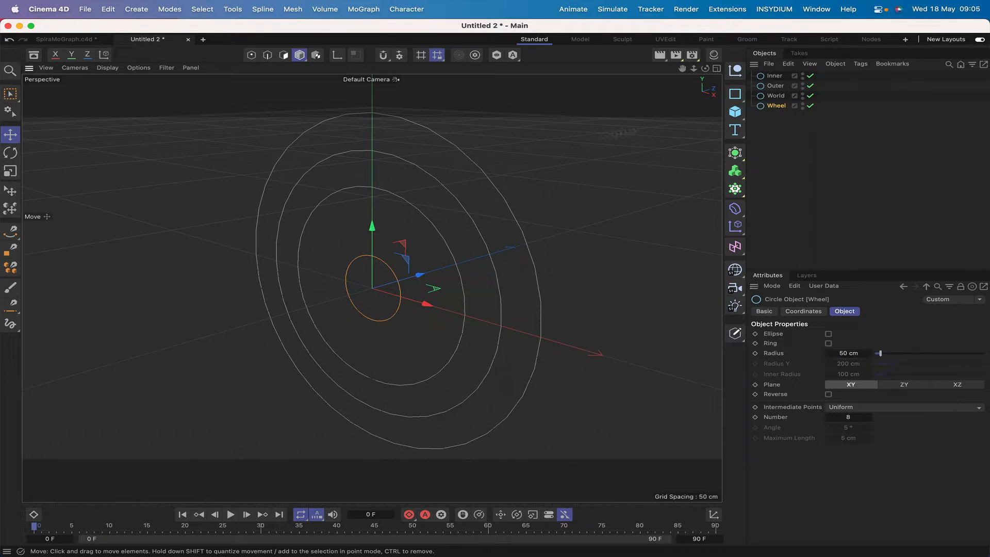
Add two null objects and rename them Carrier and Pen.
click(735, 72)
click(736, 73)
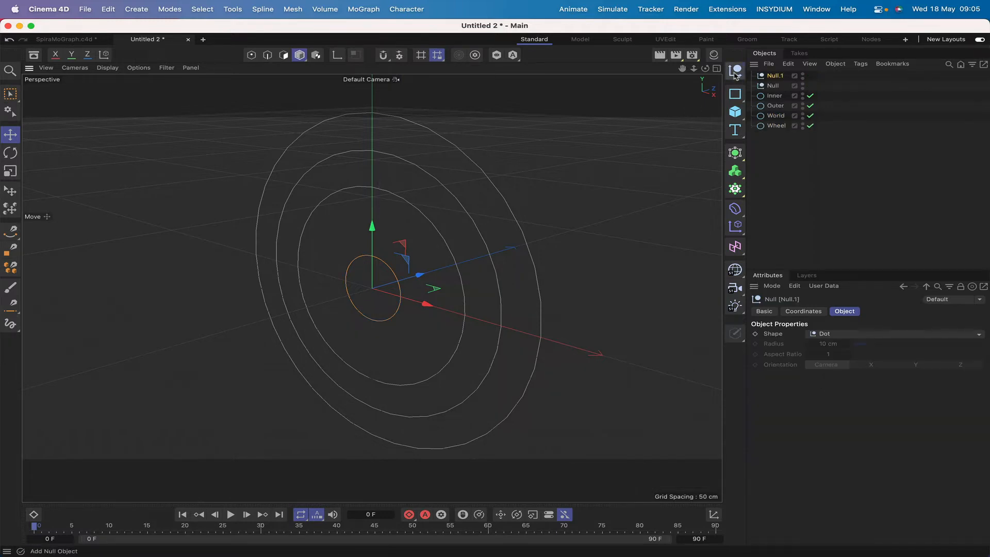
double_click(775, 76)
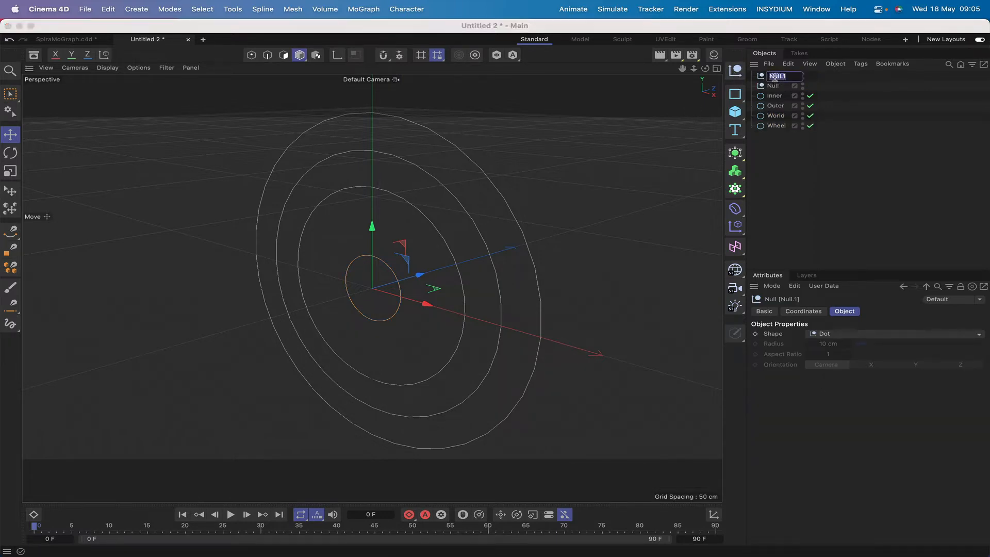
text(Ce)
text(rrier)
key(Return)
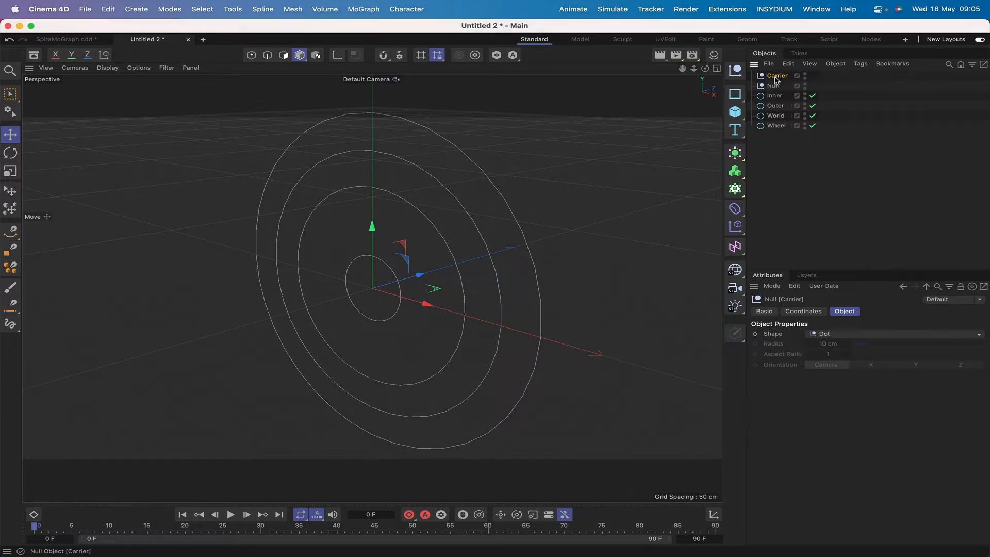
double_click(772, 86)
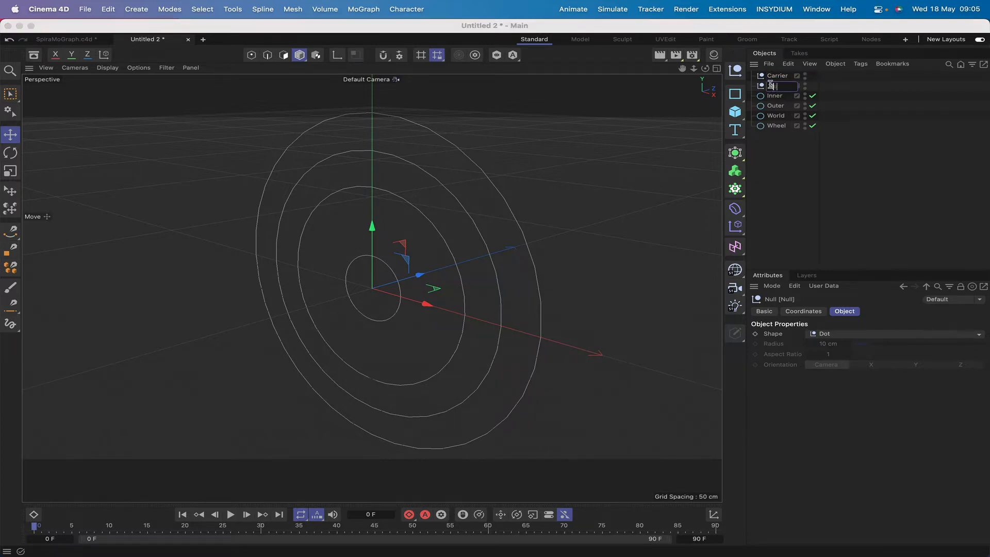
text(Pen)
key(Return)
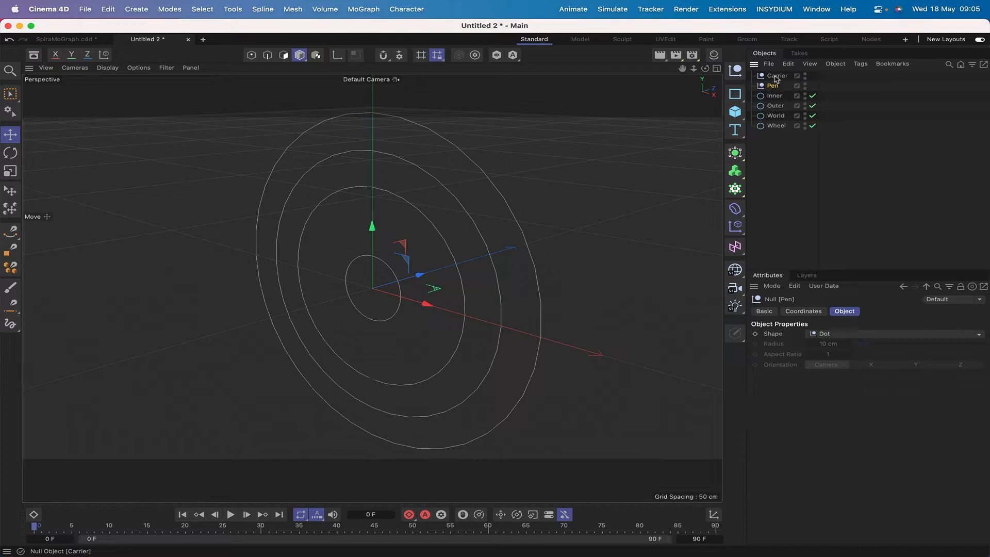
Make the Wheel circle a child of the Carrier null and the Pen null a child of Wheel.
drag(776, 77, 779, 118)
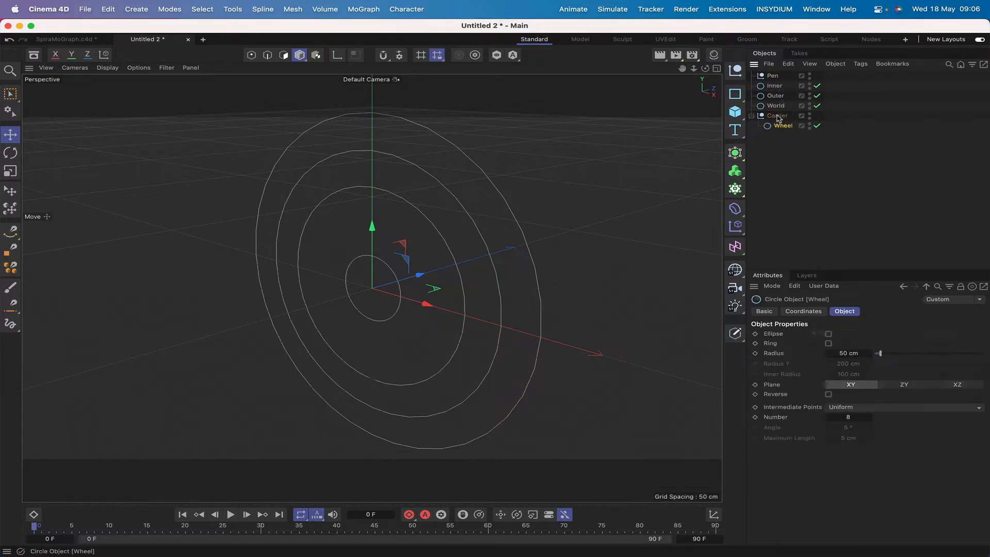
drag(773, 76, 787, 125)
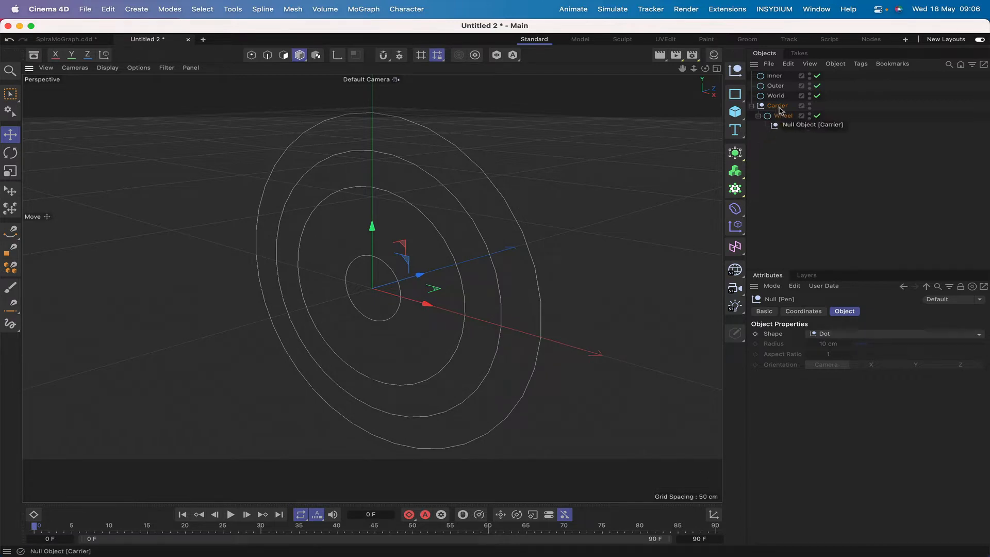
Add an Align to Spline tag to the Carrier null with the Inner circle as its spline path.
click(779, 107)
click(860, 64)
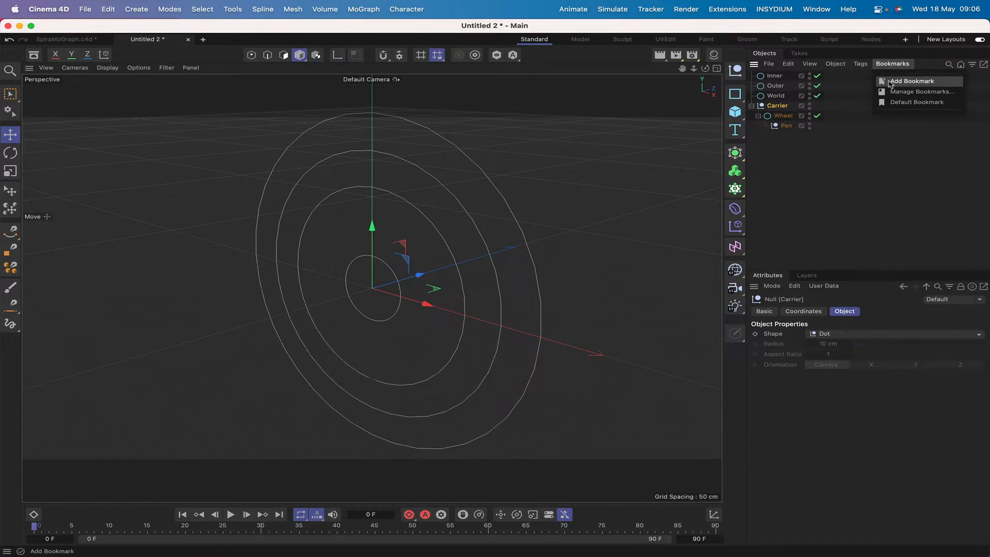
mouse_move(876, 80)
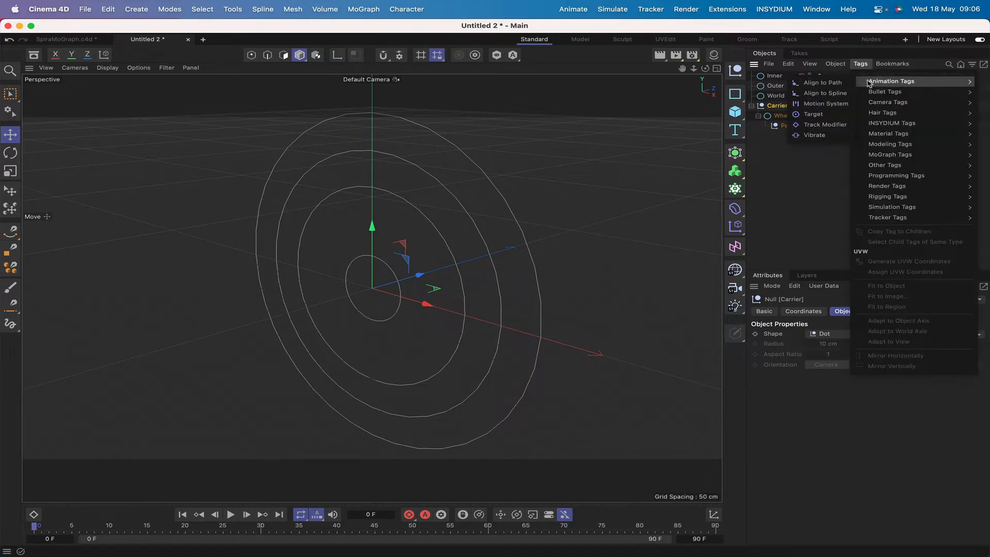
click(838, 96)
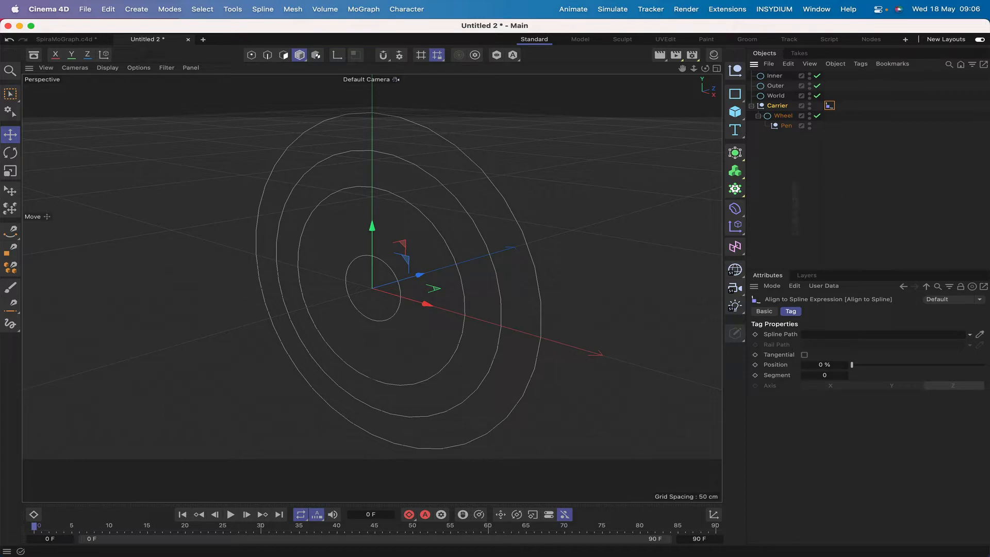
drag(774, 76, 823, 334)
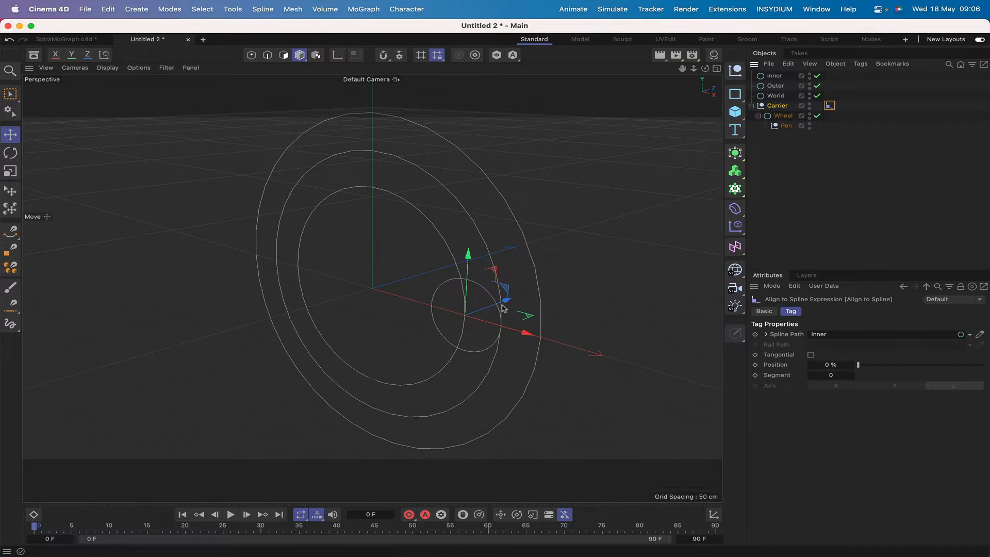
Replace the spline path of the Carrier's Align to Spline tag with the Outer circle.
alt+middle_drag(715, 149, 711, 152)
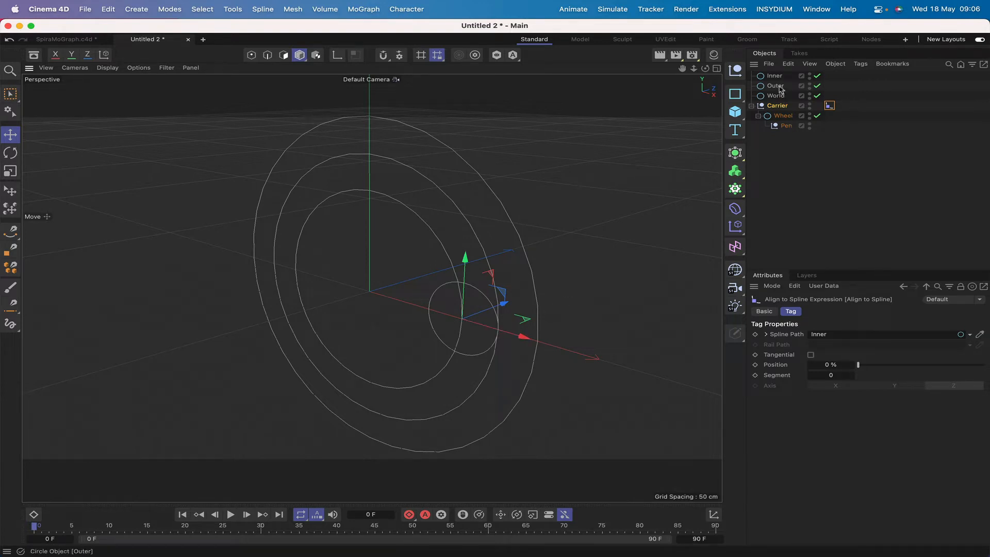
drag(780, 89, 814, 334)
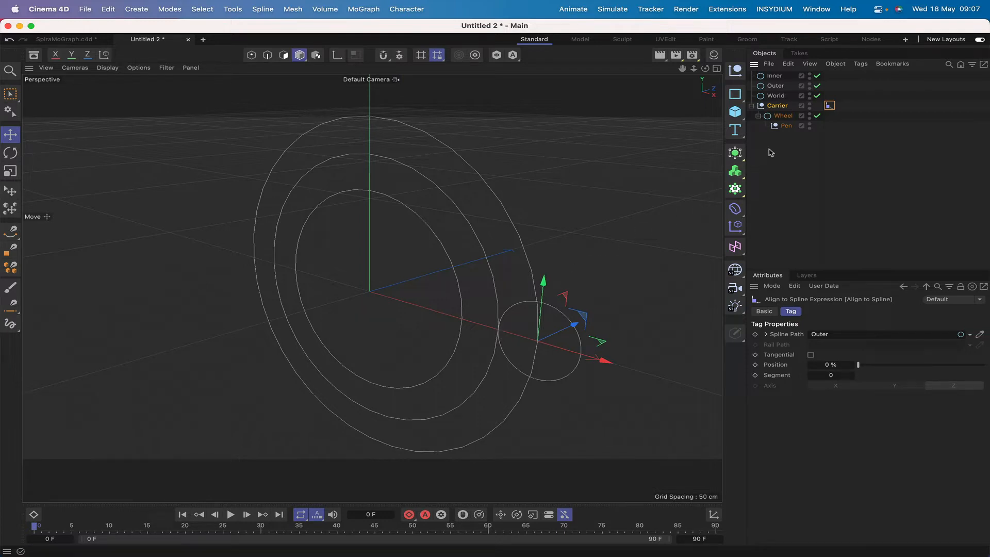
Add a null object named Xpresso and attach an XPresso tag to it.
click(736, 72)
double_click(777, 76)
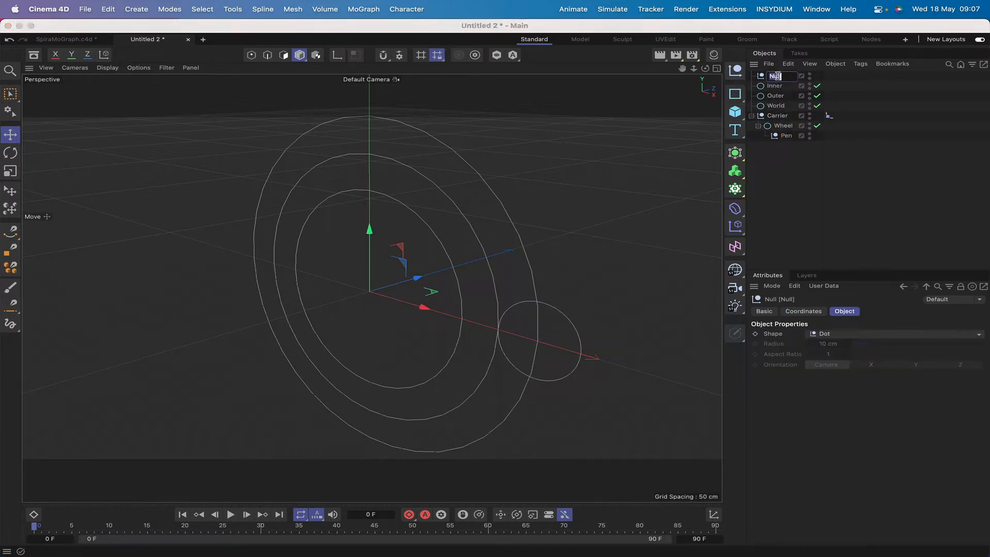
text(Xpresso)
key(Return)
click(860, 63)
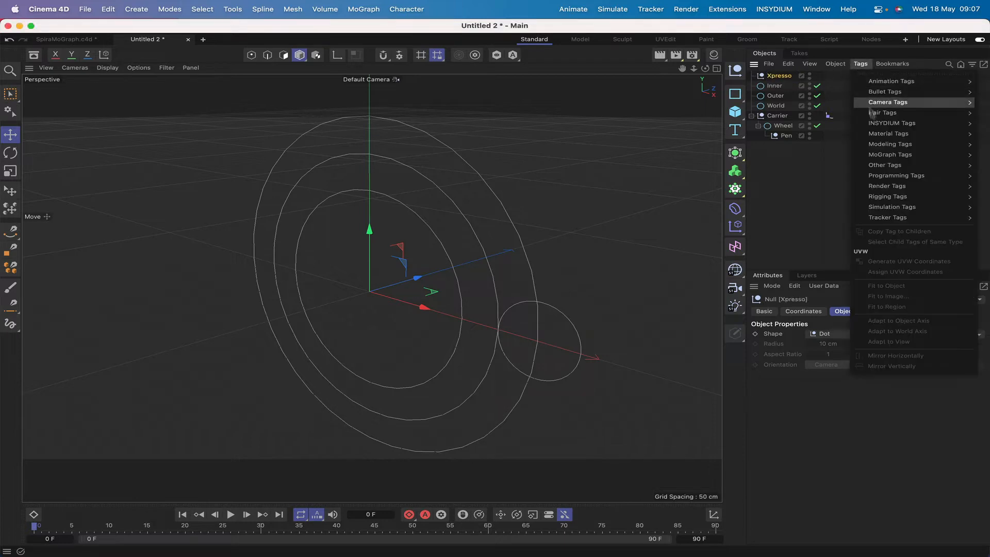
mouse_move(877, 175)
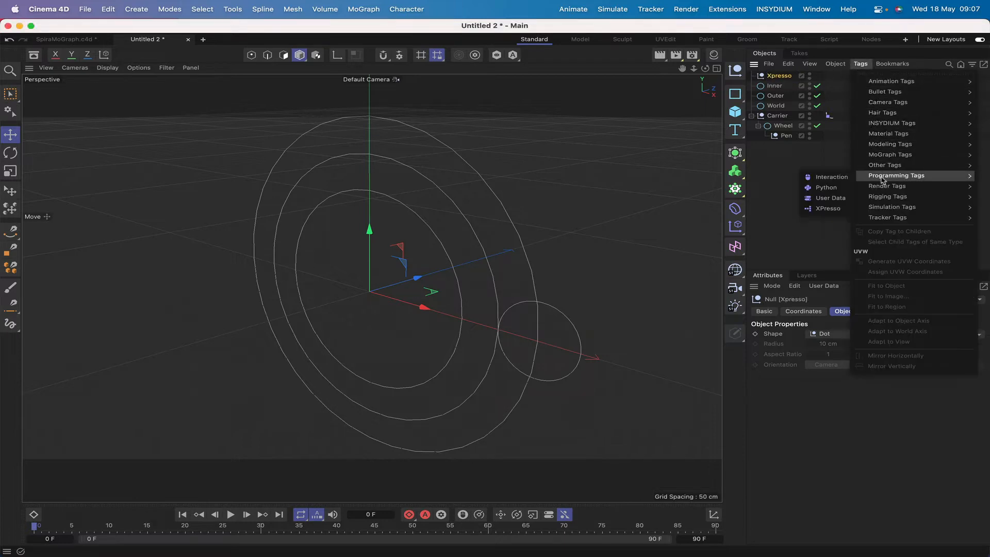
click(827, 209)
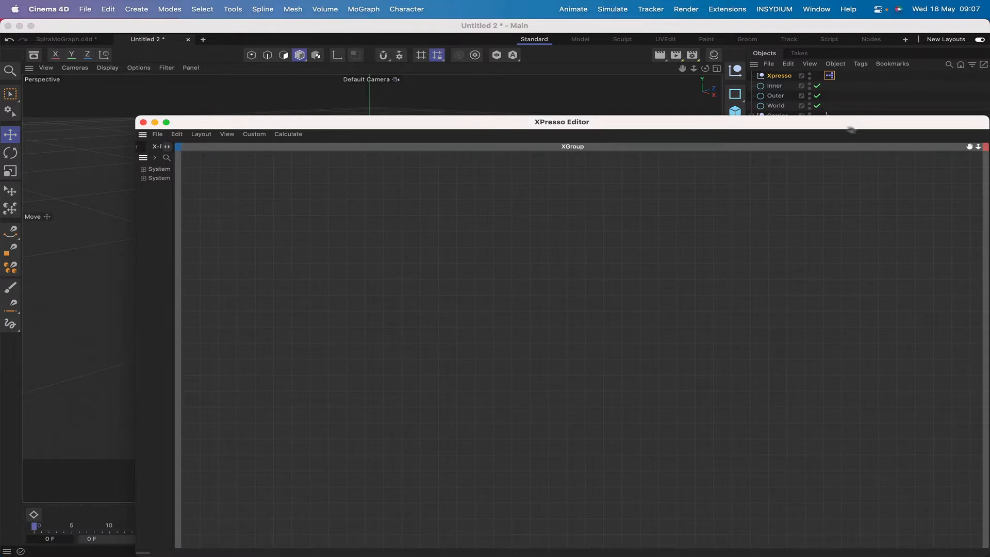
Shrink and reposition the XPresso Editor so the object hierarchy is uncovered, and select the Xpresso null.
drag(851, 126, 672, 59)
drag(806, 486, 448, 233)
drag(359, 49, 488, 30)
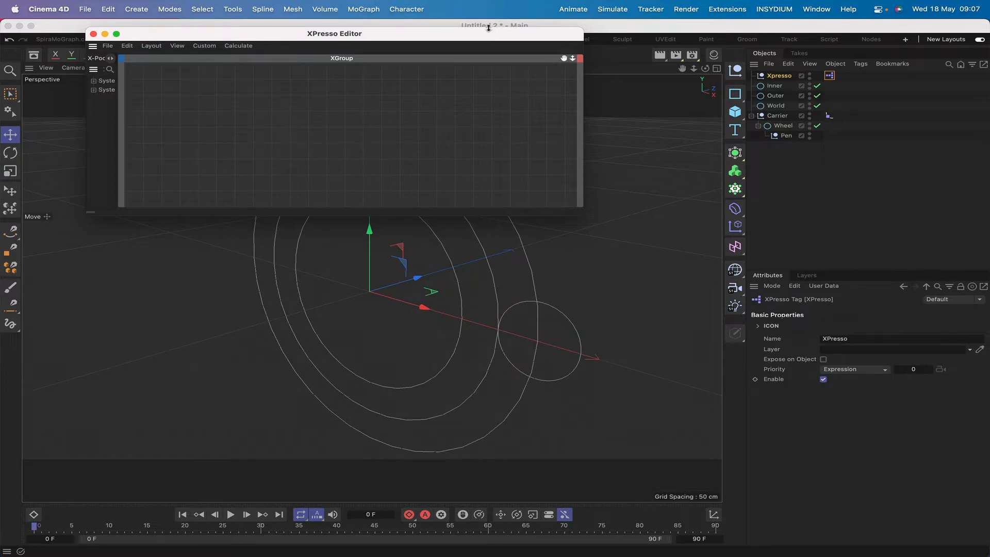
click(769, 76)
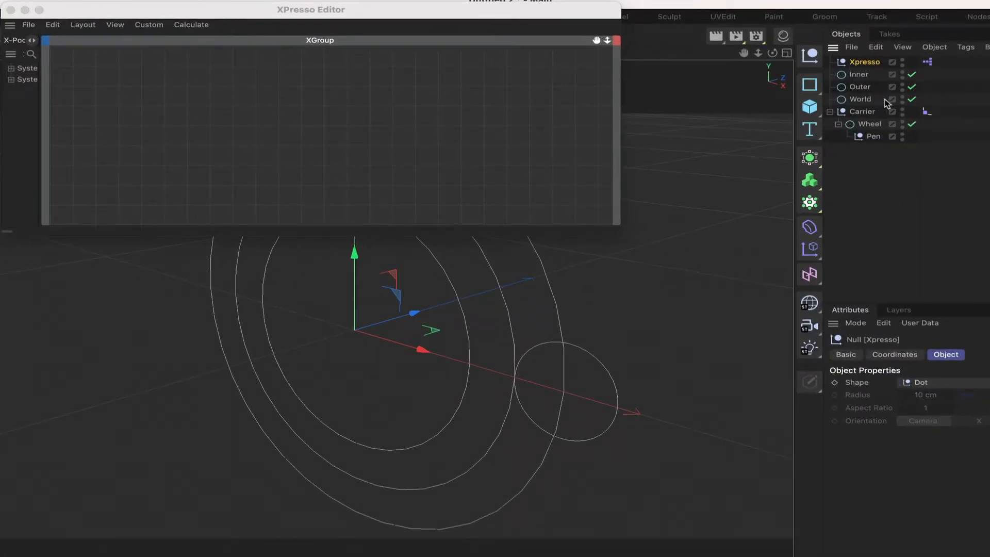
Add the World and Wheel circles to the XPresso graph as object nodes, with Wheel placed below World.
drag(868, 101, 119, 71)
drag(869, 124, 232, 139)
drag(109, 122, 116, 122)
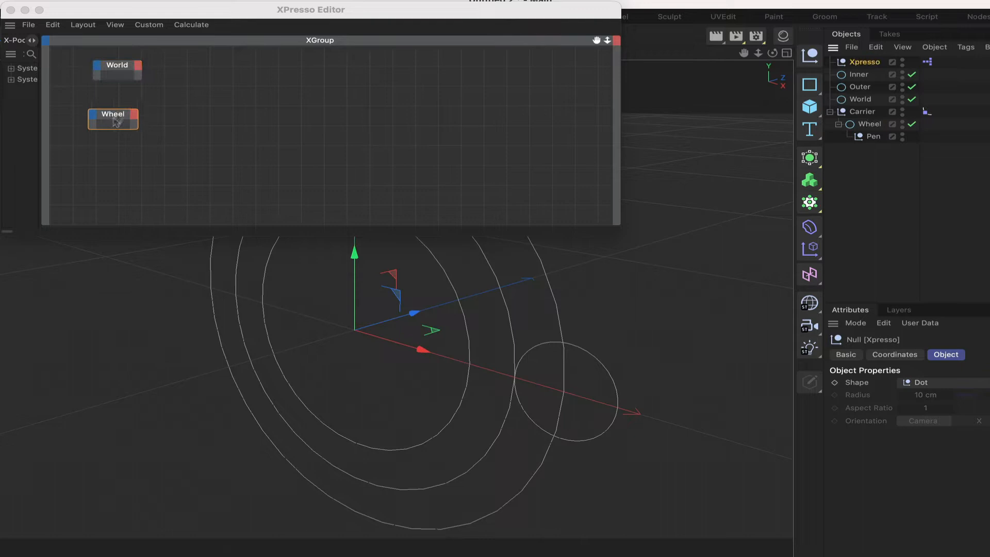
Add a Radius output port to both the World and Wheel nodes, and align the two nodes vertically.
click(138, 66)
mouse_move(170, 106)
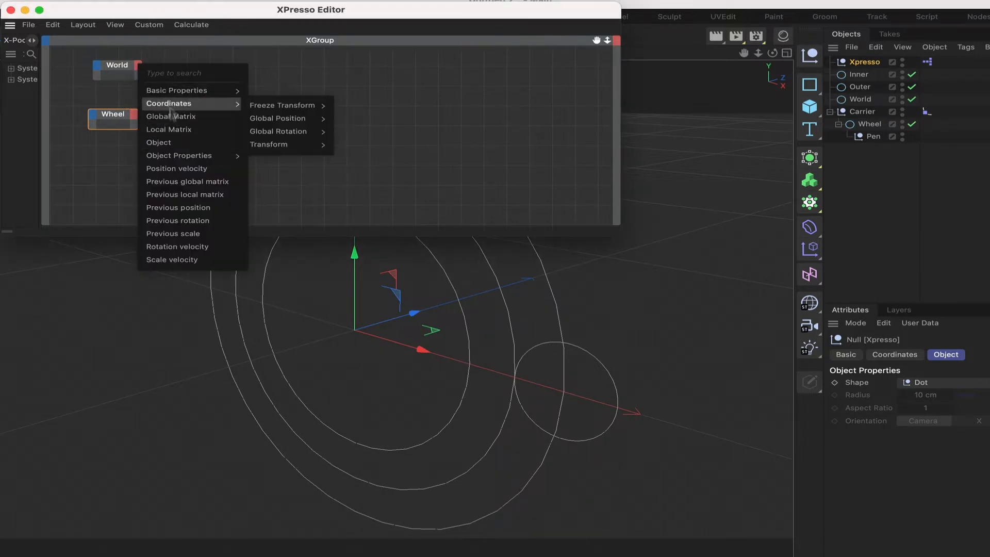
mouse_move(178, 161)
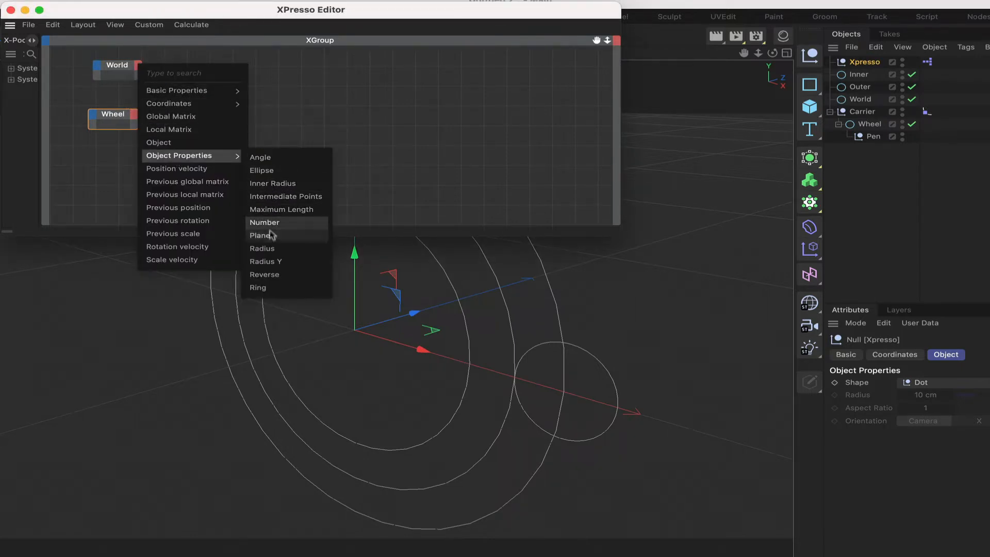
click(265, 249)
click(135, 115)
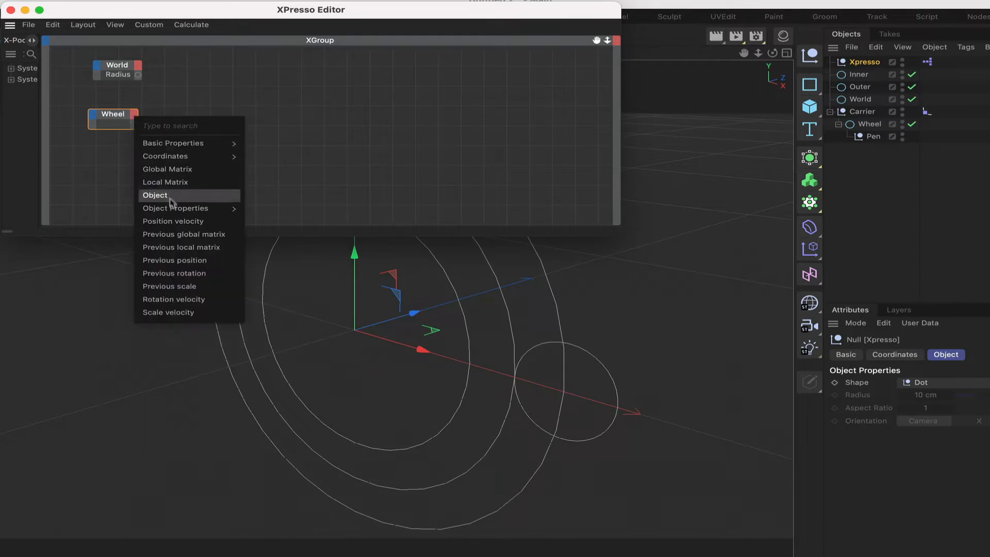
mouse_move(178, 207)
click(282, 301)
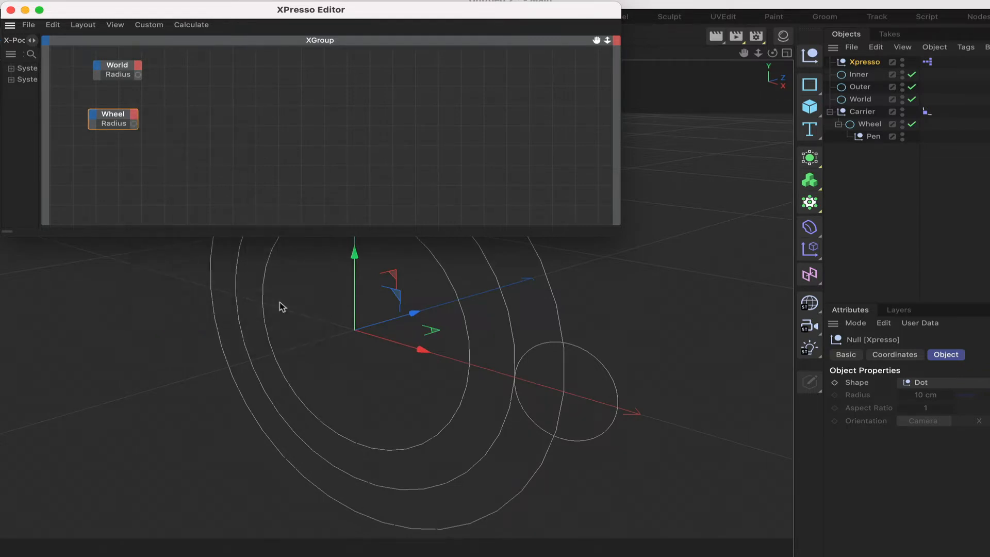
drag(116, 118, 120, 118)
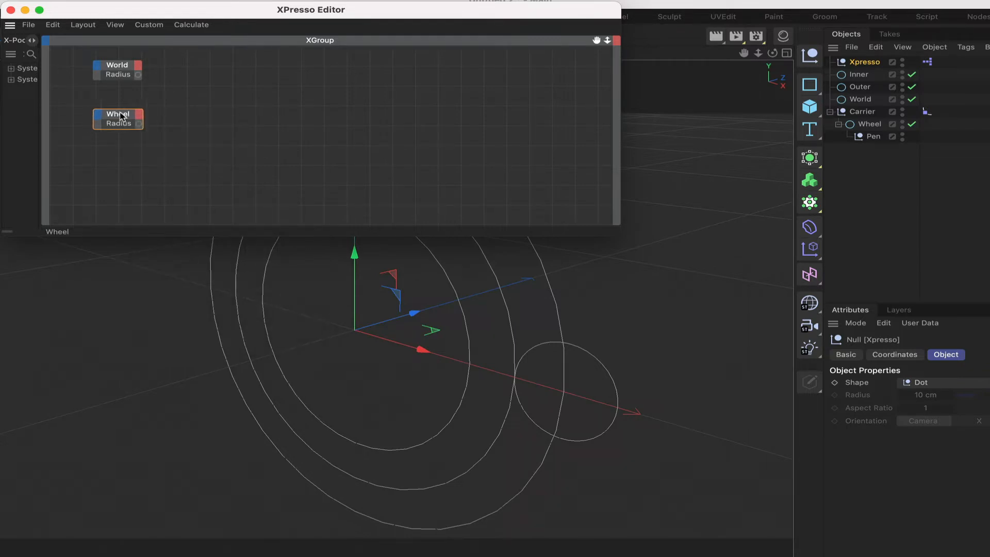
Create two stacked Math nodes beside the object nodes, one set to Add and the lower one's function set to Subtract.
right_click(191, 99)
mouse_move(220, 124)
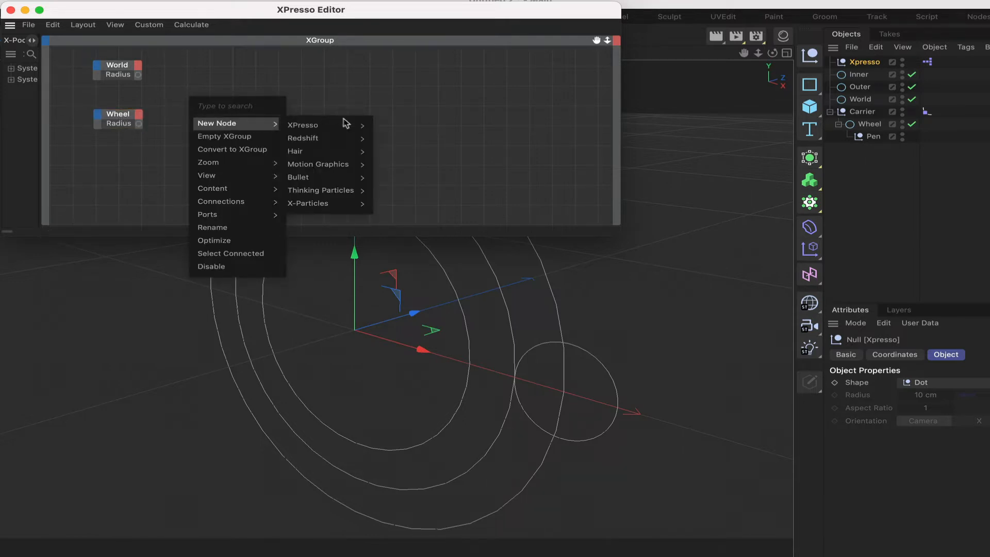
mouse_move(345, 124)
mouse_move(418, 169)
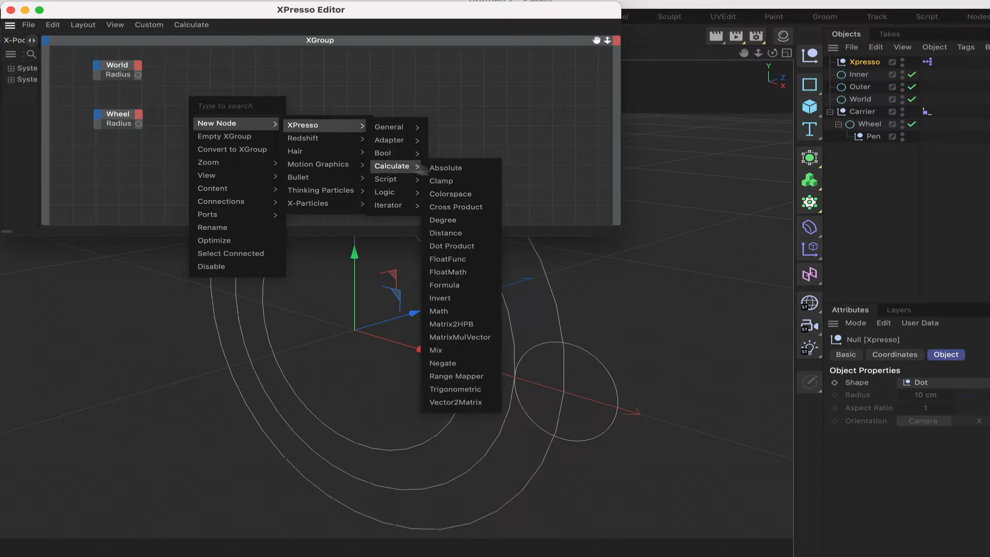
click(462, 312)
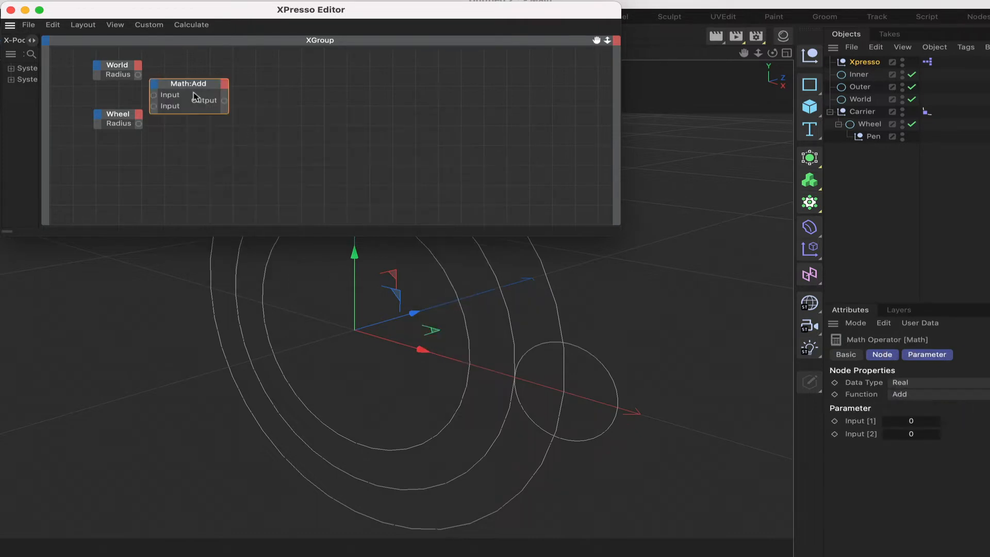
drag(193, 85, 217, 120)
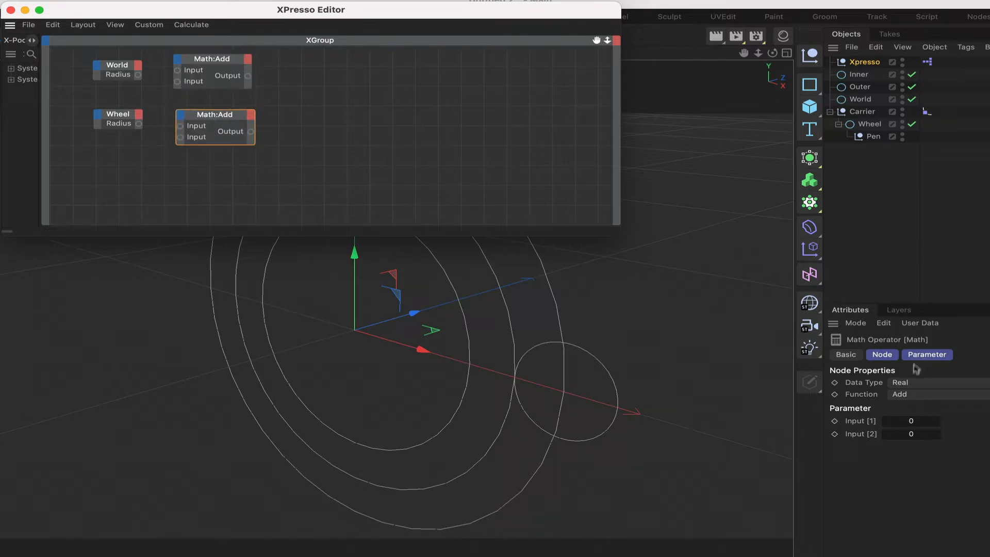
click(900, 395)
click(920, 421)
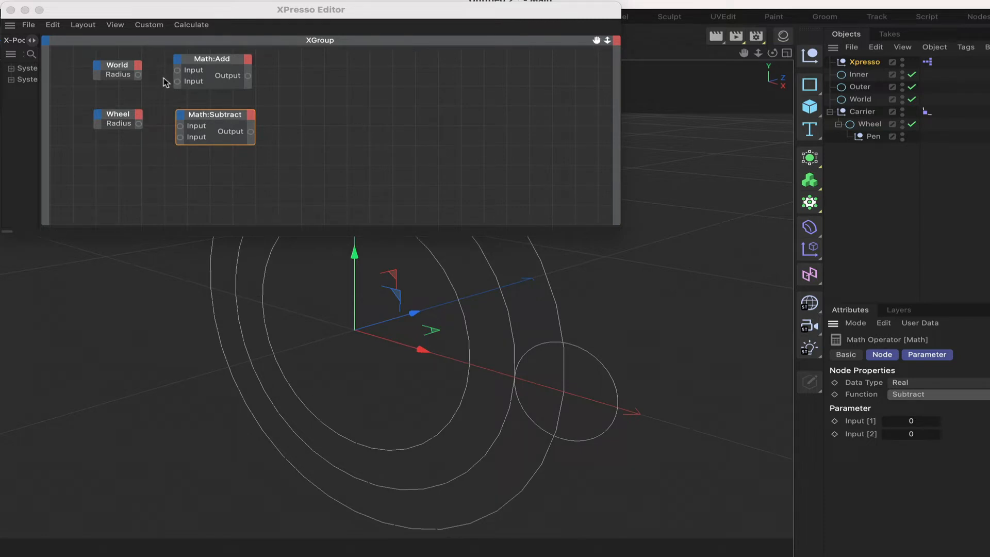
Connect the World radius to the first input and the Wheel radius to the second input of both Math nodes.
drag(138, 75, 177, 70)
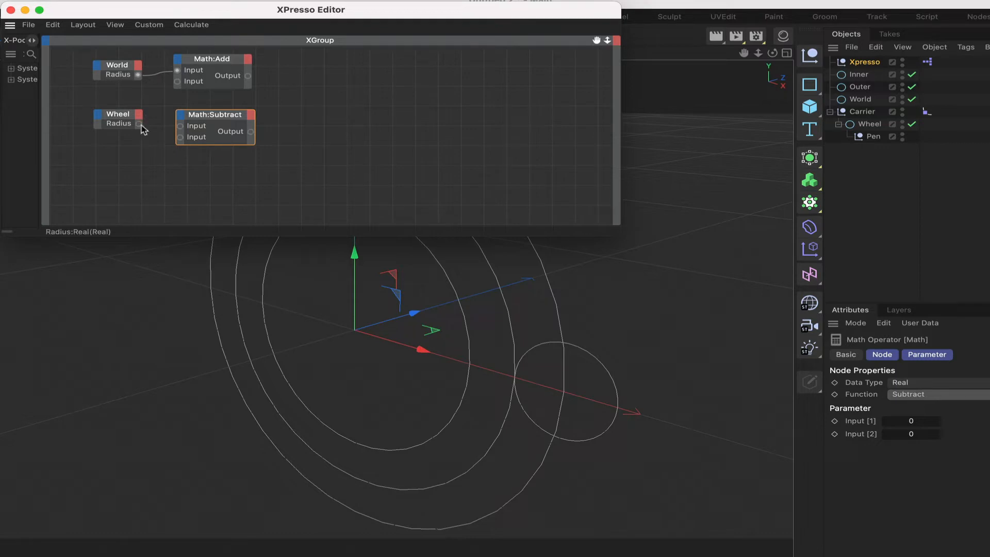
drag(138, 124, 180, 137)
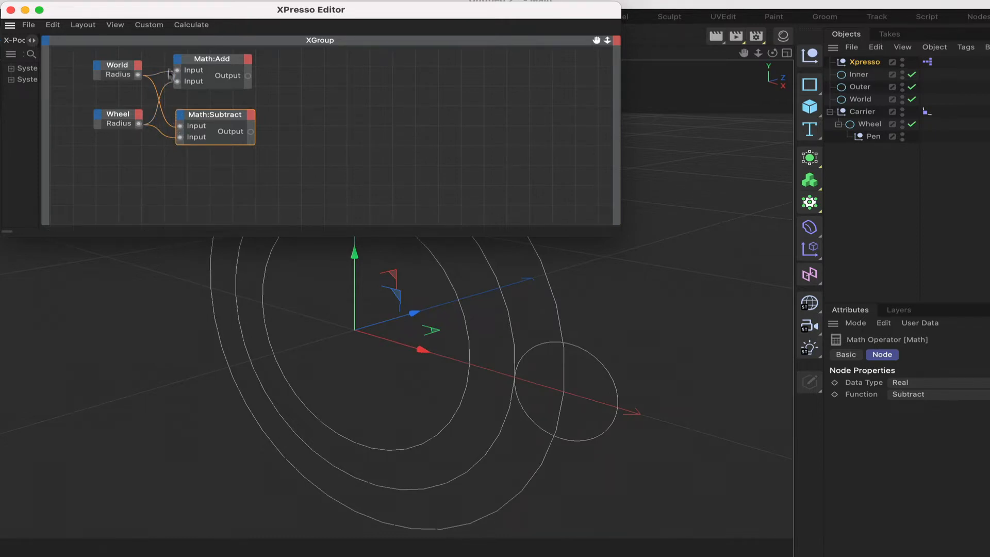
click(239, 62)
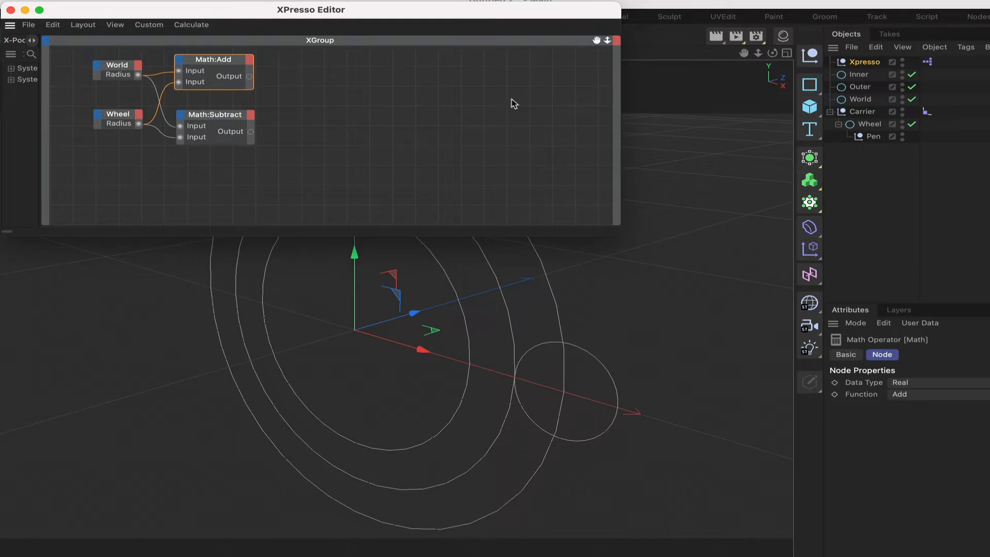
Add the Inner and Outer circles to the graph as nodes after the Math nodes, with Outer above Inner.
click(880, 77)
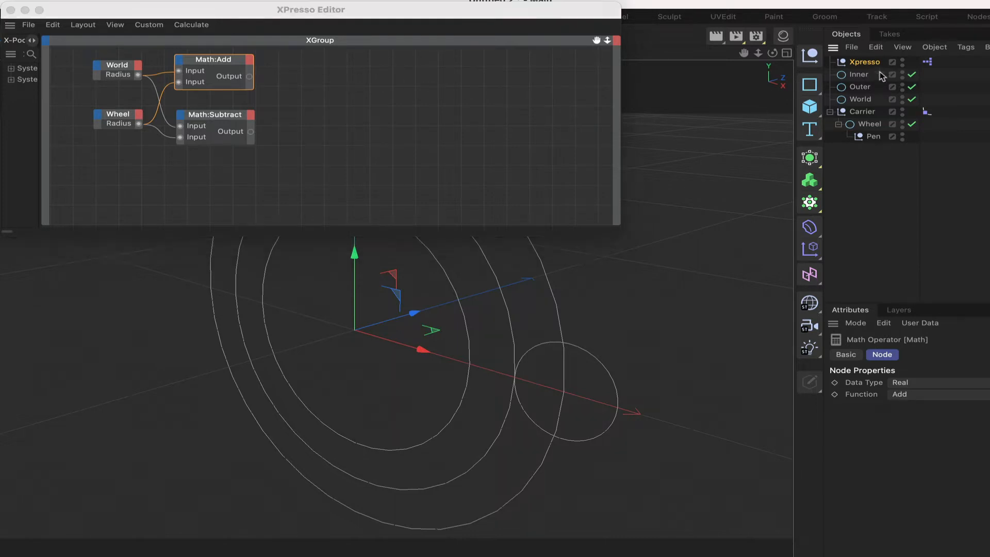
shift+click(863, 85)
drag(860, 78, 330, 73)
drag(347, 146, 334, 123)
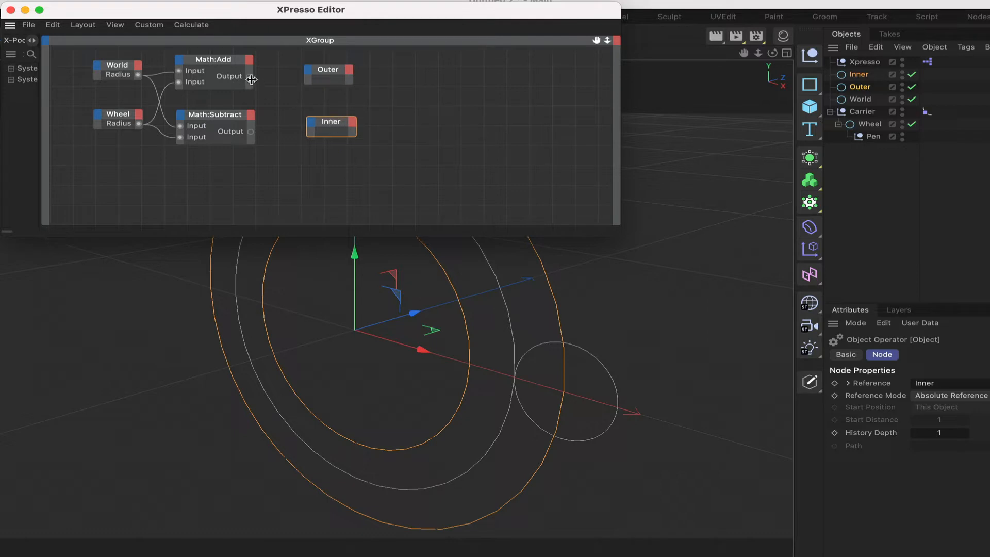
Connect the Math:Add output to the Outer node's Radius and the Math:Subtract output to the Inner node's Radius.
drag(249, 77, 310, 72)
click(310, 72)
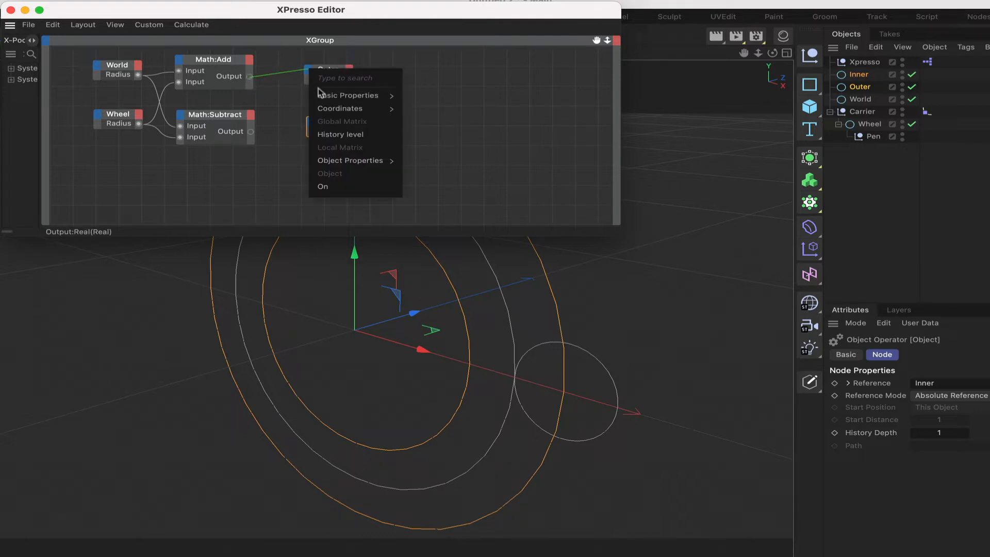
mouse_move(332, 159)
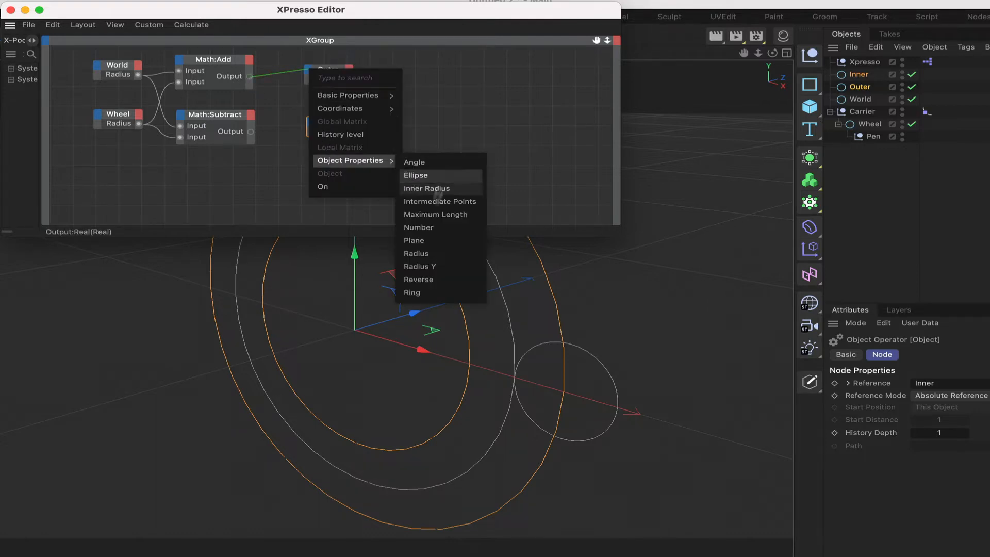
click(432, 254)
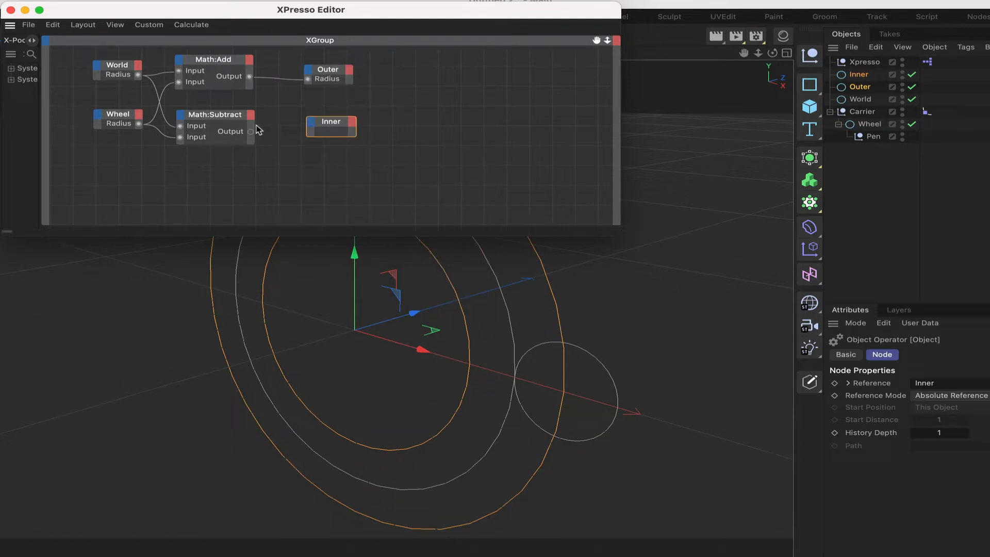
drag(251, 132, 311, 124)
click(311, 124)
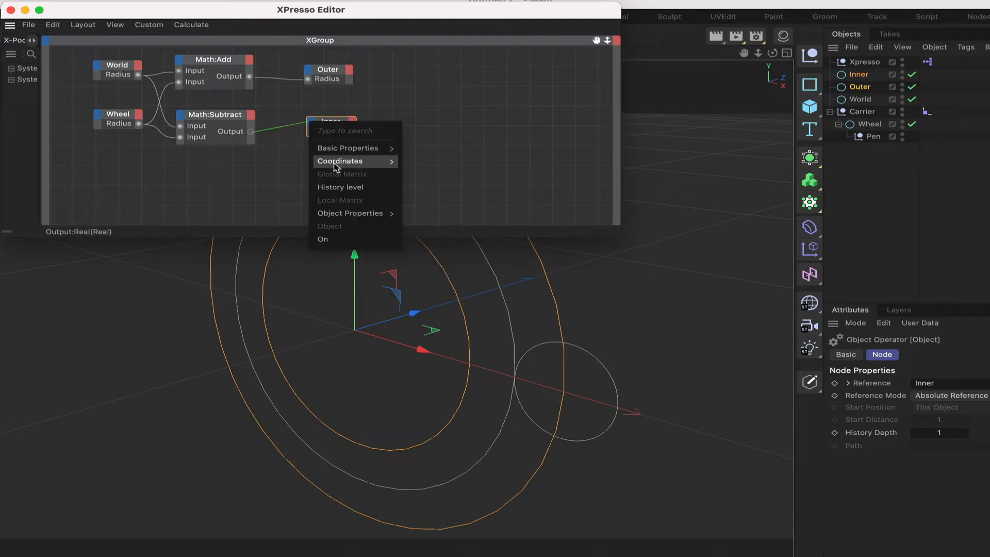
mouse_move(356, 213)
click(438, 304)
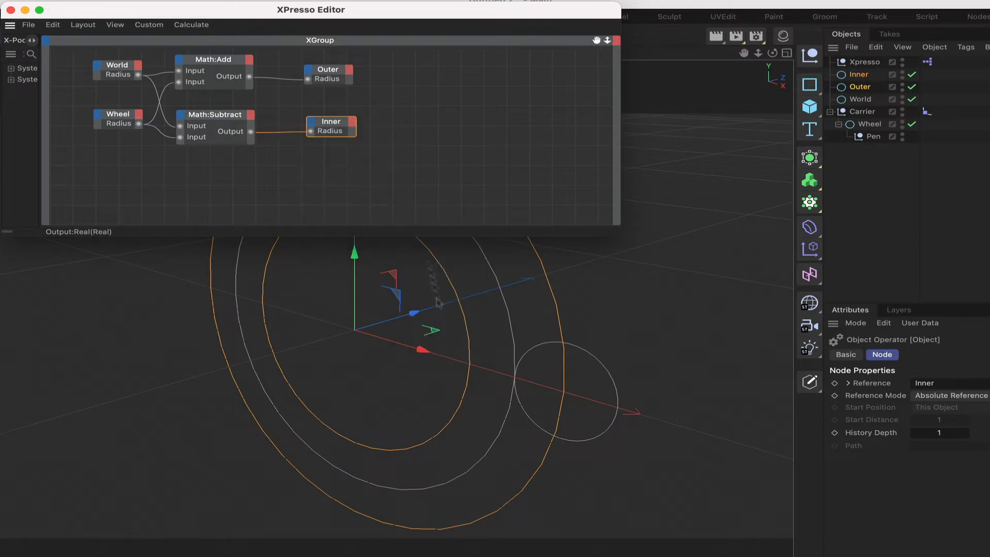
Line up the Outer node with the Inner node and close the XPresso Editor.
click(330, 70)
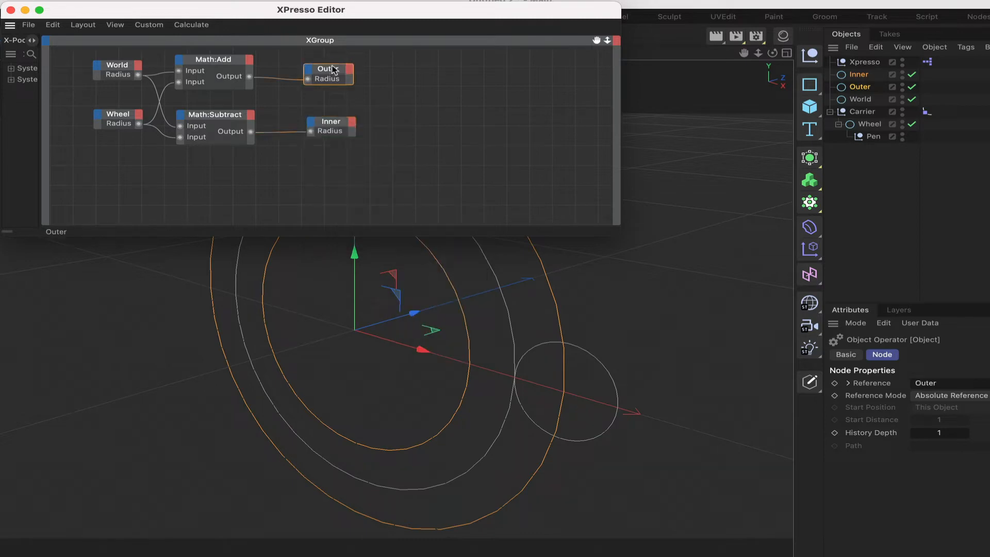
drag(334, 70, 336, 67)
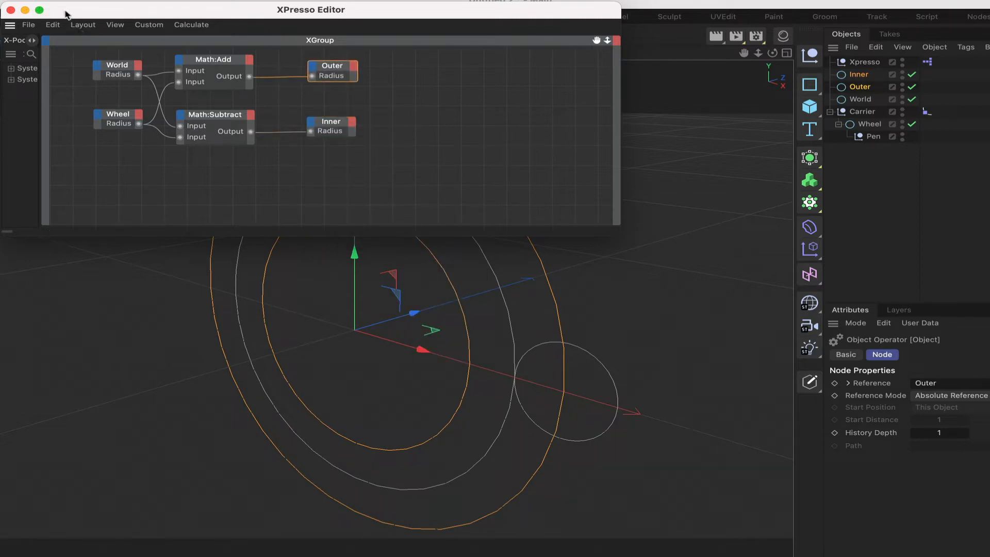
click(11, 10)
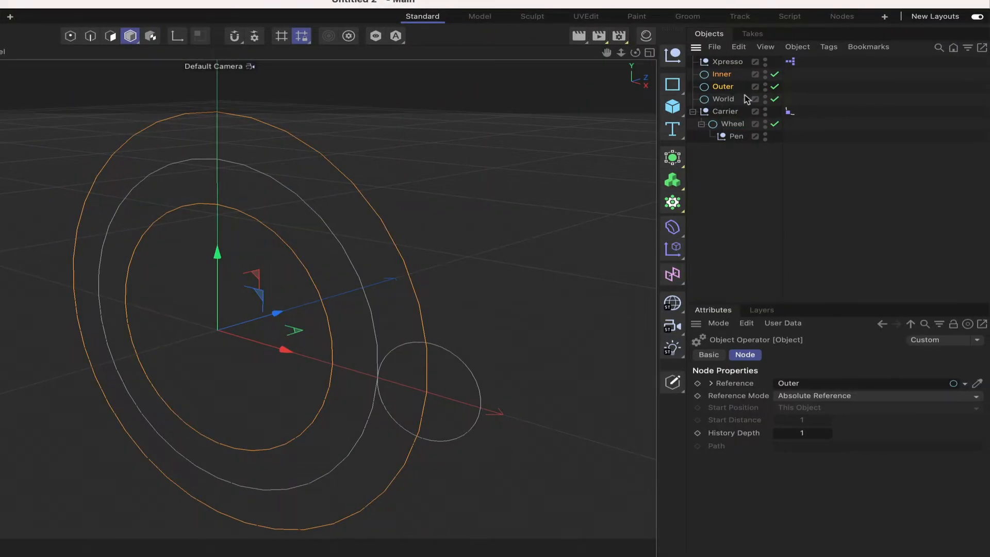
Set the Wheel circle's radius to 60 cm to test the radius-driven circles.
click(734, 127)
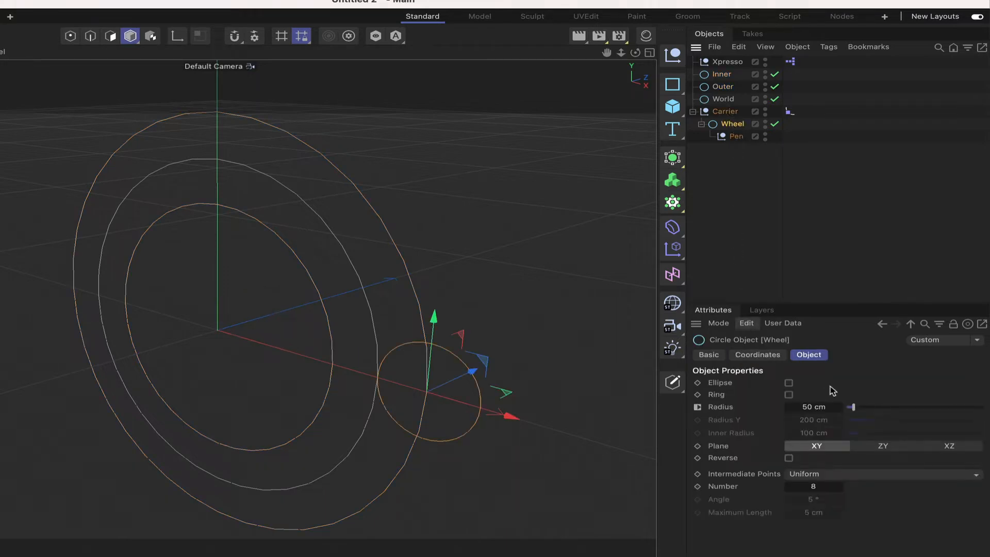
click(808, 410)
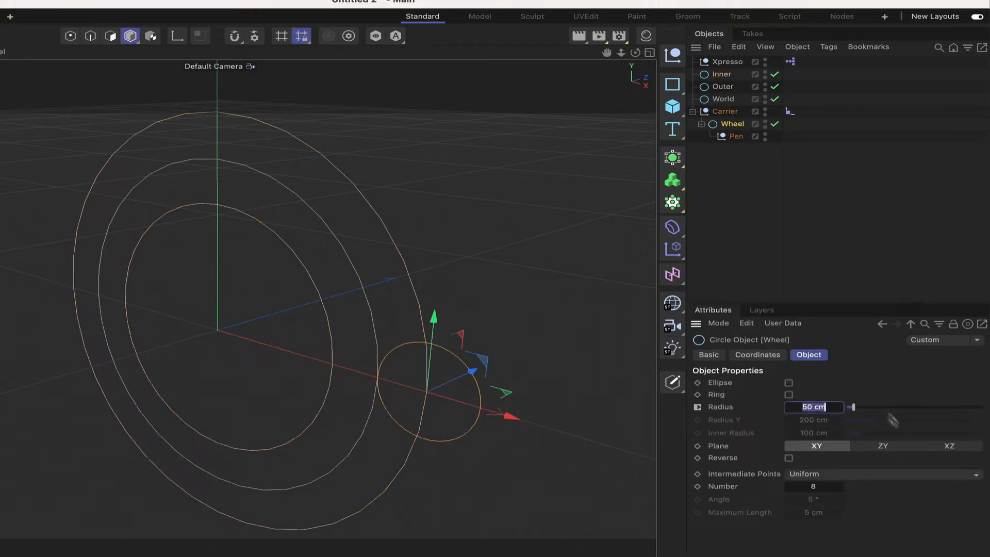
click(854, 408)
drag(854, 408, 854, 409)
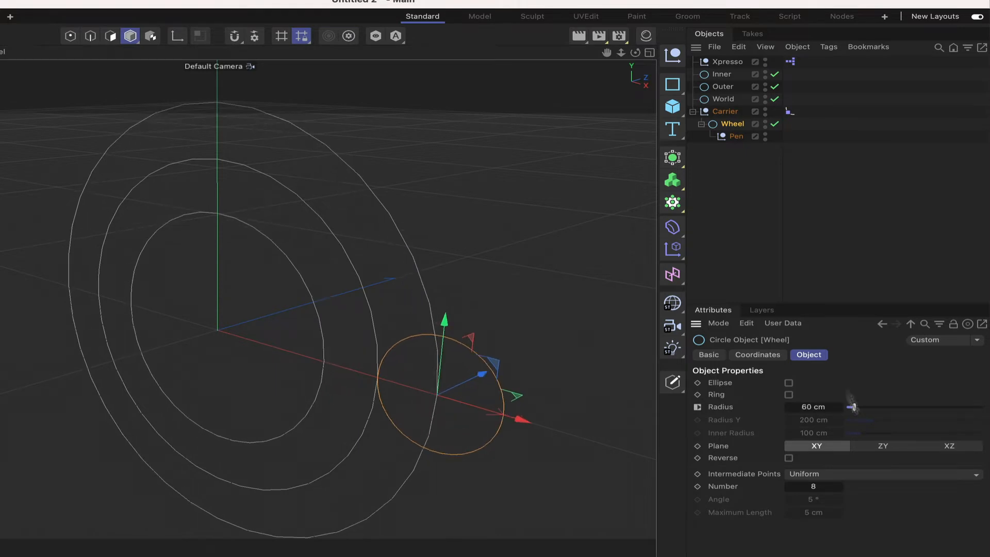
Set the Carrier's Align to Spline path to the Inner circle and change the Wheel's radius to 65 cm.
click(790, 111)
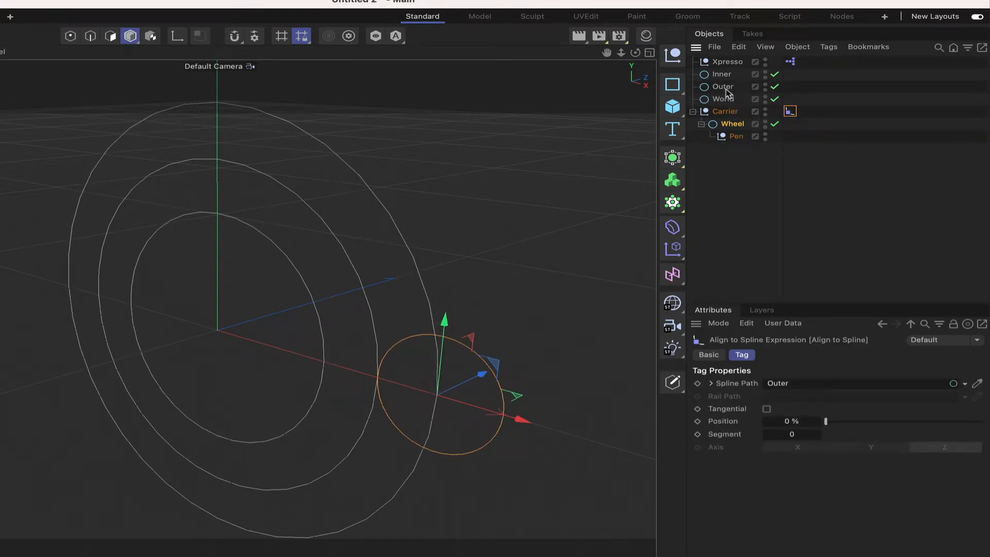
drag(724, 78, 787, 384)
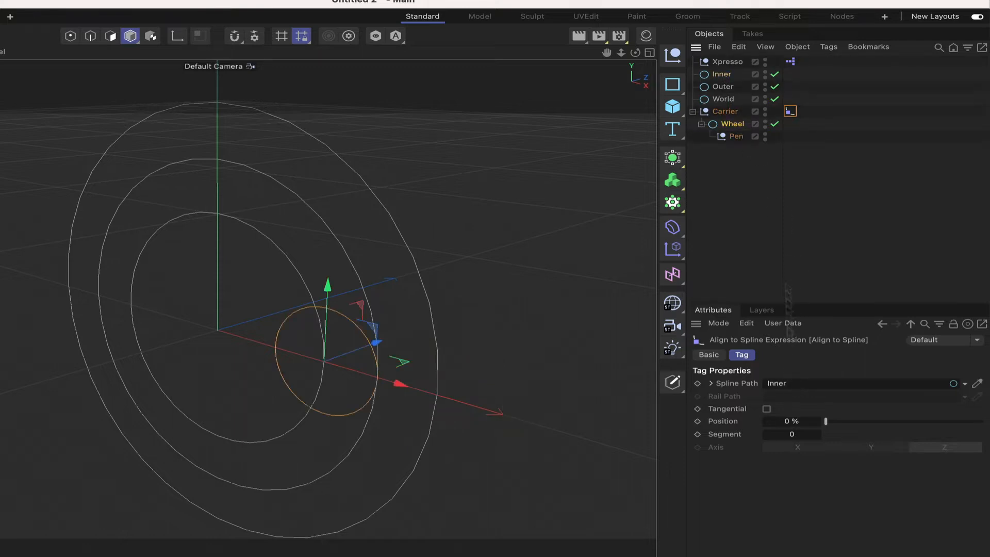
click(733, 124)
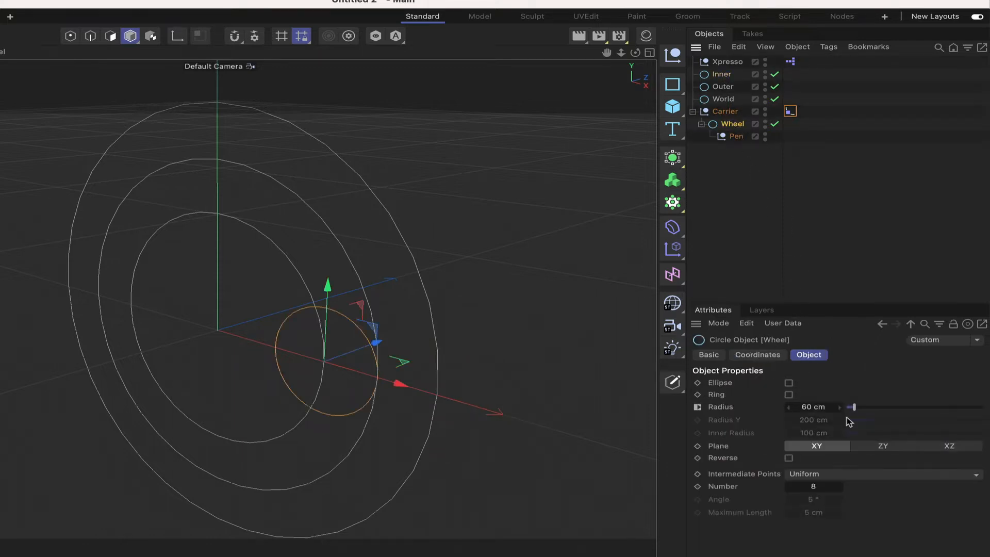
drag(855, 411, 858, 416)
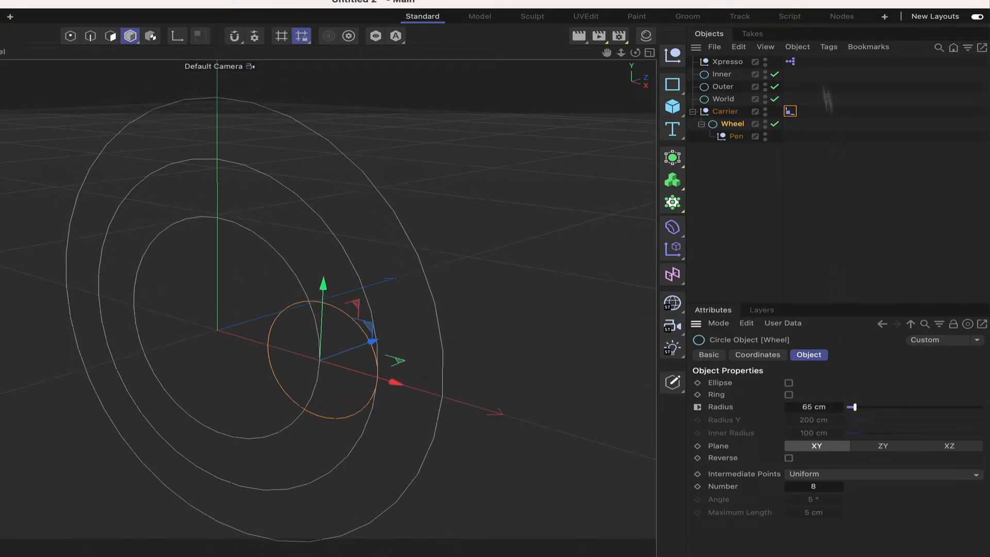
Reopen the Xpresso null's XPresso graph and show the Carrier's Align to Spline tag properties alongside it.
double_click(789, 61)
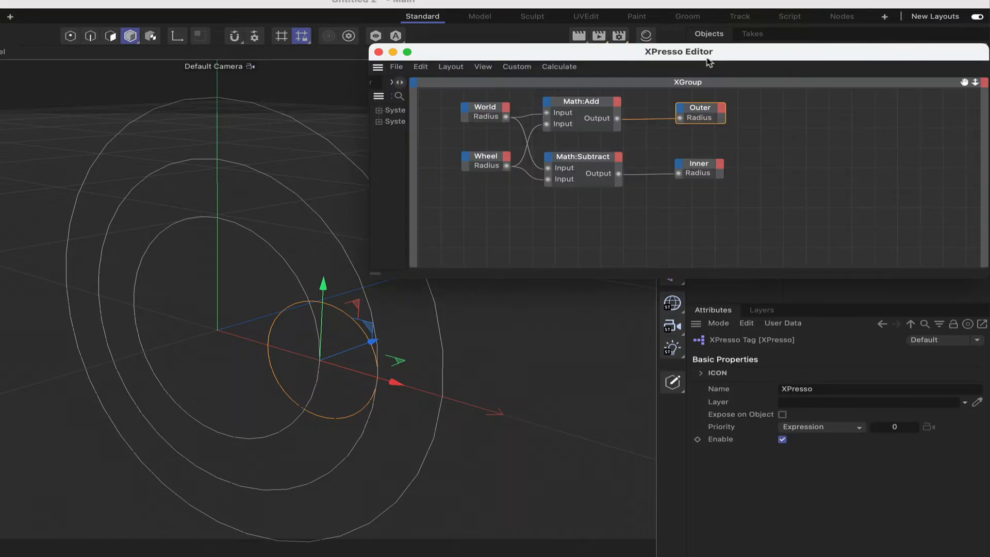
drag(707, 59, 172, 29)
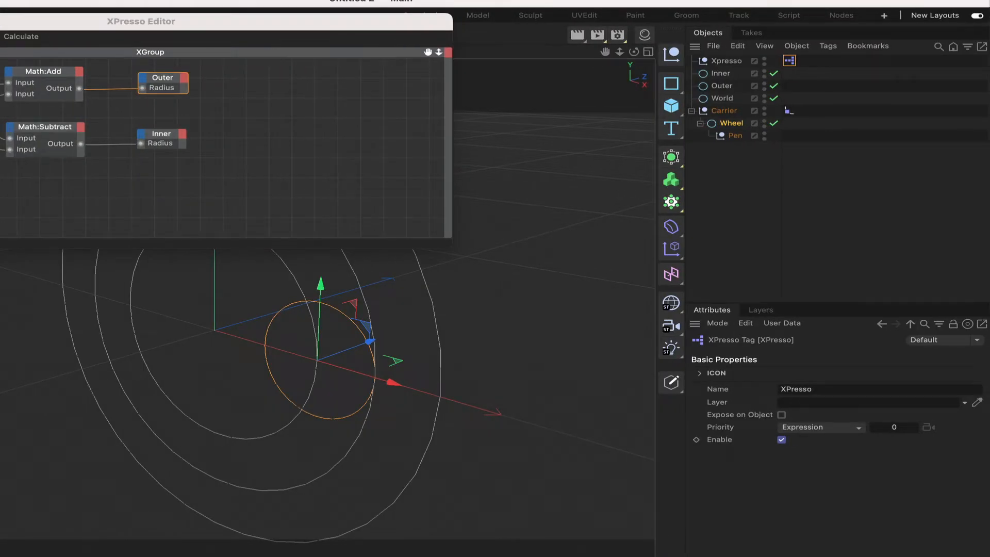
drag(51, 21, 795, 386)
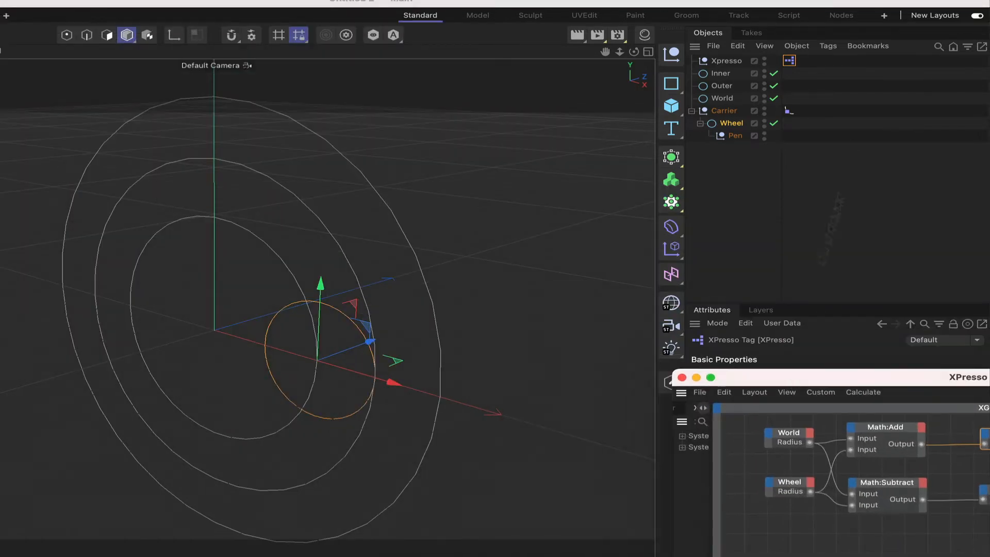
click(789, 110)
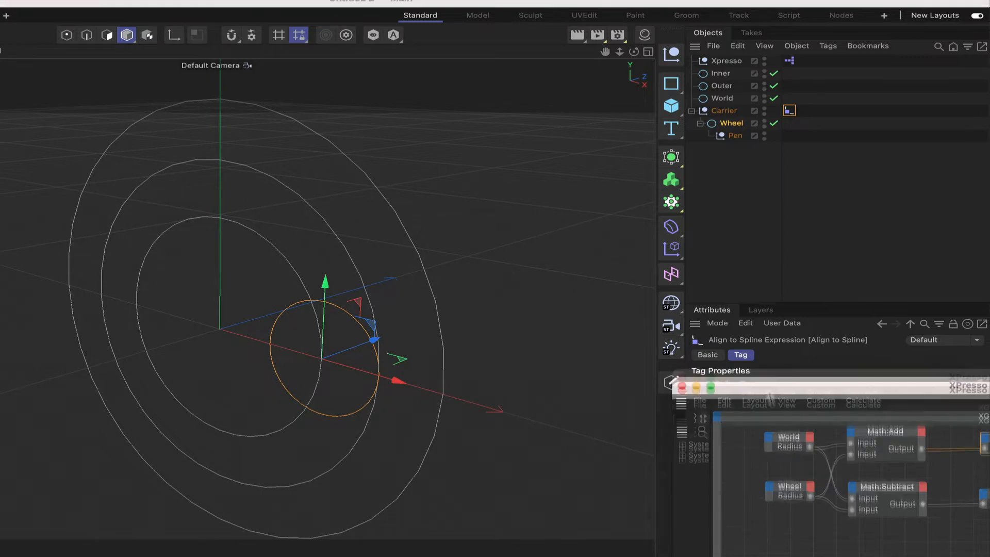
drag(780, 370, 781, 468)
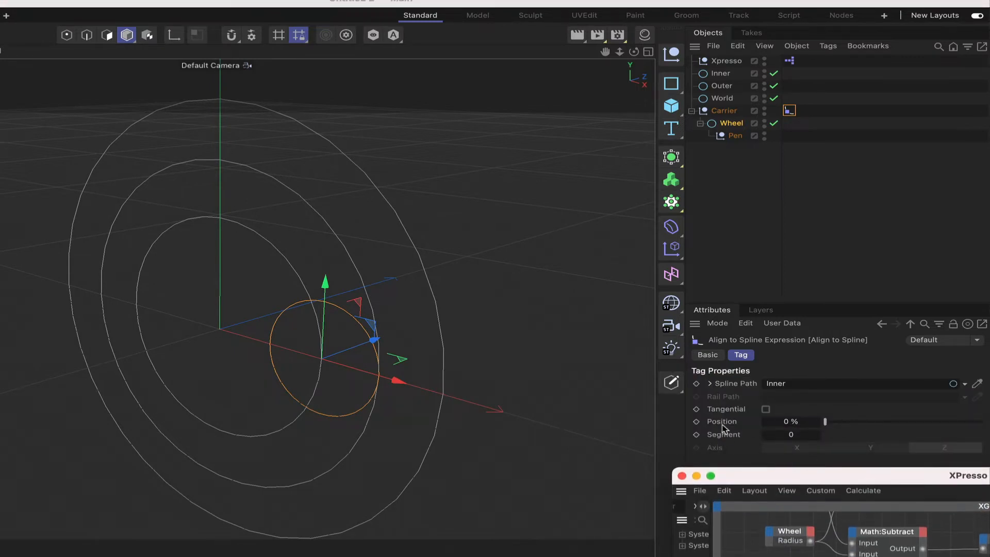
mouse_move(826, 423)
mouse_down()
mouse_move(915, 419)
mouse_move(820, 428)
mouse_up()
Enlarge the XPresso Editor and place it over the viewport so the whole node graph has working room.
drag(773, 483, 5, 10)
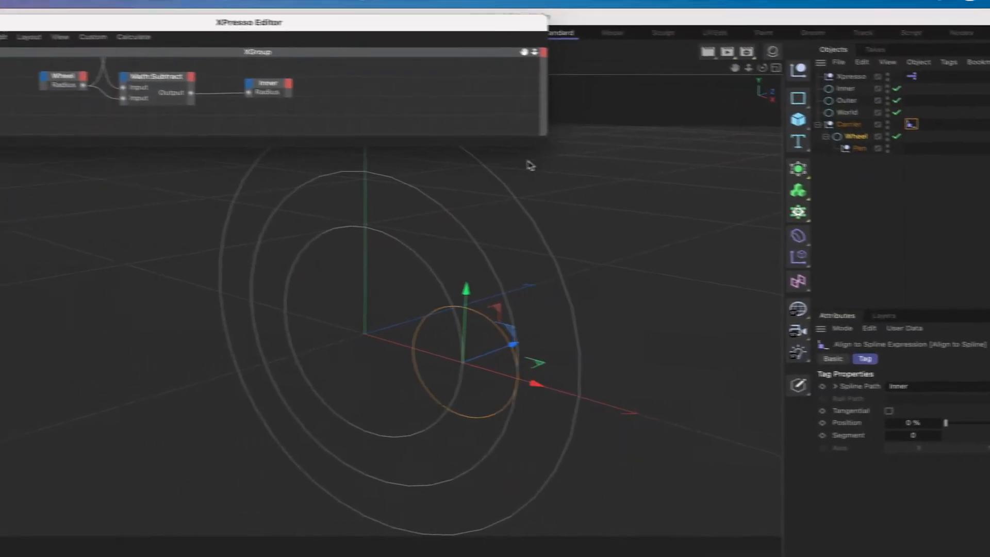
drag(438, 126, 660, 332)
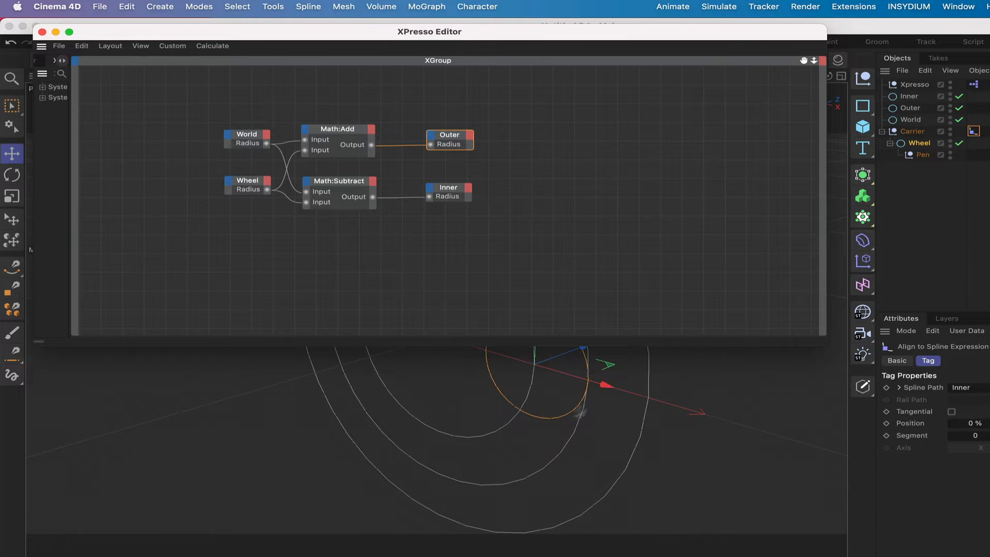
drag(763, 34, 352, 90)
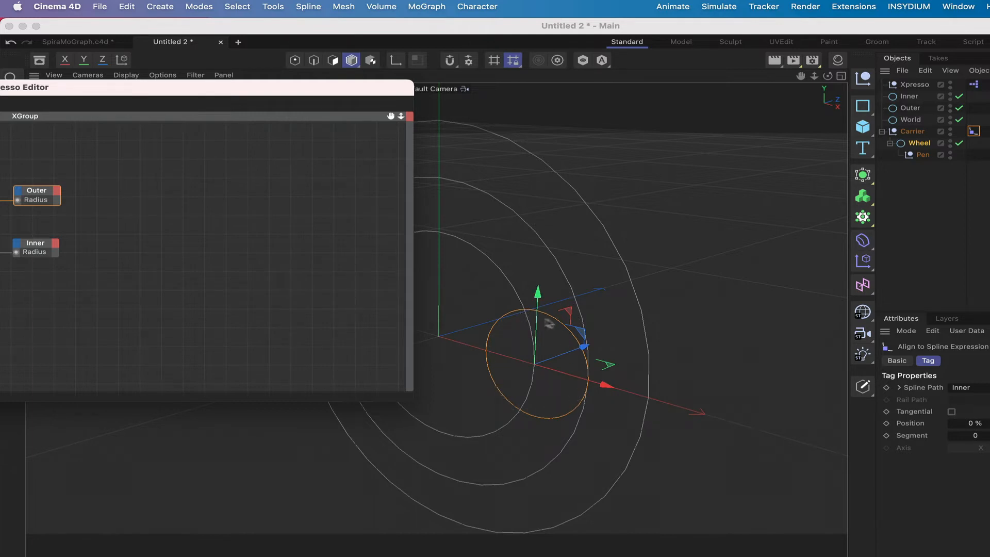
click(517, 332)
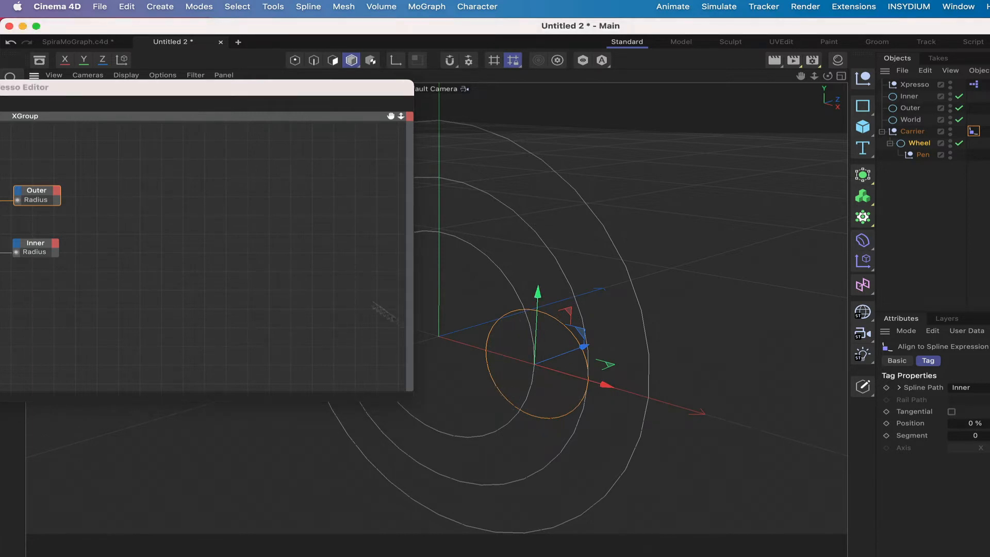
drag(238, 92, 557, 31)
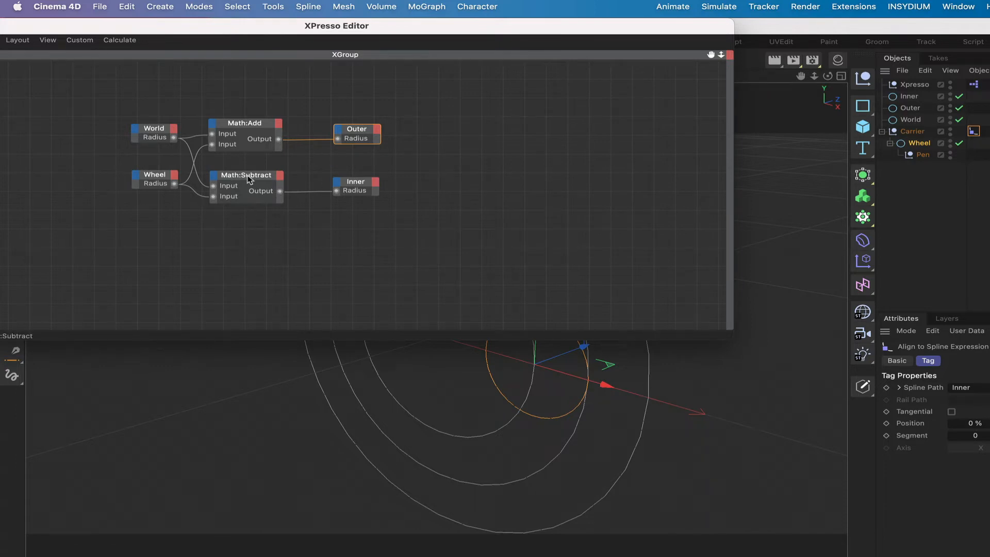
Duplicate the Math:Subtract node below the graph, change the copy's function to Multiply, and duplicate that Multiply node underneath.
super+drag(249, 179, 251, 242)
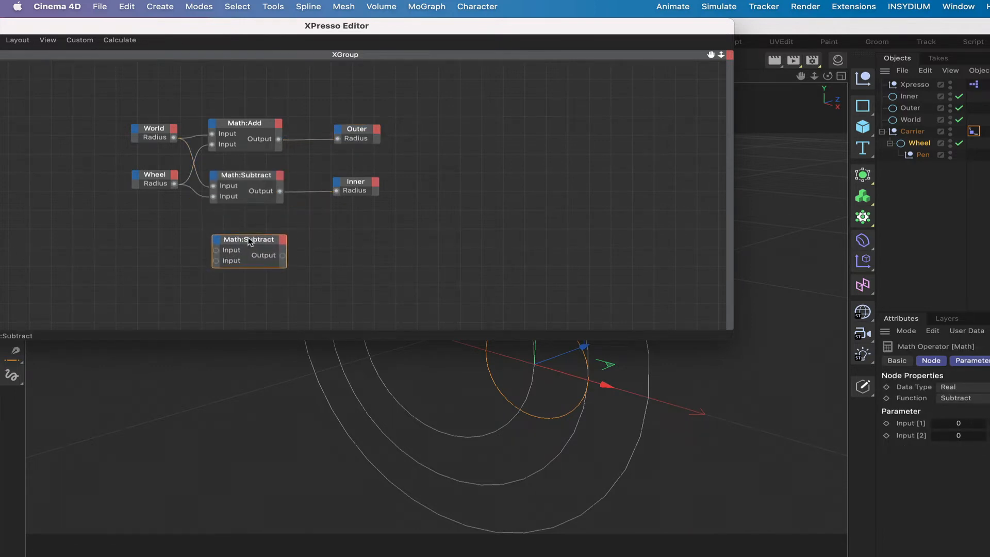
click(985, 398)
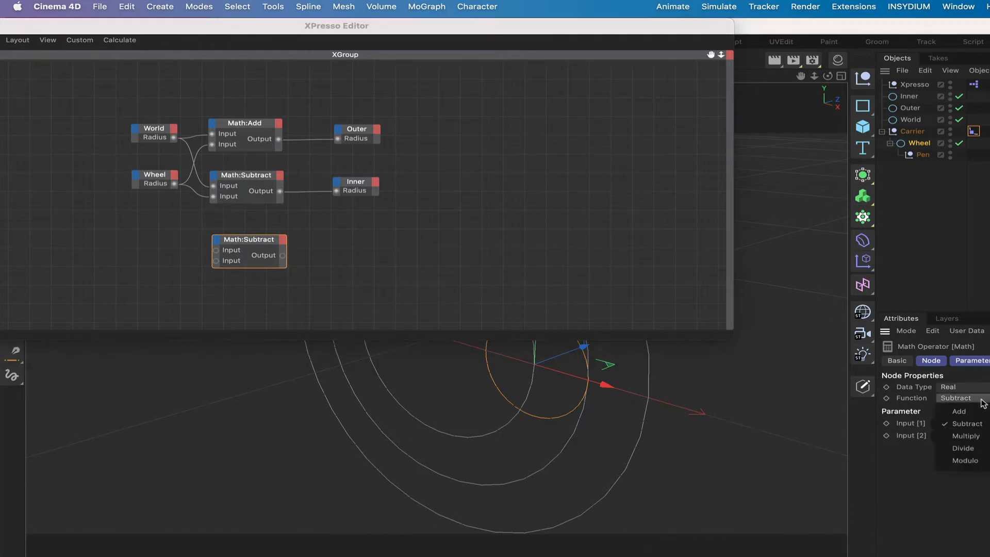
click(965, 436)
super+drag(262, 245, 255, 296)
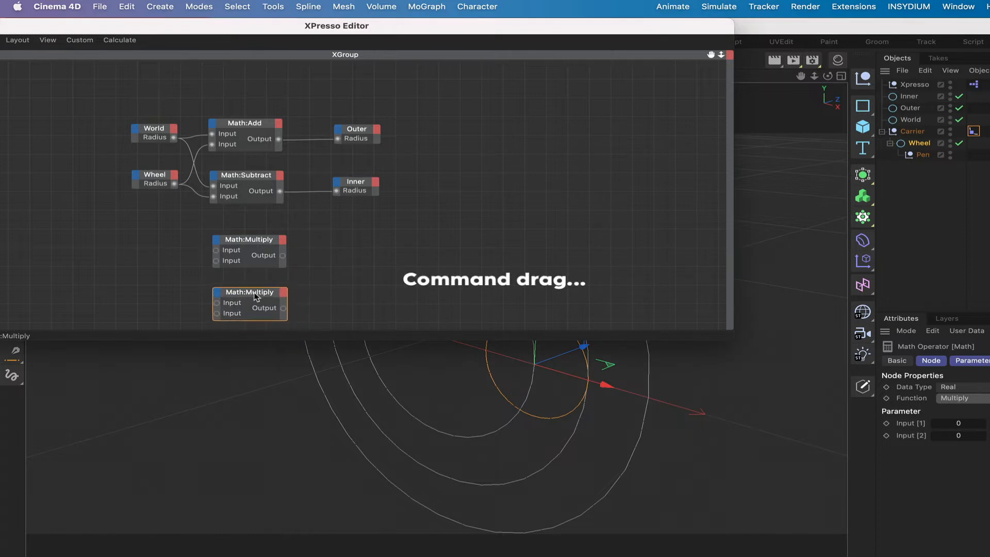
Connect the World Radius to the upper Math:Multiply node's first input and the Wheel Radius to the lower one's.
click(168, 138)
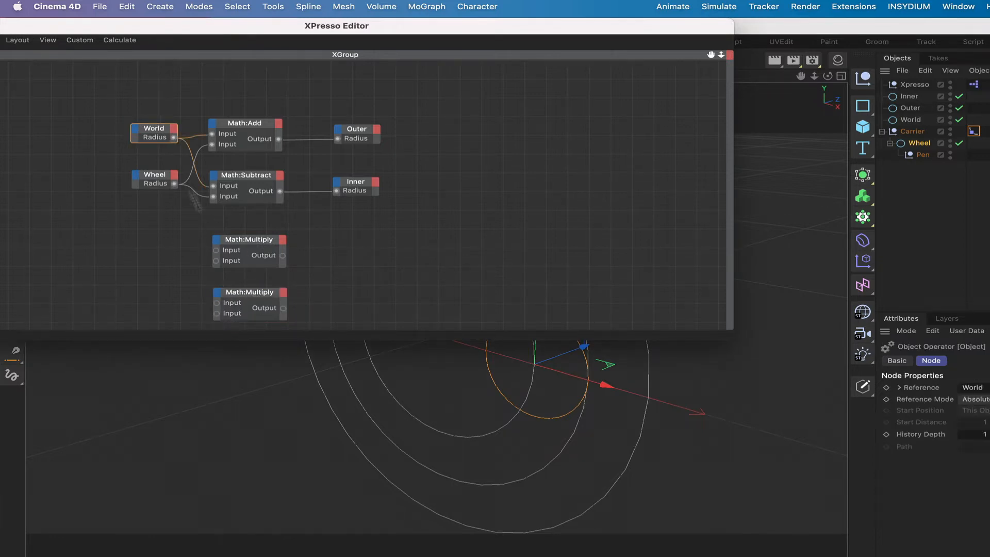
drag(174, 138, 216, 250)
drag(174, 183, 270, 292)
click(270, 297)
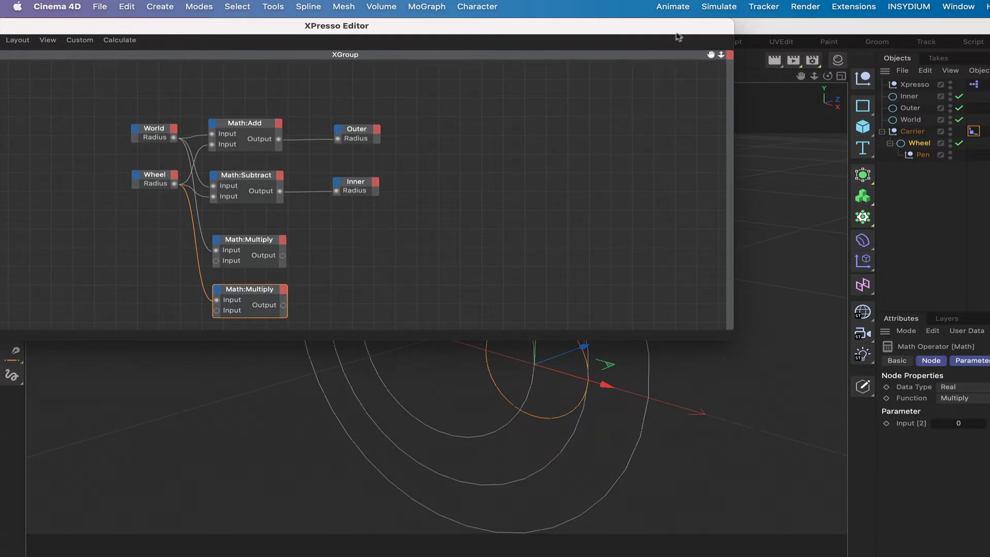
Set Input [2] of both Math:Multiply nodes to 2.
drag(679, 27, 504, 27)
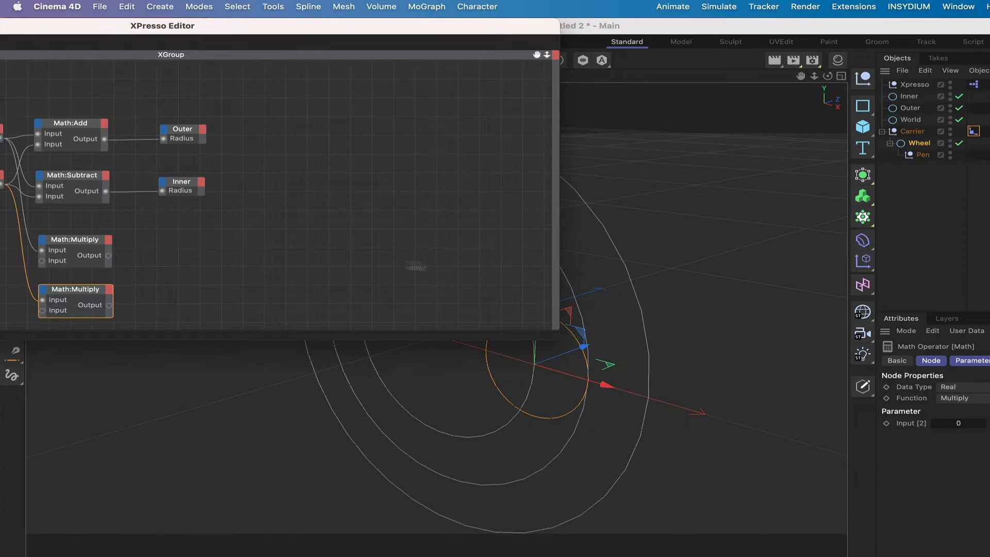
drag(400, 24, 587, 24)
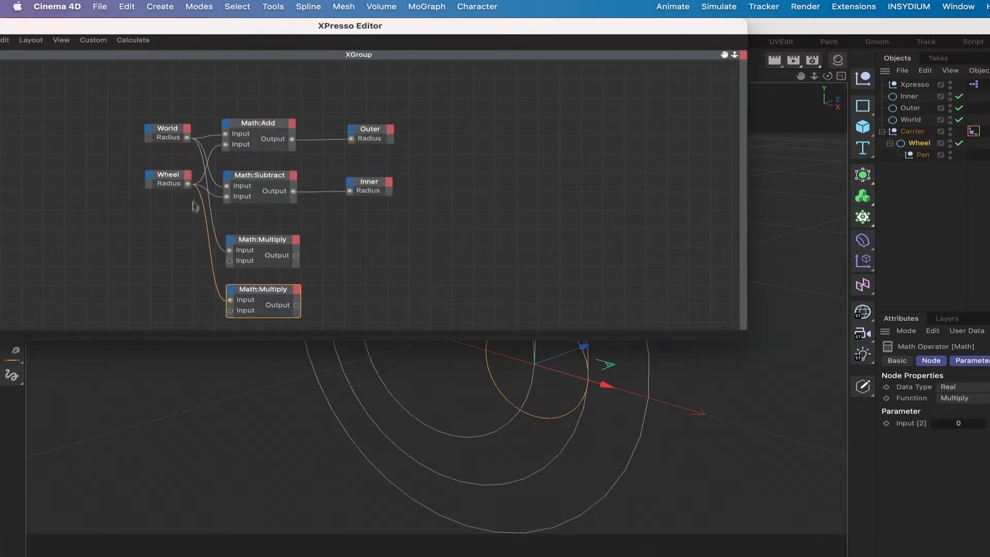
click(263, 244)
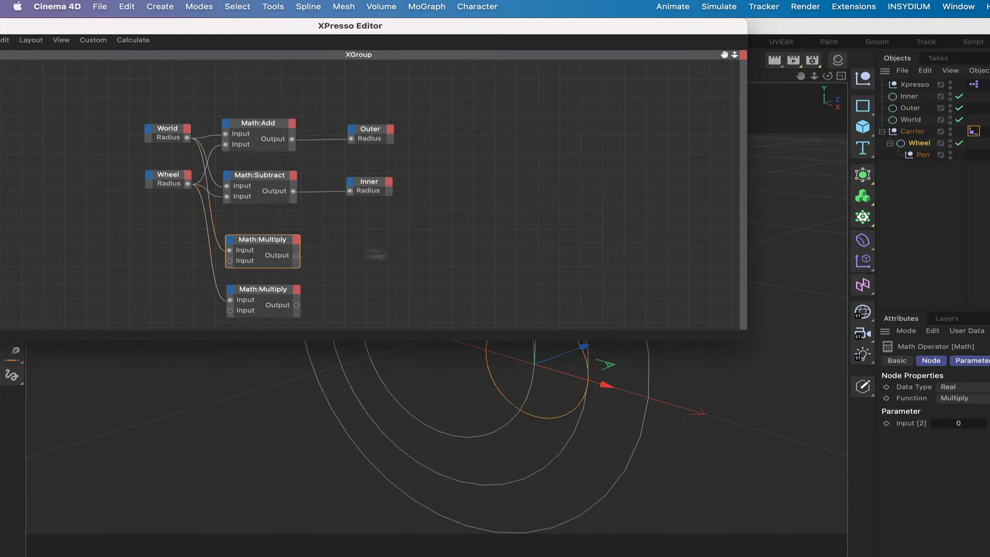
shift+click(263, 311)
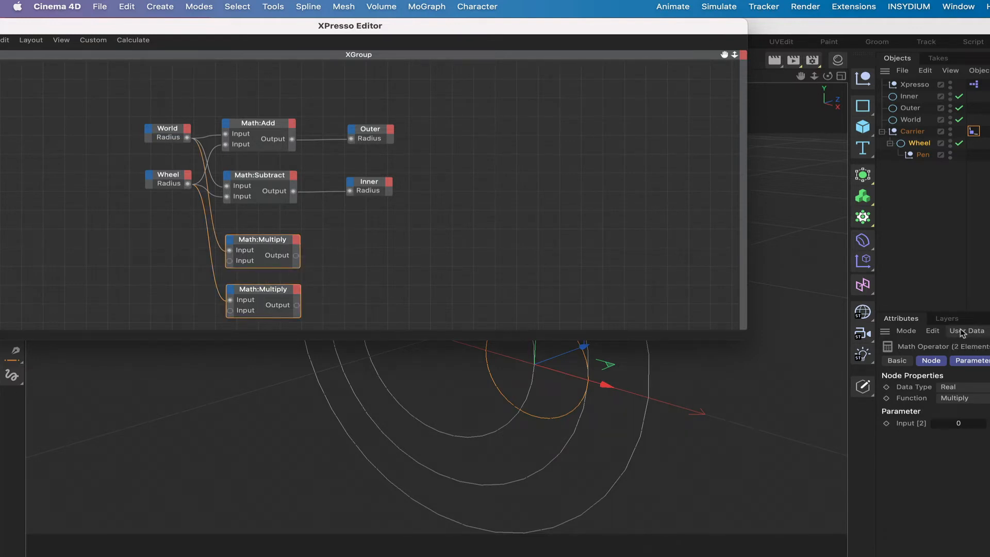
click(958, 423)
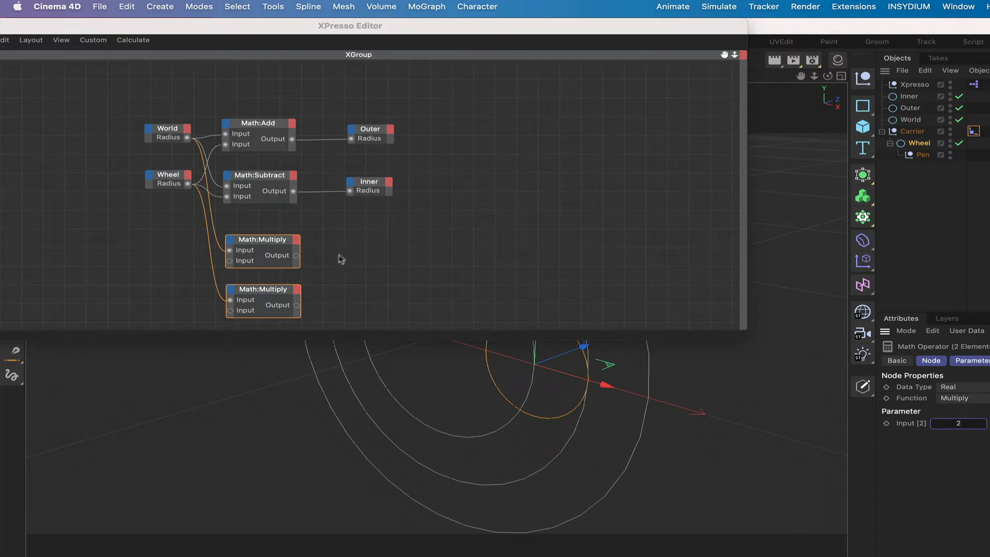
Duplicate both Math:Multiply nodes beside the originals and set Input [2] of the two copies to 3.142.
drag(348, 251, 280, 295)
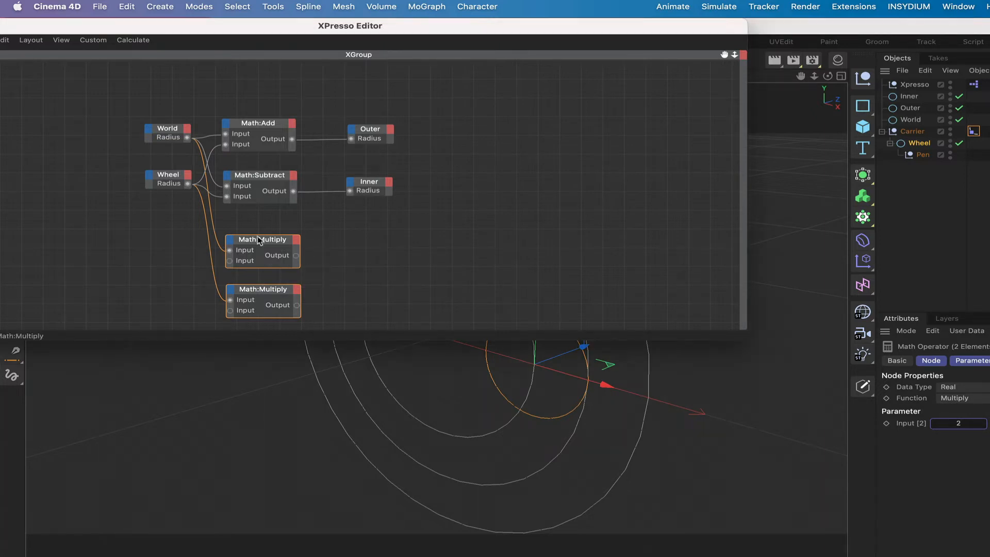
drag(260, 239, 378, 241)
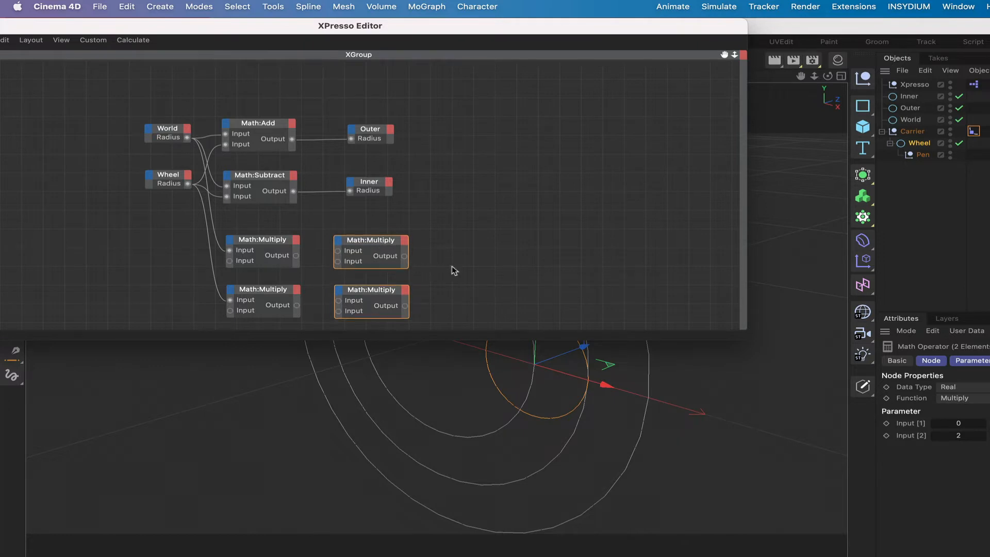
click(443, 248)
click(375, 245)
drag(439, 266, 391, 288)
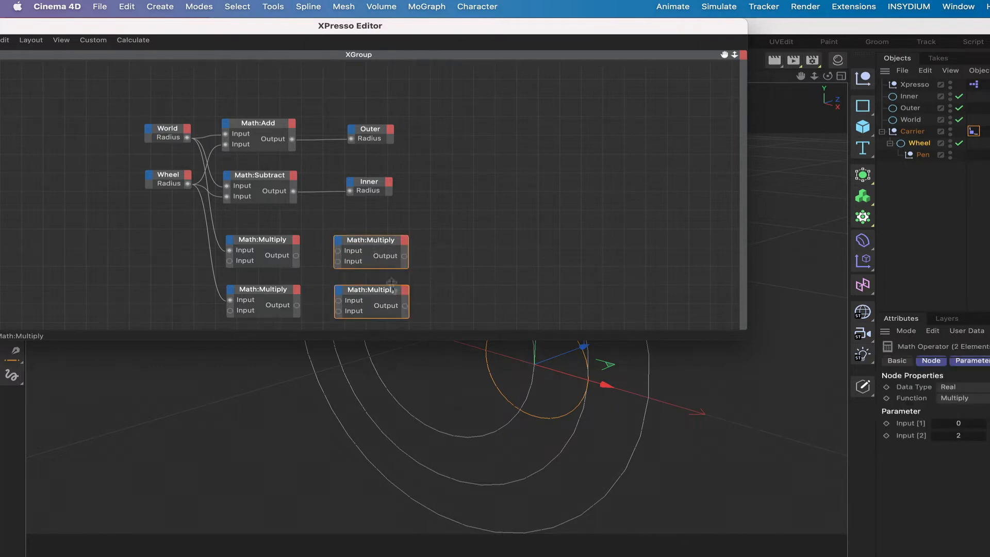
click(969, 436)
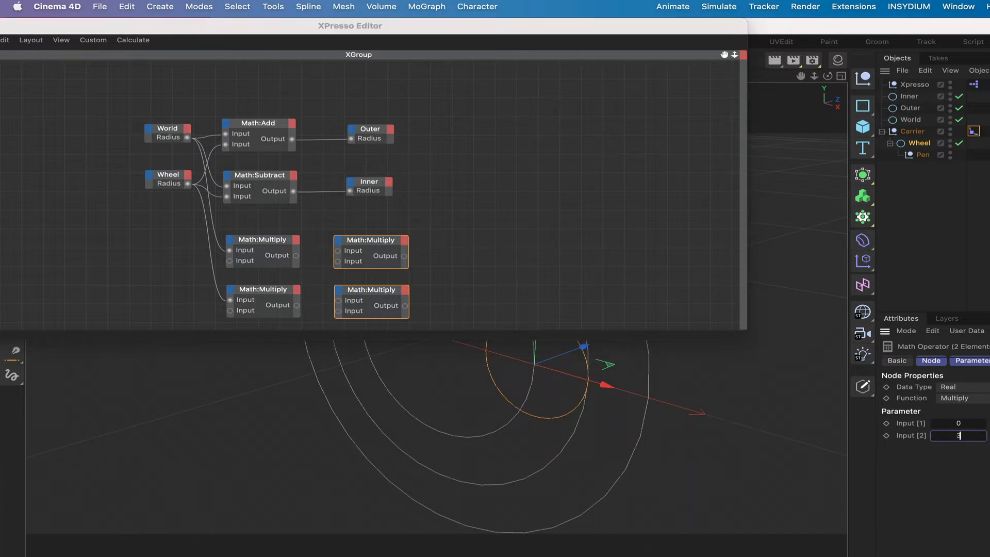
text(3.142)
key(Return)
Connect each times-2 Multiply node's output to the first input of the 3.142 Multiply node beside it.
click(590, 257)
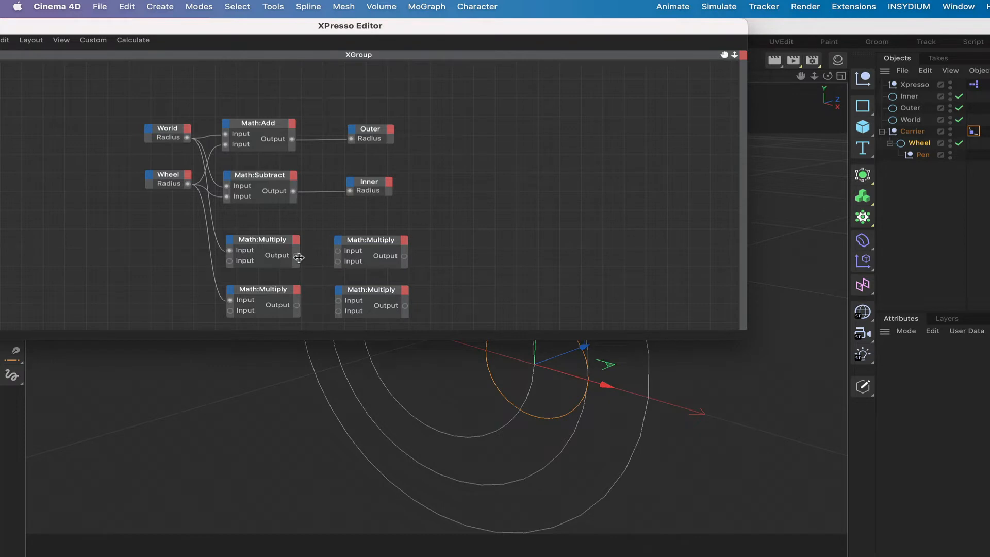
drag(299, 257, 338, 252)
drag(297, 309, 338, 301)
Duplicate a 3.142 Multiply node, feed it the World branch first and the Wheel branch second, and set its function to Divide.
right_click(503, 254)
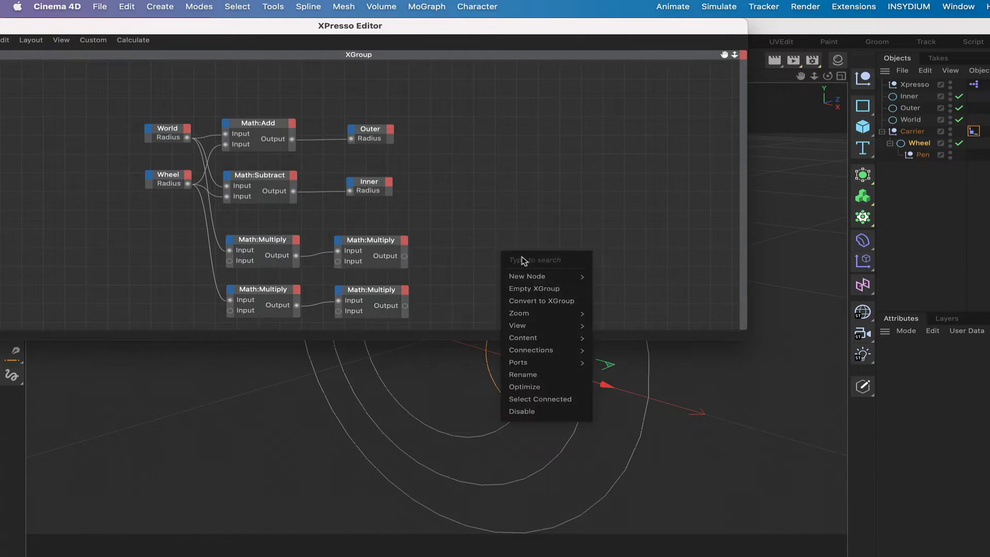
click(492, 248)
ctrl+drag(373, 243, 474, 269)
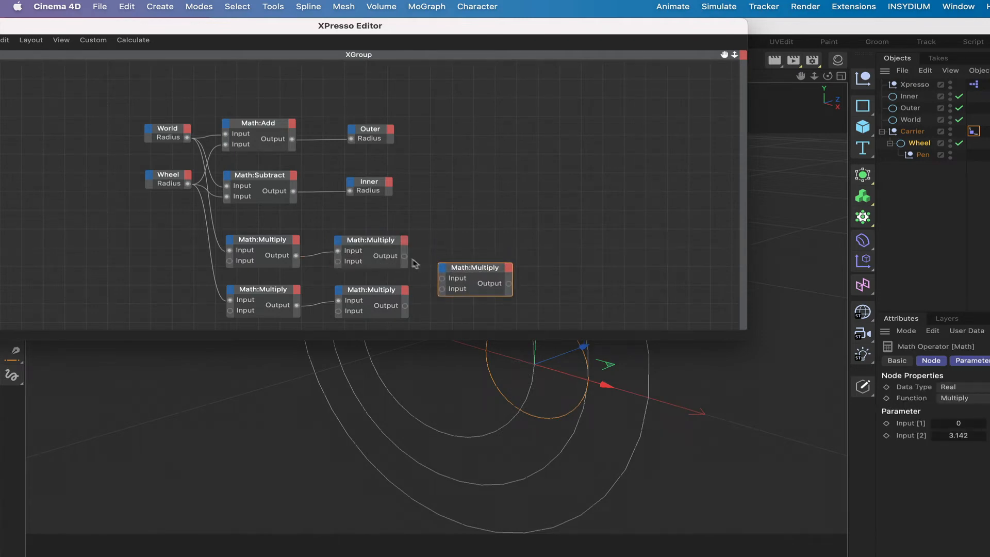
drag(404, 255, 442, 280)
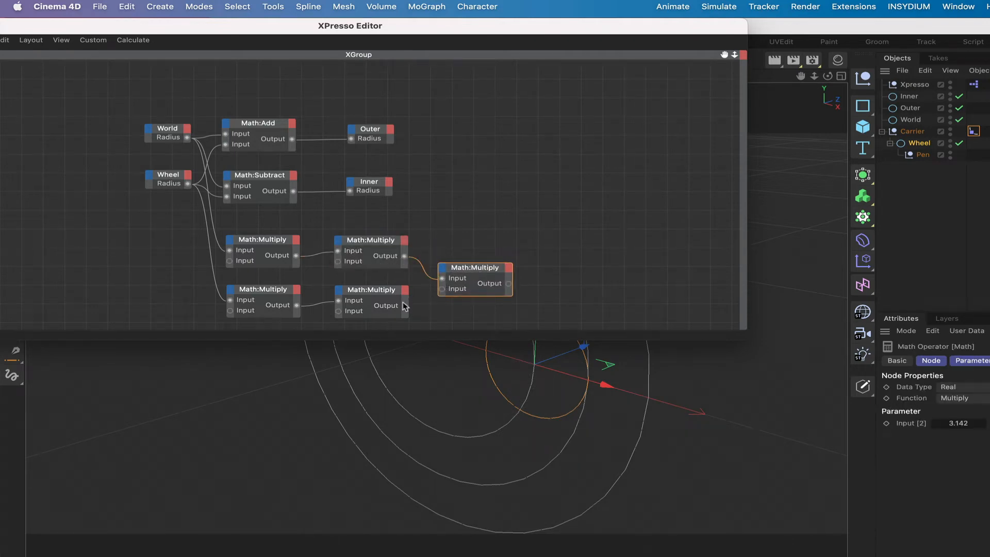
drag(405, 306, 441, 289)
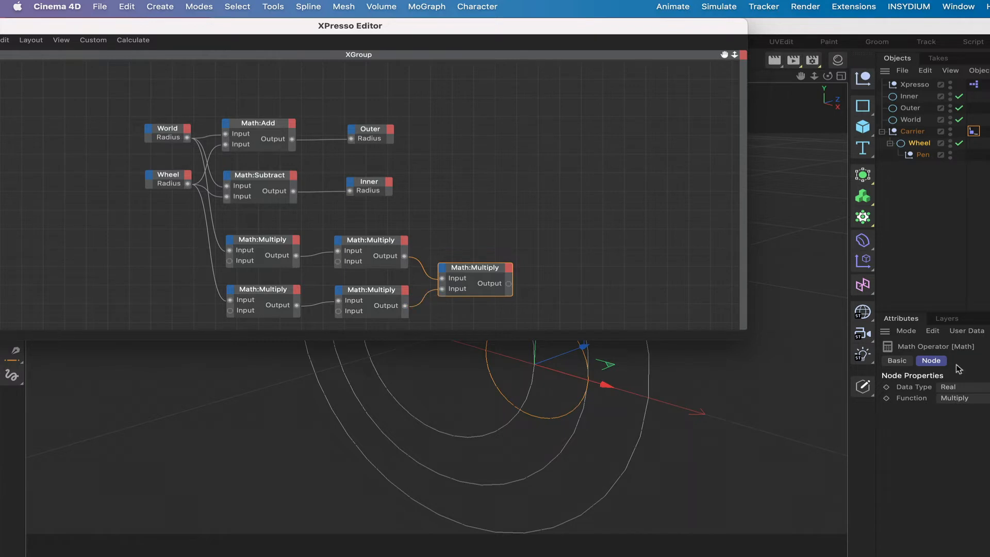
click(966, 399)
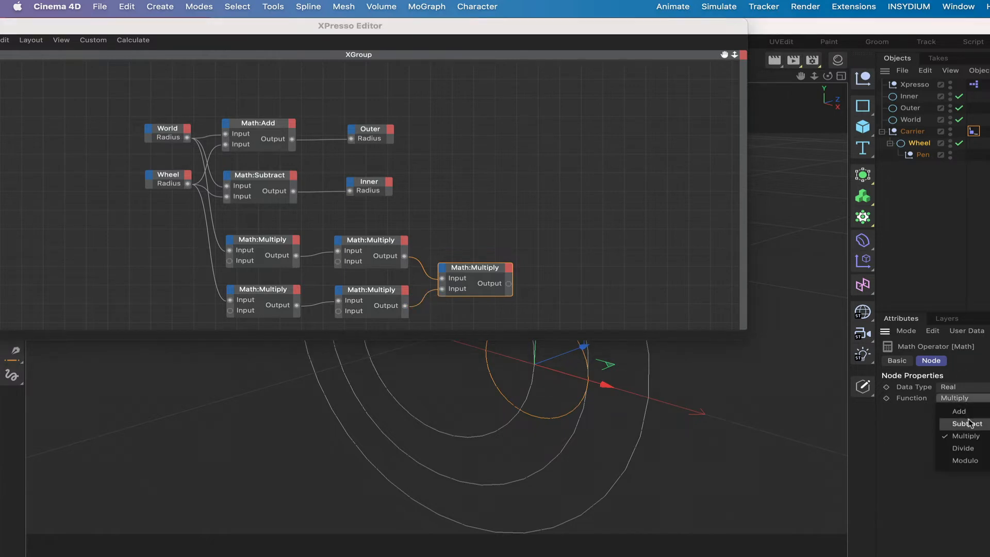
click(966, 447)
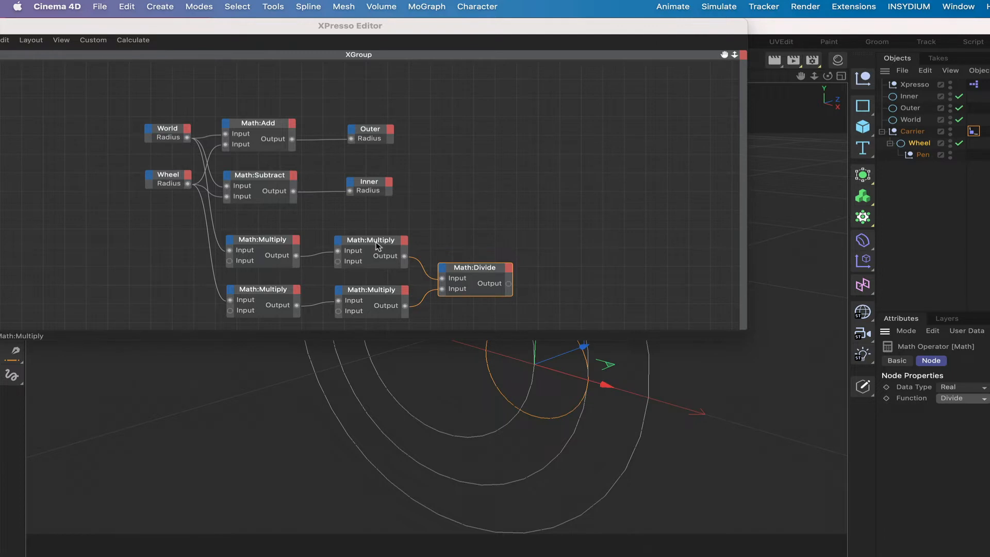
Copy a Math:Multiply node after Math:Divide, set its Input [2] to 360, and connect the Divide output to its first input.
ctrl+drag(377, 245, 591, 274)
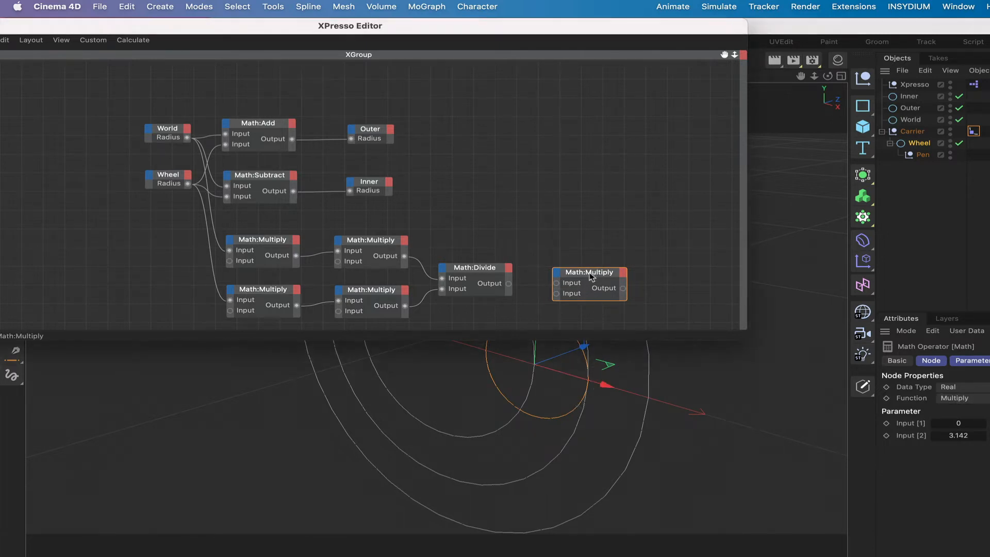
drag(572, 287, 564, 290)
click(966, 436)
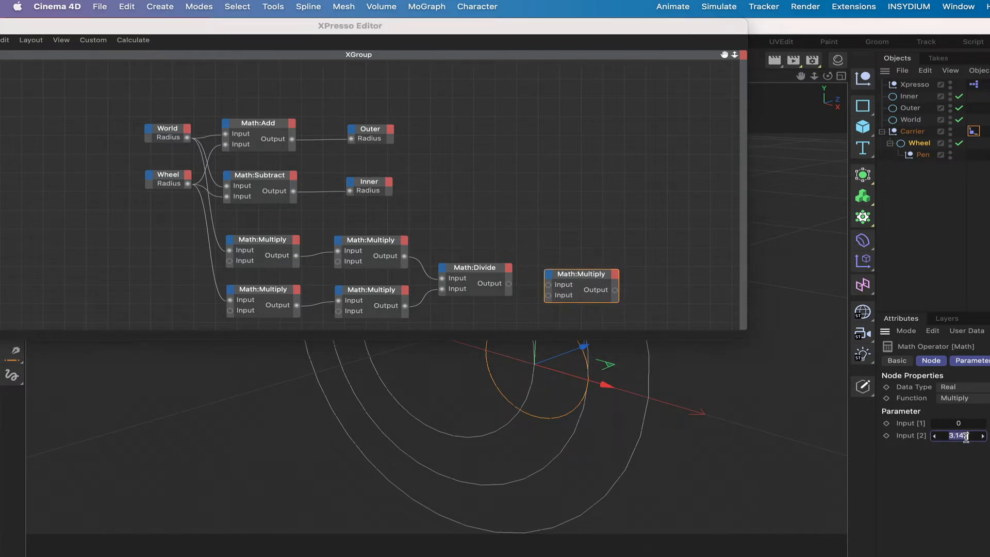
text(360)
drag(509, 284, 585, 276)
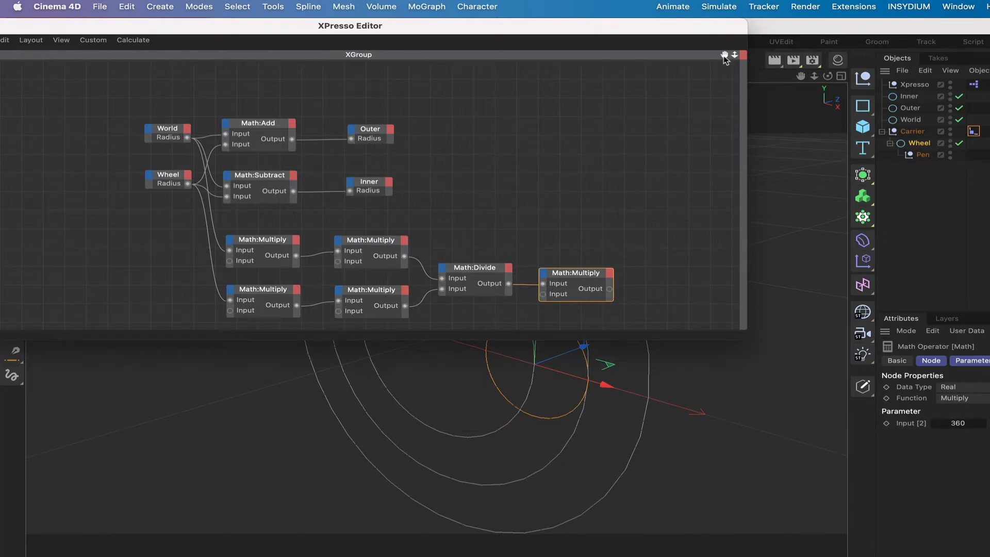
drag(724, 58, 655, 72)
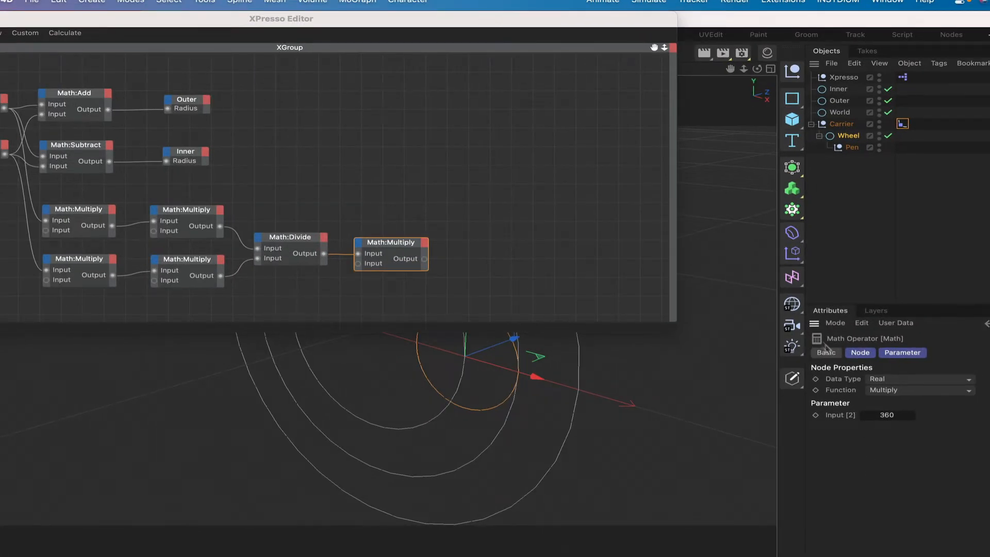
Close the XPresso Editor and open the user data manager for the Xpresso null, deleting the default Data entry.
drag(376, 23, 498, 49)
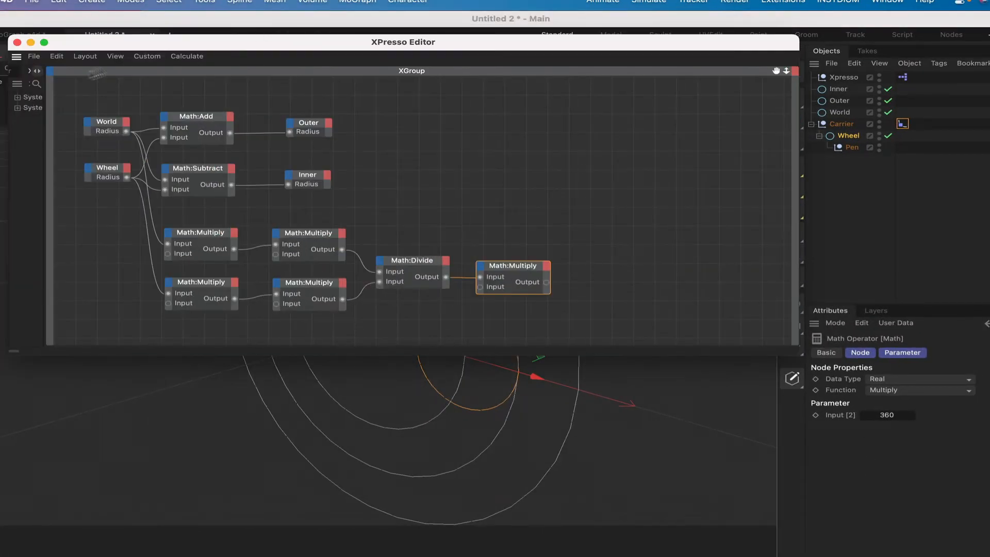
click(17, 42)
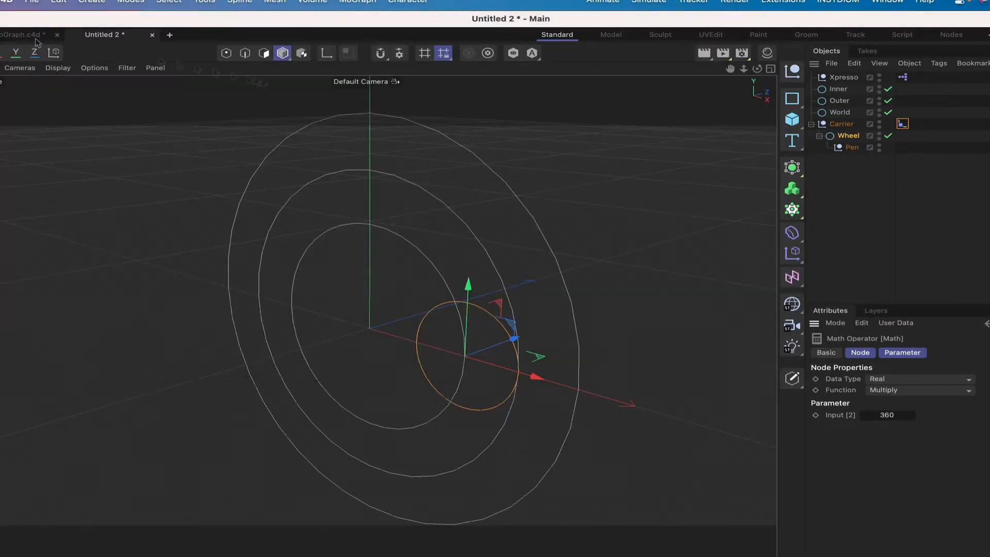
click(841, 78)
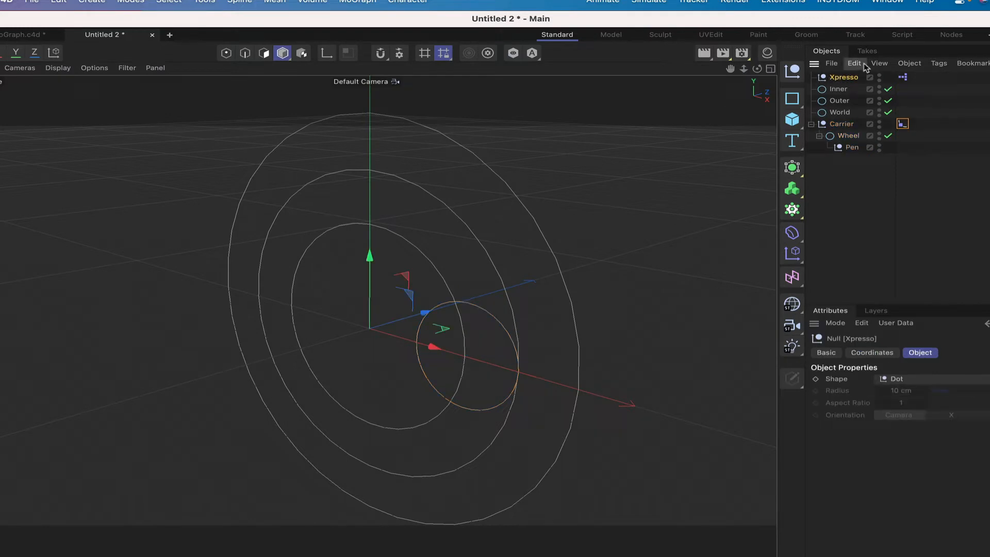
click(895, 322)
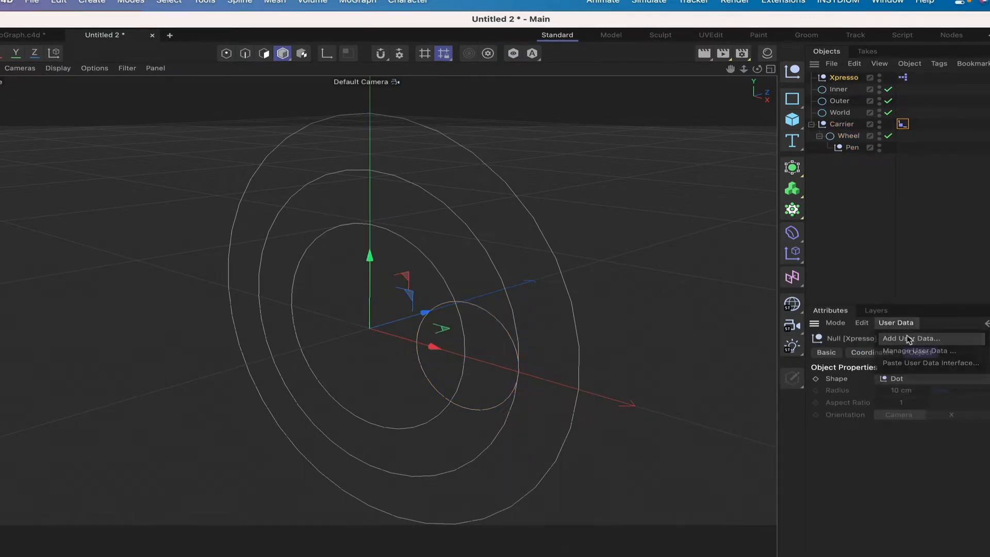
click(918, 352)
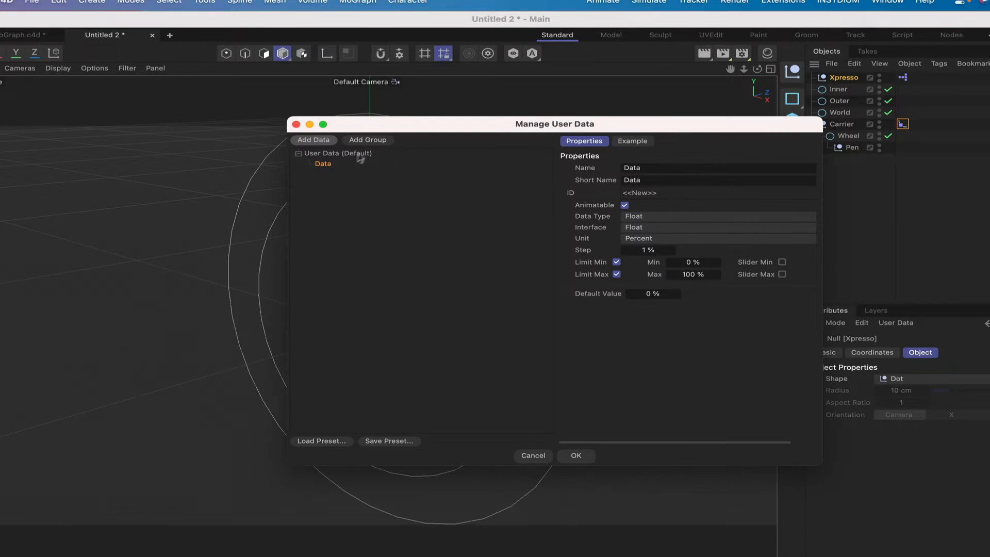
key(Delete)
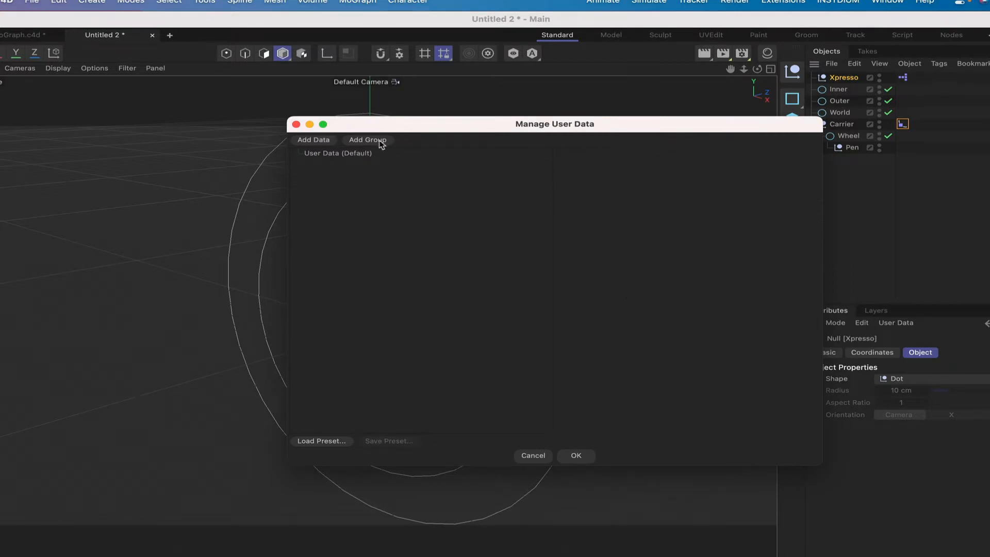
Add a user data group and name it Controls.
click(379, 141)
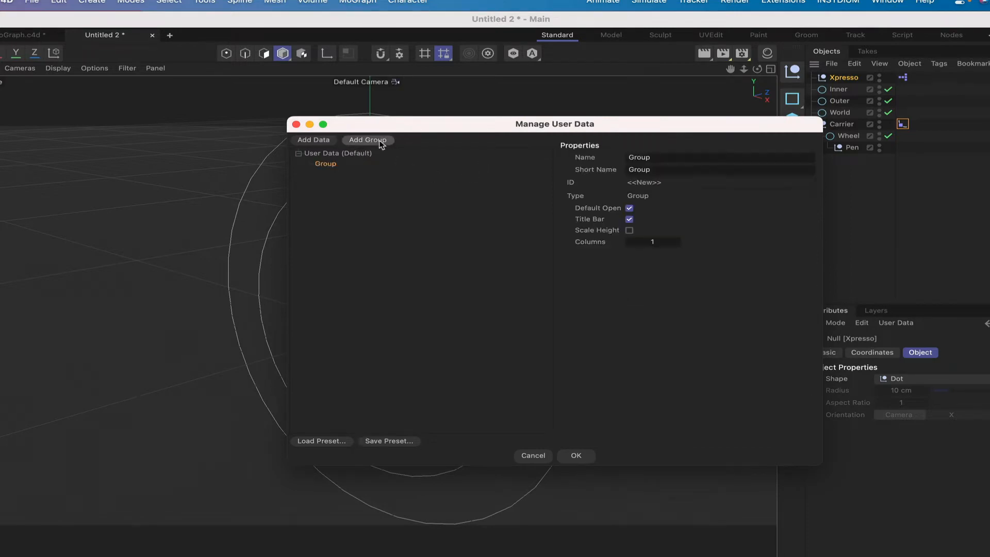
click(661, 160)
text(Controls)
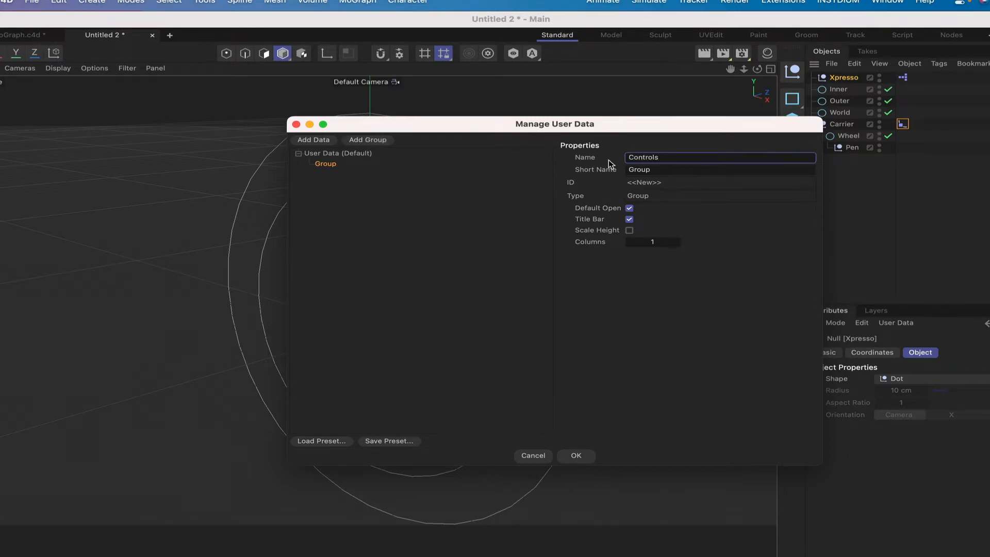
key(Return)
Add three subgroups inside Controls and move Controls out of User Data (Default) to the root level.
click(369, 140)
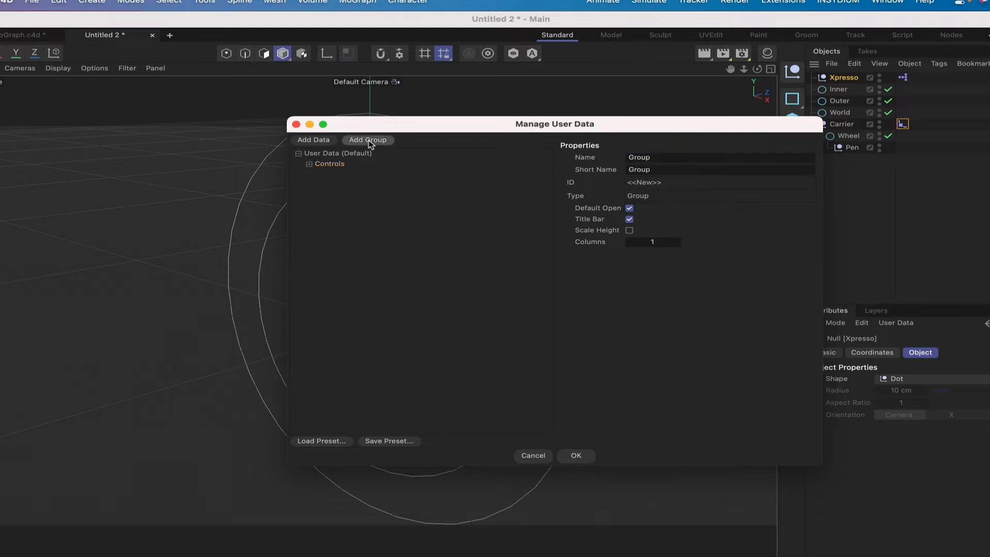
click(309, 163)
click(320, 174)
drag(343, 185, 331, 172)
click(367, 140)
click(320, 175)
drag(347, 187, 292, 207)
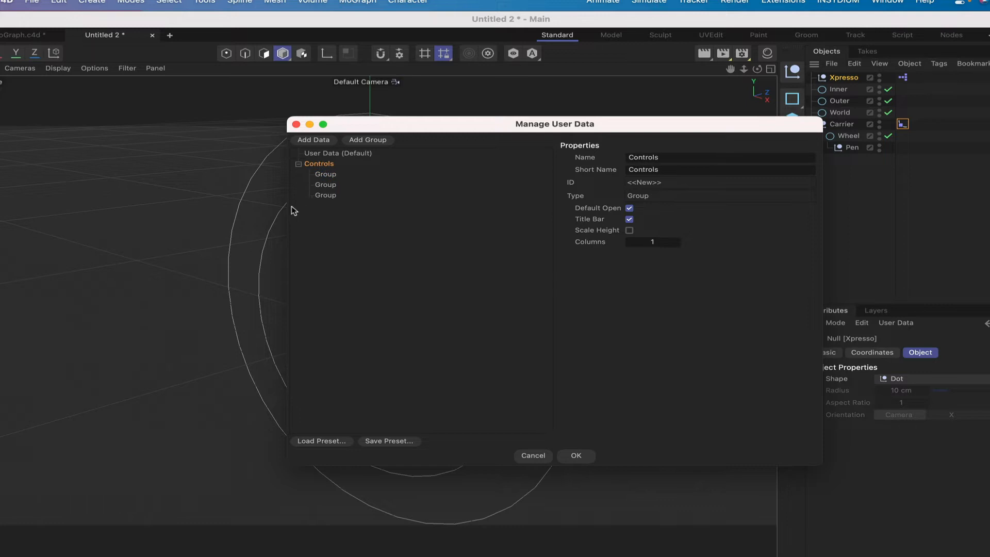
Rename the three subgroups of Controls as Path, Wheel Radius and Pen Position X, in that order.
click(326, 178)
drag(662, 157, 607, 156)
text(C)
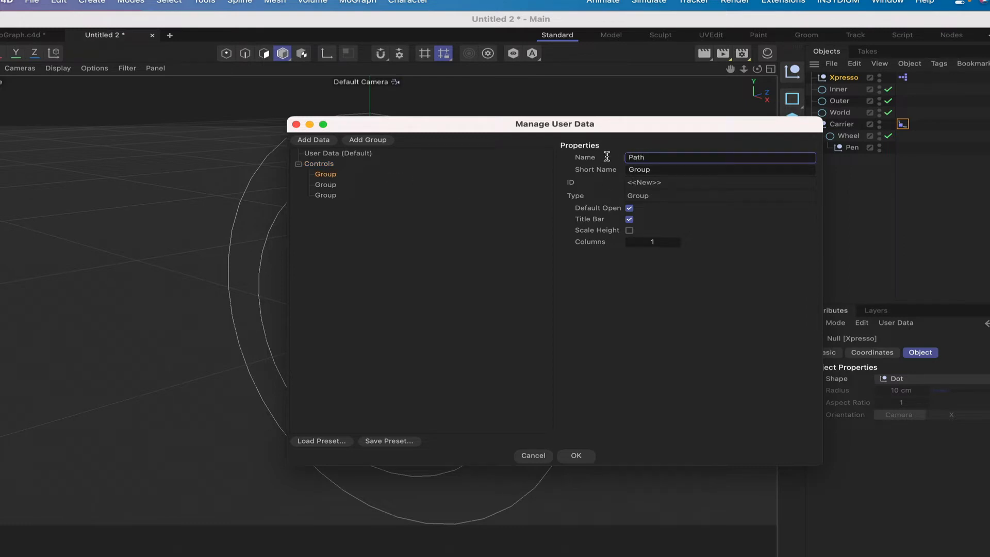
key(Return)
click(324, 186)
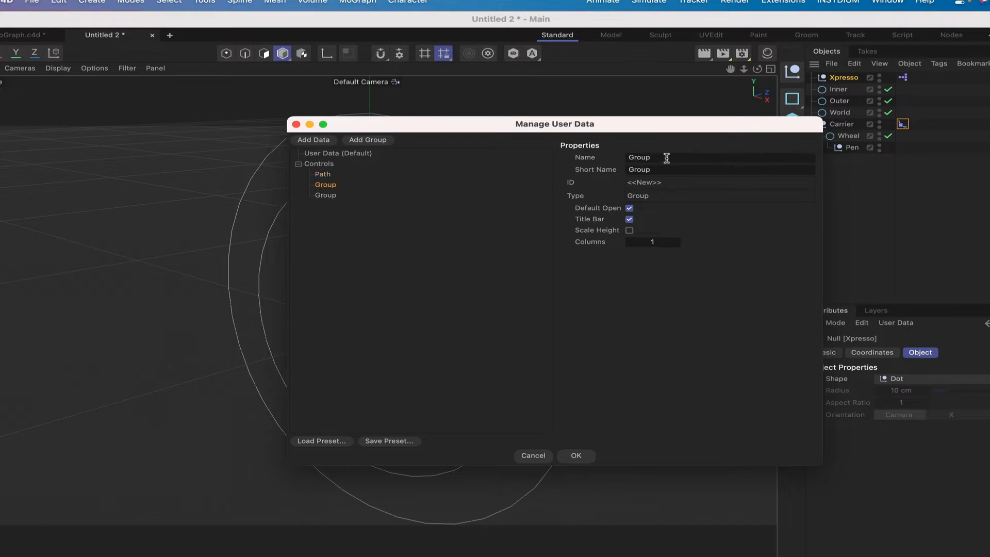
drag(666, 158, 604, 160)
text(Wheel radius)
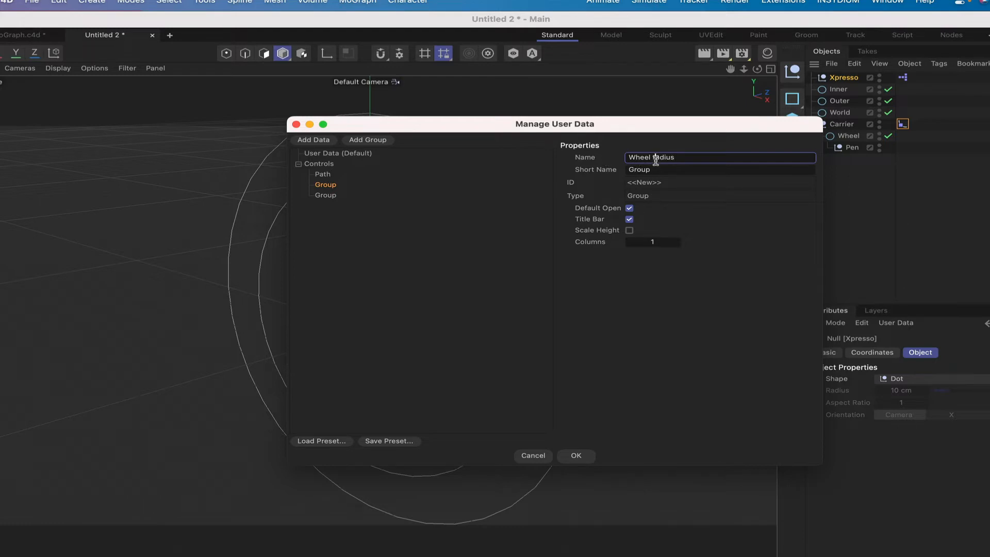
text(R)
click(328, 196)
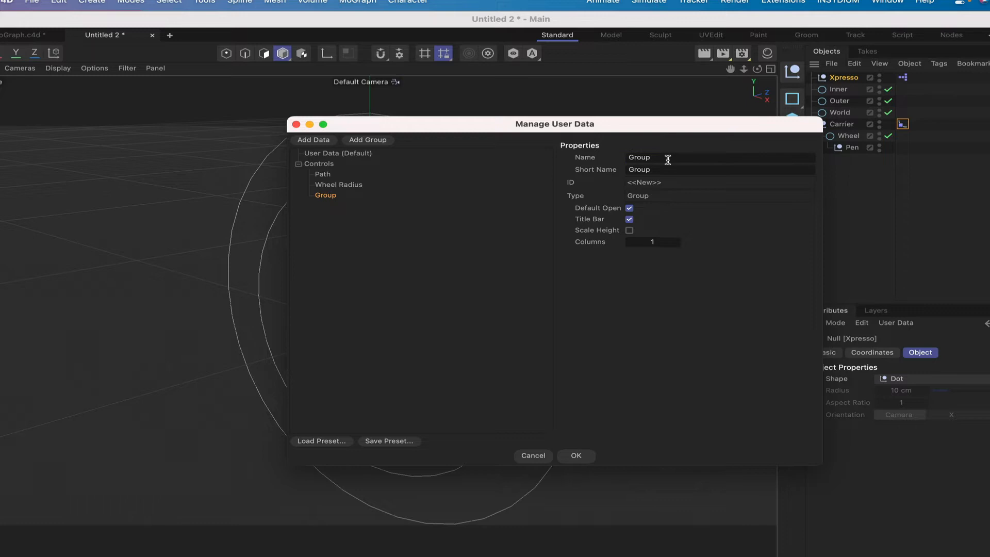
double_click(667, 160)
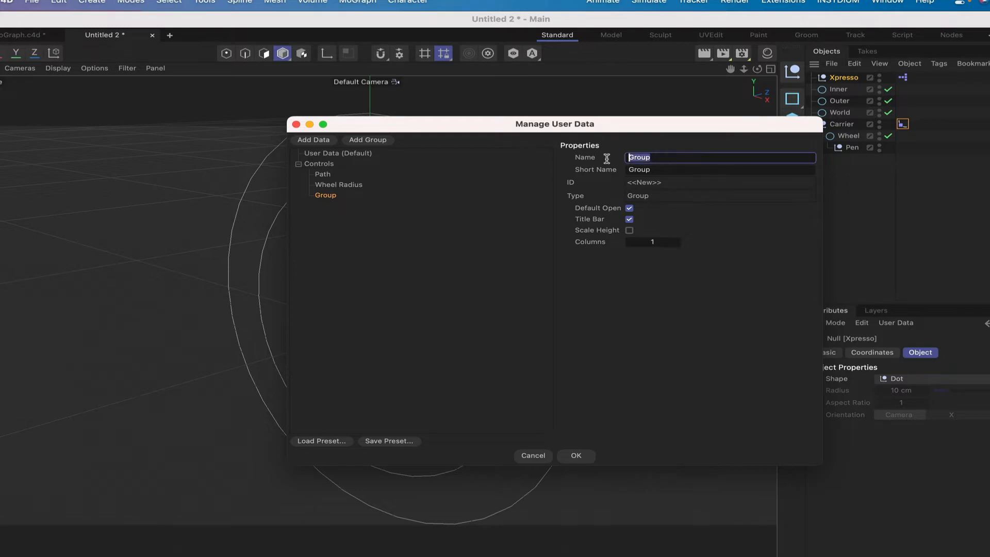
text(Pen Position X)
Add a data entry to the Path group as Integer with Radio Buttons, using the cycle options 0;Inner and 1;Outer.
drag(447, 196, 323, 174)
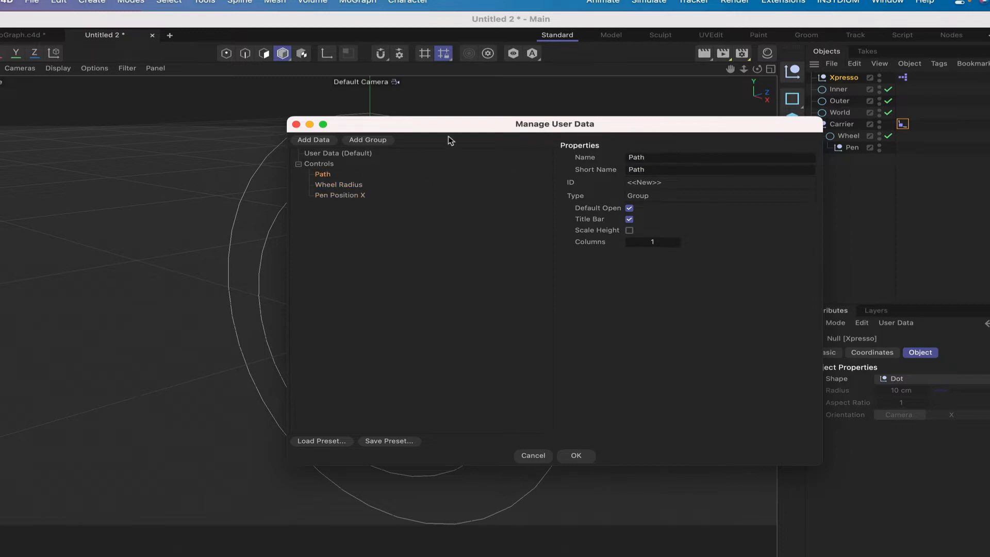
click(323, 141)
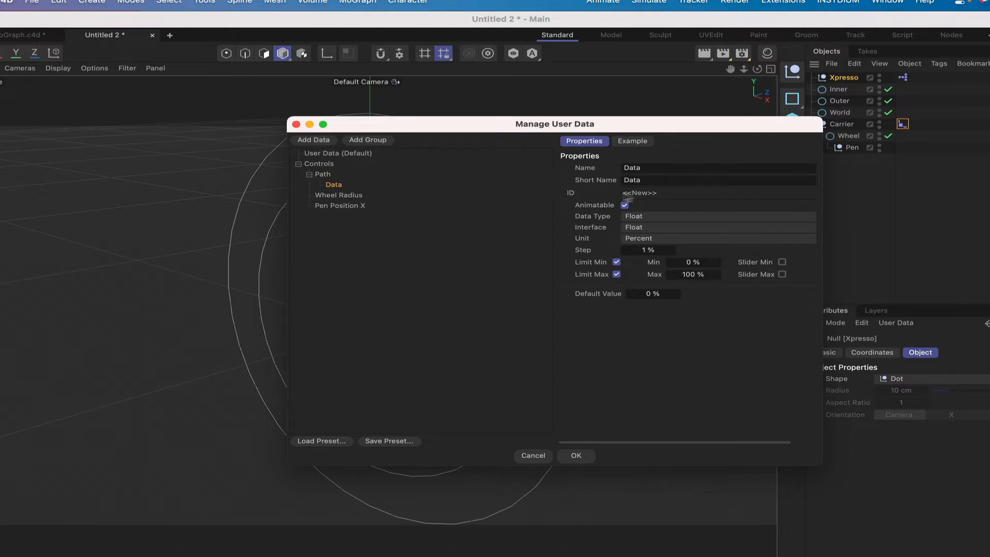
click(630, 216)
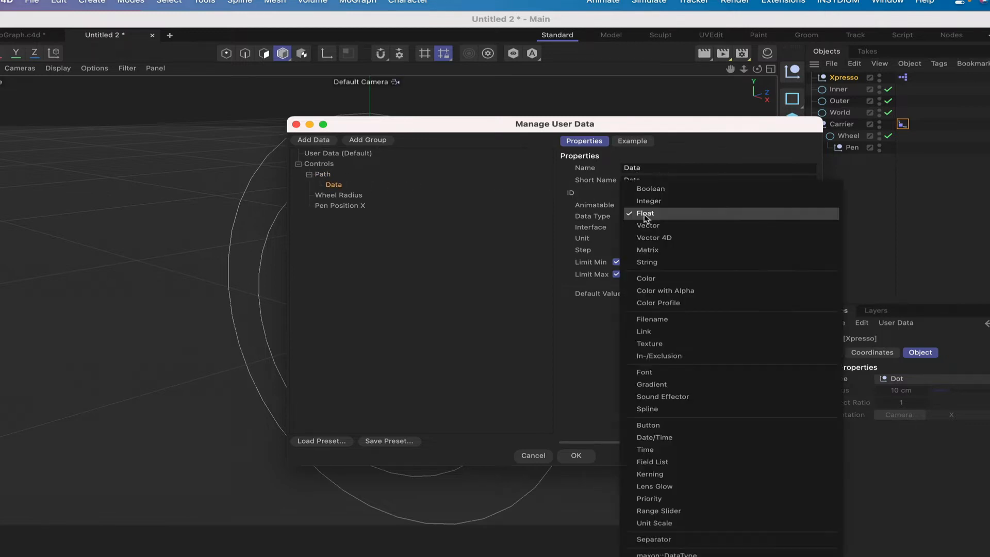
click(651, 201)
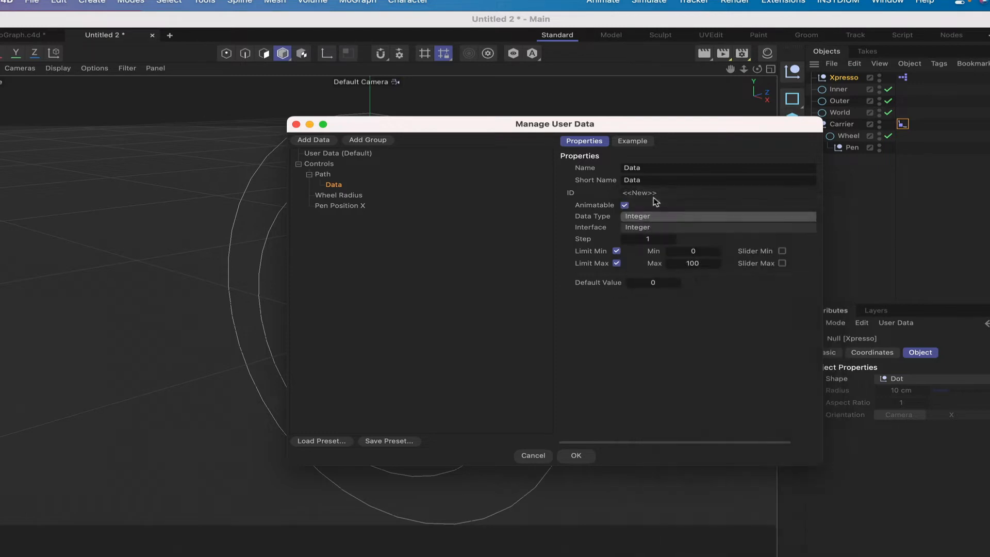
click(640, 228)
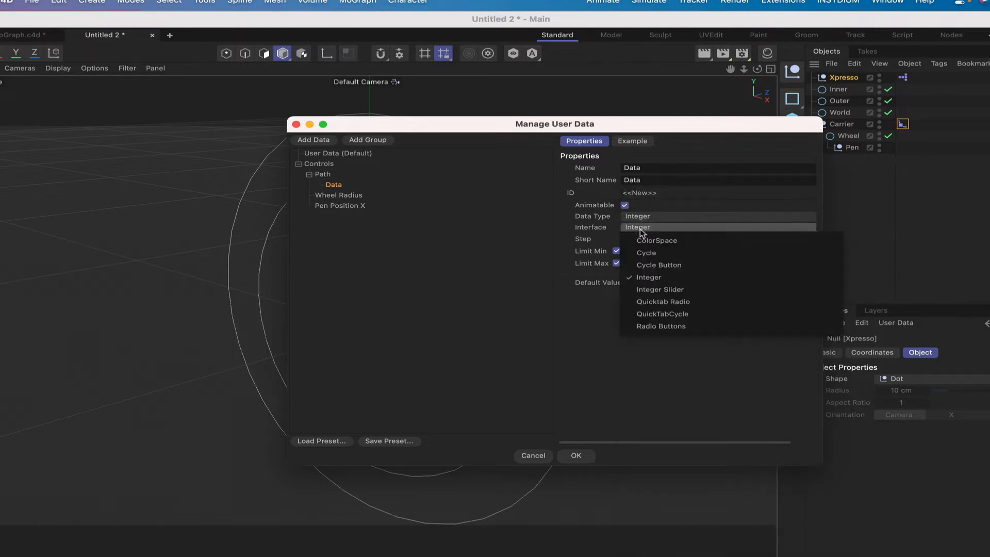
click(652, 326)
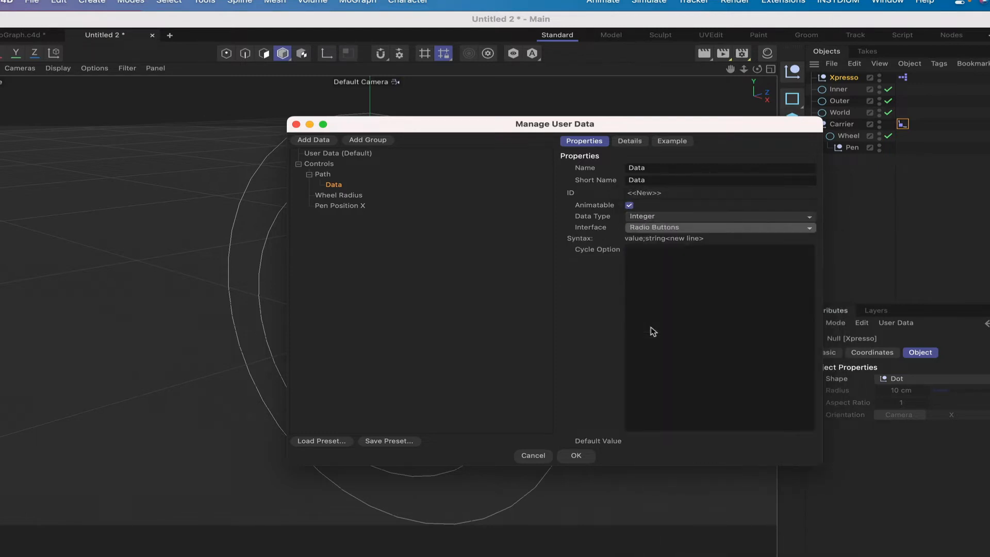
click(648, 252)
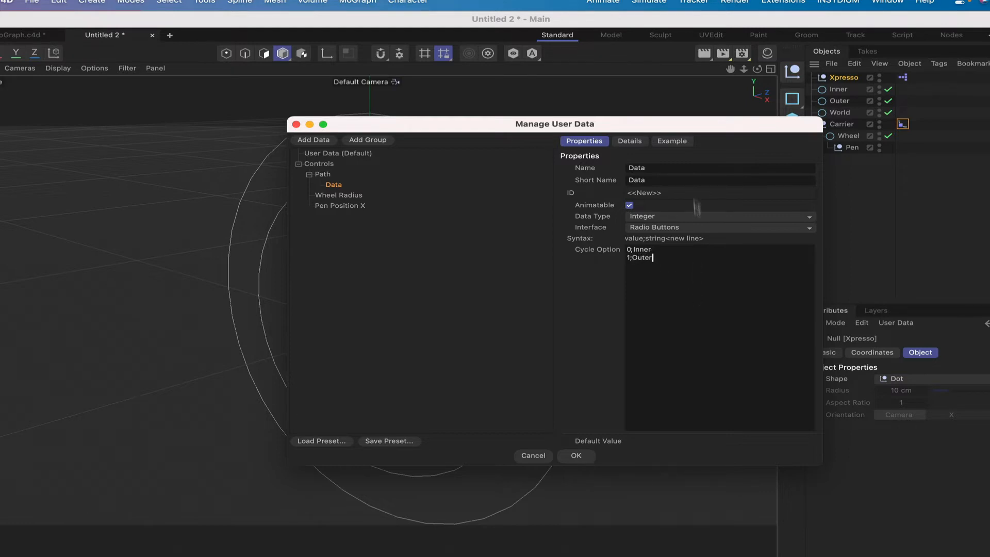
Set the number of columns for the Path radio buttons and preview them in the example.
click(631, 142)
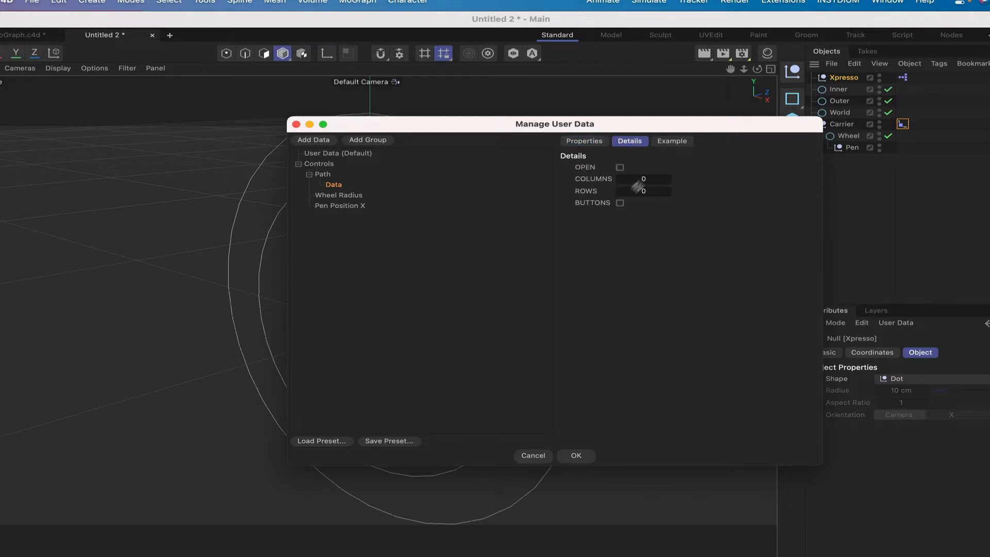
double_click(669, 179)
double_click(640, 181)
click(679, 143)
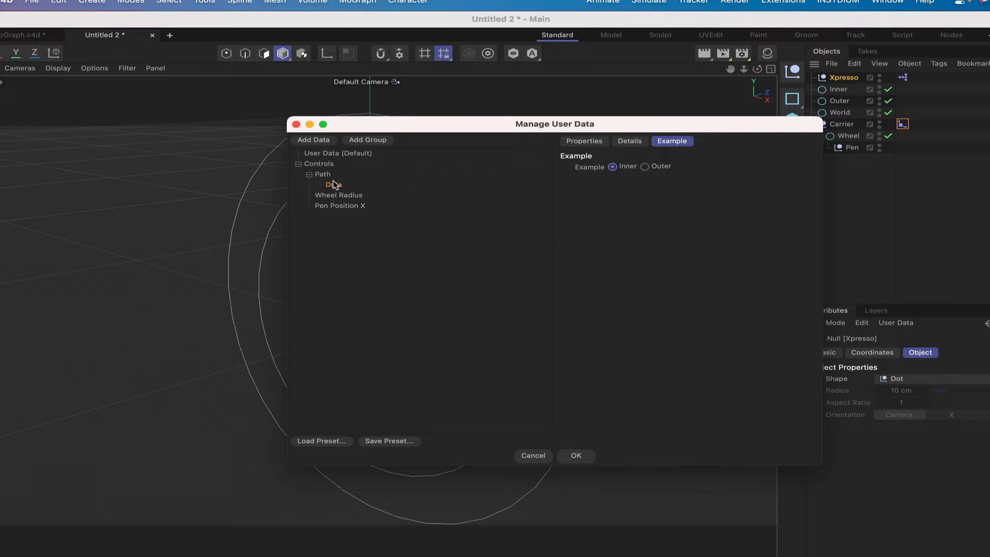
Rename the data entry in the Path group as "->".
click(593, 140)
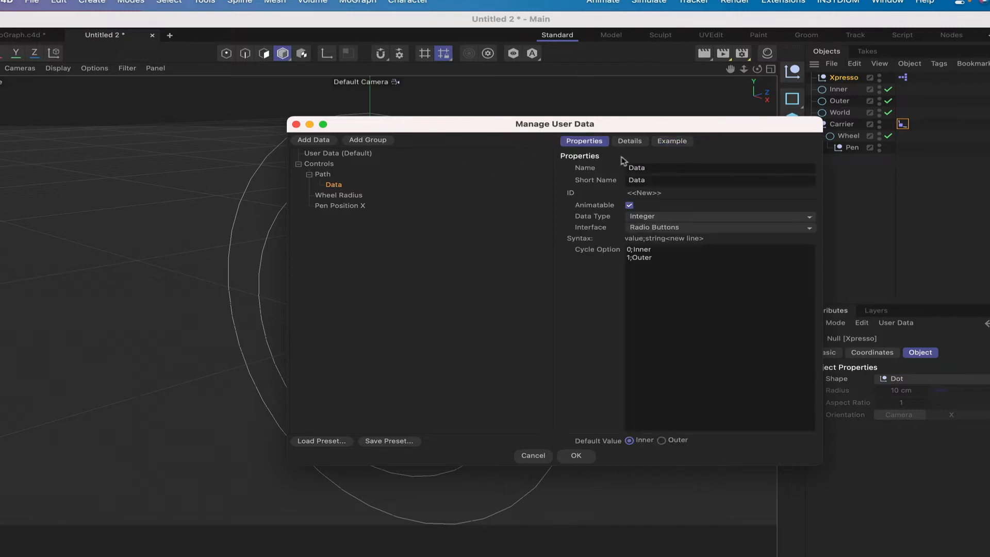
click(639, 167)
drag(640, 168, 690, 171)
key(Return)
Add a data entry to the Wheel Radius group with a Float Slider interface and the unit Real.
click(353, 196)
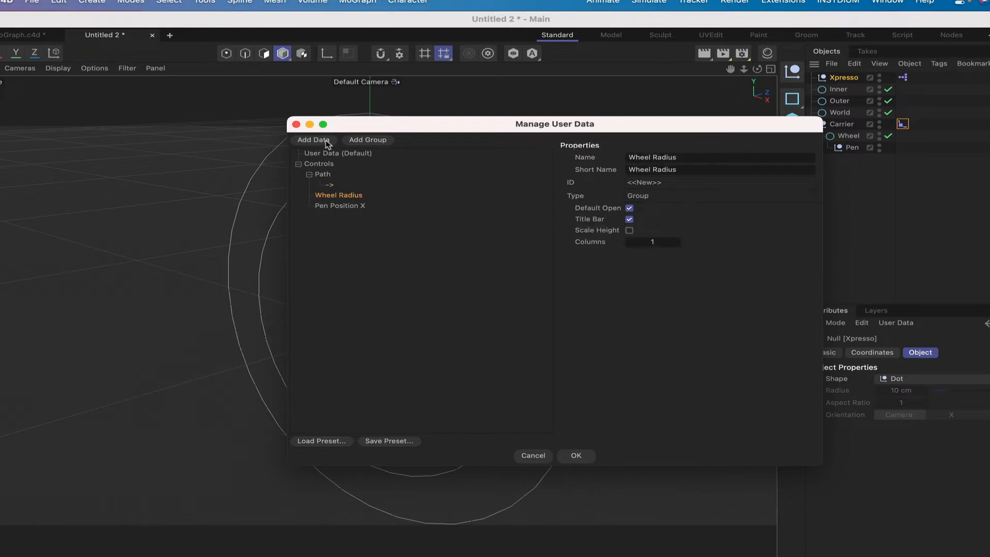
click(314, 139)
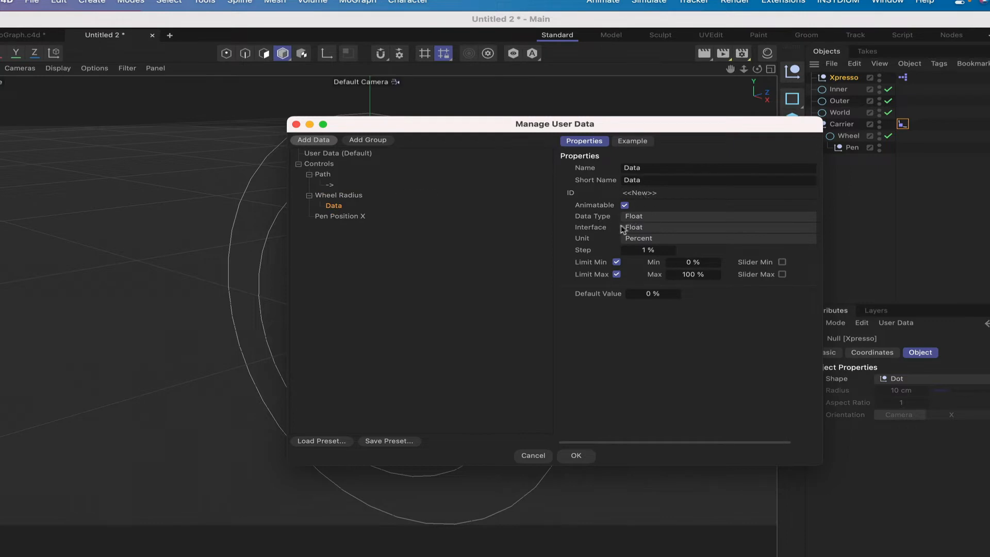
click(645, 227)
click(651, 253)
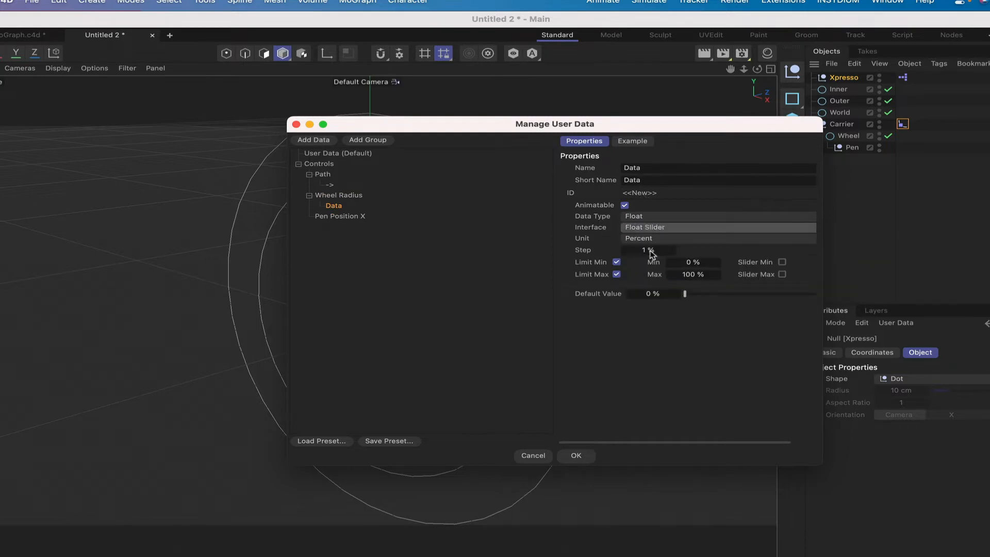
click(637, 239)
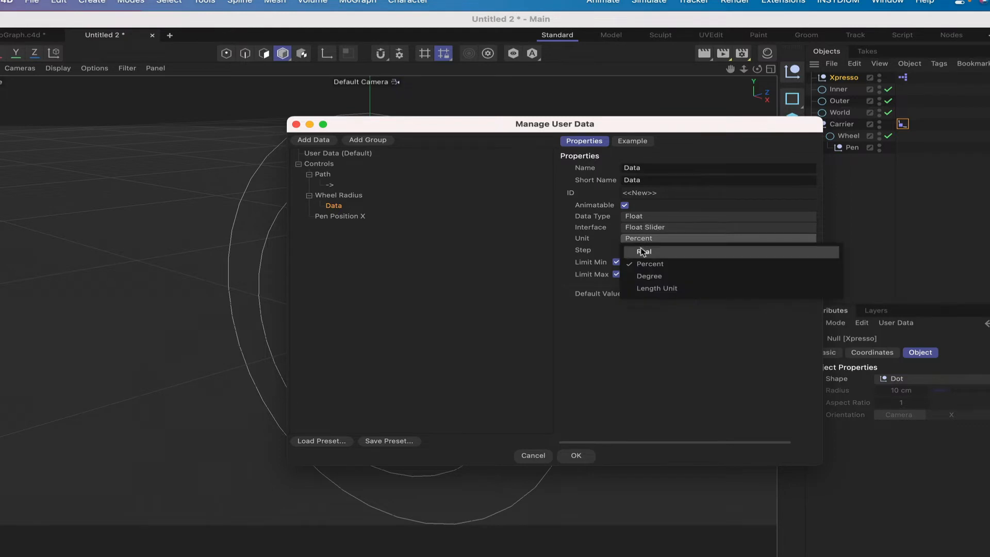
click(643, 252)
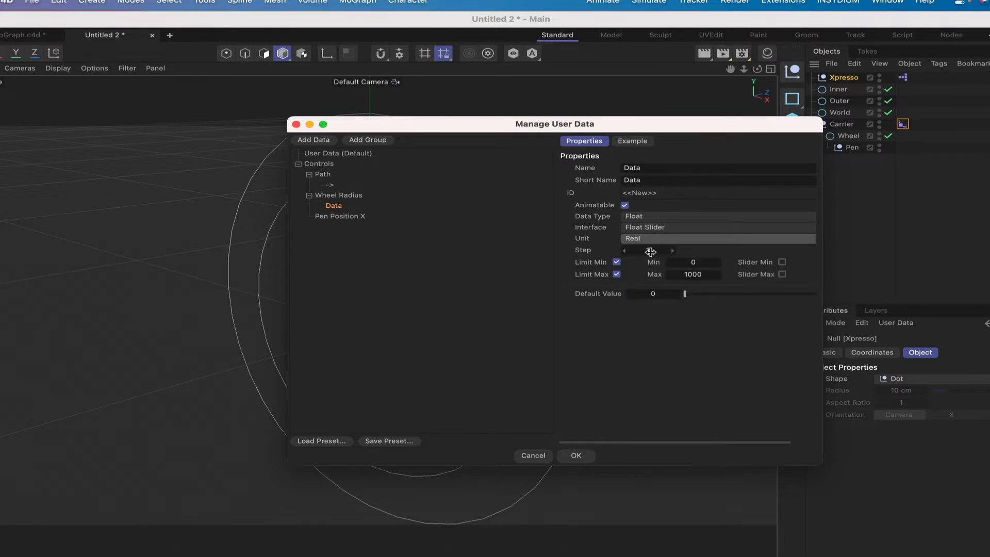
Give the Wheel Radius entry step 5, minimum 10, maximum 180 and default value 50, with Slider Min and Slider Max enabled.
click(651, 251)
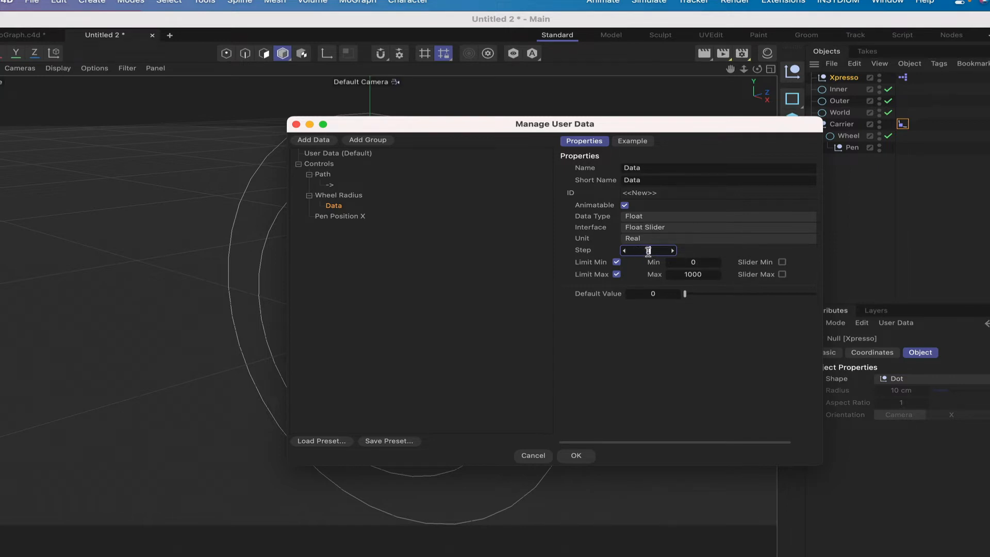
text(5)
click(698, 261)
text(10)
click(704, 276)
text(180)
click(782, 262)
click(782, 274)
double_click(652, 294)
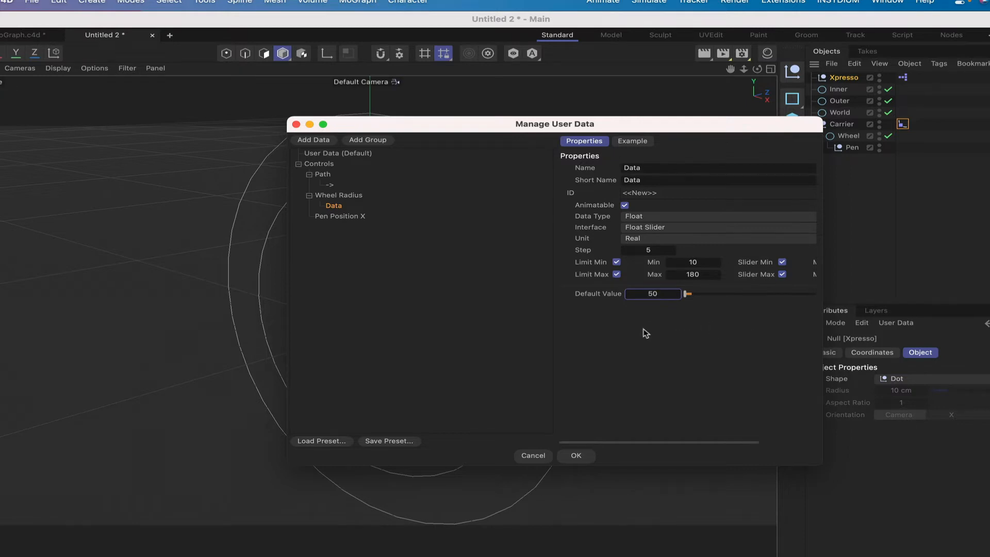
key(Return)
Rename the data entry in the Wheel Radius group as "->".
double_click(639, 169)
key(BackSpace)
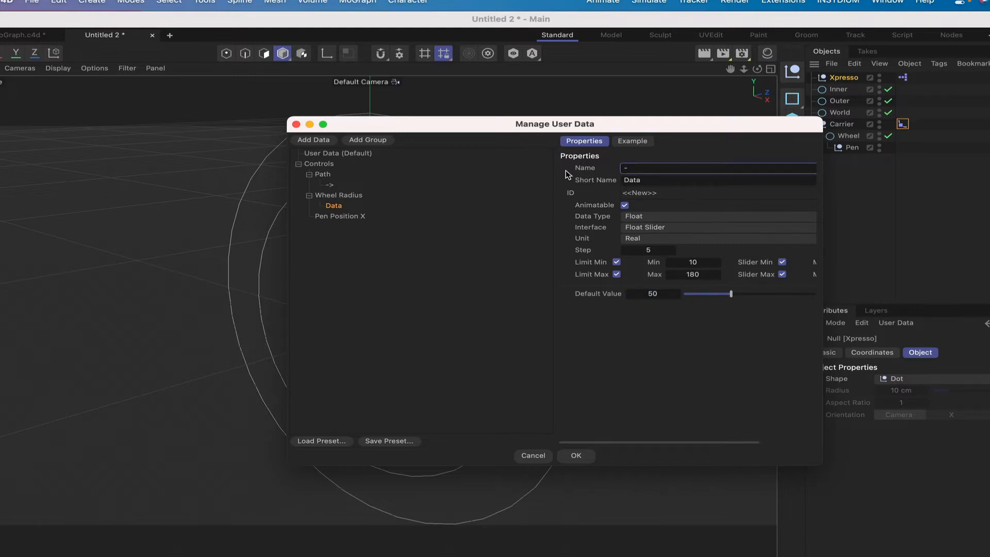
click(510, 195)
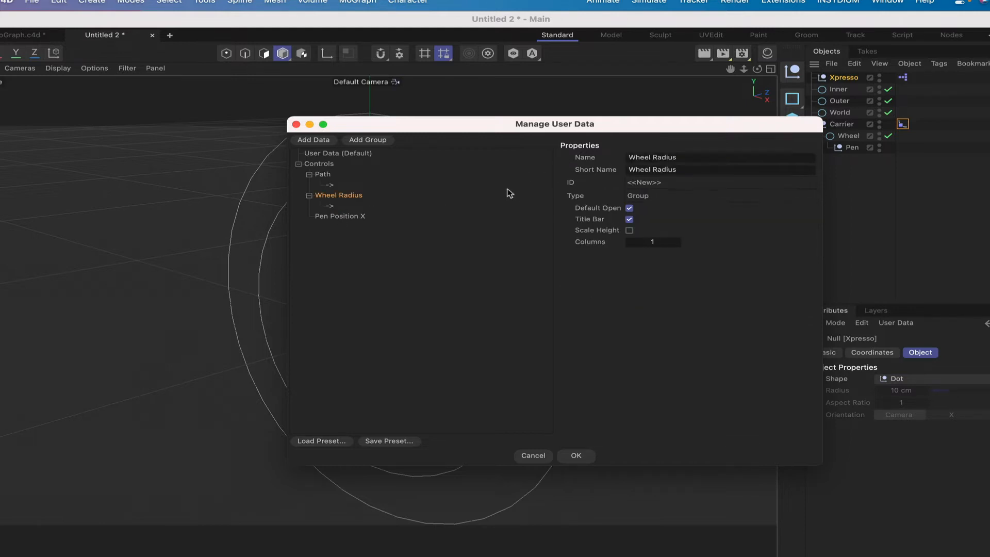
Add a data entry to the Pen Position X group and rename it "->".
click(345, 217)
click(329, 139)
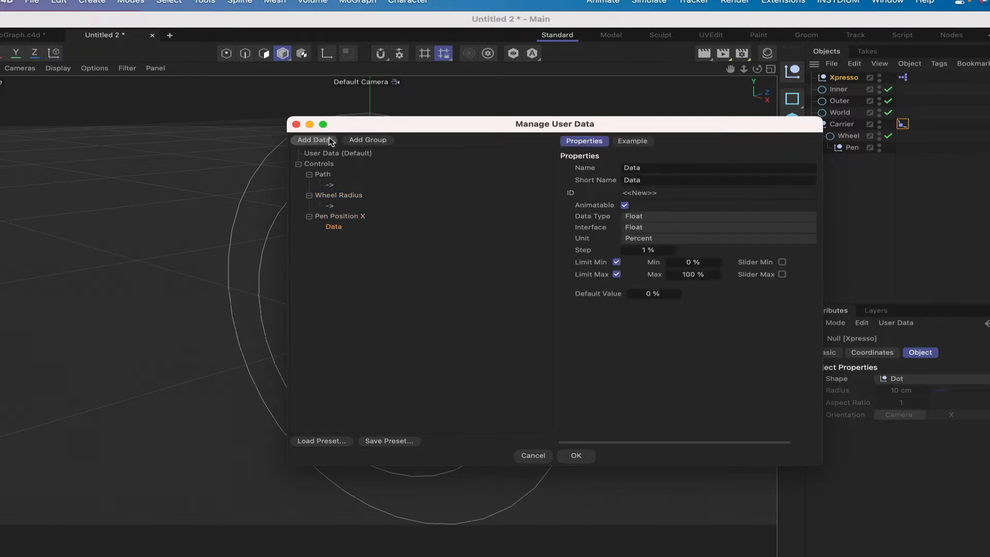
double_click(646, 168)
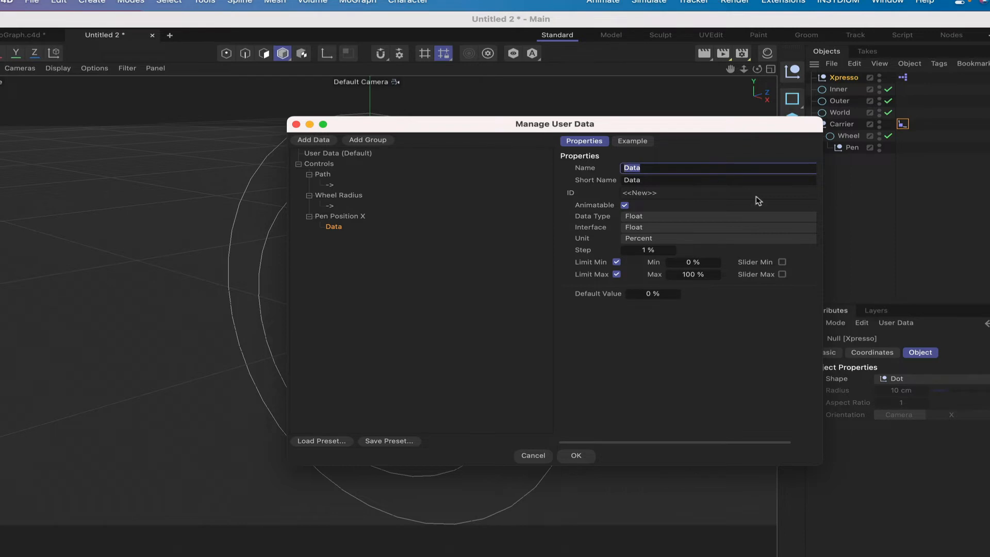
text(->)
key(Return)
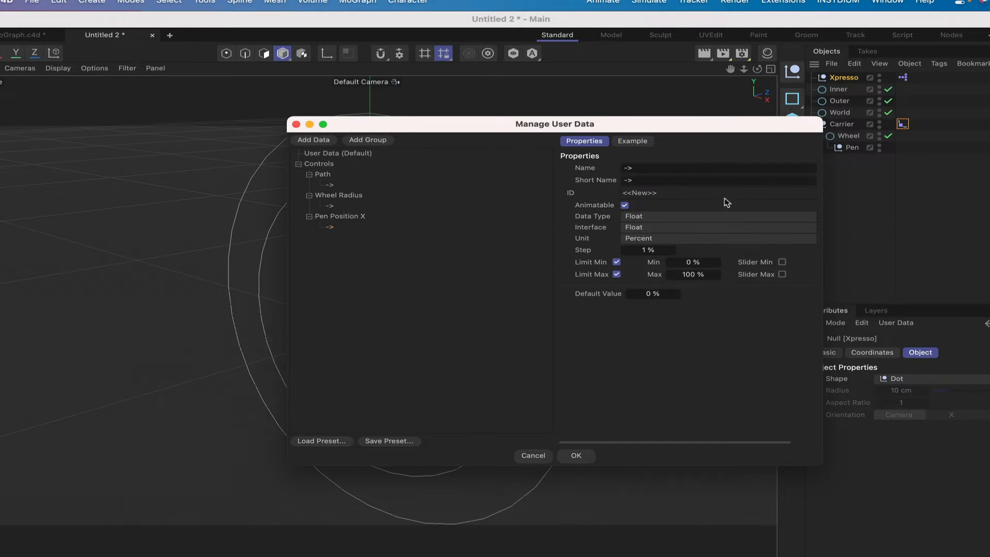
Set the Pen Position X entry's interface to Float Slider and its unit to Real.
click(640, 228)
click(657, 252)
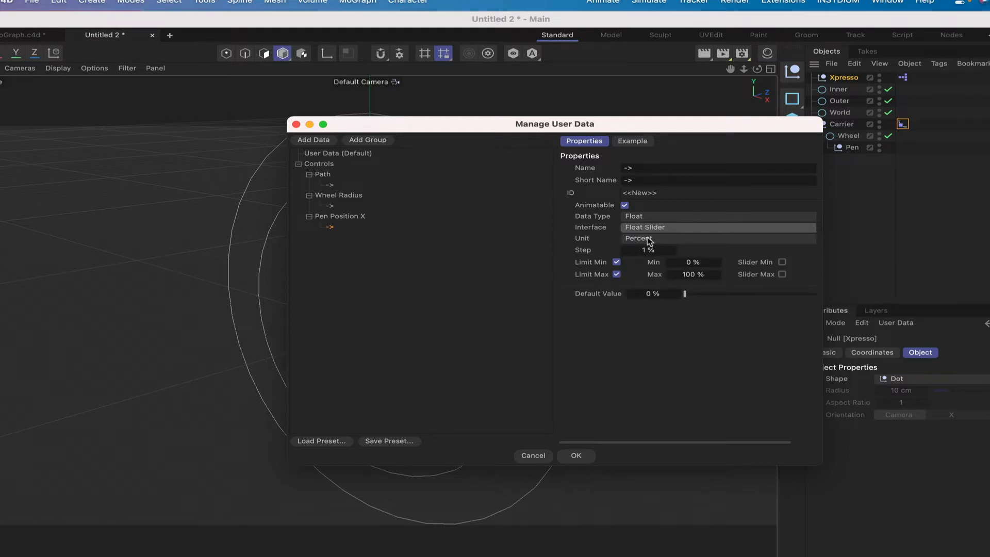
click(650, 239)
click(654, 251)
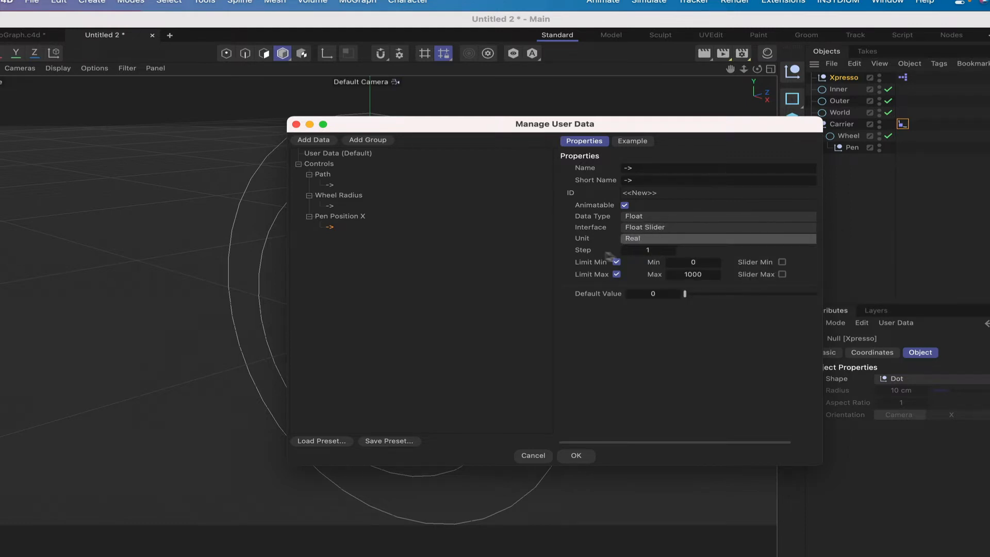
Give the Pen Position X entry step 0.01, minimum -200 and maximum 200 with Slider Min and Slider Max enabled, and accept the user data.
click(648, 250)
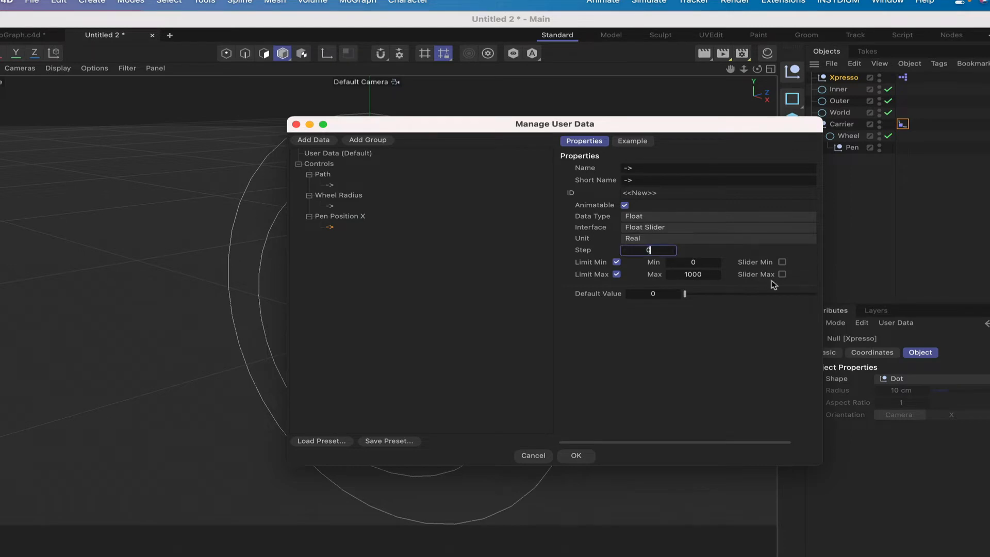
text(0.01)
click(697, 263)
text(-200)
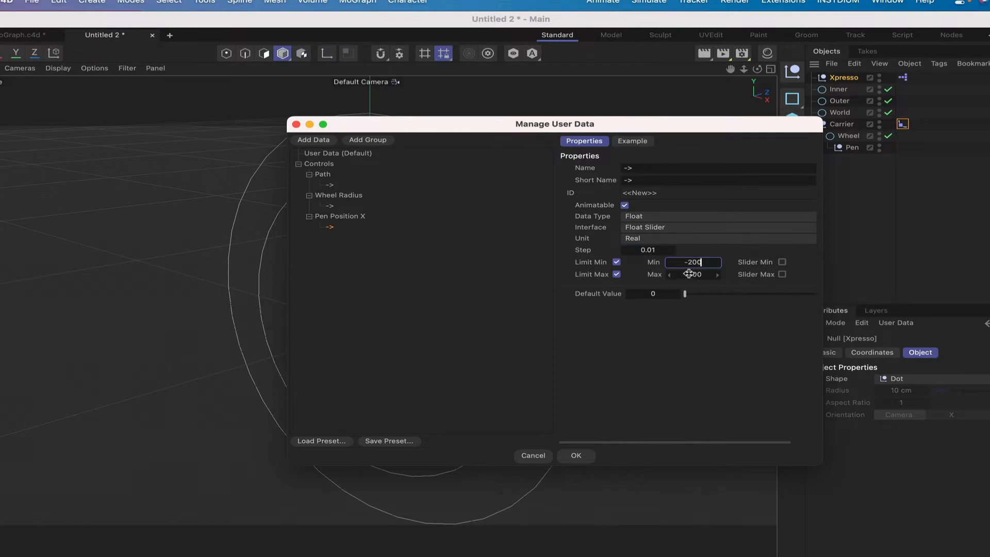
key(Tab)
text(2)
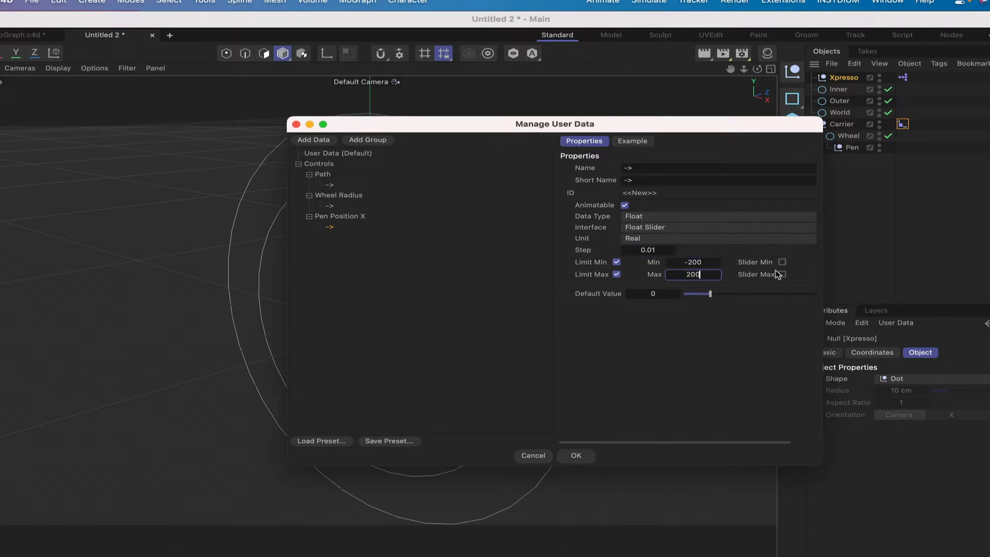
text(00)
click(782, 262)
click(782, 274)
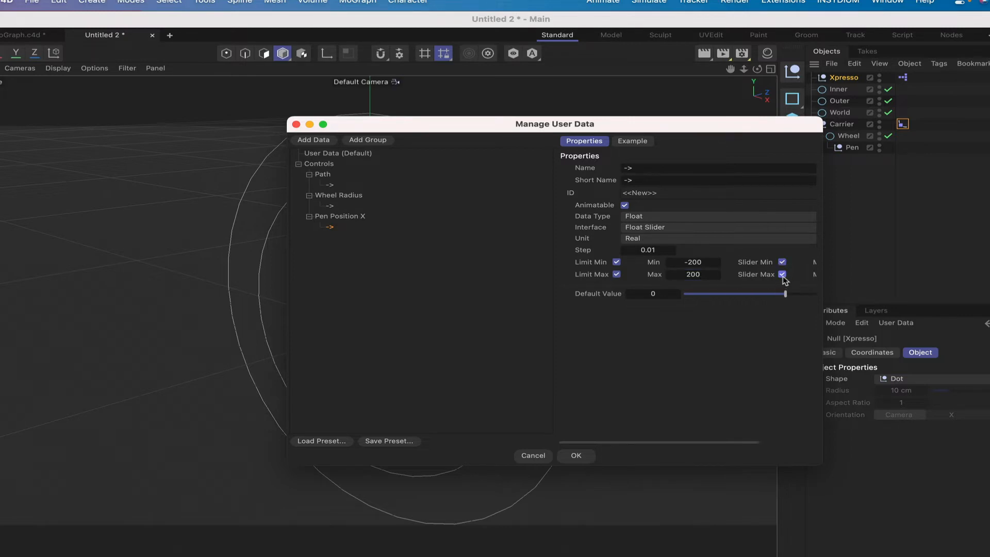
click(652, 293)
click(577, 456)
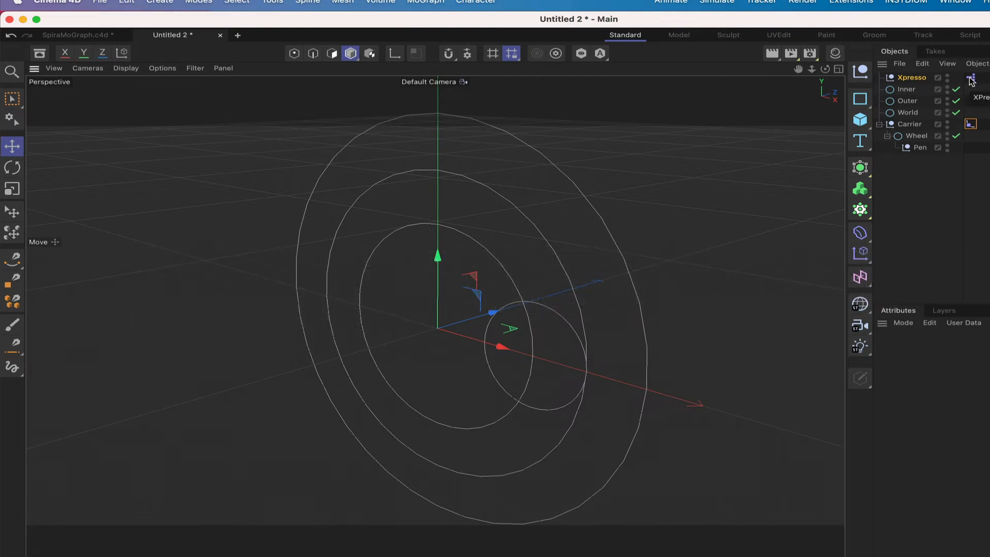
Open the XPresso Editor from the Xpresso null's tag and enlarge it, keeping the object list accessible.
double_click(970, 78)
drag(830, 69, 438, 19)
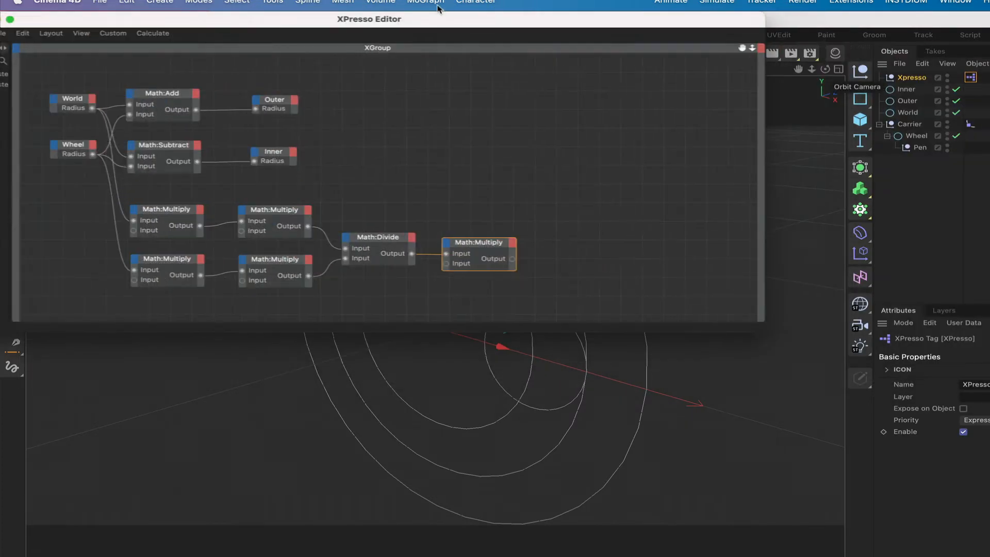
drag(766, 330, 922, 512)
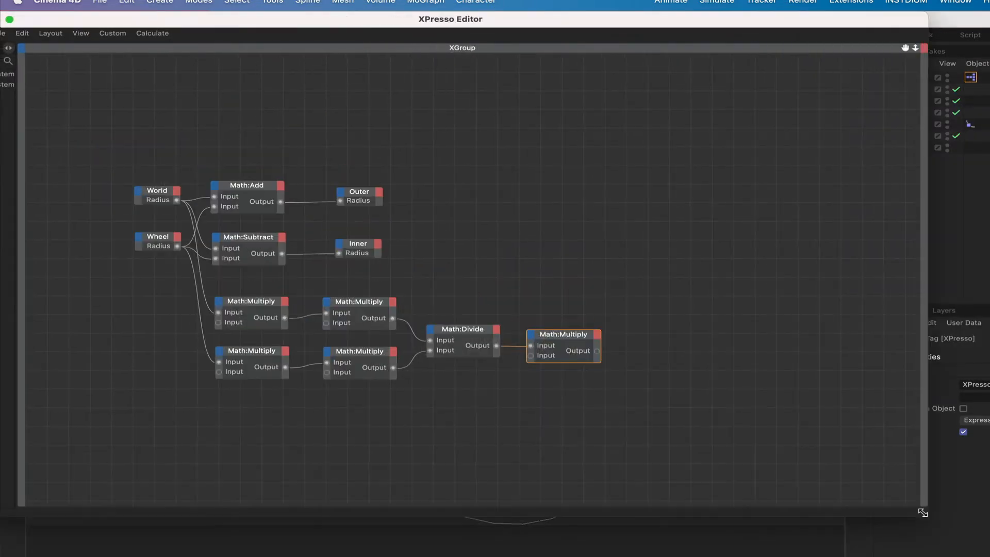
drag(906, 49, 849, 40)
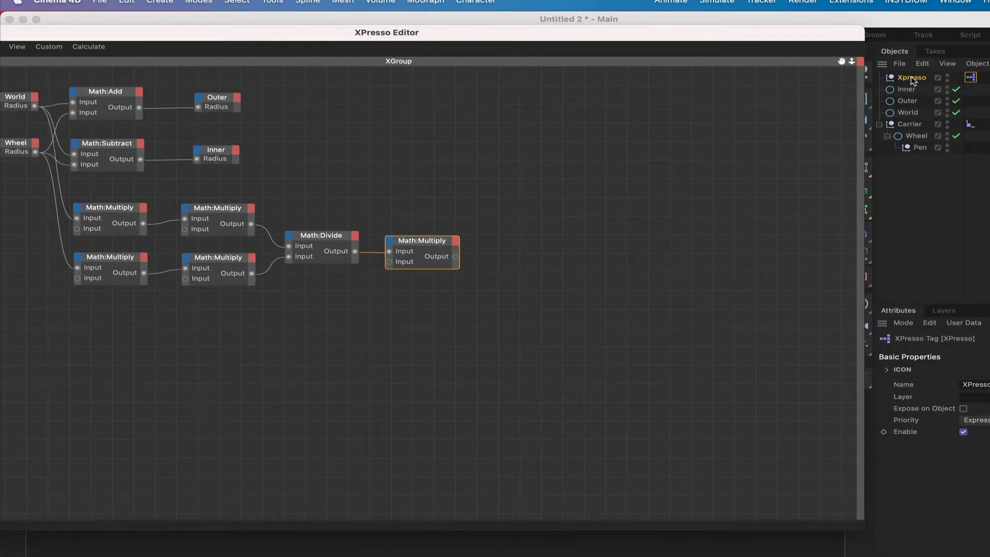
Add the Xpresso null to the graph as a node, placed below the Multiply nodes.
drag(912, 81, 83, 356)
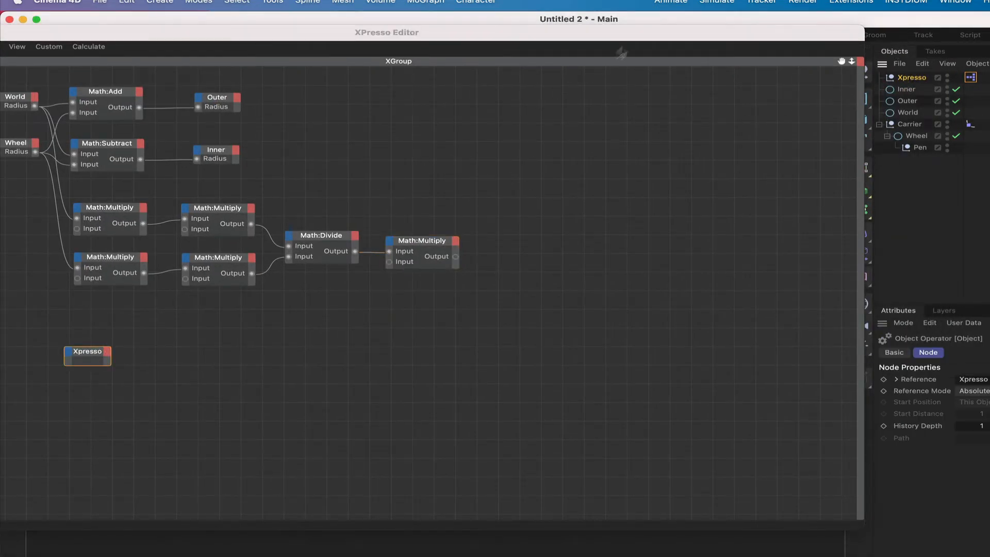
drag(629, 31, 886, 8)
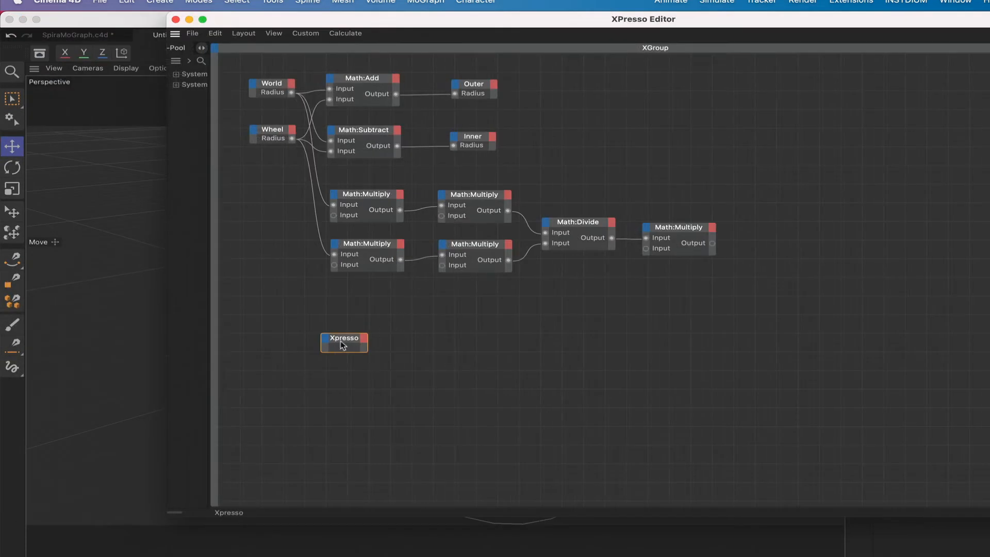
drag(344, 340, 288, 345)
Add output ports to the Xpresso node for the Path, Pen Position X and Wheel Radius controls.
click(306, 343)
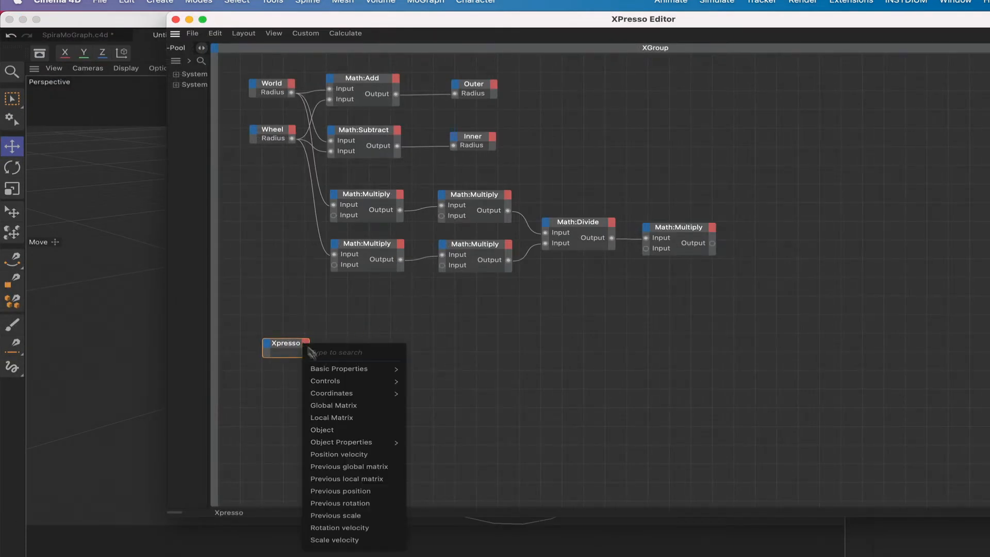
mouse_move(331, 394)
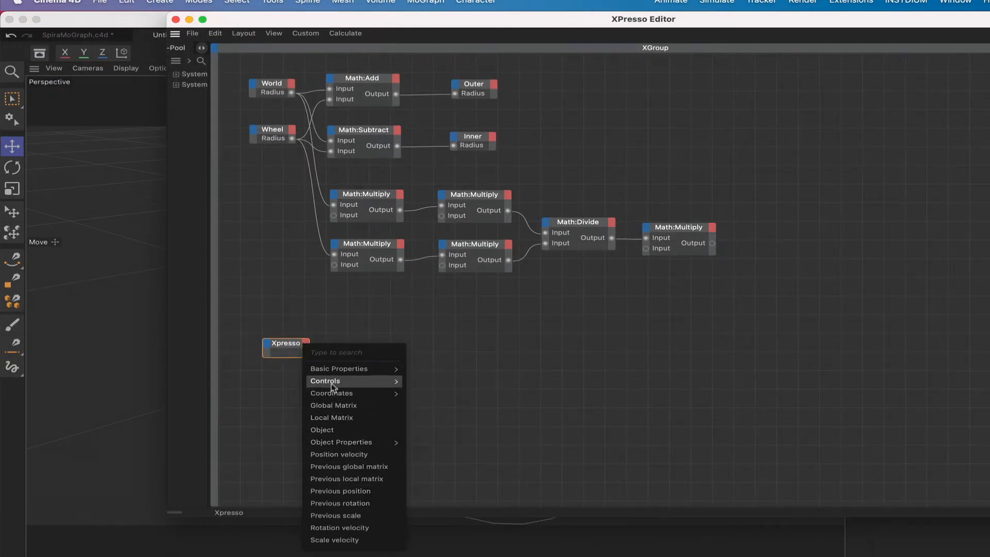
mouse_move(435, 382)
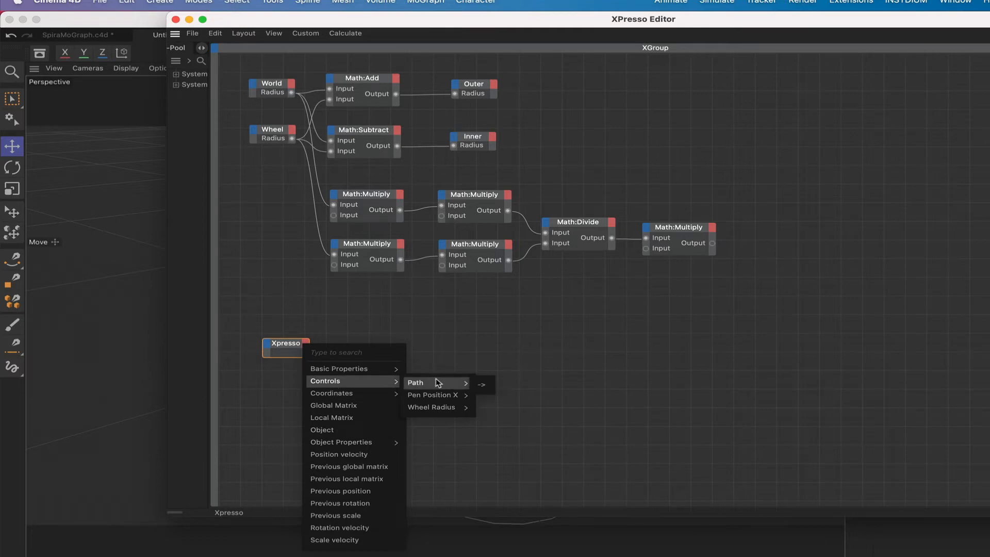
click(485, 386)
click(306, 344)
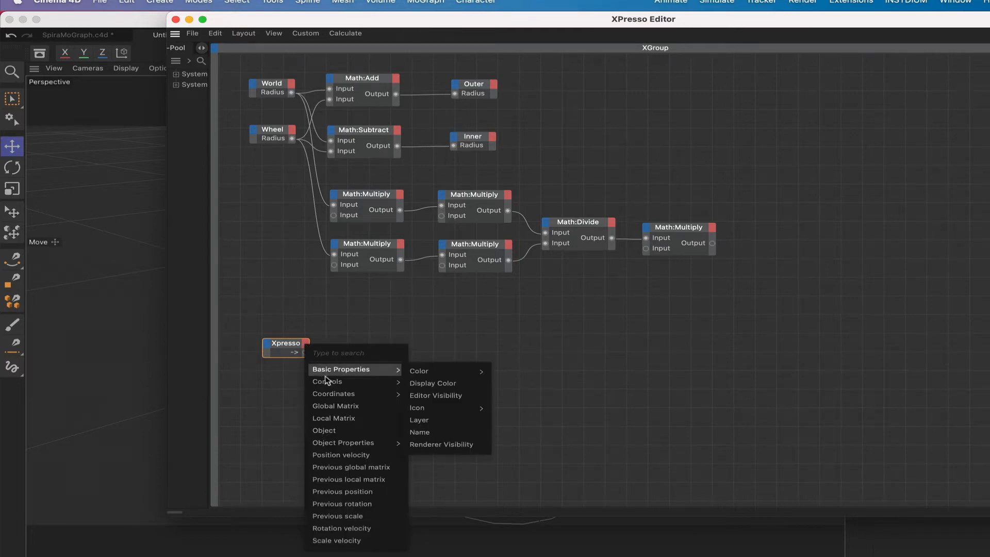
mouse_move(326, 381)
mouse_move(444, 395)
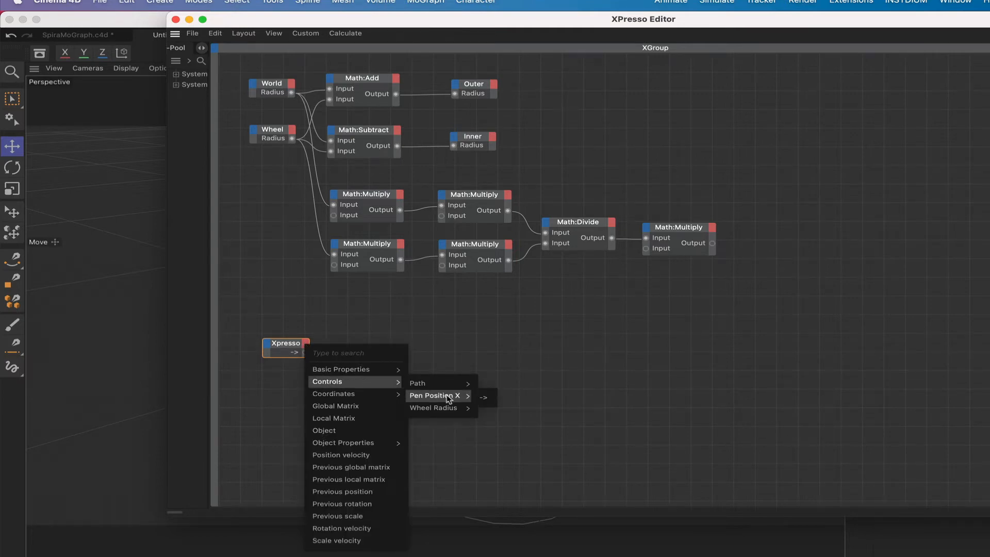
click(487, 399)
click(306, 344)
mouse_move(319, 382)
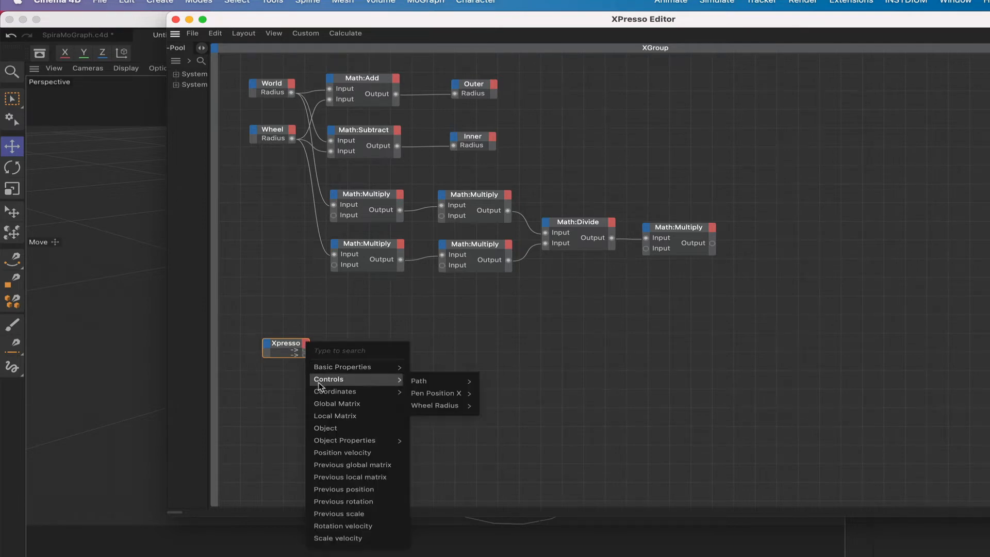
mouse_move(444, 405)
click(489, 406)
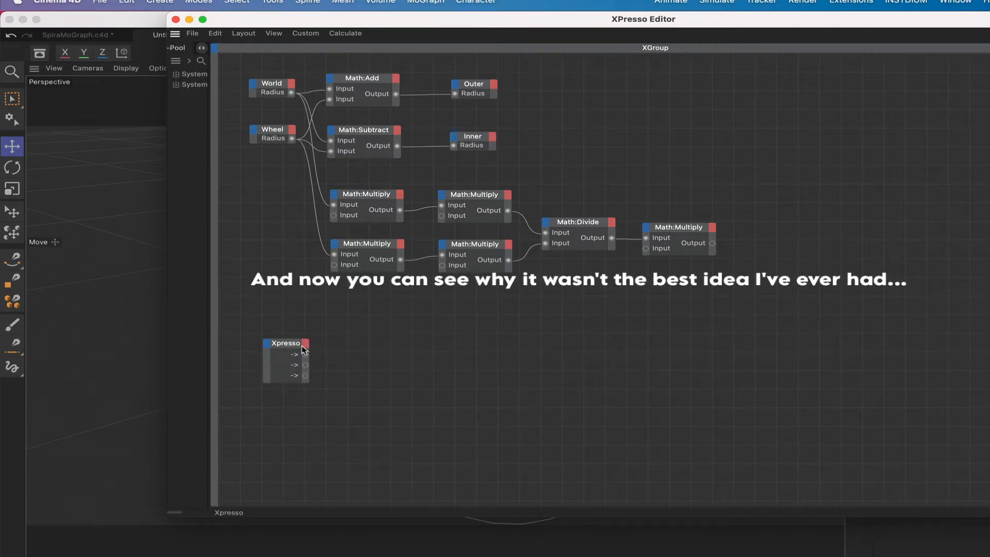
Create a Compare logic node and place it beside the Xpresso node, leaving room for connections.
right_click(354, 344)
mouse_move(381, 366)
mouse_move(518, 369)
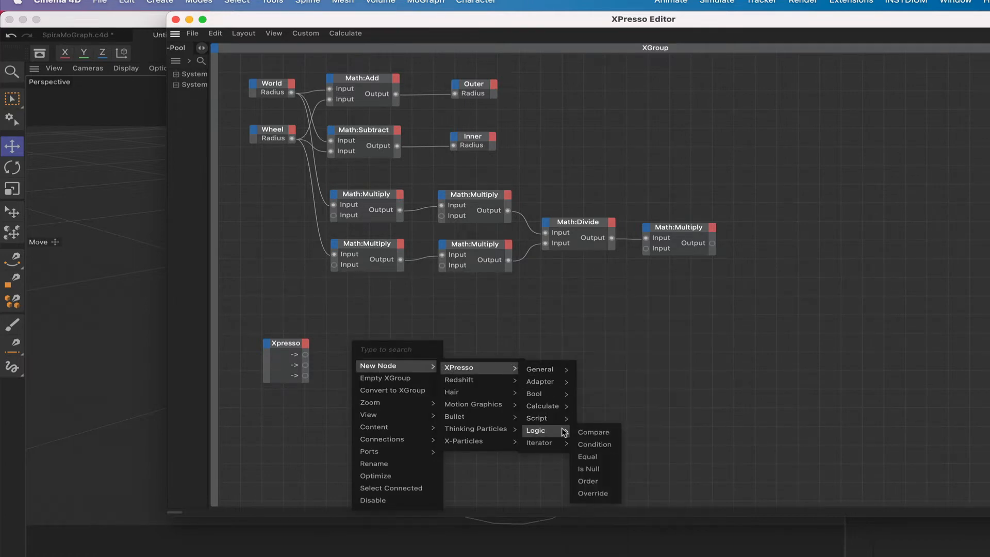
click(593, 432)
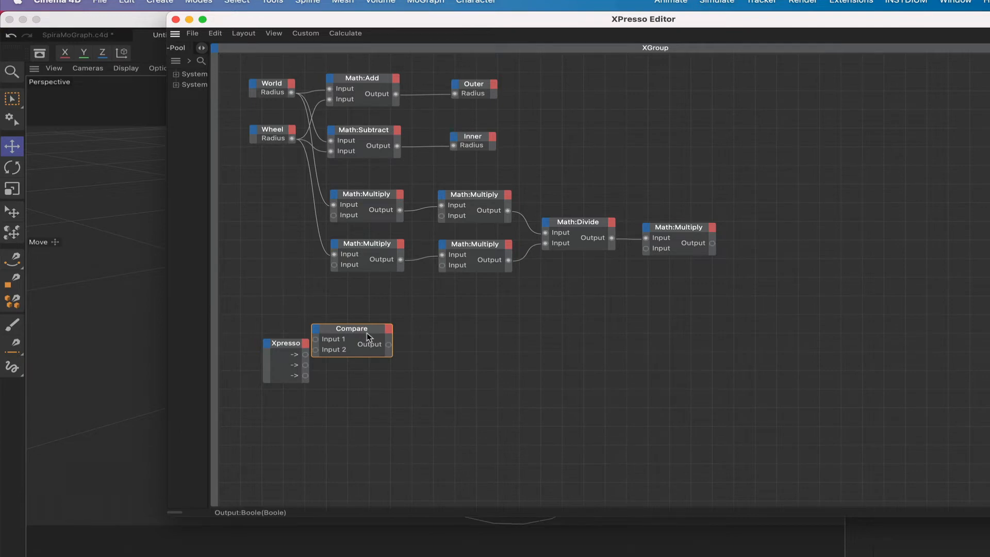
drag(375, 329, 434, 325)
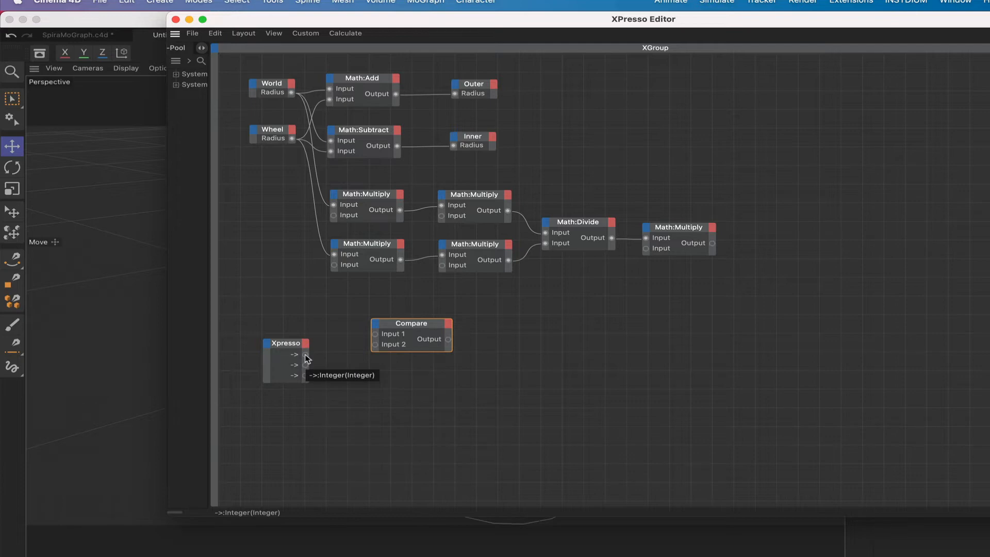
Connect the Xpresso node's Path output to the Compare node's Input 1 and set Input 2 to 1.
drag(306, 355, 375, 334)
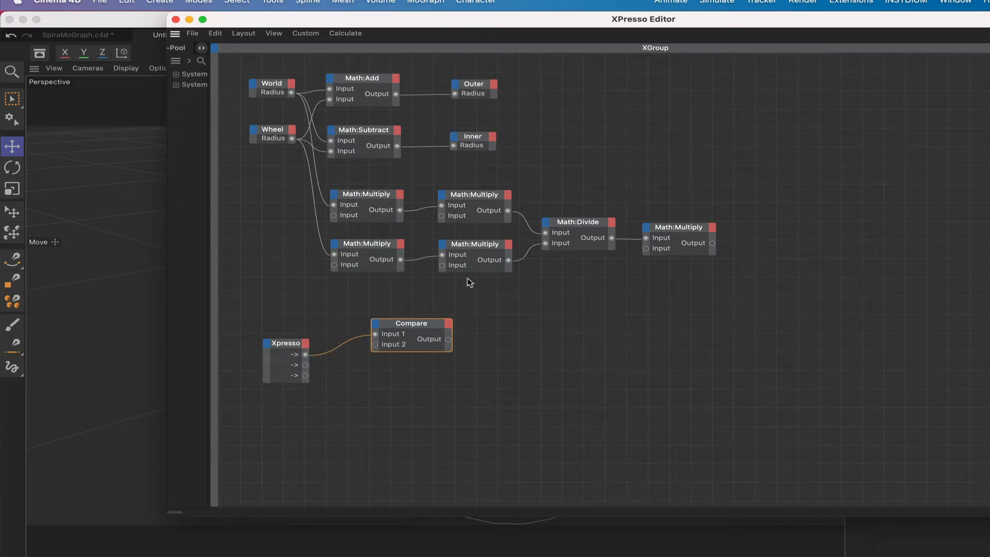
drag(848, 18, 590, 18)
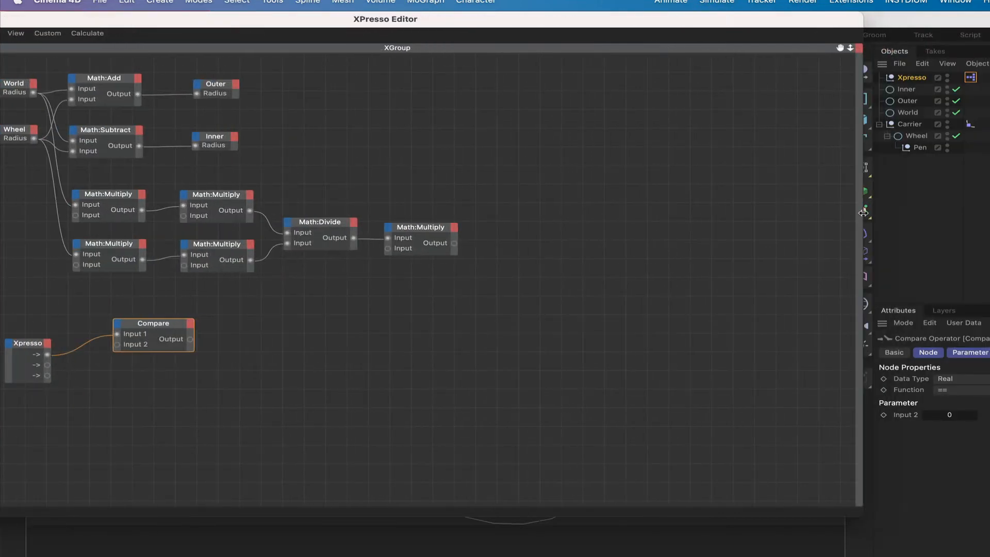
click(971, 417)
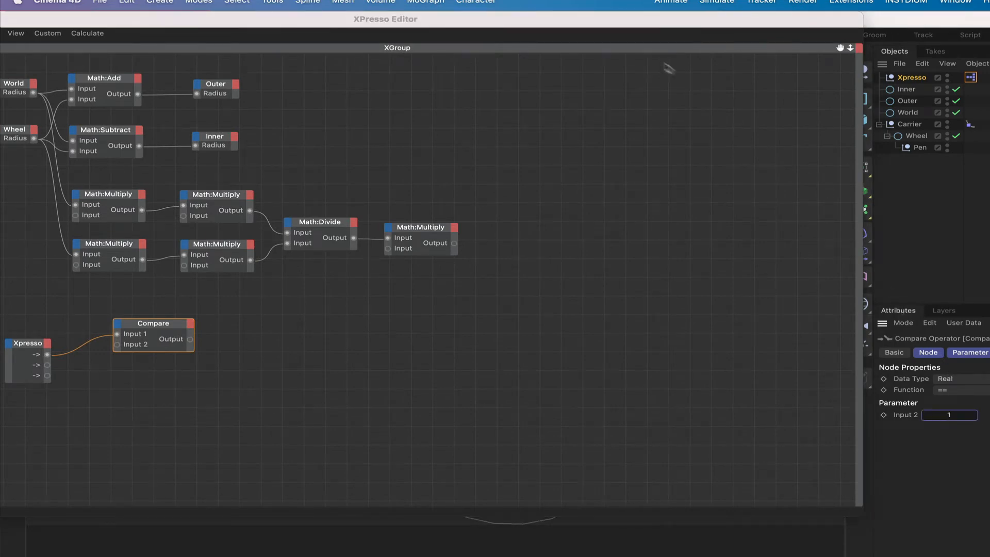
drag(621, 19, 784, 18)
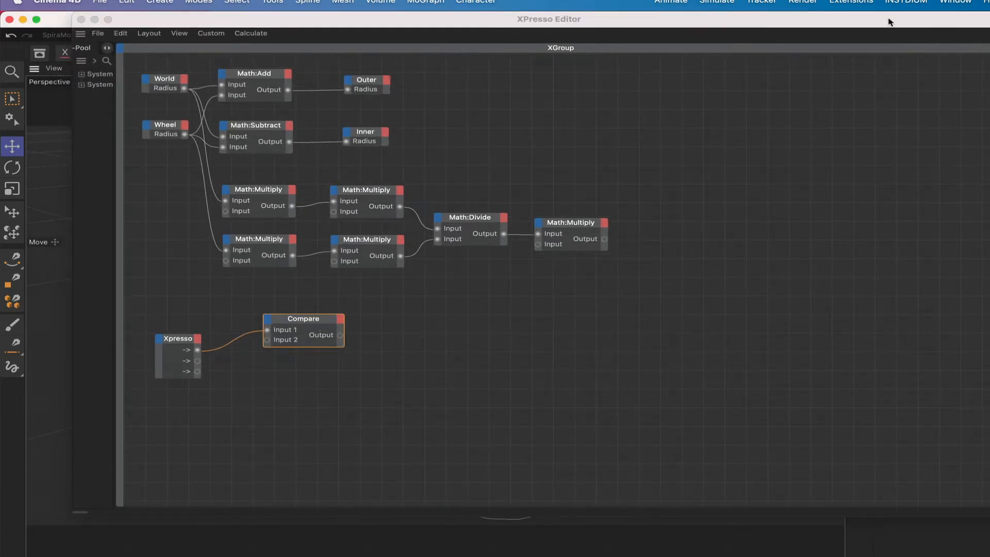
Add the Pen null to the graph as a node just below the Compare node.
drag(889, 21, 735, 1)
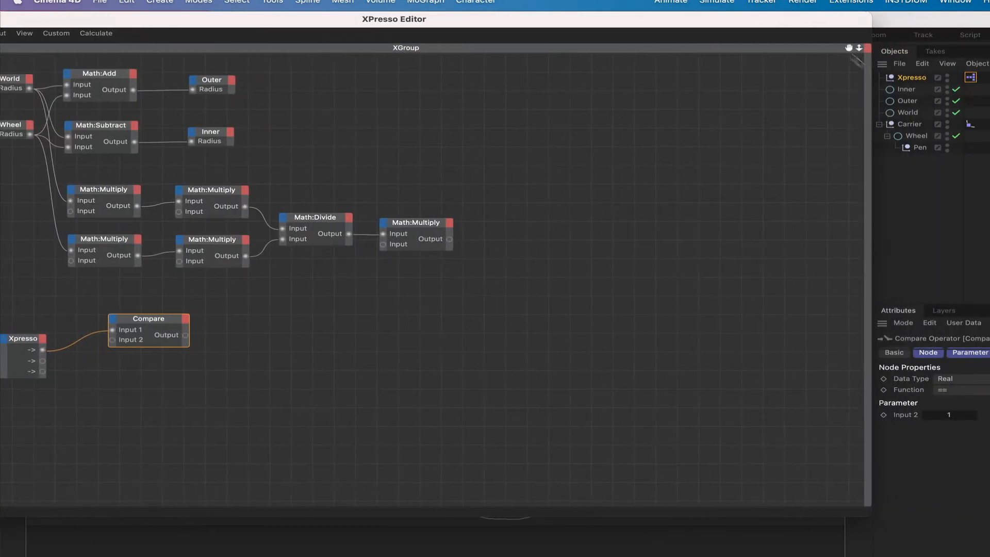
click(920, 149)
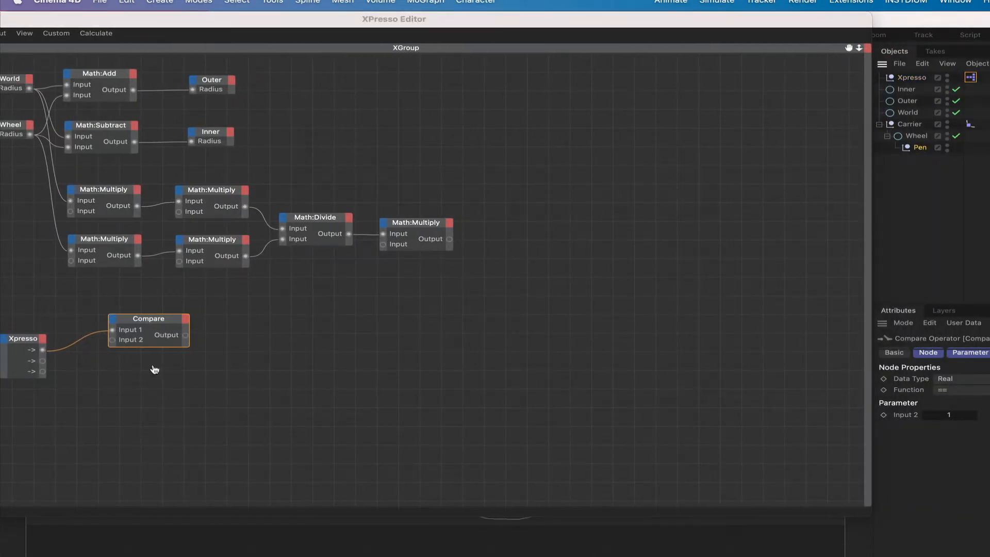
drag(133, 372, 112, 367)
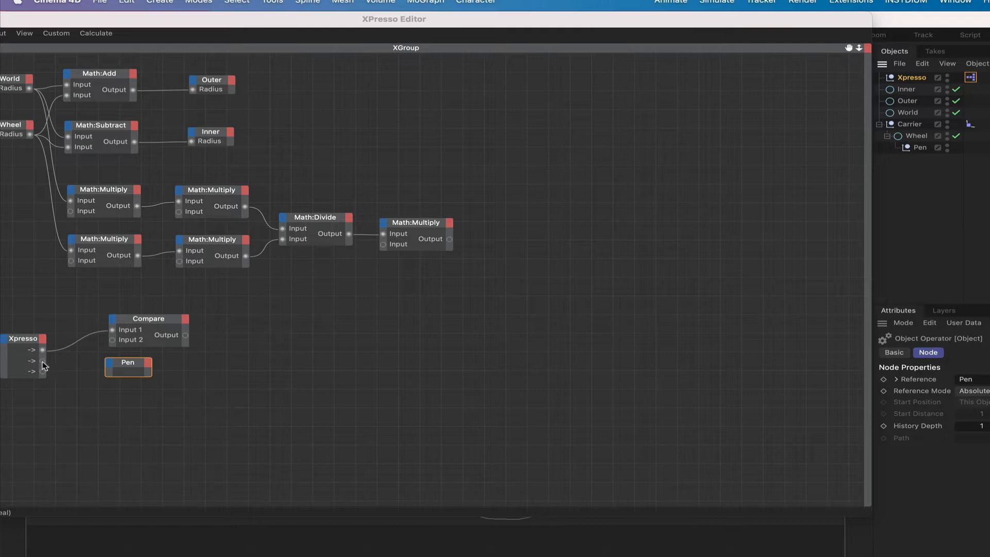
Connect the Xpresso node's Pen Position X output to the Pen node's Position . X input and fit the node to its label.
drag(42, 362, 393, 460)
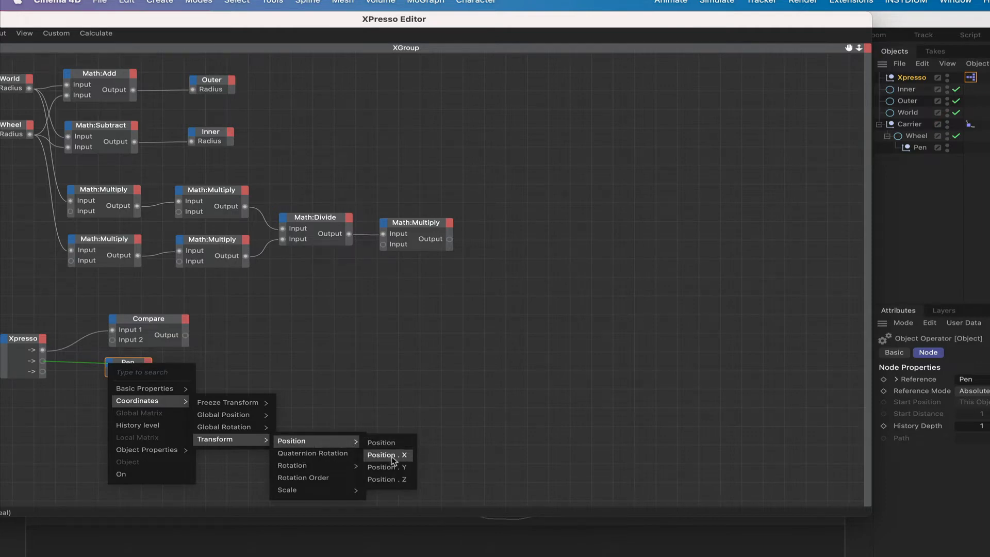
drag(393, 460, 392, 460)
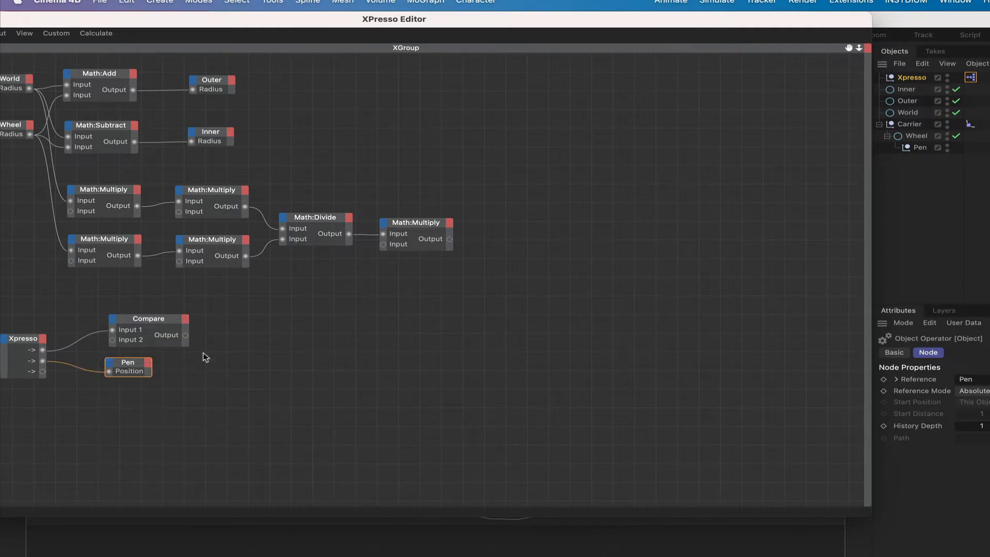
double_click(135, 361)
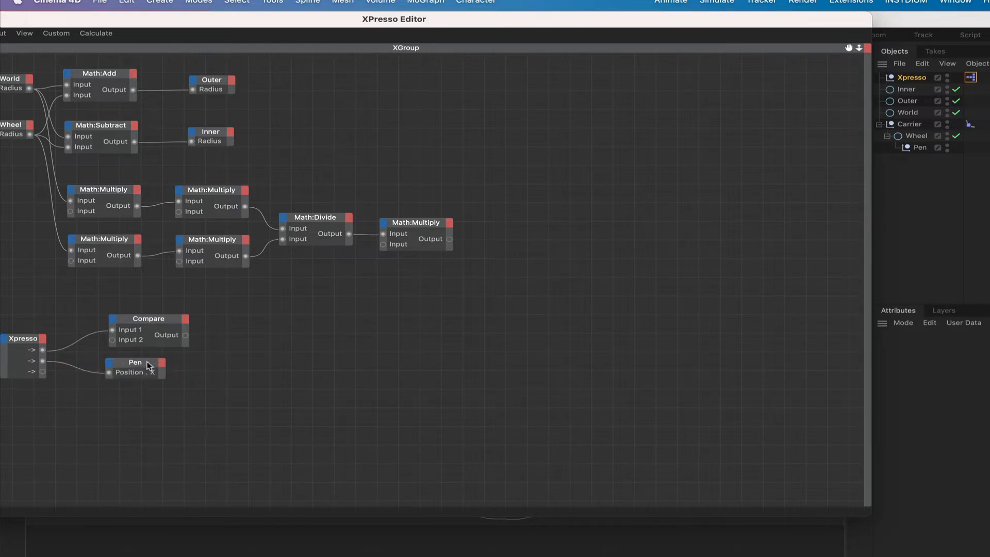
Create a Condition logic node below the Pen node and connect the Xpresso node's Path output to its Switch input.
drag(144, 363, 149, 368)
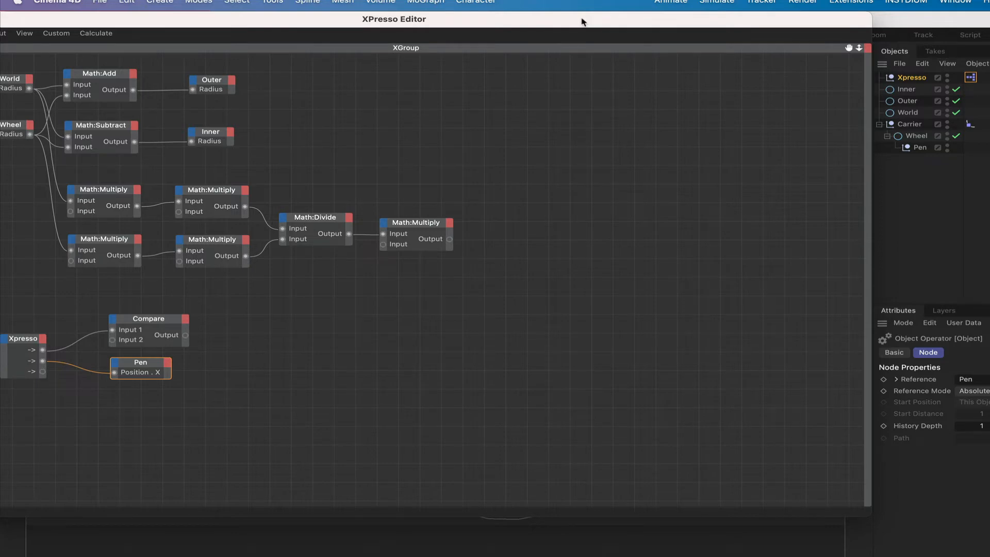
drag(582, 21, 802, 22)
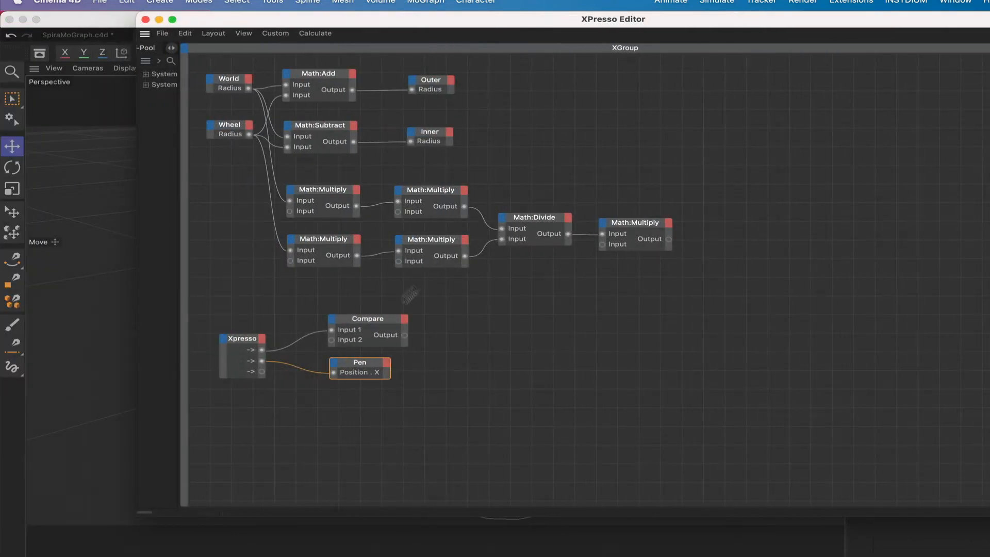
right_click(347, 413)
mouse_move(400, 439)
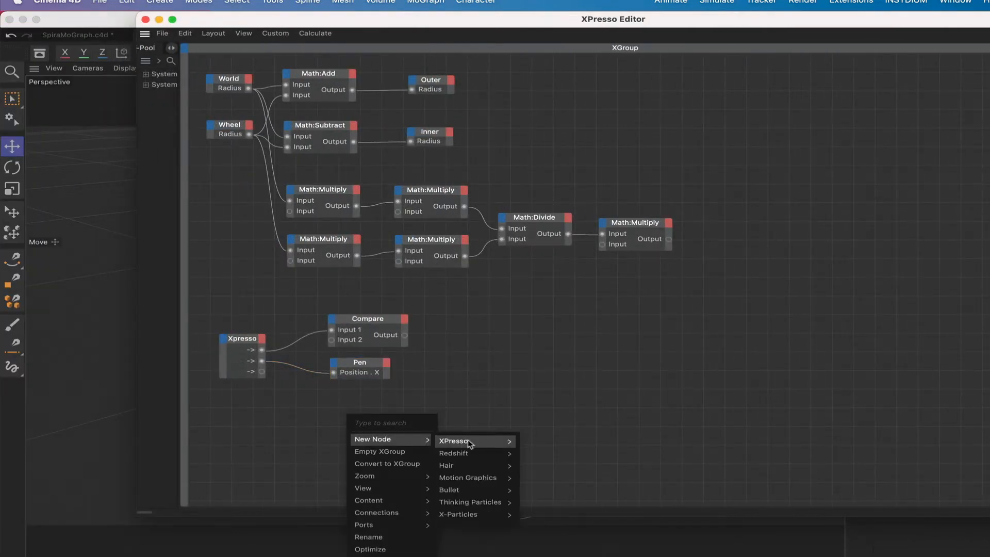
mouse_move(479, 441)
mouse_move(556, 507)
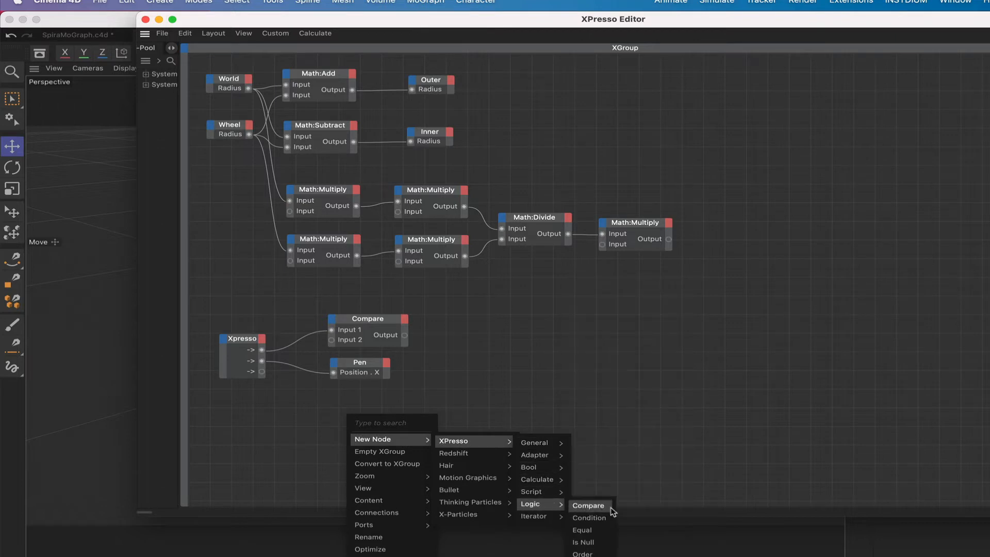
click(601, 518)
drag(359, 398, 385, 401)
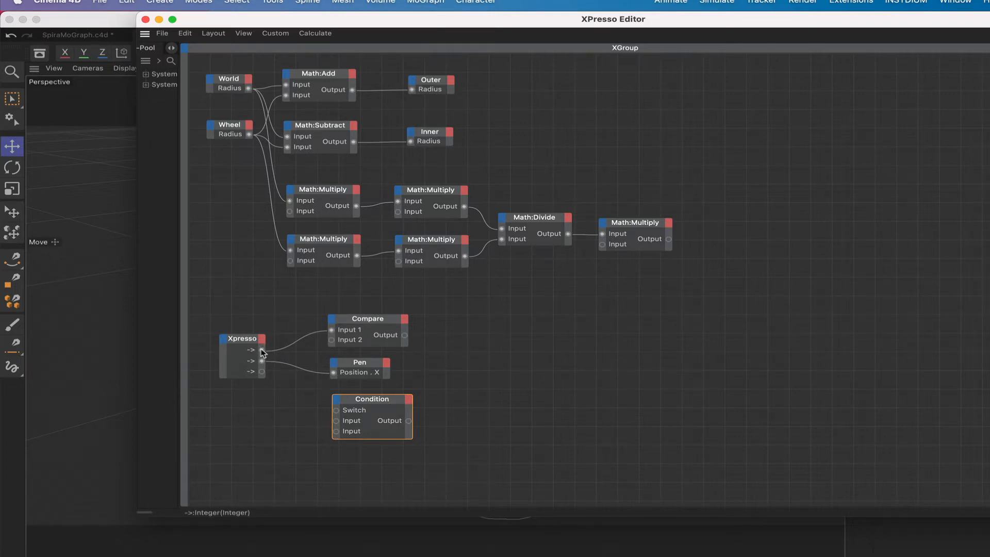
drag(263, 352, 337, 410)
Add the Inner and Outer circles to the graph as new nodes stacked beside the Condition node's inputs.
drag(805, 19, 561, 19)
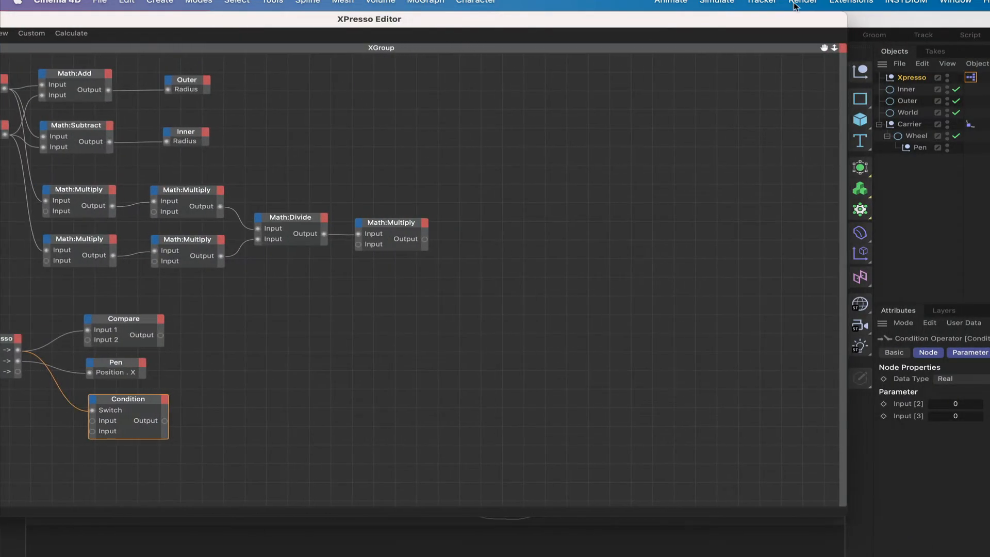
click(931, 91)
ctrl+click(907, 103)
drag(903, 94, 35, 426)
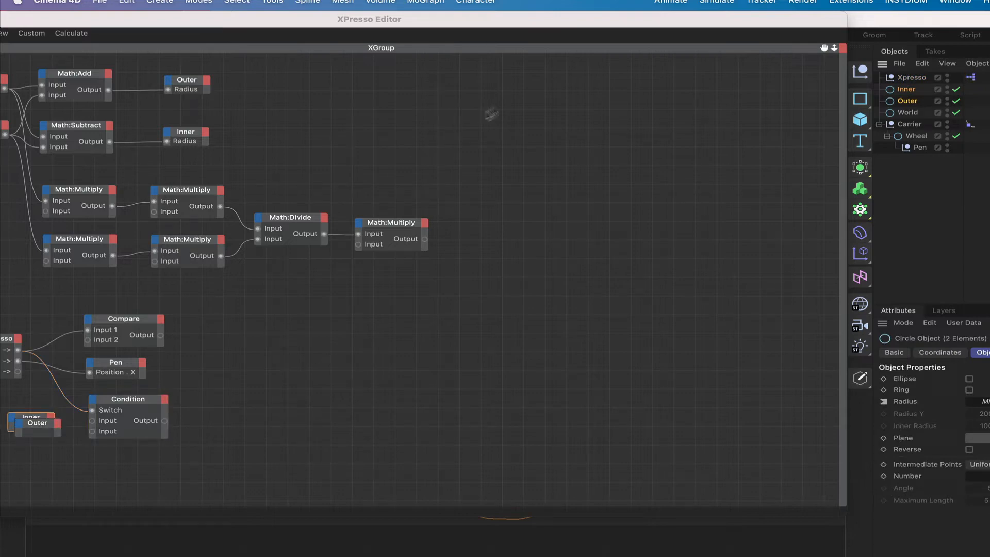
drag(586, 21, 794, 20)
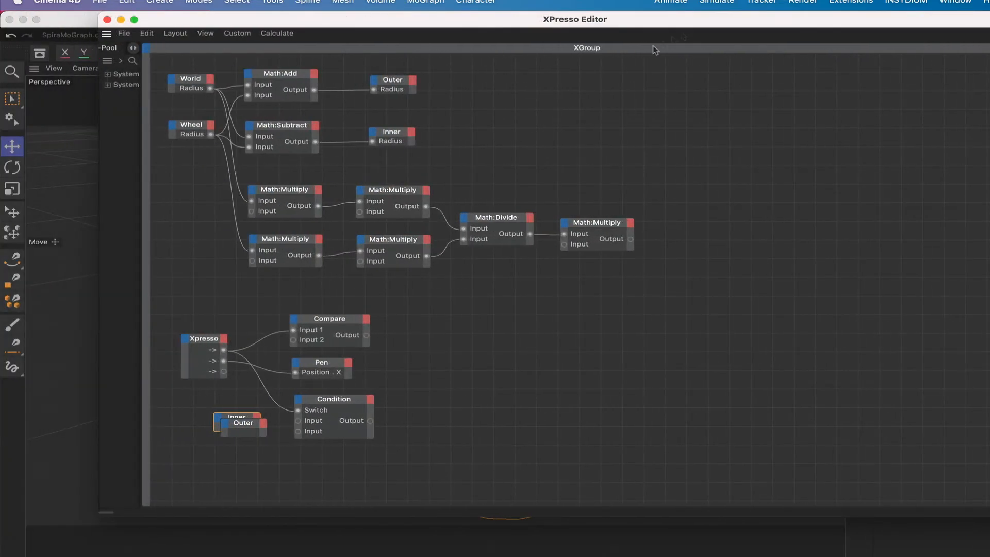
drag(244, 425, 239, 452)
Add an Object output port to both the new Inner and Outer nodes.
click(255, 418)
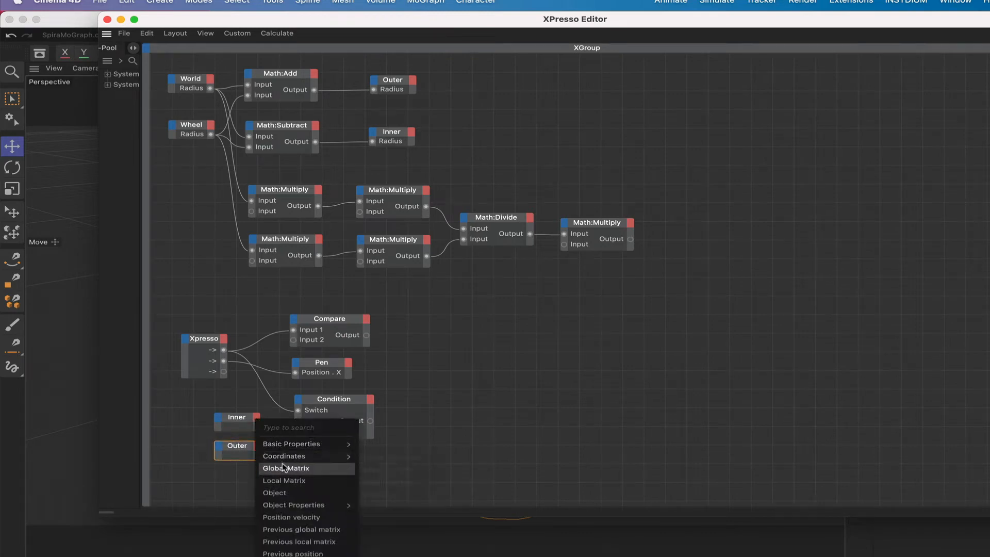
click(279, 492)
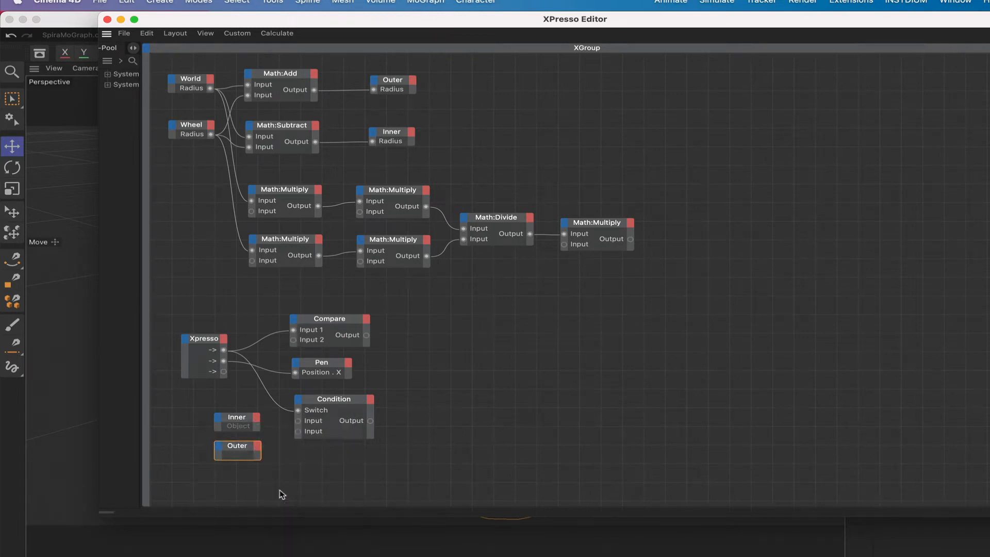
click(256, 445)
click(280, 516)
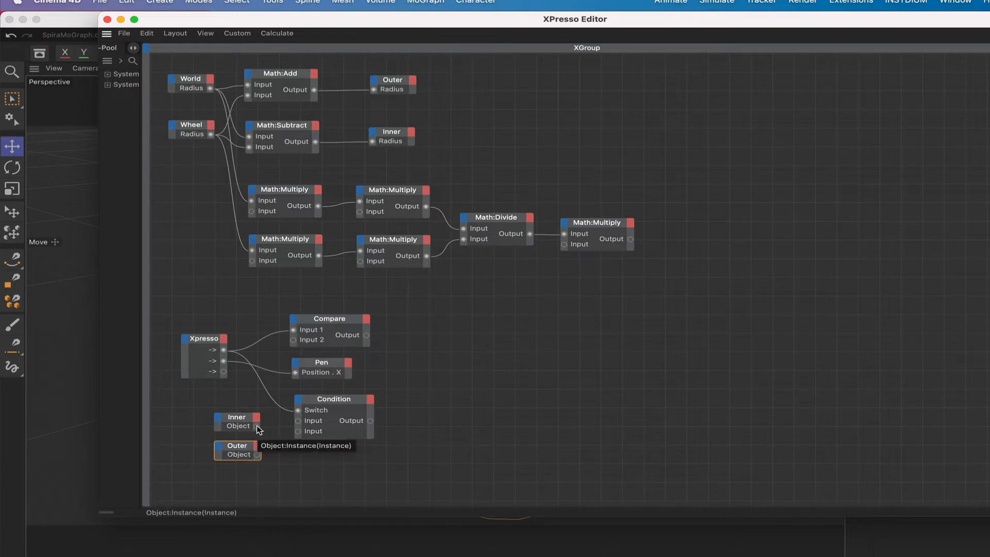
Try to connect the Inner node's Object output to the Condition node's first Input, with the Condition's data type set to Spline.
drag(257, 427, 298, 421)
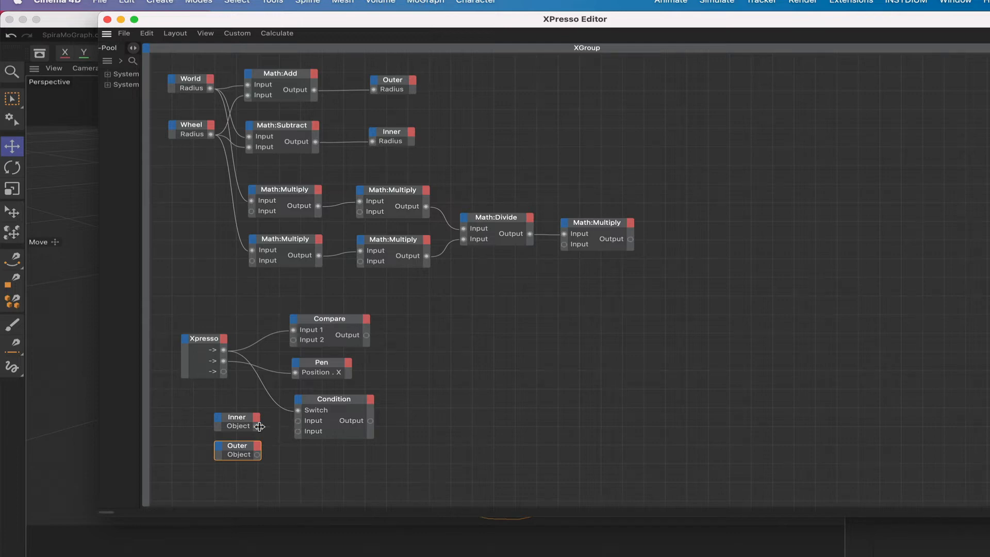
click(326, 410)
scroll(353, 346, up, 2)
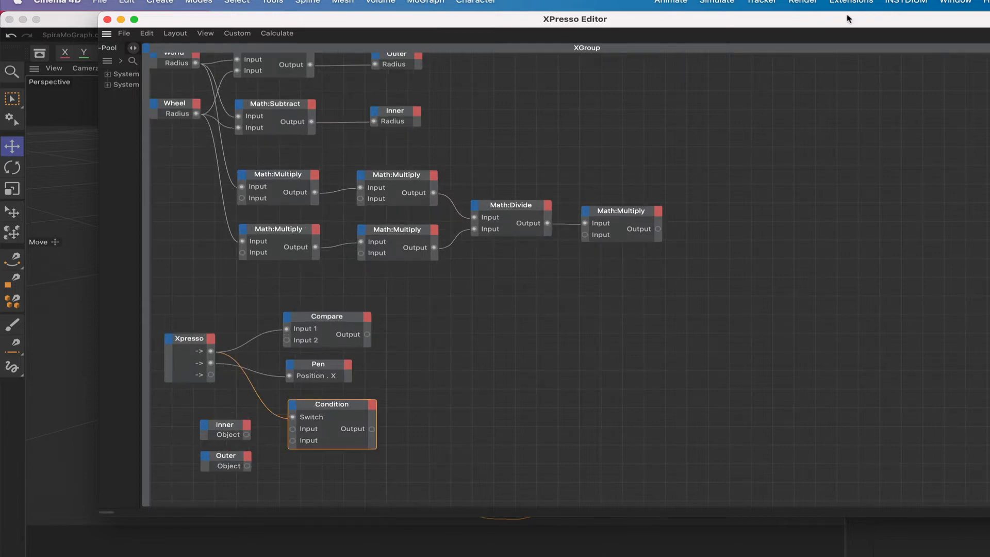
drag(848, 18, 608, 17)
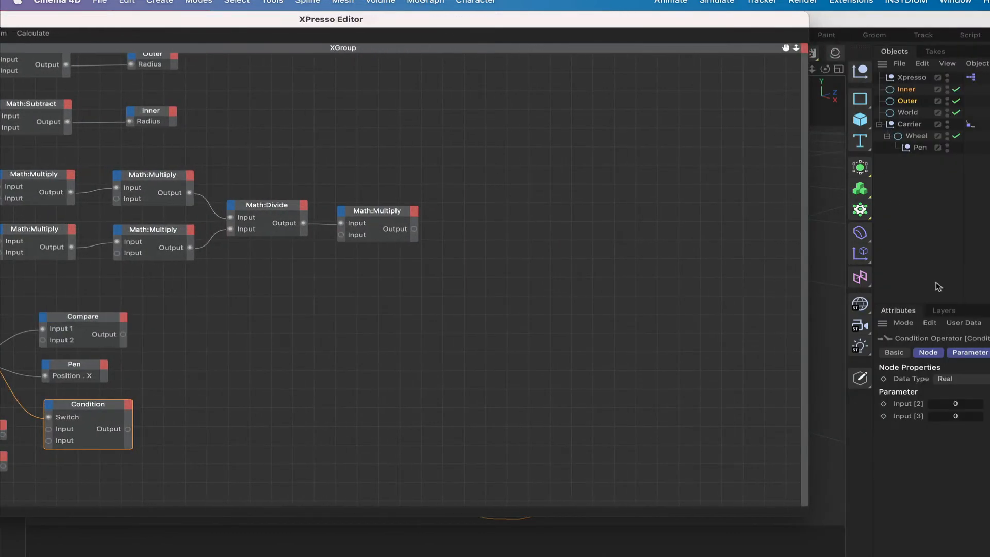
click(951, 378)
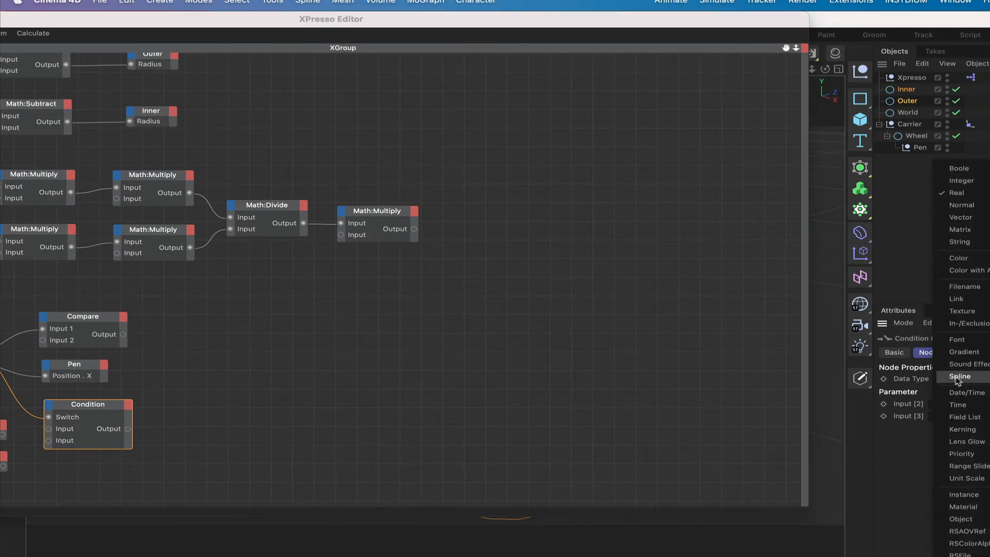
click(960, 376)
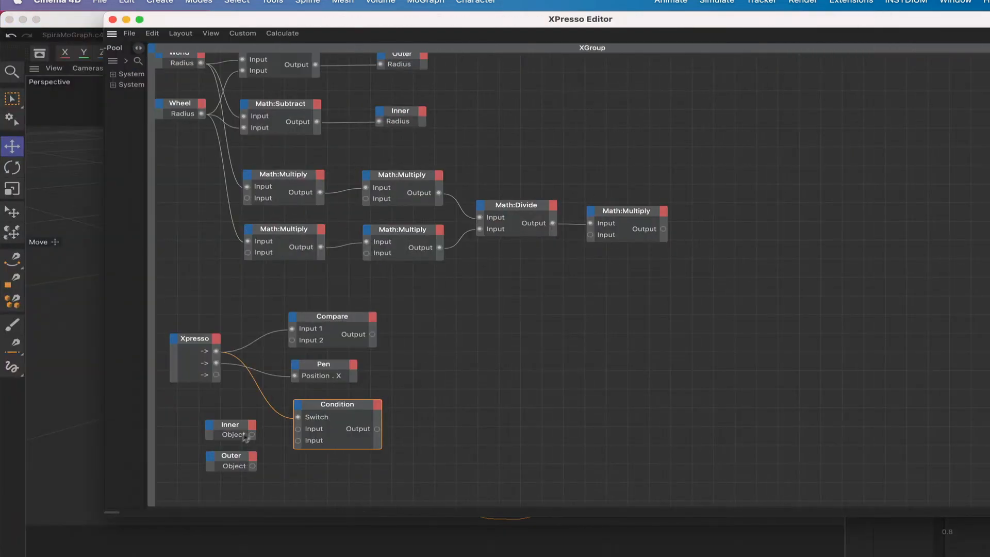
drag(252, 435, 300, 432)
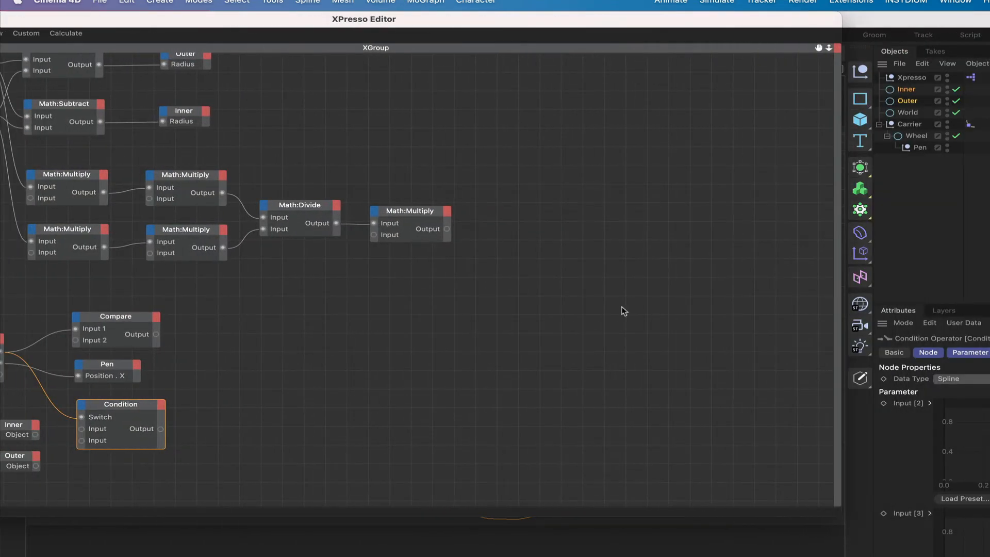
Set the Condition node's data type to Link and connect Inner's Object output to its first Input and Outer's to its second.
click(962, 379)
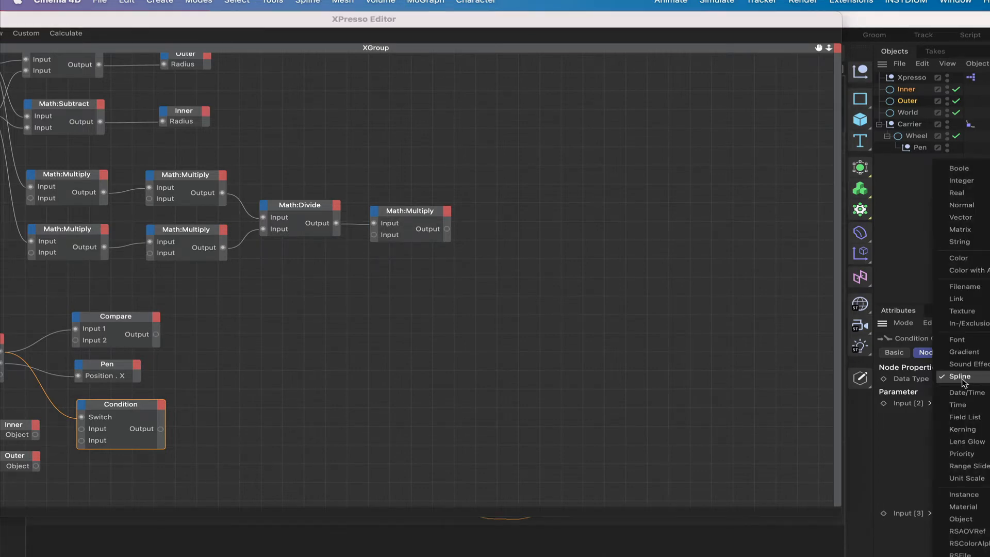
click(956, 299)
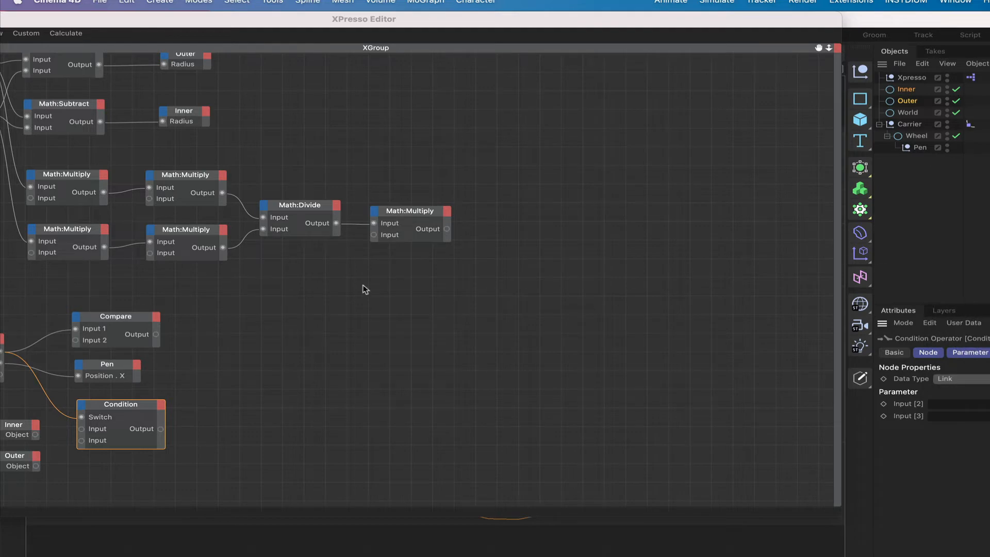
drag(559, 20, 839, 20)
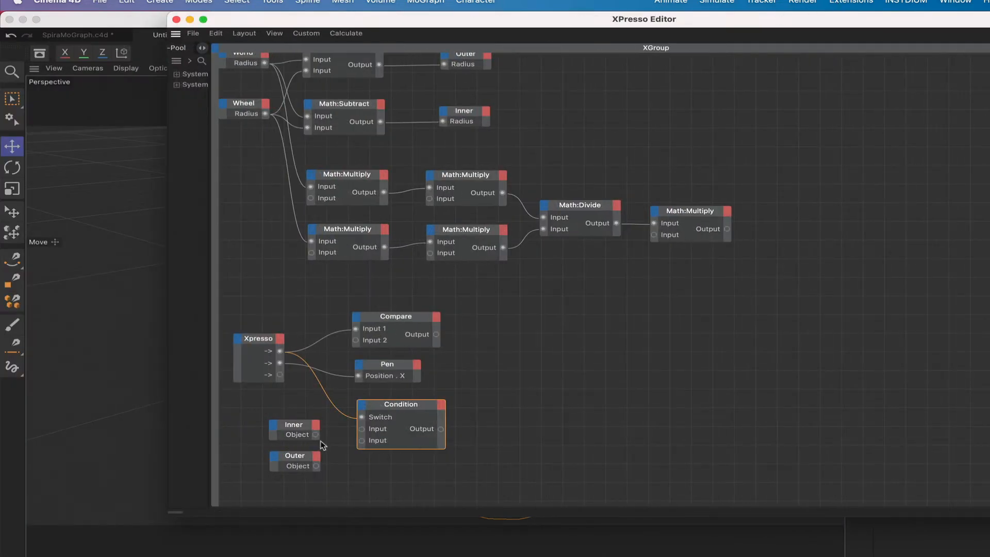
drag(316, 434, 362, 429)
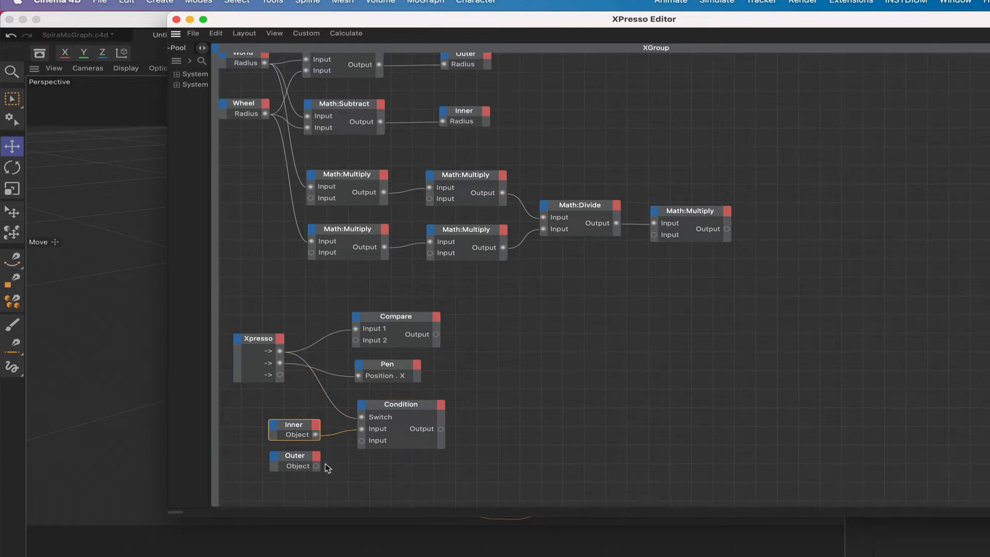
drag(316, 466, 362, 441)
Review the order of the Path options in the Xpresso null's user data against the Condition node's inputs.
drag(897, 23, 623, 23)
click(920, 78)
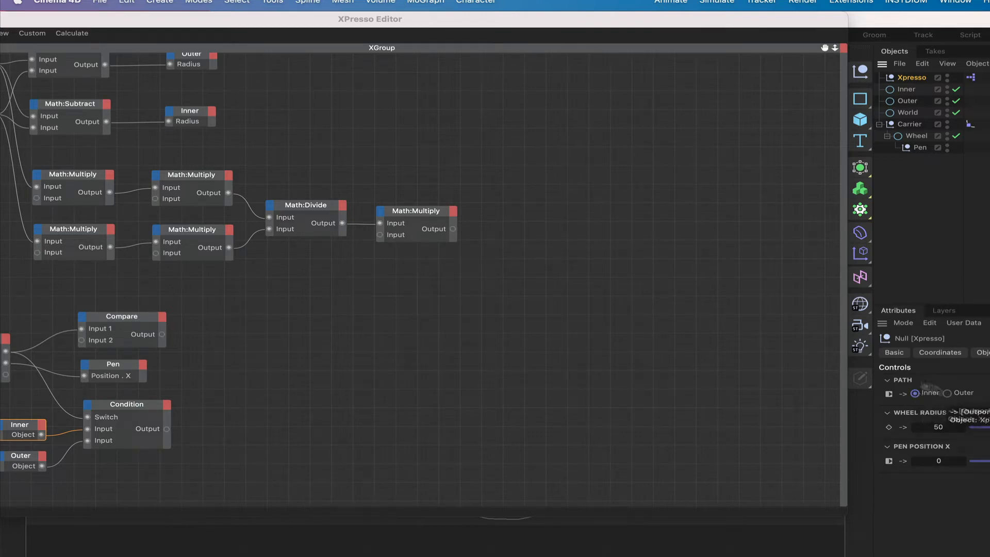
drag(542, 23, 626, 8)
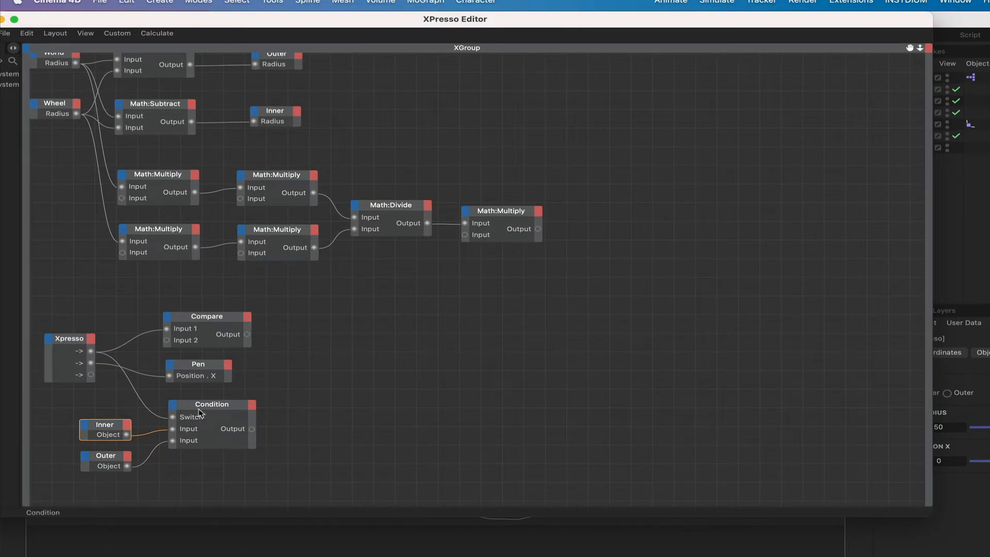
Add the Carrier's Align to Spline tag as a node beside Condition, with a Spline Path input port and full label width.
click(977, 164)
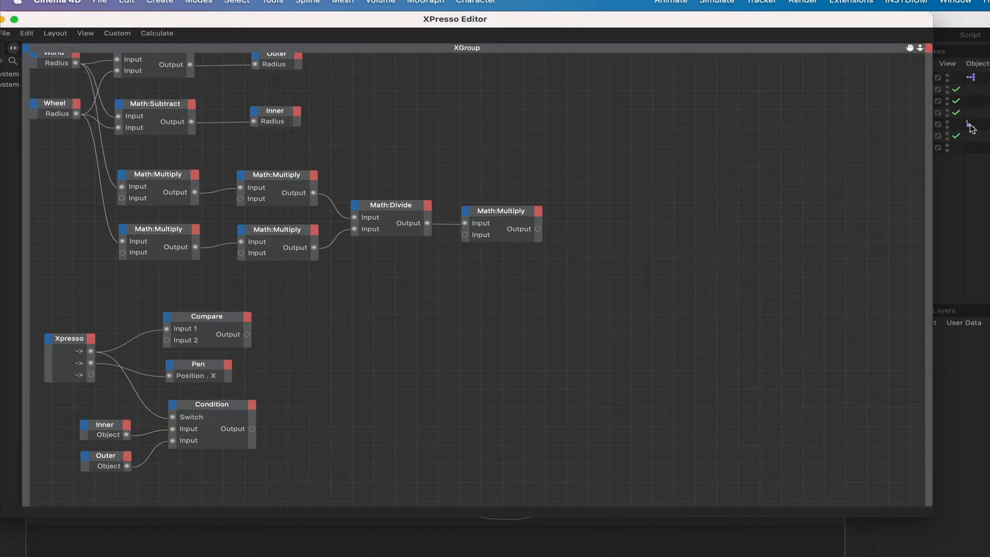
click(971, 125)
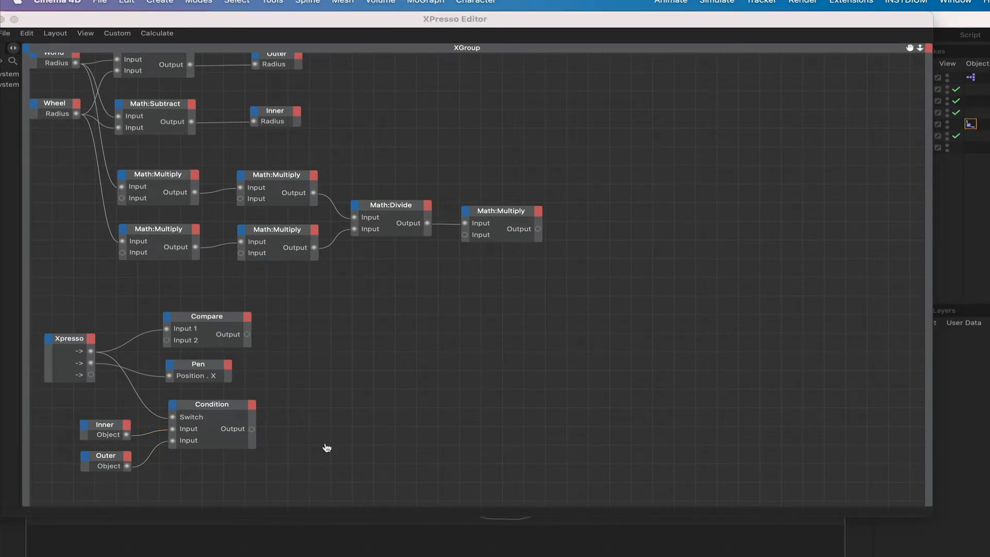
drag(313, 432, 311, 430)
click(290, 421)
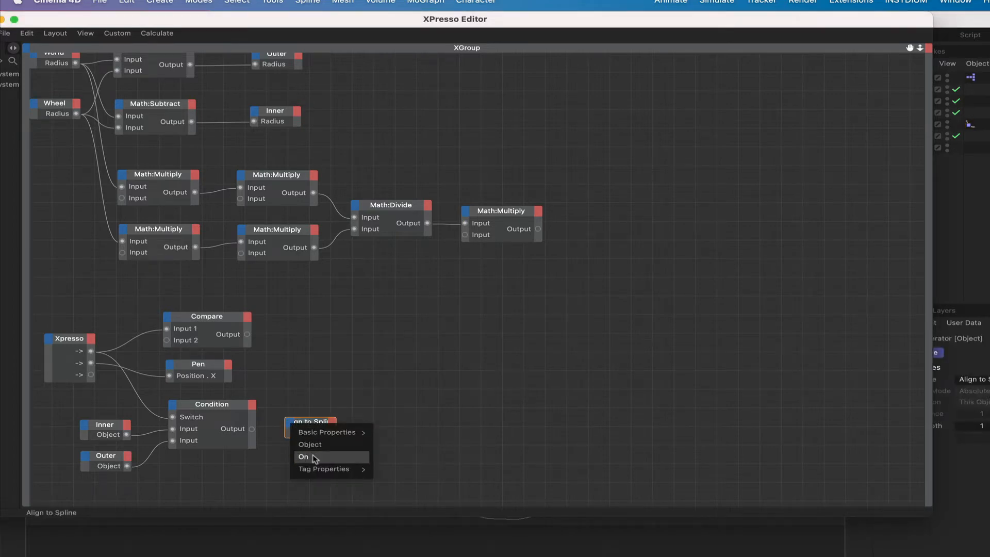
mouse_move(320, 469)
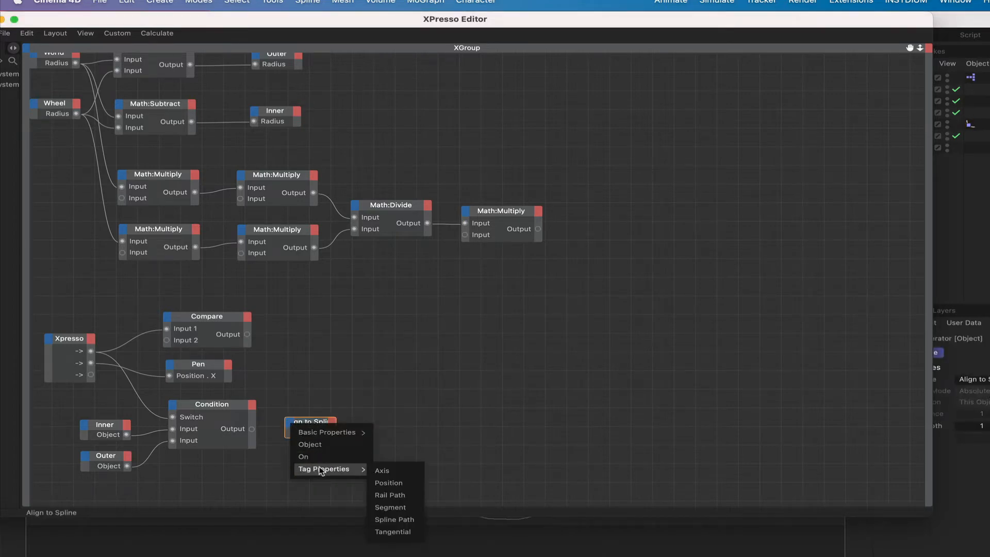
click(400, 520)
double_click(315, 425)
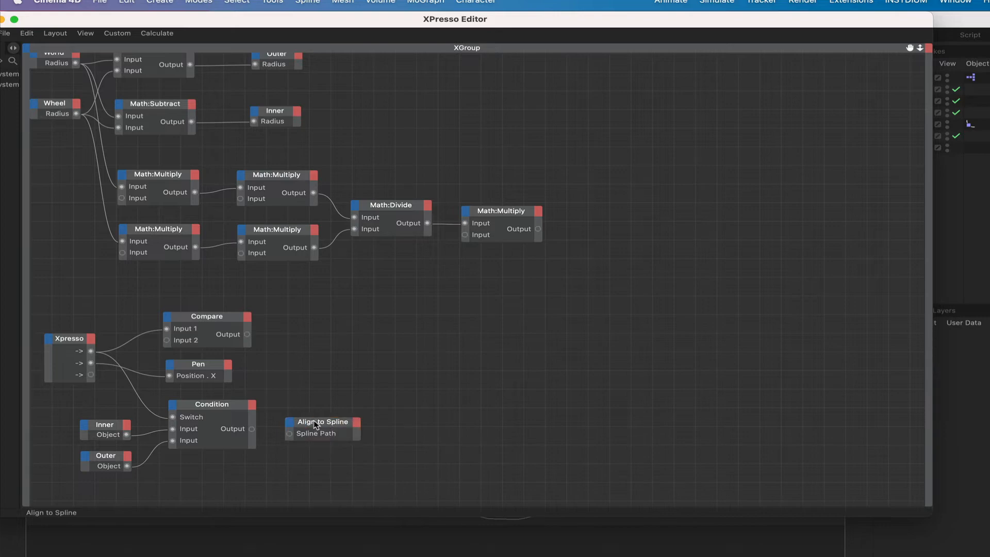
Connect the Condition node's Output to the Align to Spline node's Spline Path, align the node, and close the XPresso Editor.
drag(252, 430, 340, 419)
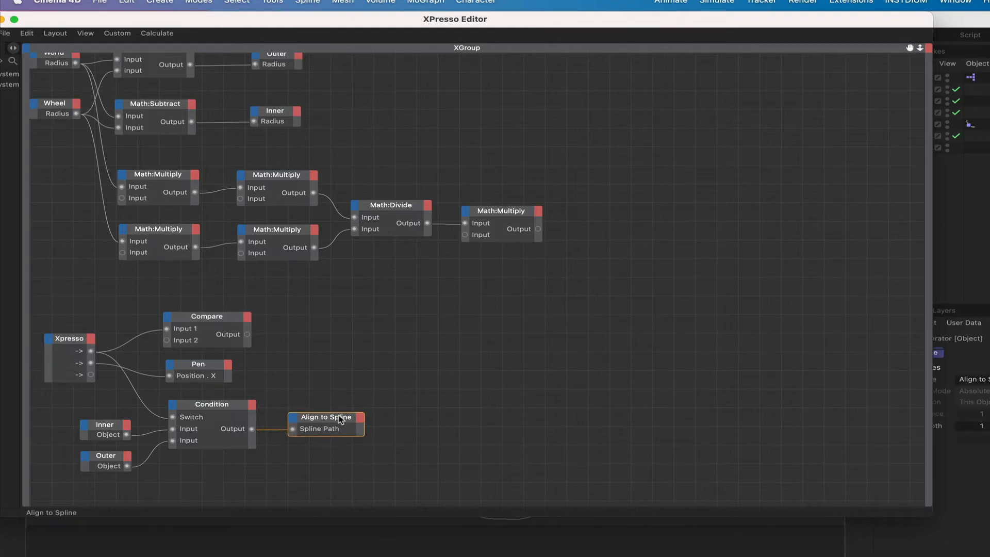
drag(333, 12, 456, 12)
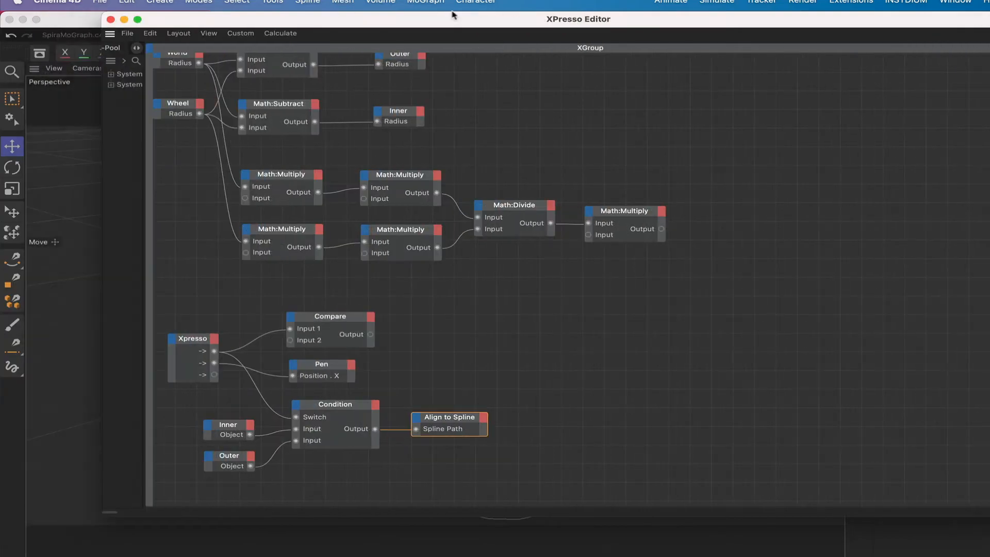
click(111, 20)
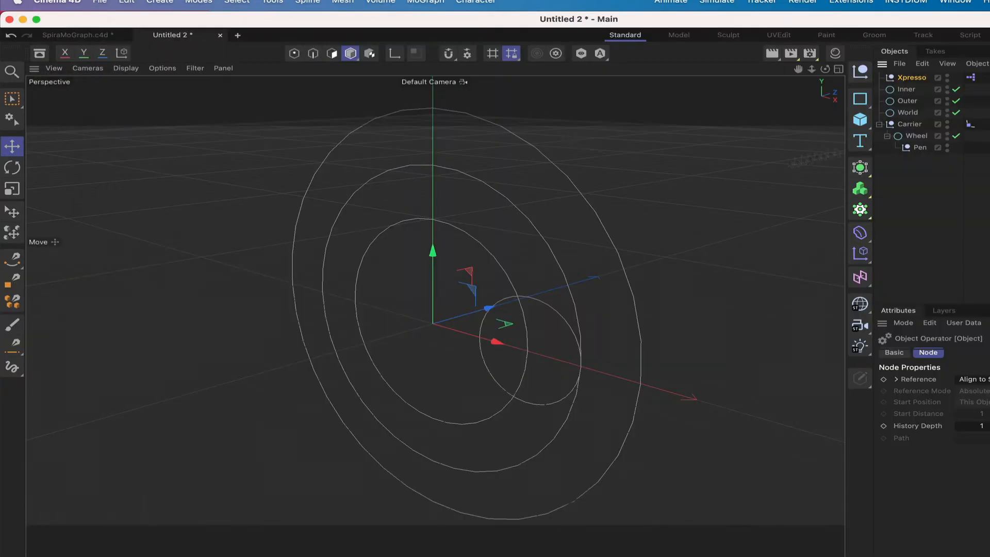
Test the Xpresso null's Path control by switching between Outer and Inner, ending on Outer.
click(913, 79)
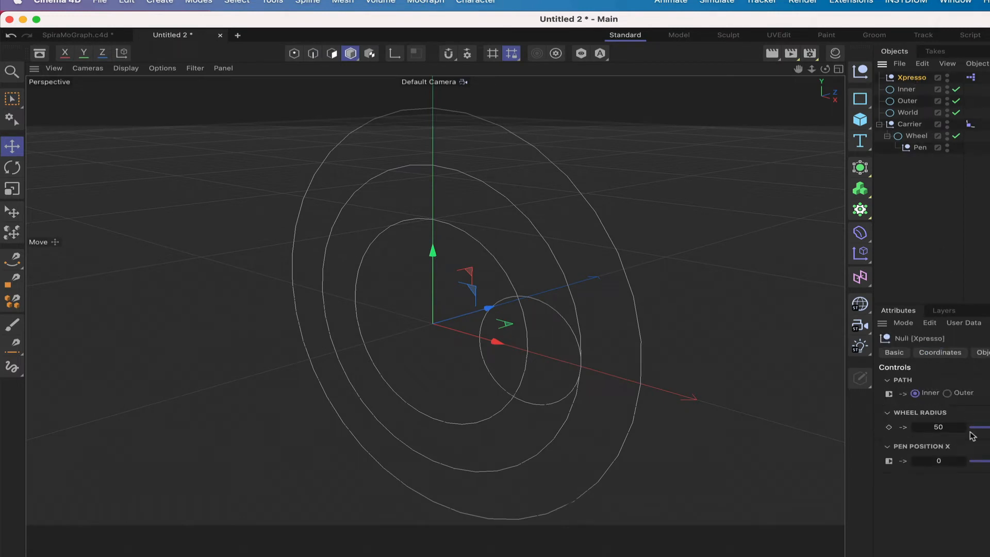
click(947, 394)
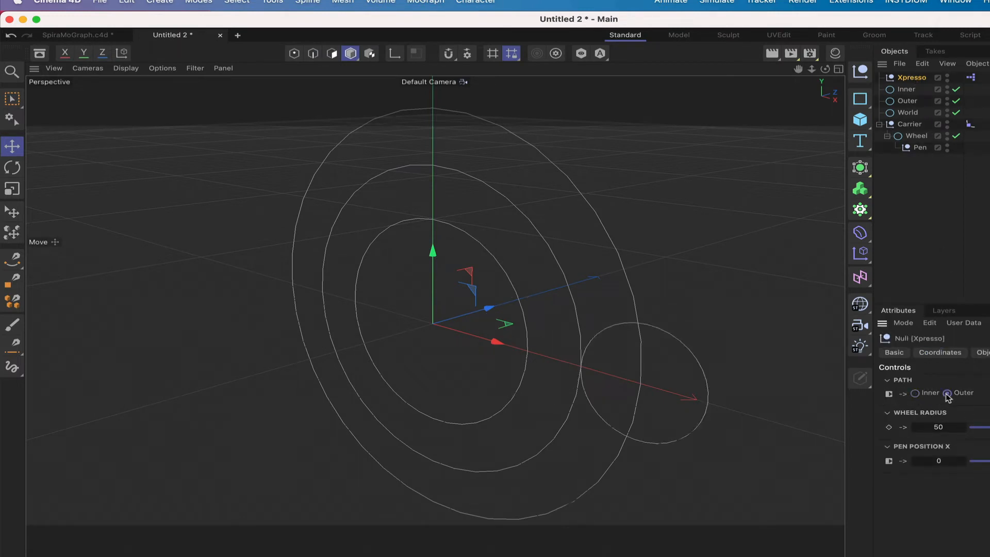
click(915, 393)
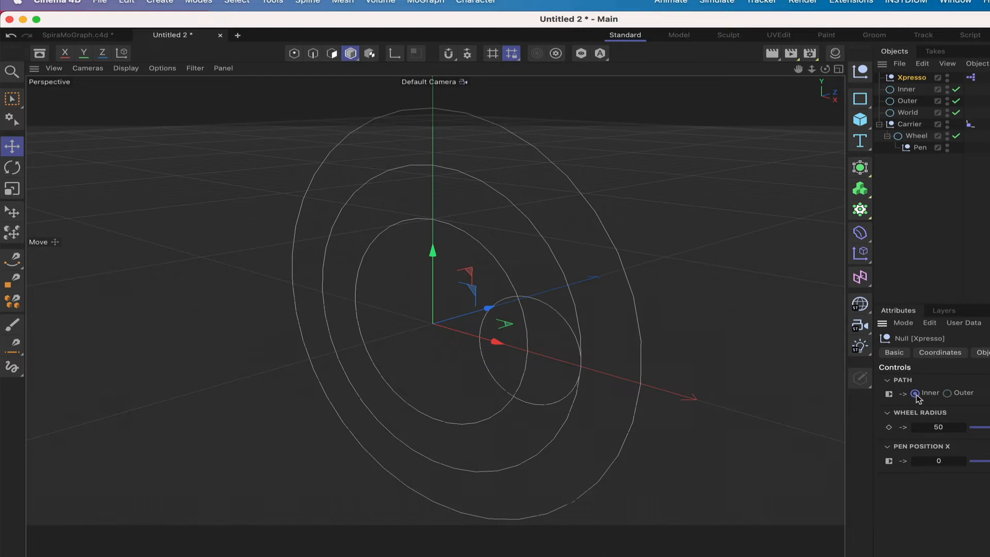
click(948, 393)
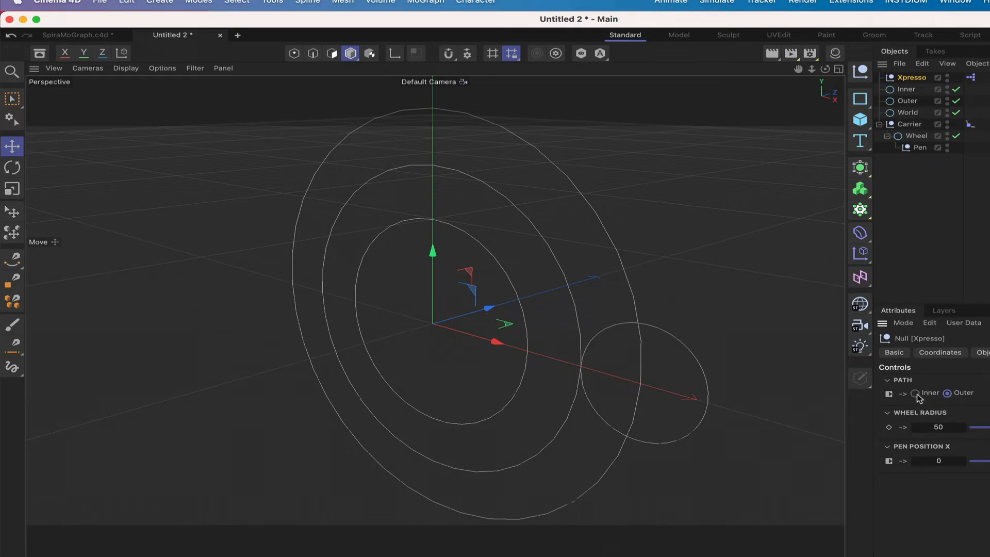
Toggle the Xpresso null's Path control between Inner and Outer again, leaving it on Inner.
click(916, 394)
click(948, 394)
click(915, 394)
Reopen the XPresso Editor, reposition its window, and add a Position output port to the Align to Spline node.
double_click(971, 77)
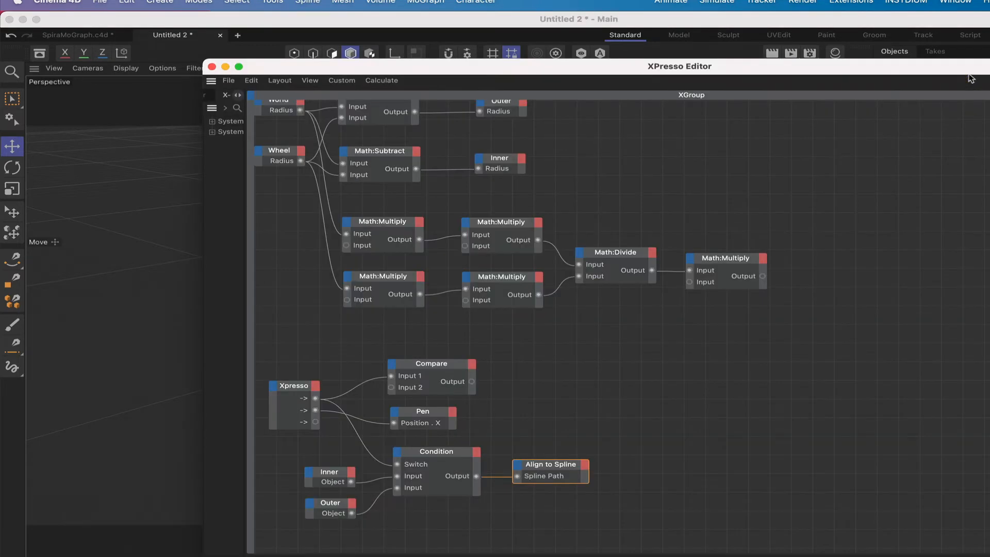
drag(898, 64, 664, 20)
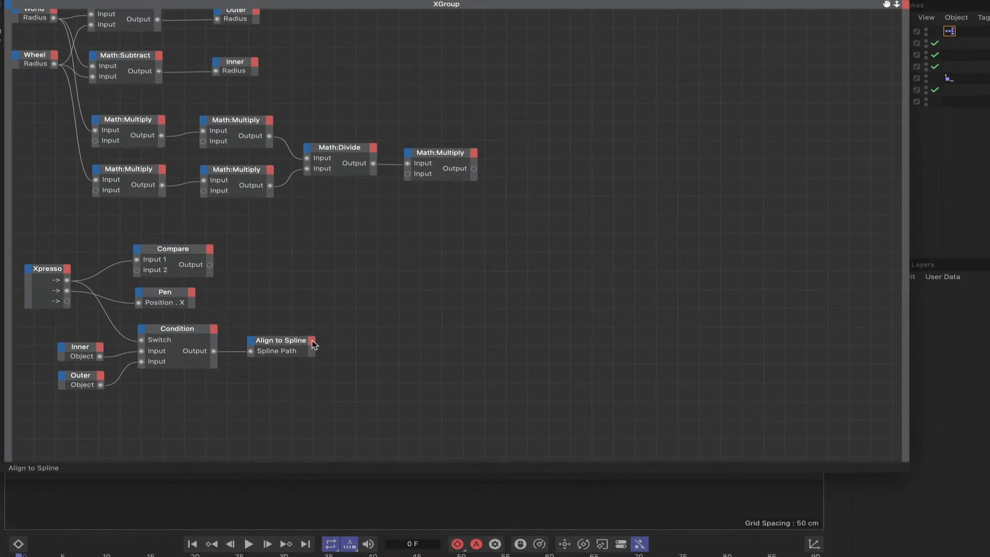
click(355, 419)
mouse_move(334, 372)
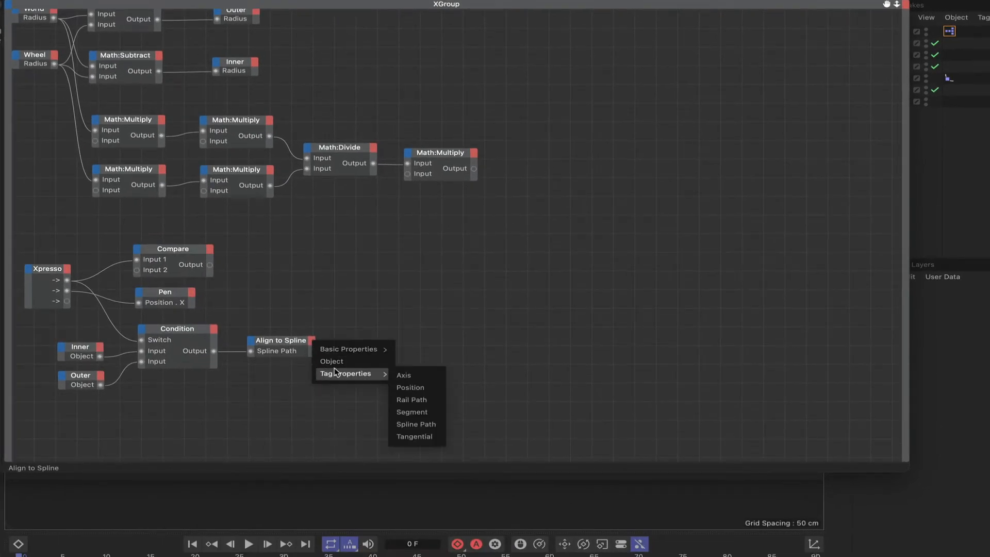
click(411, 391)
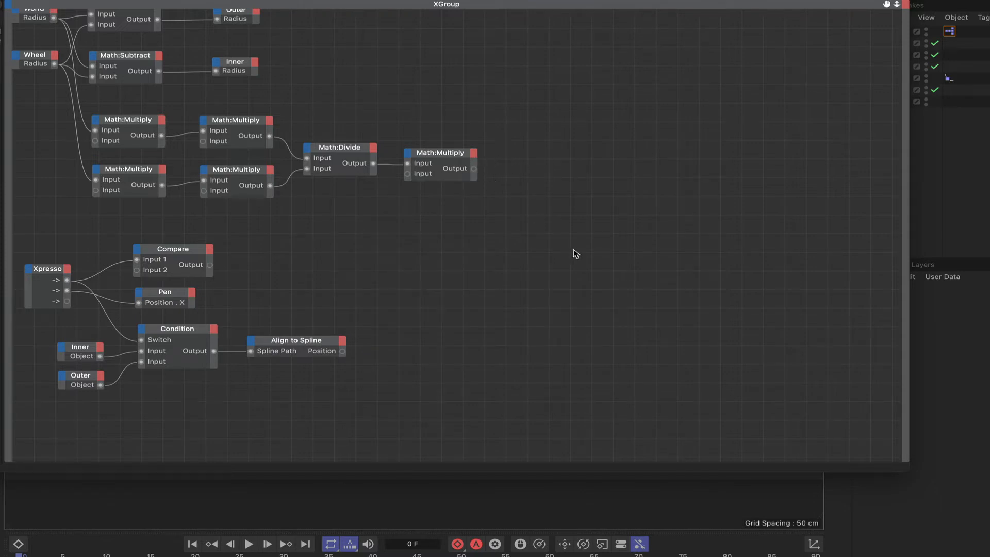
Add a Range Mapper node, place it to the lower right of the last Math:Multiply node, and open its list of available input ports.
right_click(584, 274)
mouse_move(619, 295)
mouse_move(716, 299)
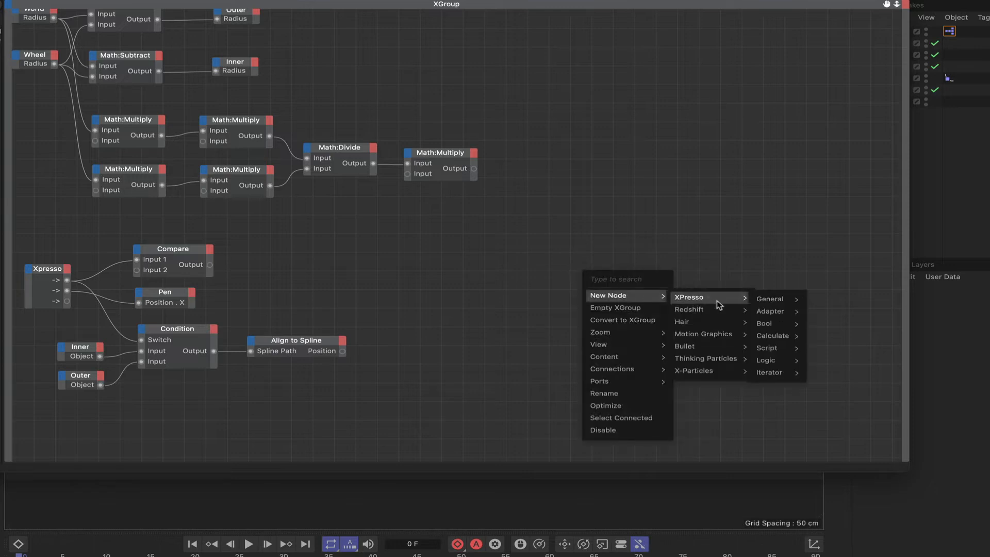
mouse_move(761, 301)
mouse_move(768, 336)
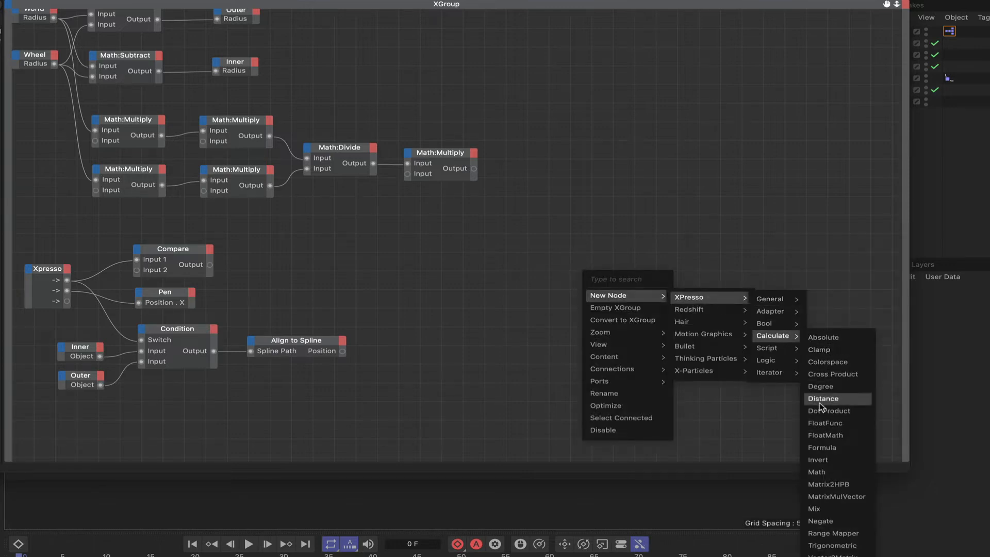
click(832, 534)
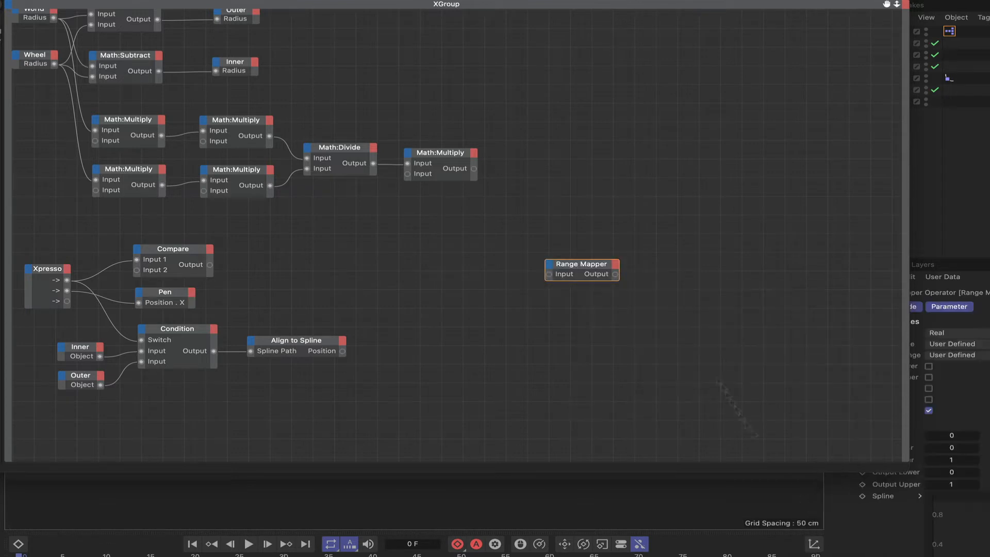
drag(564, 270, 566, 220)
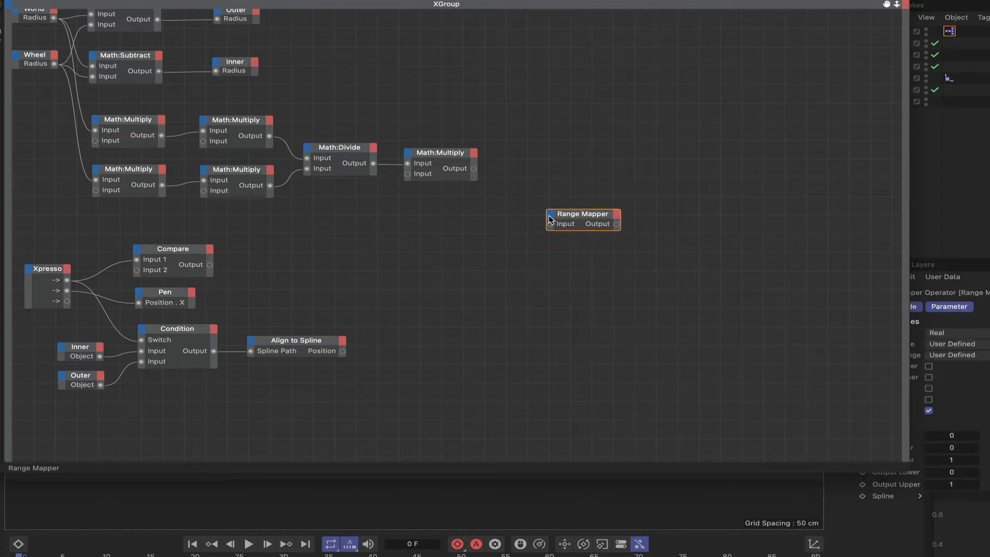
click(550, 218)
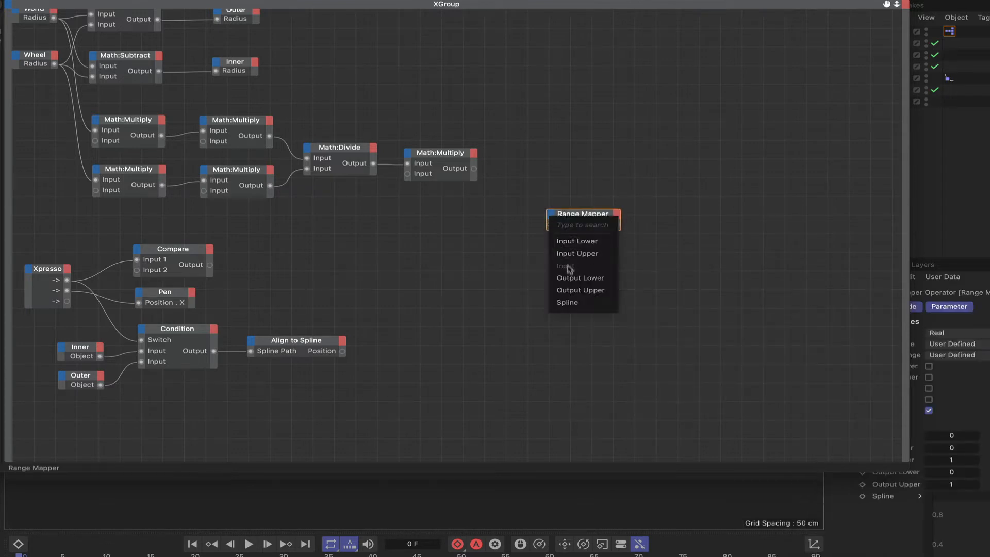
Add an Output Upper input to the Range Mapper node and place a duplicate of the node beneath it.
click(581, 290)
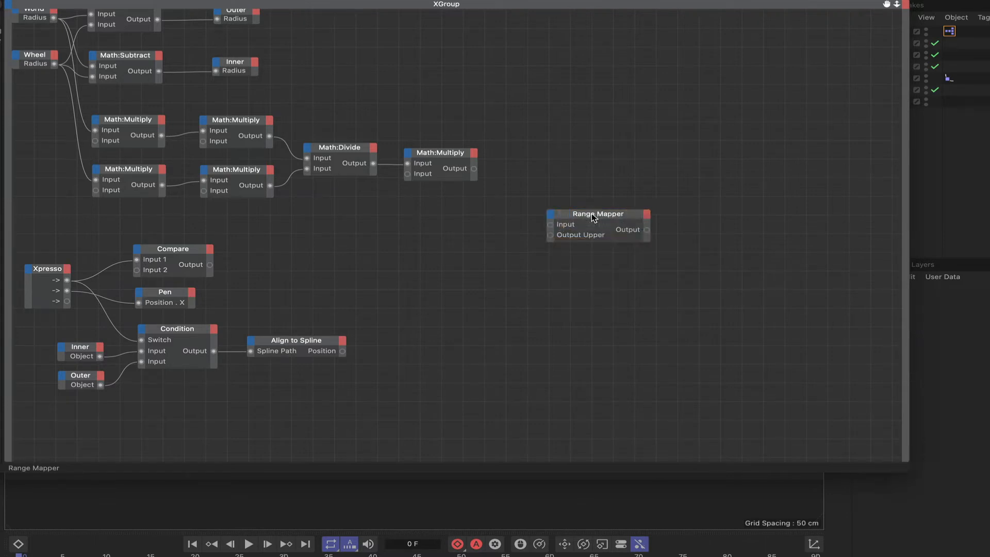
ctrl+drag(607, 218, 603, 272)
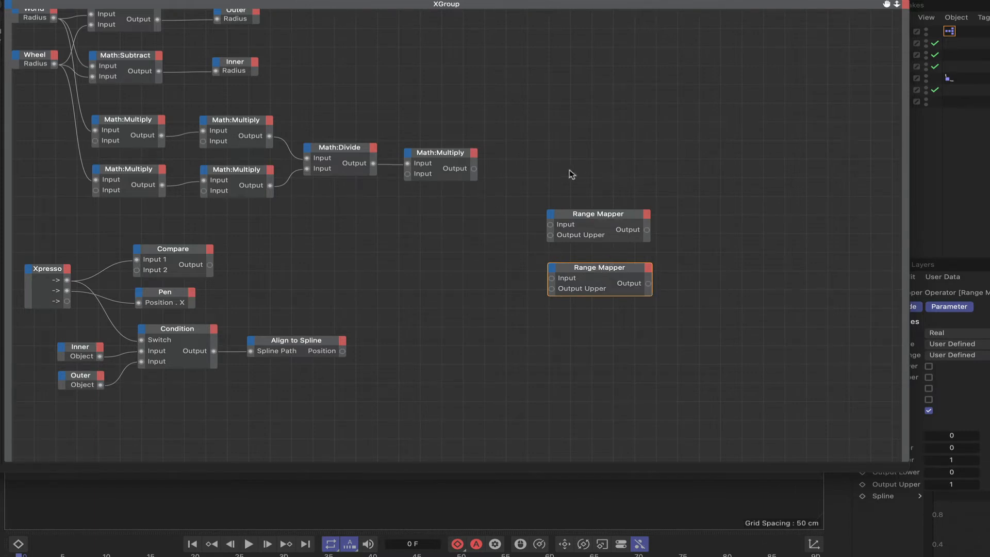
Add a Degree node fed by the last Math:Multiply node's output and set its conversion to Degree to Radians.
right_click(515, 173)
mouse_move(545, 204)
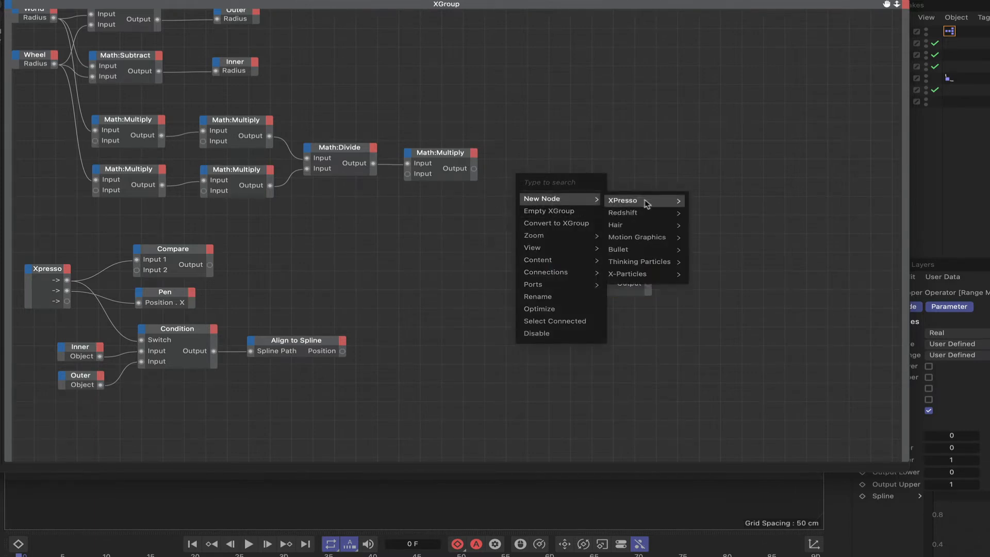
mouse_move(651, 202)
mouse_move(704, 239)
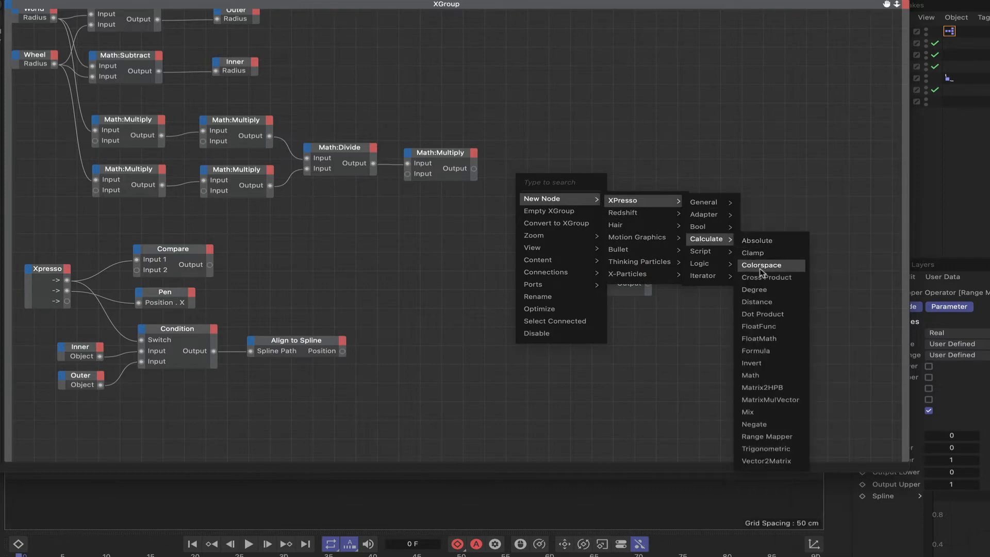
click(756, 290)
drag(527, 167, 552, 159)
drag(474, 170, 550, 163)
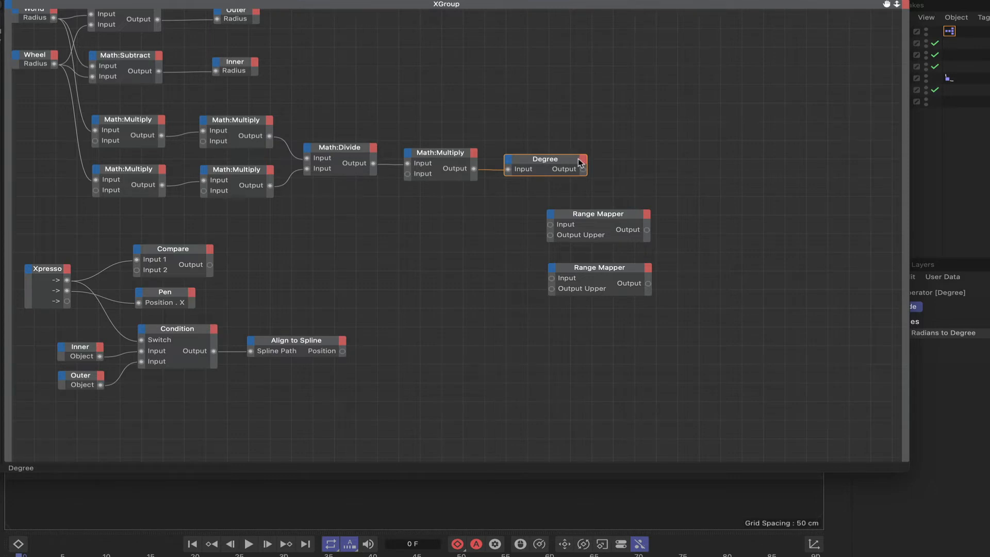
click(954, 334)
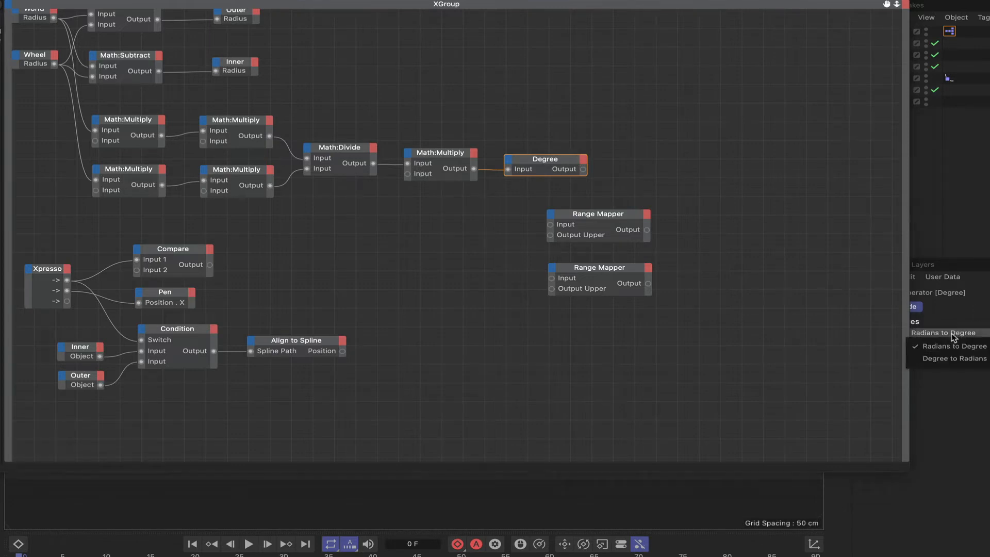
click(950, 359)
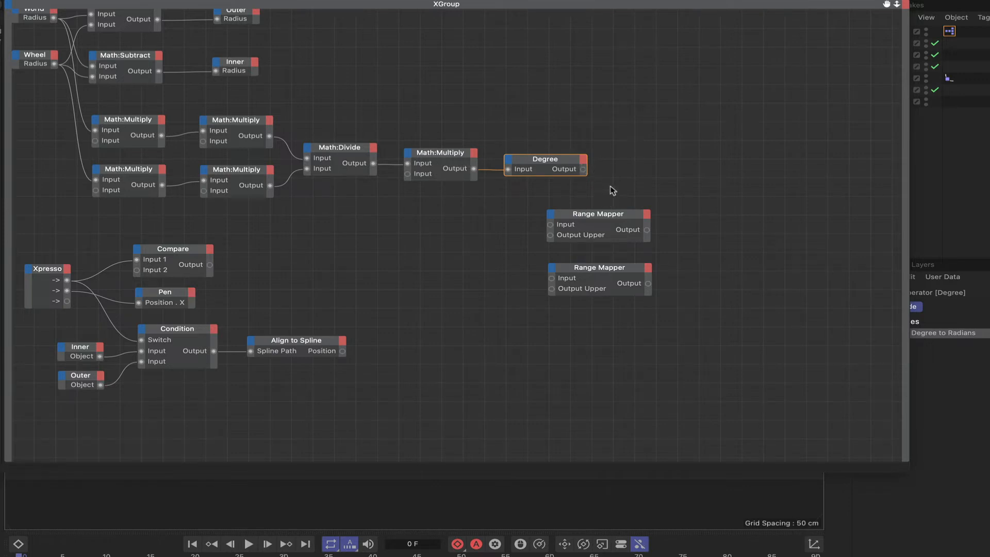
Move both Range Mapper nodes farther from the Degree node and add a Negate node just before the lower one.
drag(609, 187, 624, 300)
drag(614, 218, 780, 223)
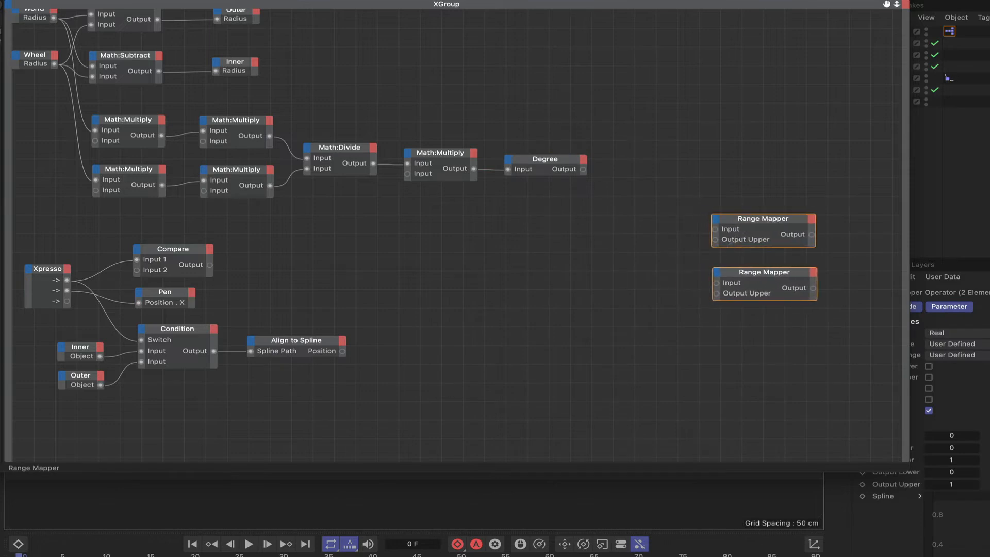
right_click(574, 309)
mouse_move(599, 334)
mouse_move(681, 334)
mouse_move(763, 372)
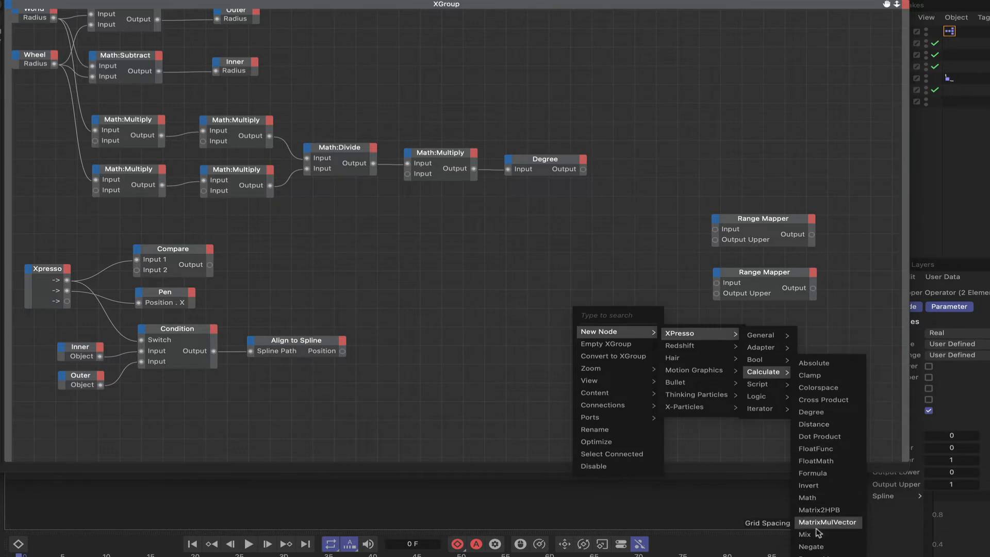
click(812, 546)
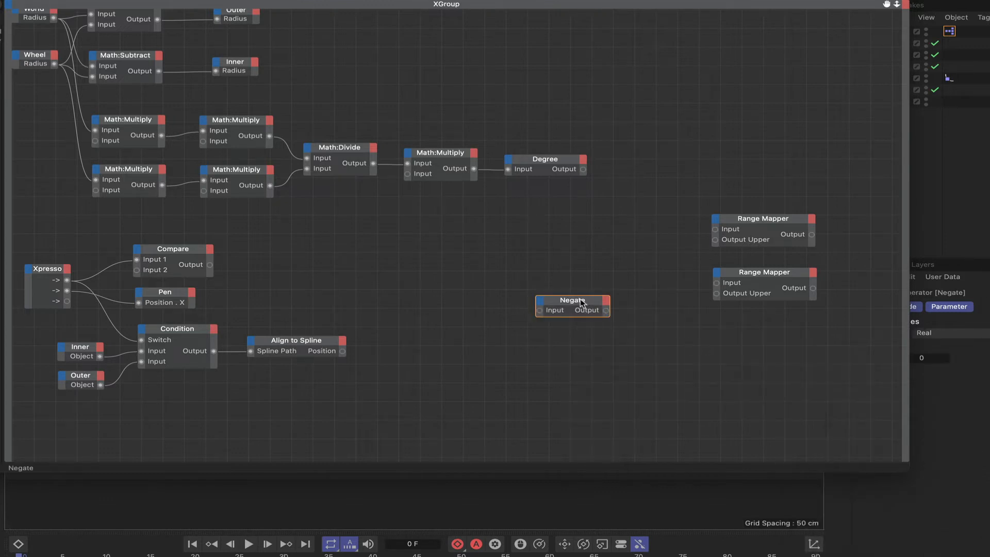
drag(584, 301, 653, 288)
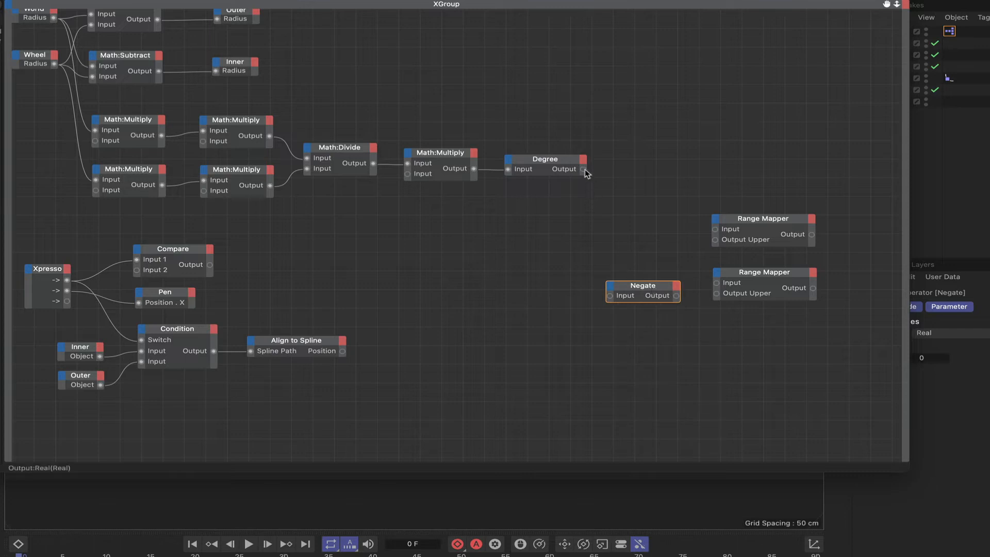
Connect the Degree output to the upper Range Mapper's Output Upper, and through Negate to the lower Range Mapper's Output Upper.
drag(583, 169, 611, 297)
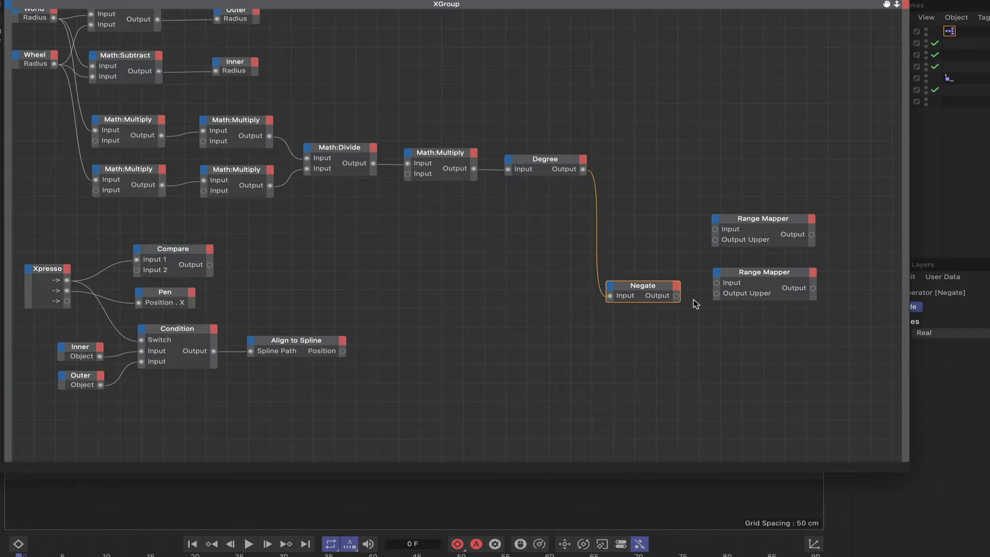
drag(692, 296, 716, 293)
drag(779, 275, 781, 278)
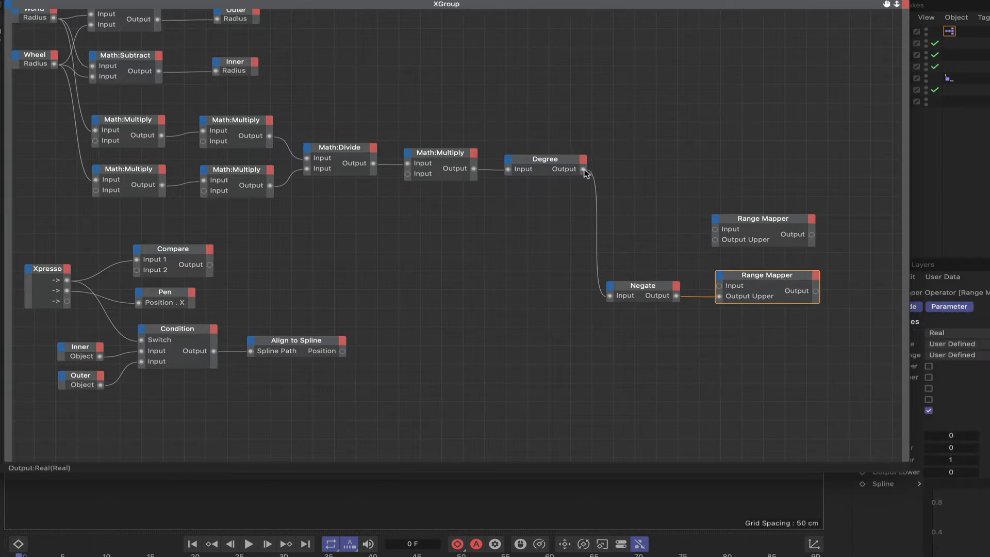
drag(602, 178, 716, 241)
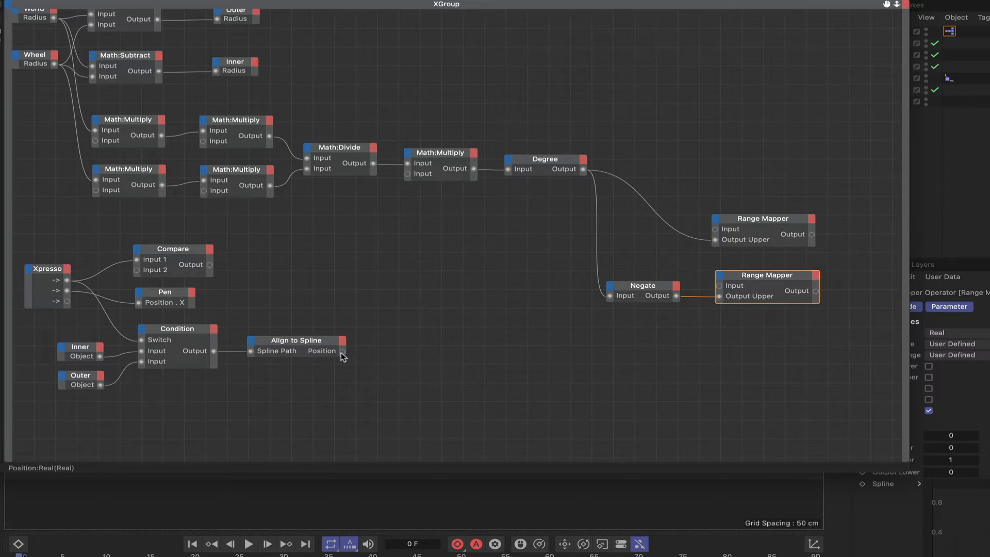
Connect the Position output of Align to Spline to the Input of both Range Mapper nodes.
drag(343, 354, 715, 230)
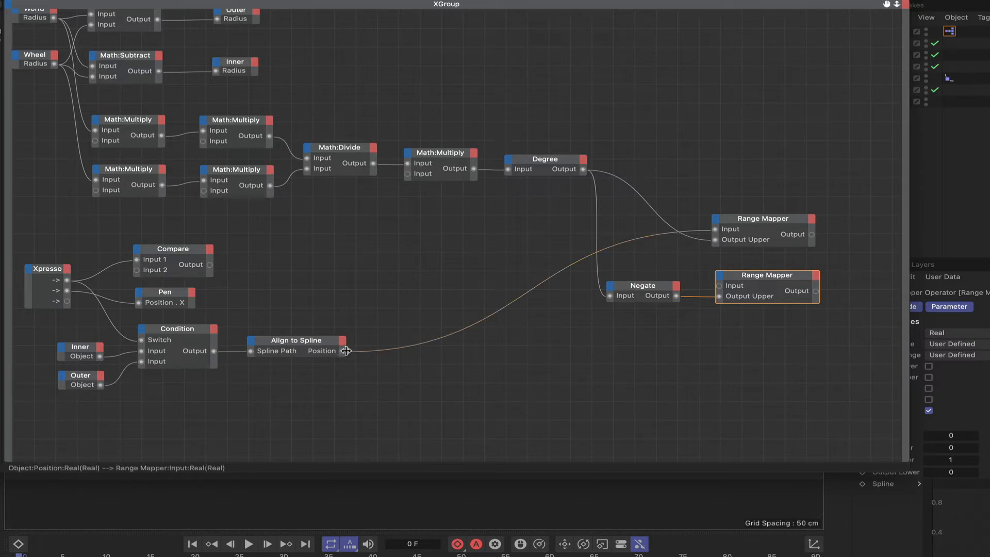
drag(343, 352, 721, 287)
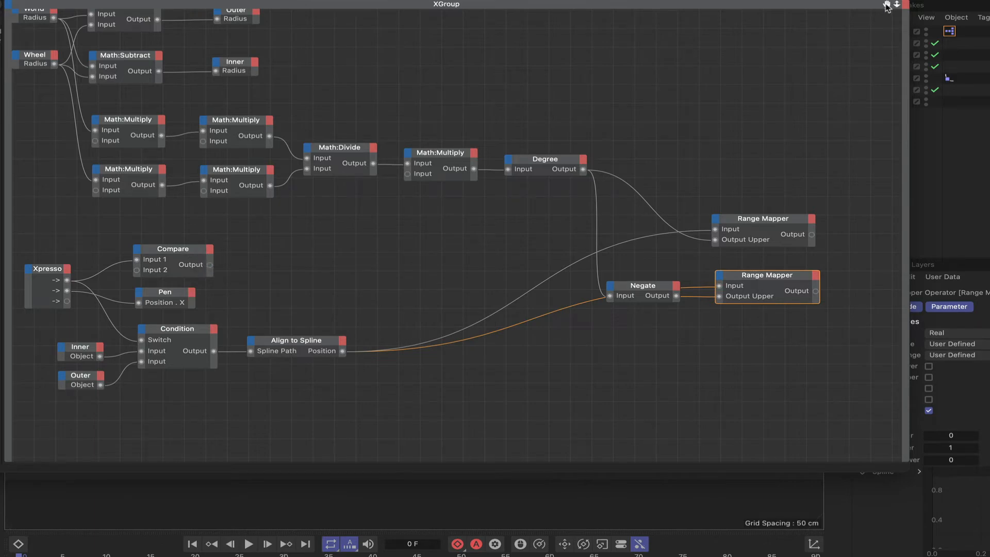
Add a second Condition node and place it after the two Range Mapper nodes.
drag(886, 4, 798, 0)
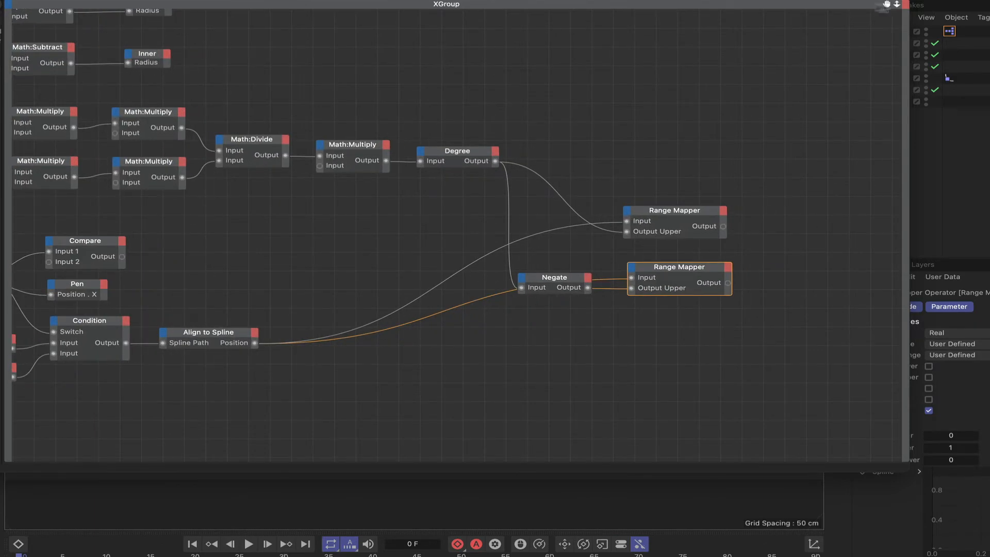
right_click(625, 129)
mouse_move(648, 156)
mouse_move(775, 155)
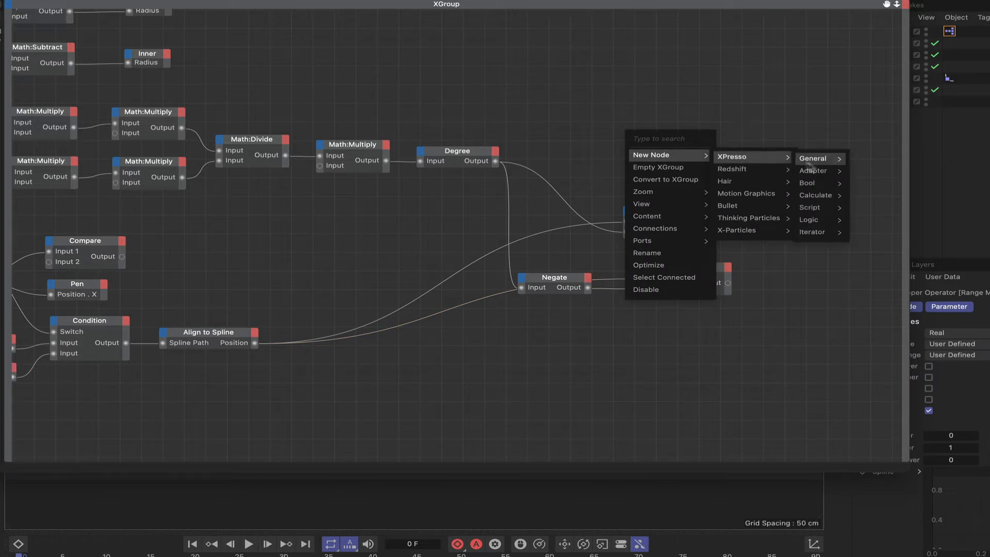
mouse_move(817, 221)
click(867, 233)
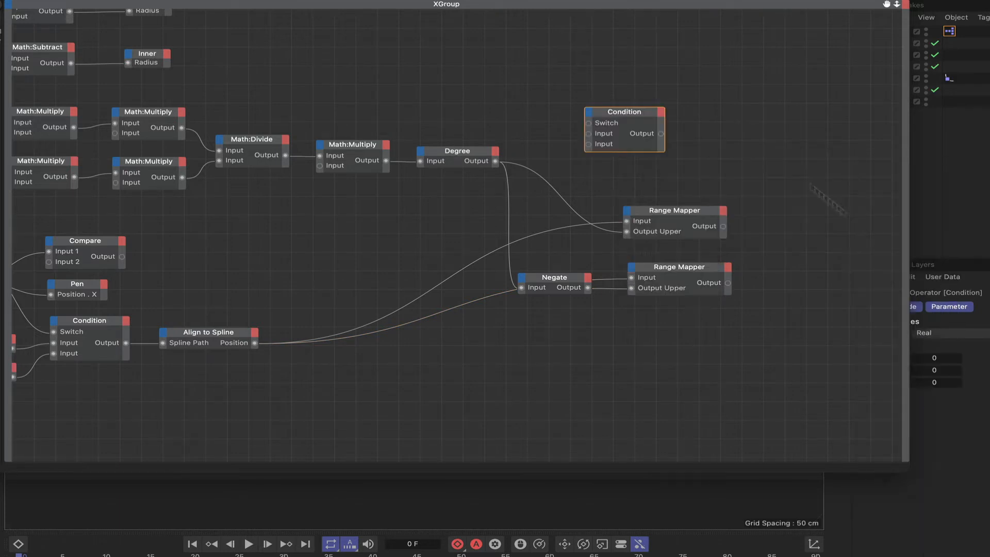
drag(643, 112, 814, 210)
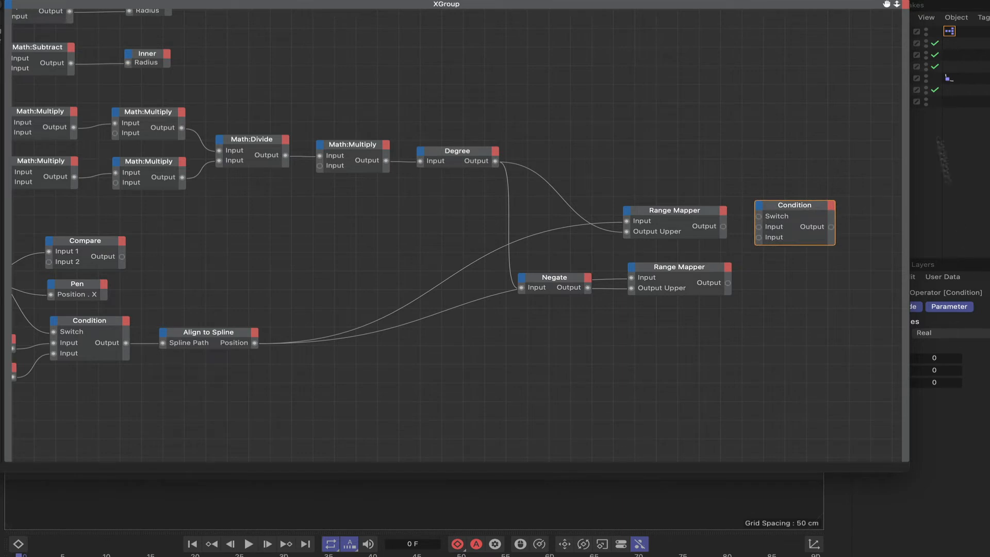
drag(886, 4, 841, 1)
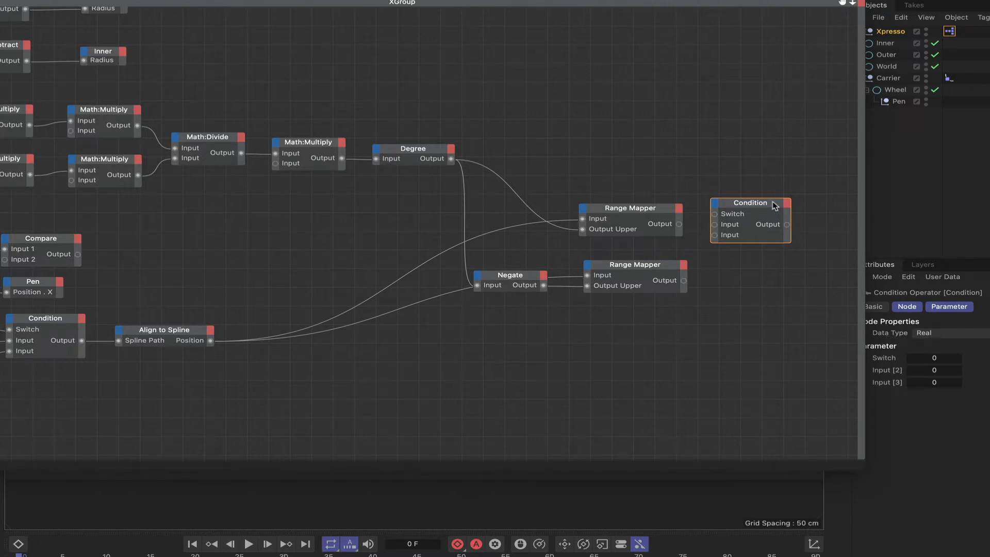
drag(769, 205, 779, 236)
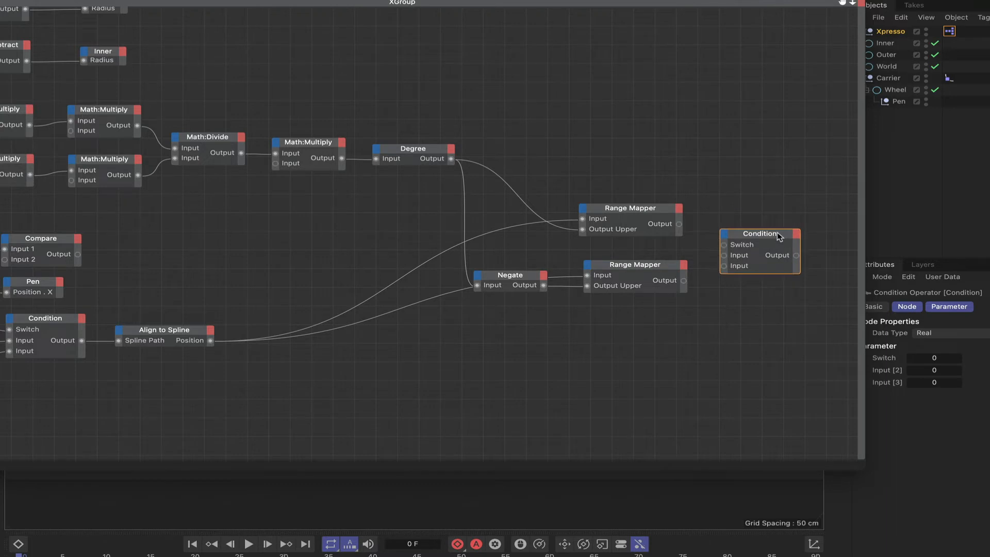
Connect the Compare output to the new Condition's Switch and the two Range Mapper outputs to its two Inputs.
drag(77, 254, 757, 240)
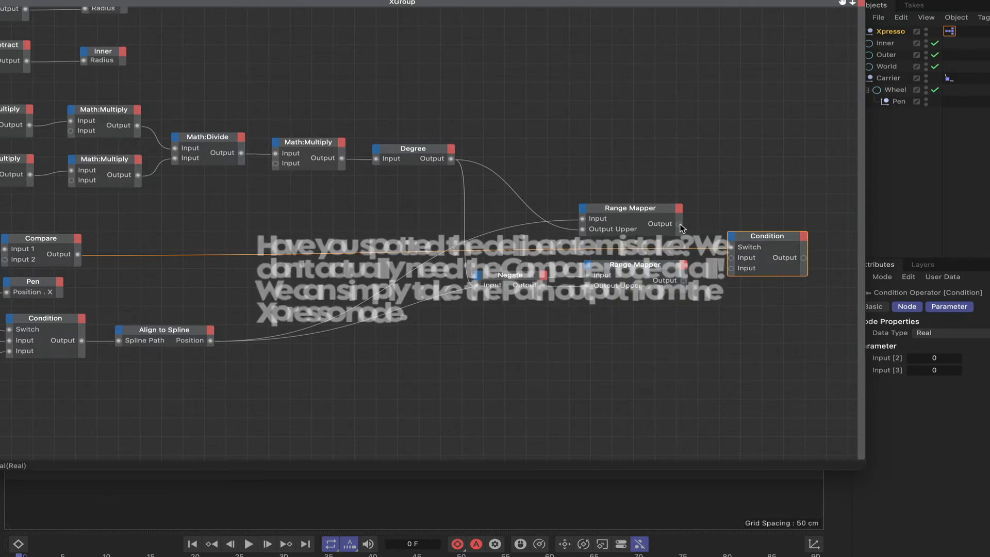
drag(679, 224, 731, 257)
drag(685, 281, 732, 268)
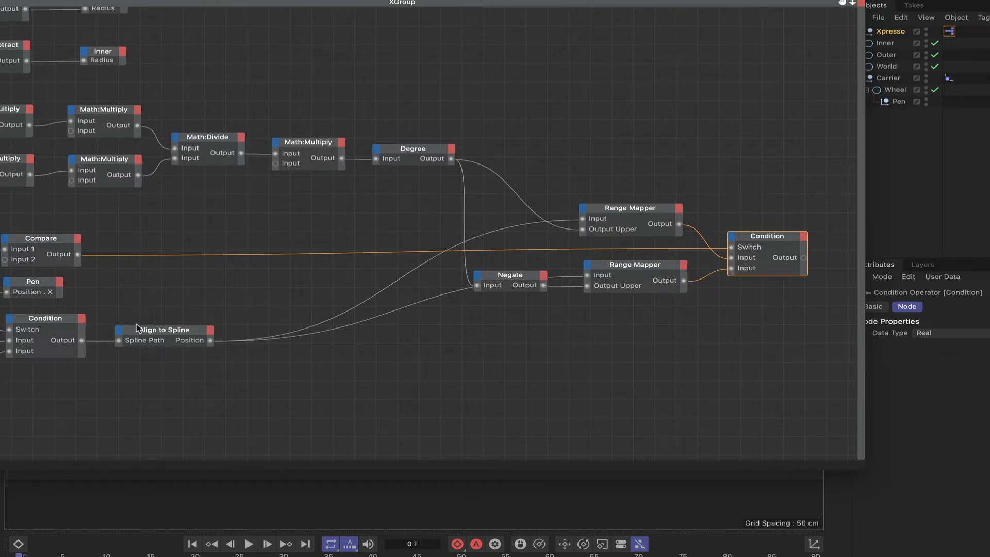
Add the Wheel object to the XPresso graph as a node just after the new Condition node.
drag(842, 3, 843, 5)
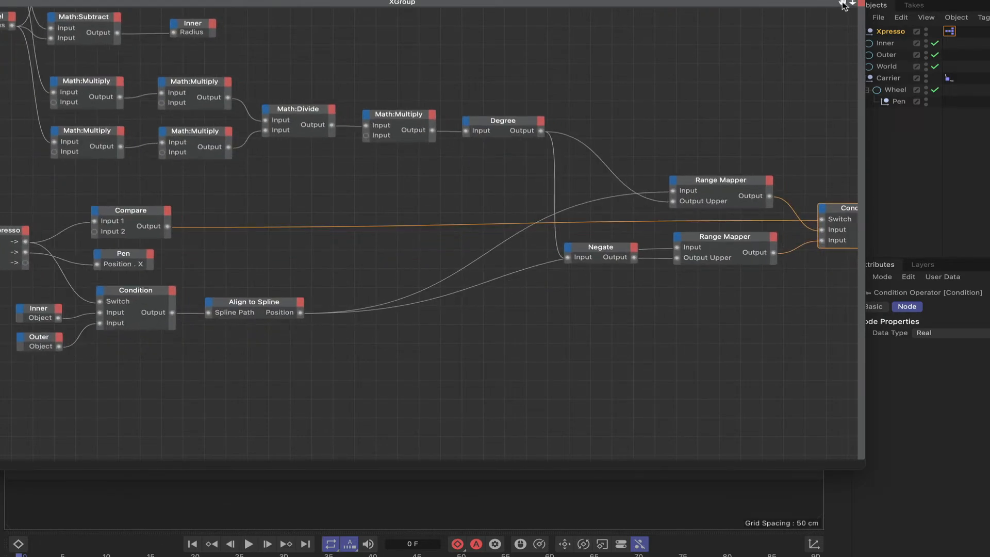
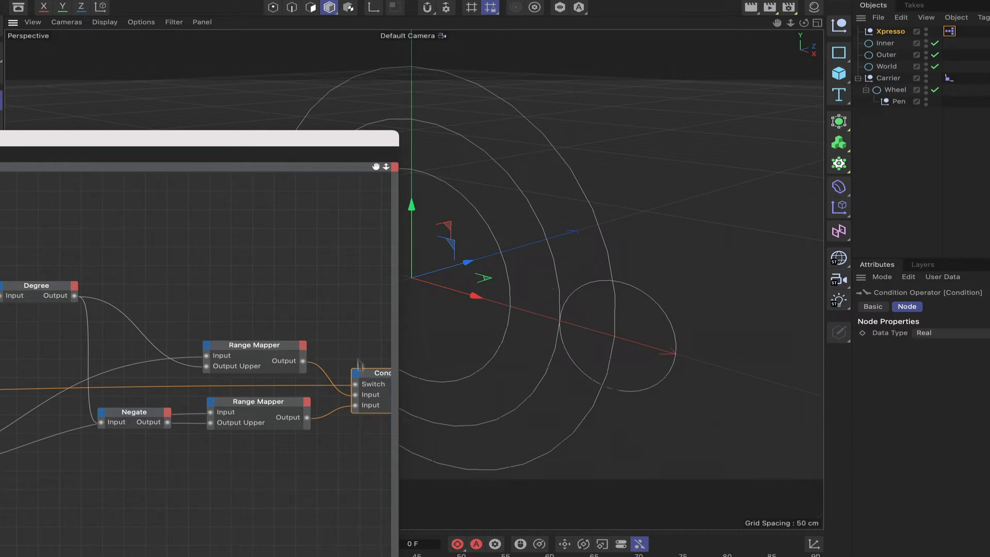
drag(376, 166, 318, 161)
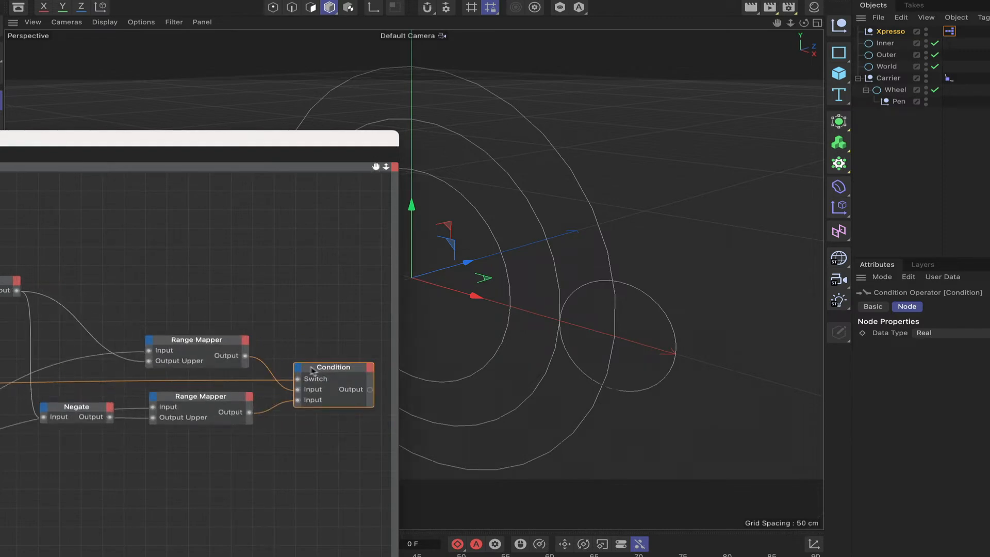
double_click(375, 140)
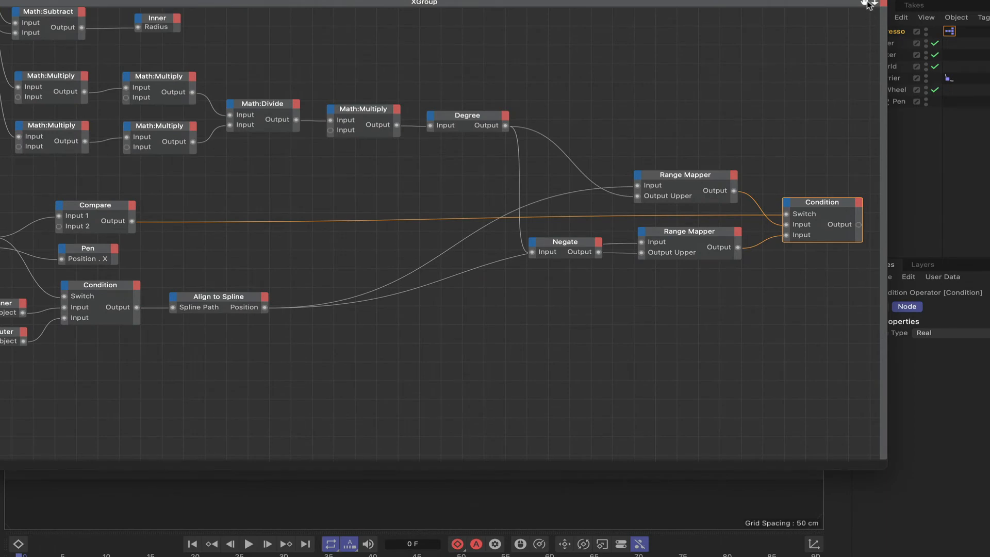
drag(870, 5, 700, 47)
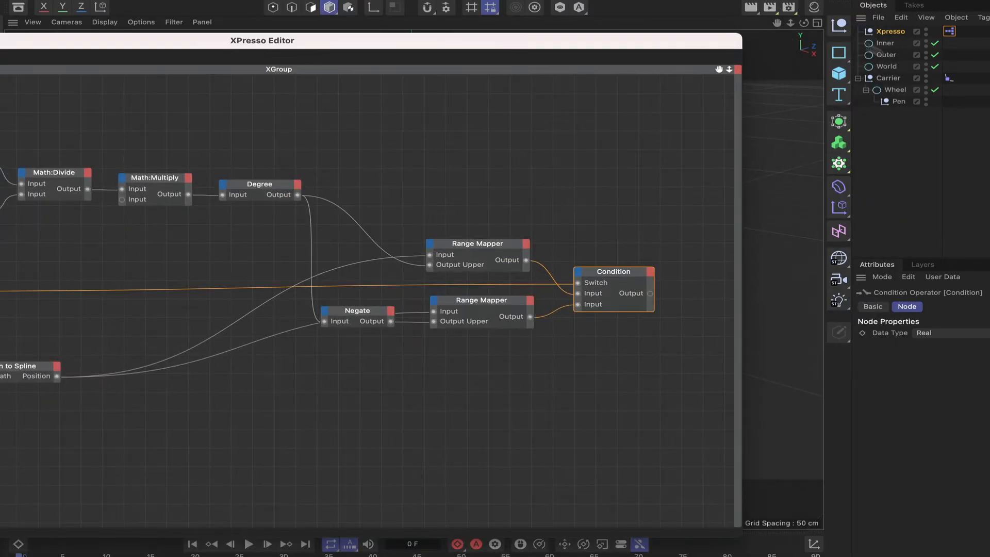
click(899, 90)
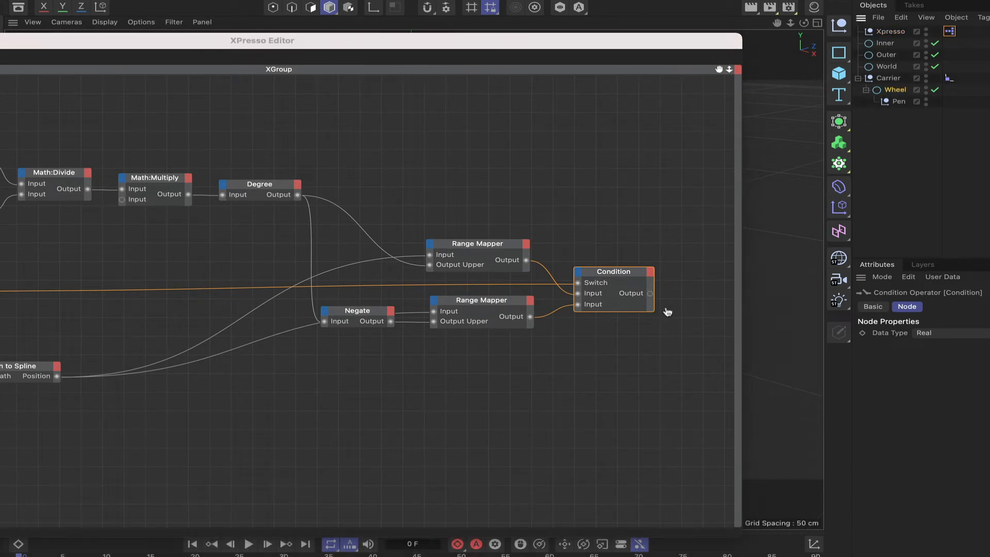
drag(699, 300, 701, 298)
Add a Radius input port from the object properties to the new Wheel node.
click(685, 291)
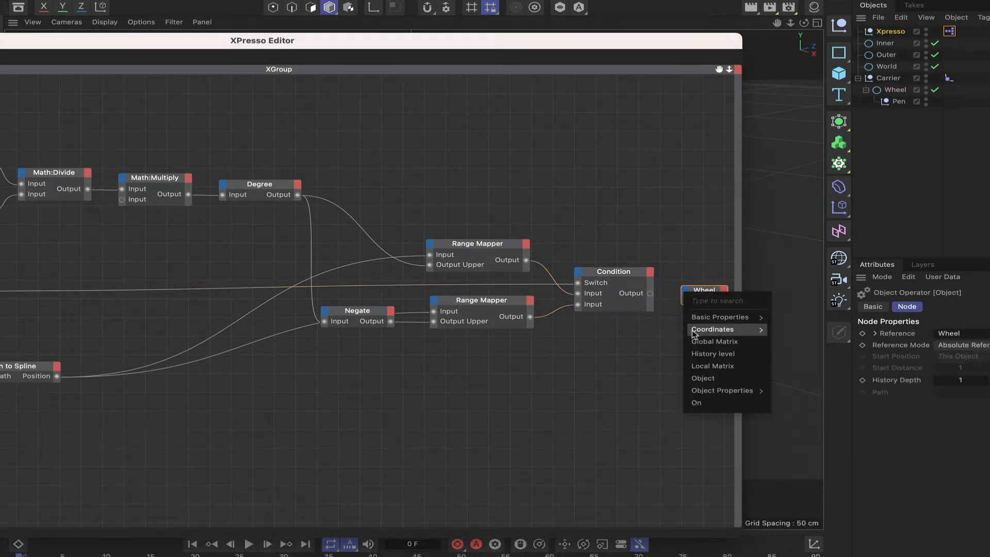
mouse_move(694, 332)
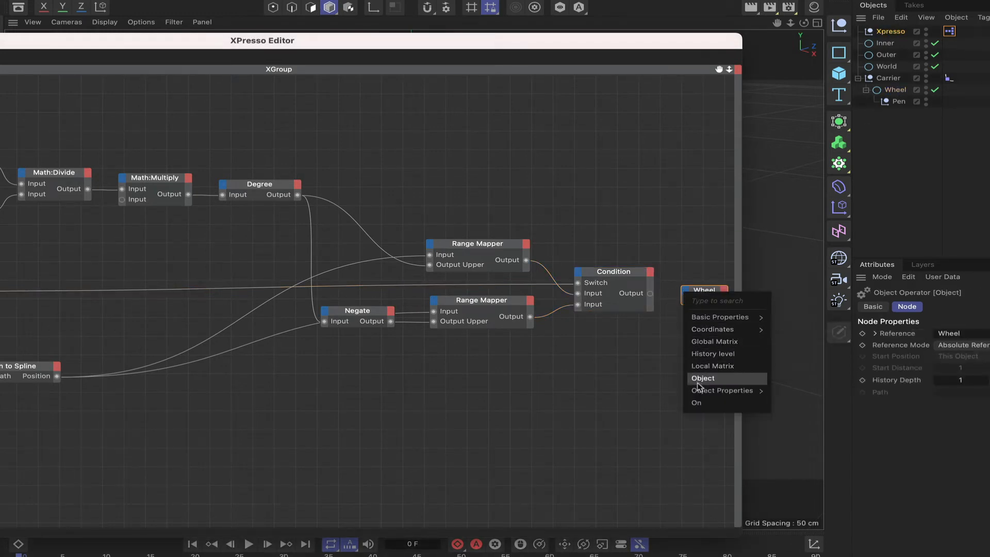
mouse_move(698, 390)
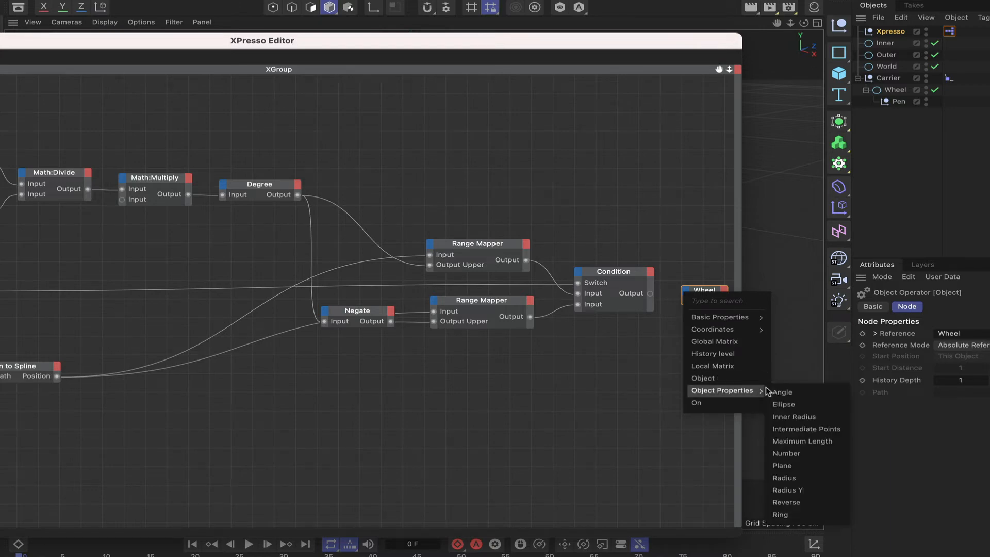
click(783, 478)
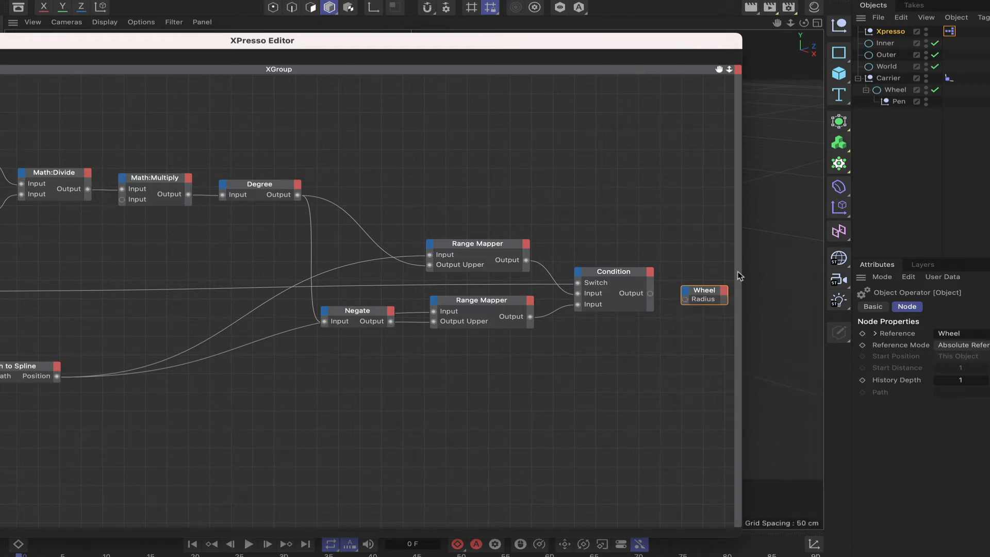
Add a Rotation . B input port to the new Wheel node, enlarge the node, and feed it from the second Condition's Output.
click(686, 291)
mouse_move(742, 327)
mouse_move(805, 342)
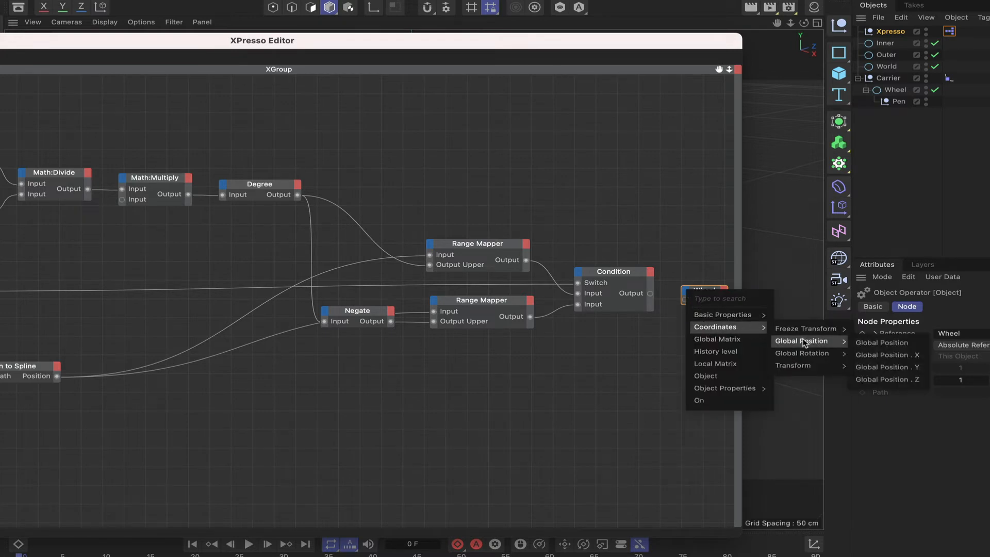
mouse_move(807, 367)
mouse_move(887, 391)
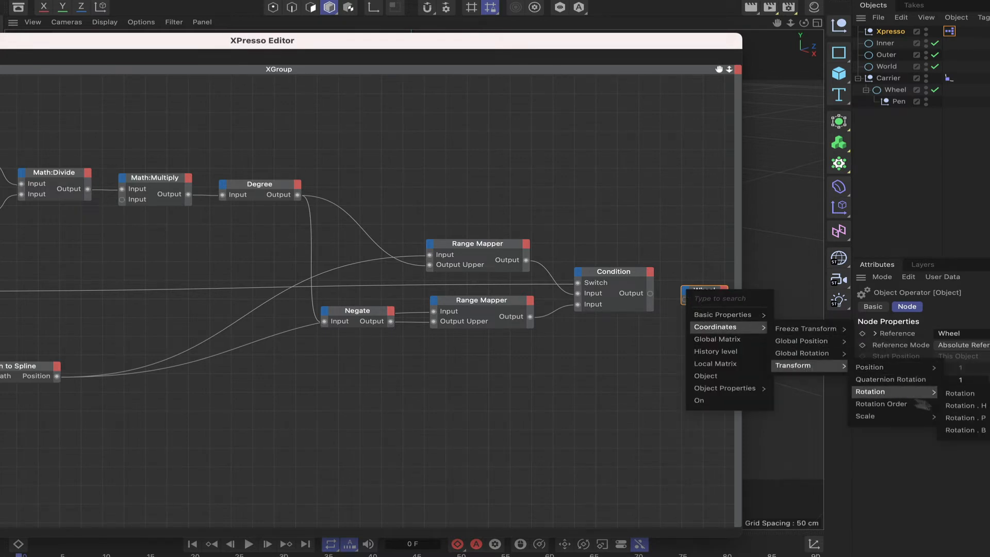
click(960, 430)
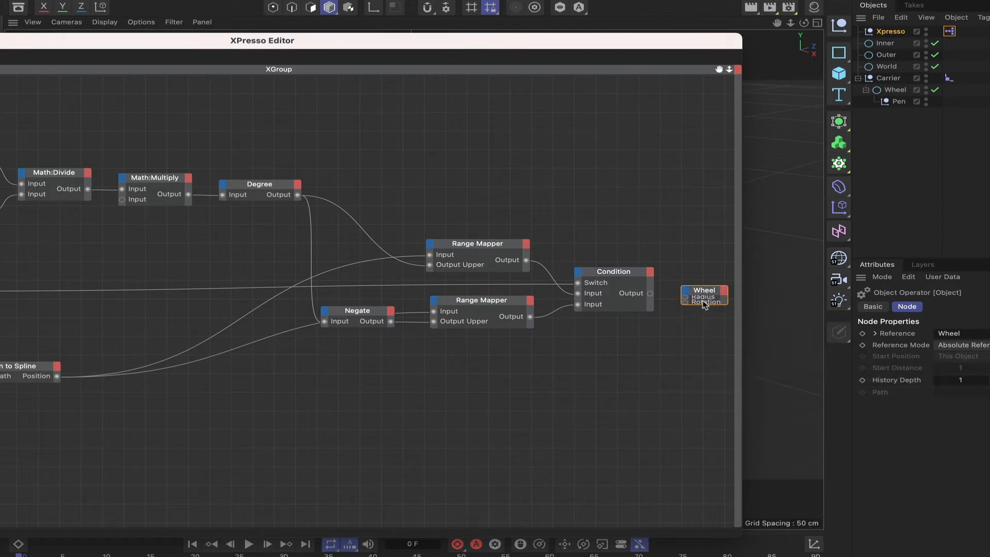
drag(704, 303, 710, 355)
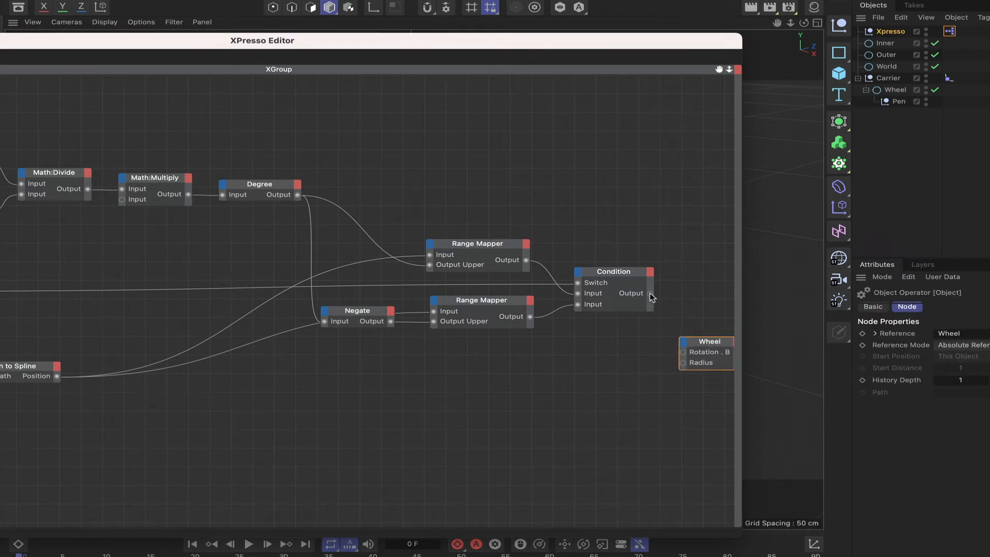
drag(650, 292, 709, 353)
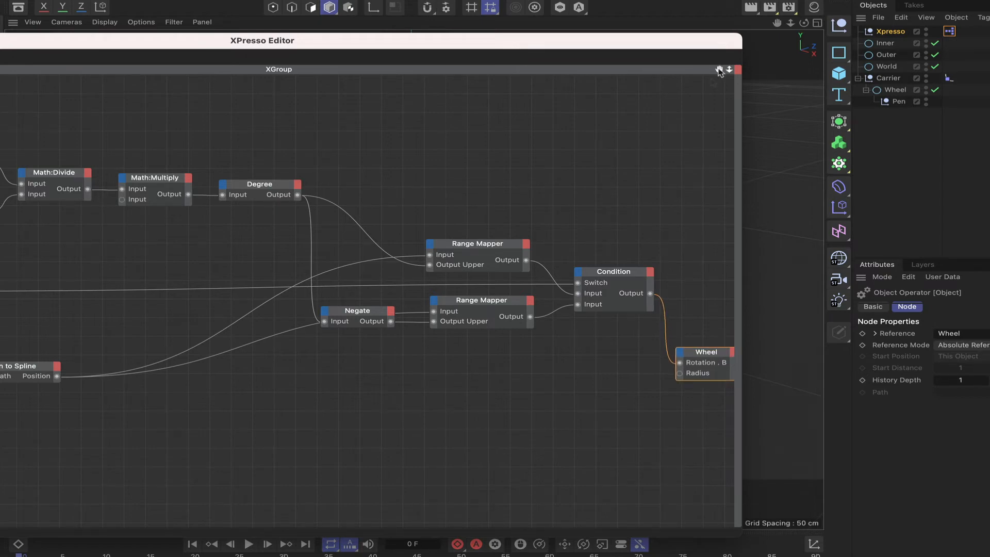
Connect the Xpresso node's third output to the new Wheel node's Radius input and move the Xpresso node slightly lower.
drag(706, 42, 934, 0)
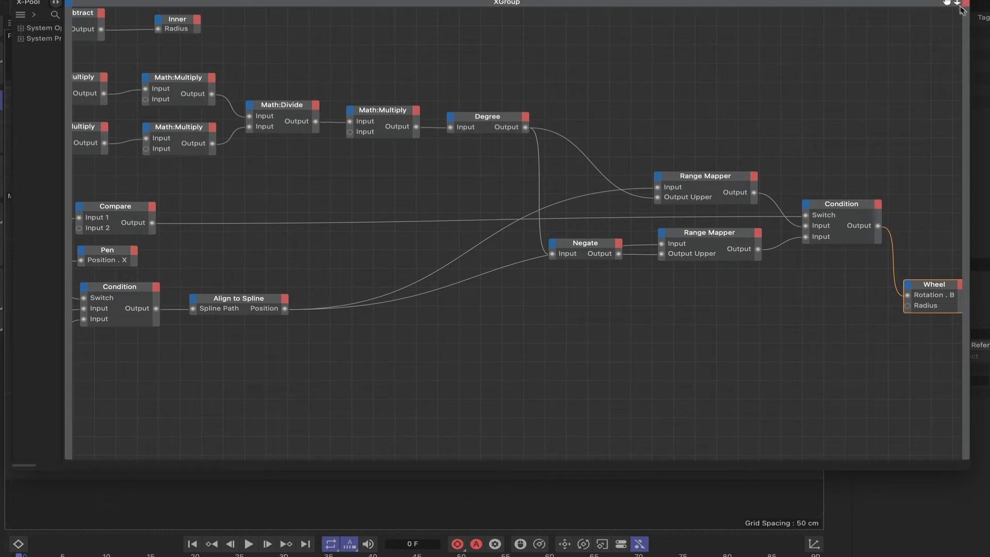
drag(969, 195, 989, 194)
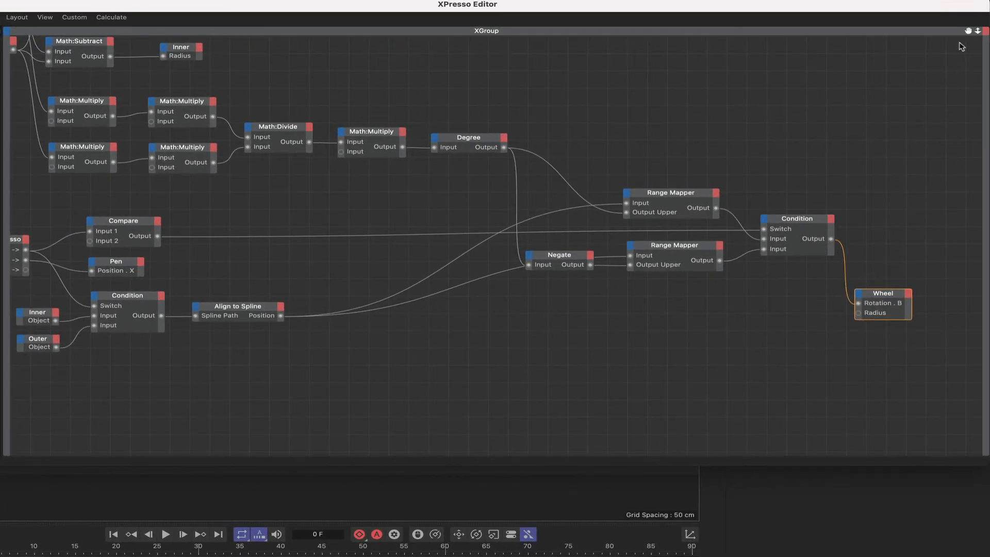
drag(968, 31, 967, 31)
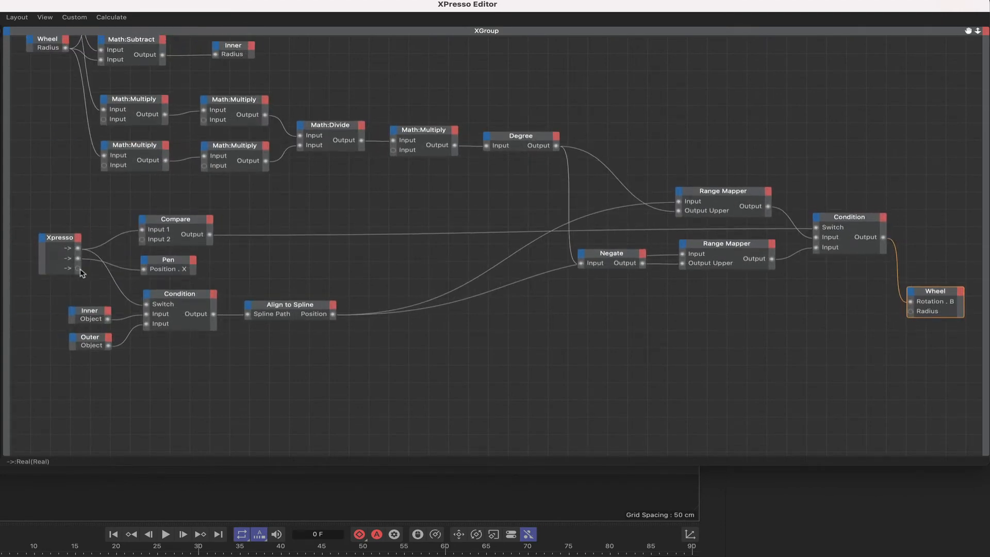
drag(78, 268, 911, 311)
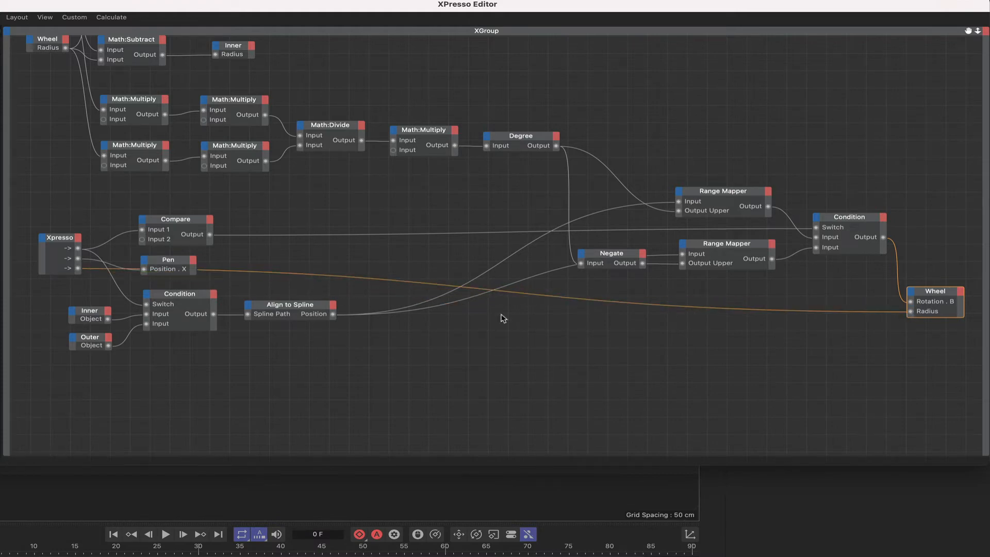
drag(61, 237, 61, 251)
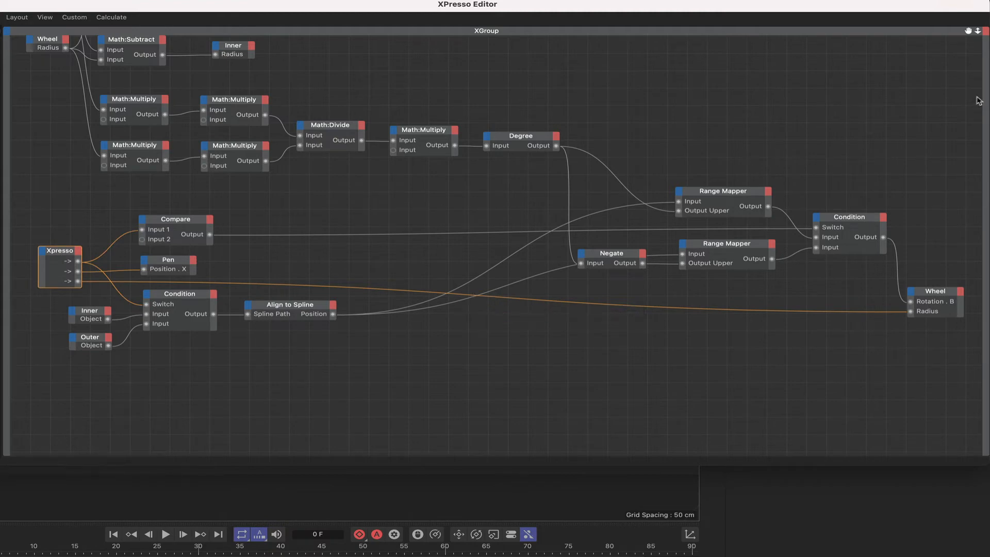
drag(968, 31, 979, 101)
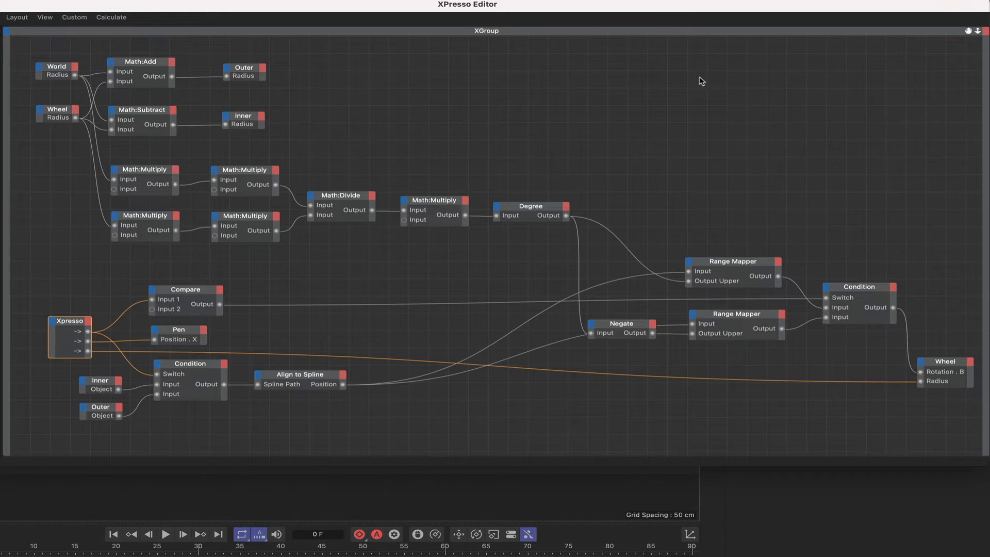
Close the XPresso Editor and scrub the Carrier's Align to Spline Position to test the Wheel rolling along the Outer path.
click(1, 4)
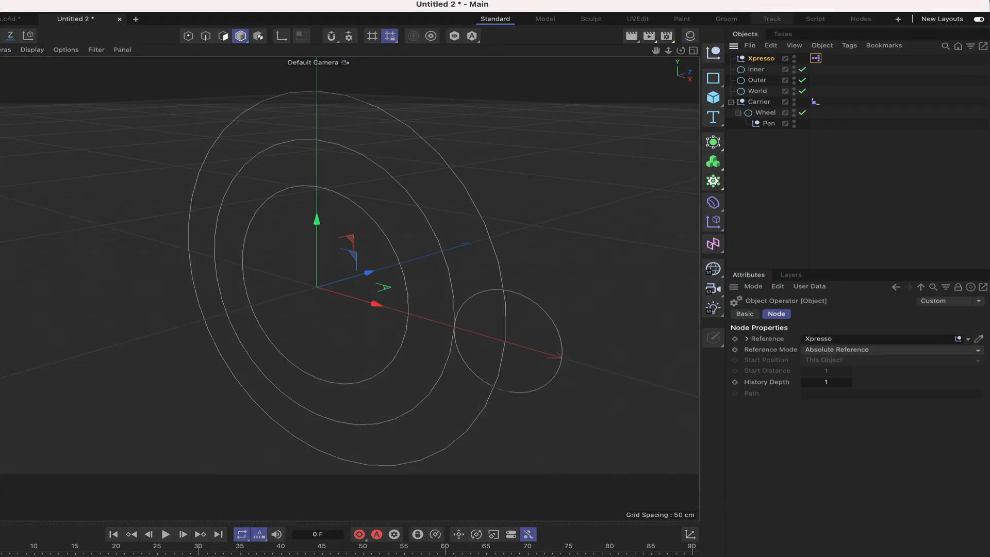
click(767, 113)
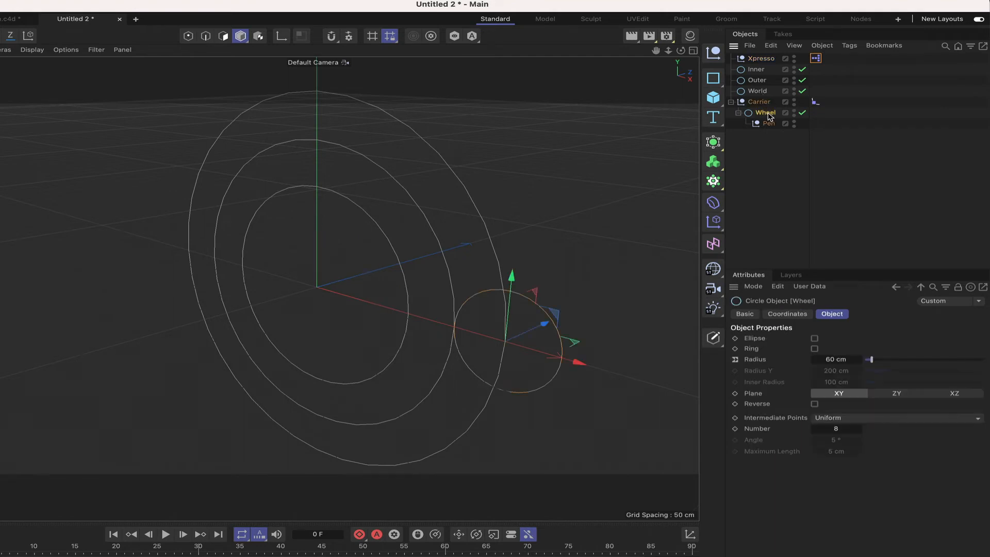
drag(817, 107, 817, 105)
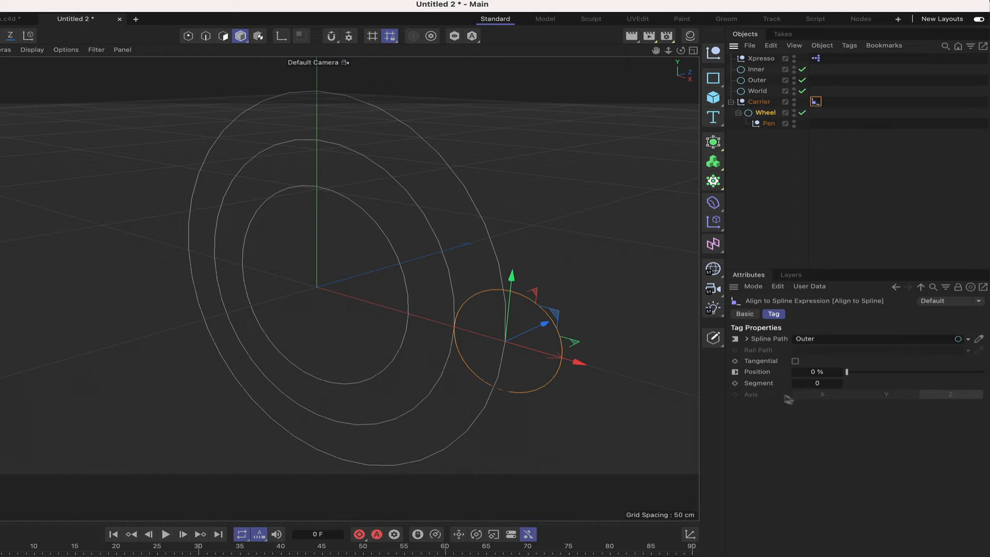
drag(846, 372, 831, 349)
Switch the Xpresso null's path to Inner and scrub the Carrier's Align to Spline Position to test the Wheel's rolling.
click(772, 60)
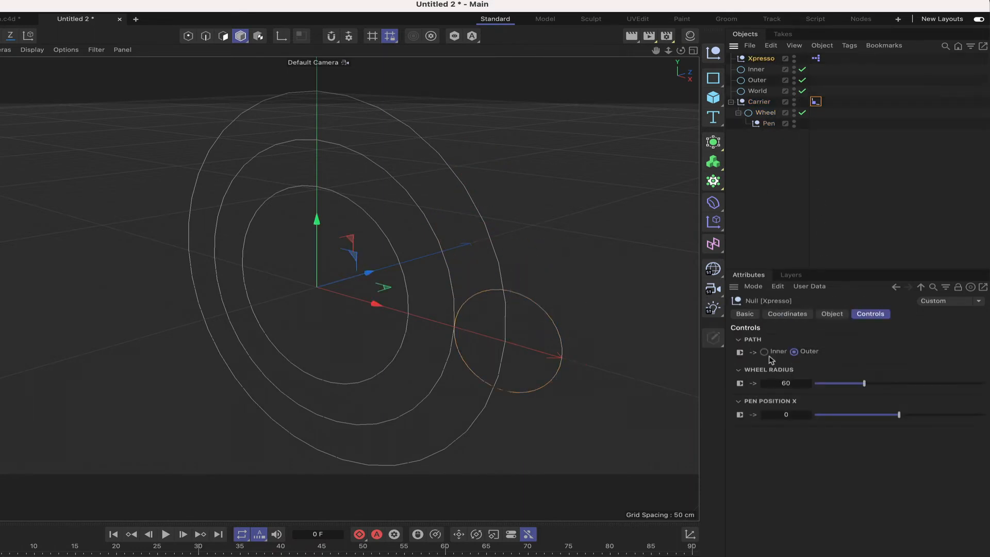
click(764, 351)
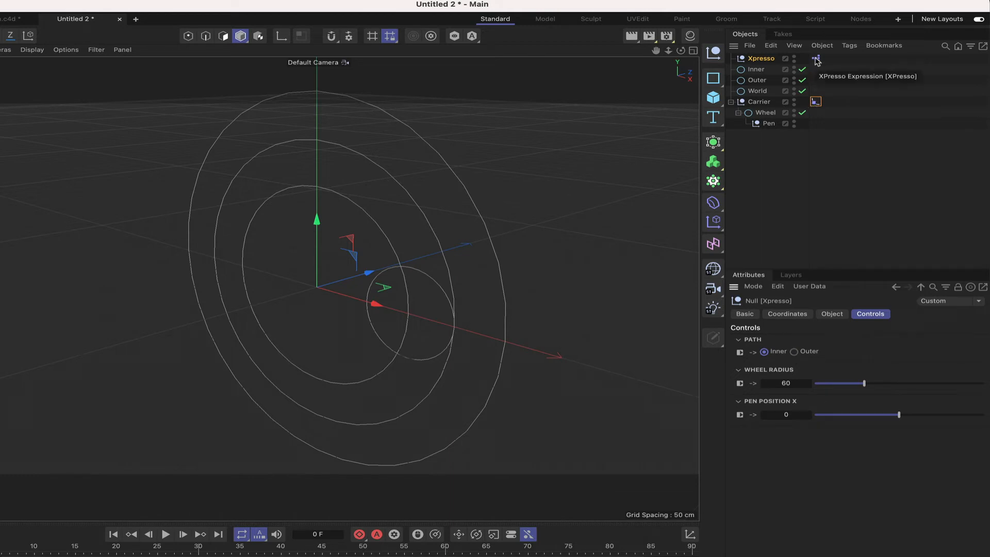
click(815, 102)
drag(847, 372, 851, 373)
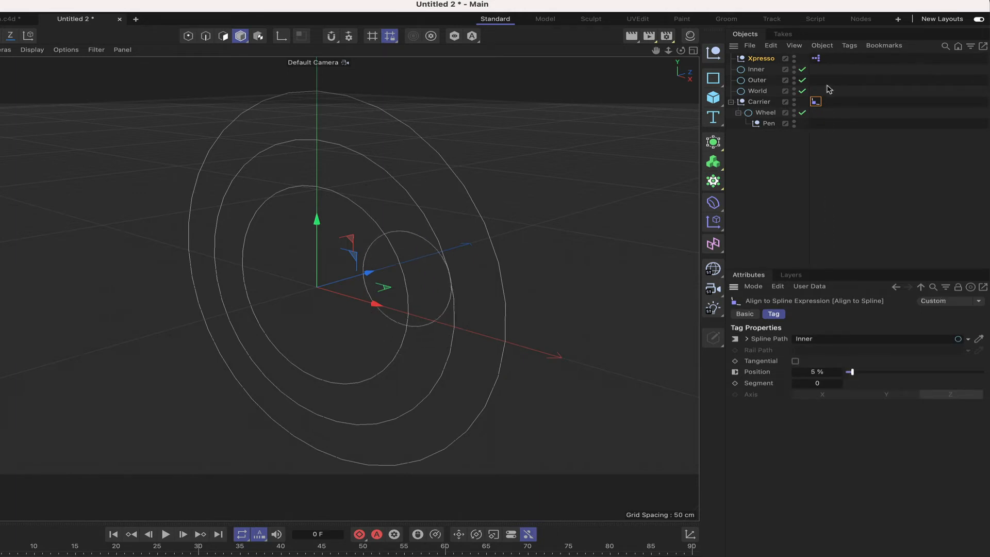
click(766, 113)
click(816, 101)
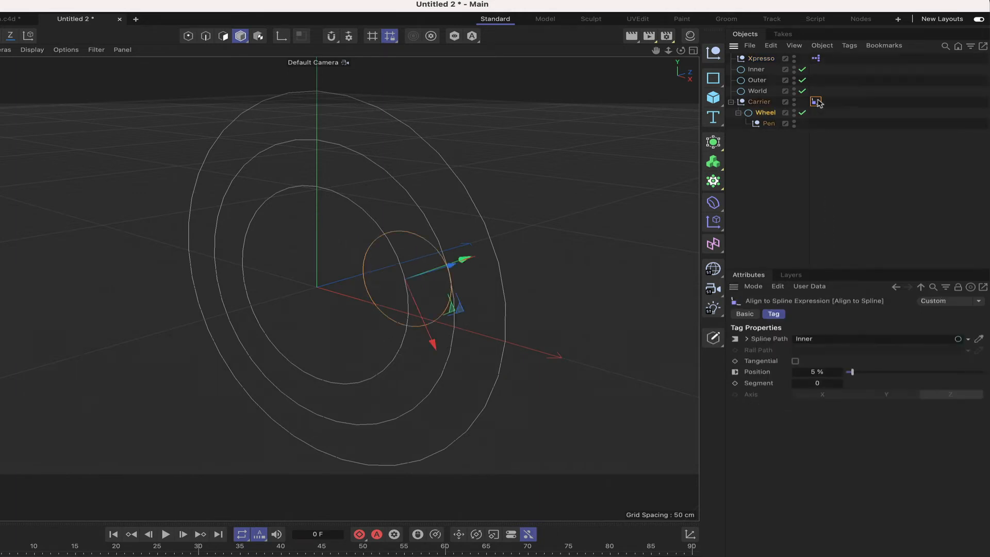
drag(852, 372, 822, 349)
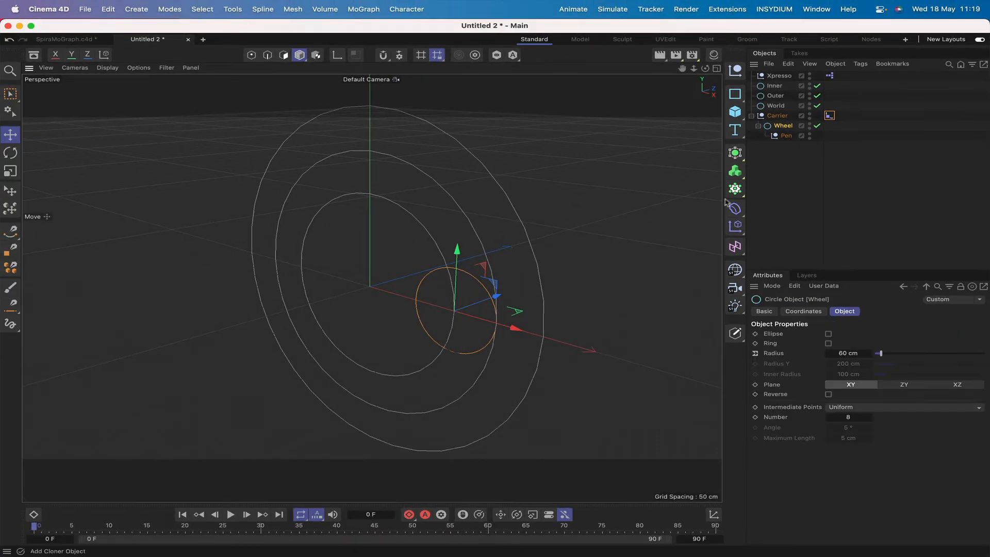
Add a MoGraph Tracer with the Wheel selected and place it below the Carrier hierarchy.
click(736, 194)
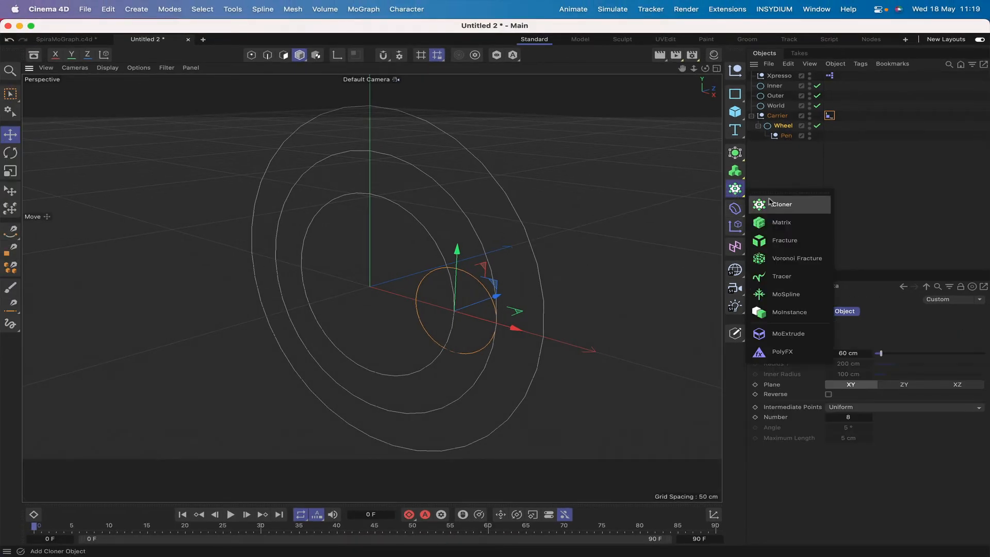
click(765, 278)
drag(764, 71, 765, 168)
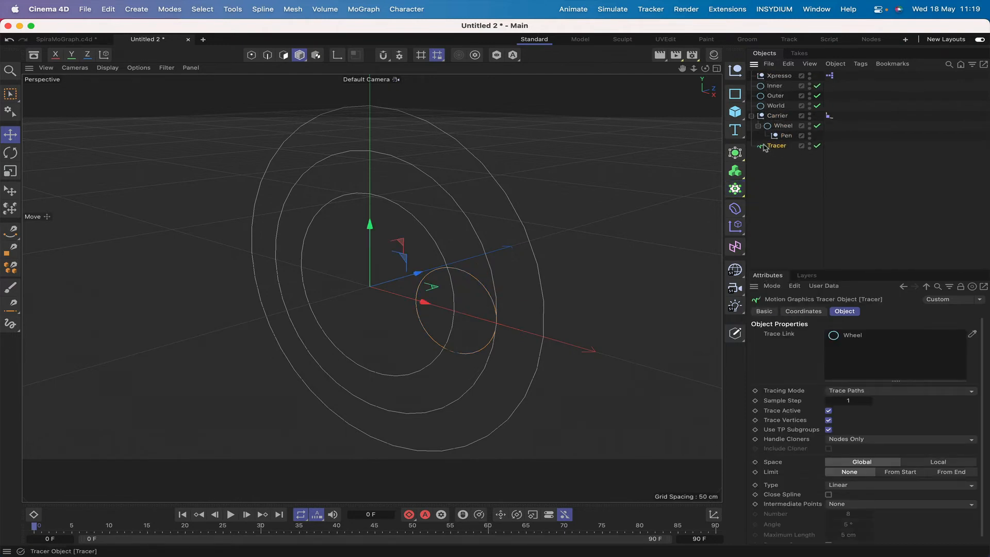
Add a Circle spline with a 0.5 cm radius and place it directly above the Tracer in the object hierarchy.
click(735, 94)
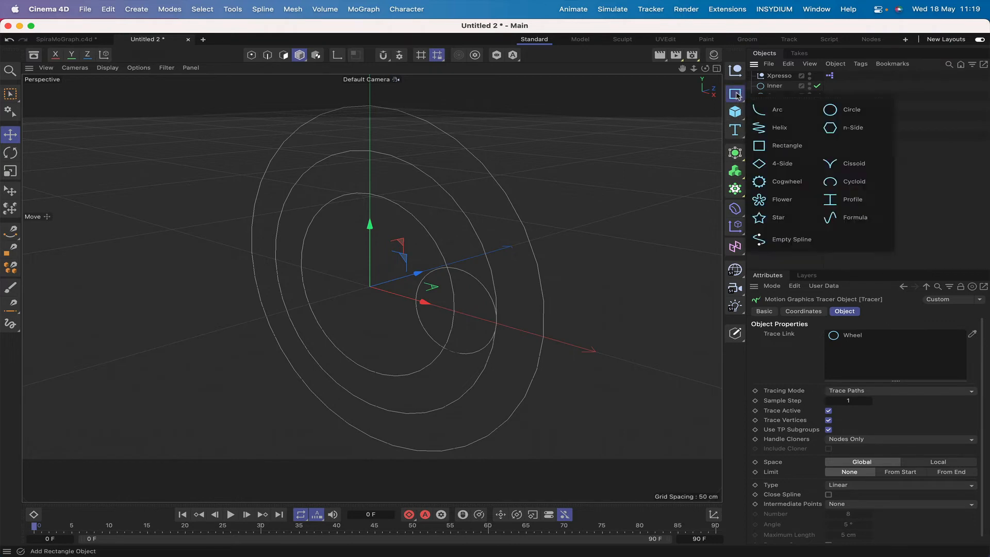
click(824, 110)
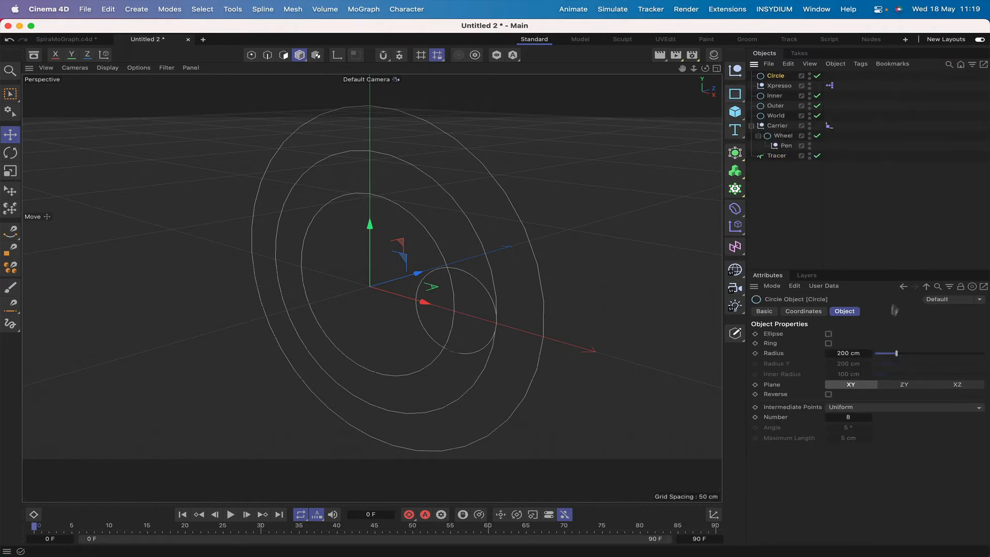
double_click(852, 353)
key(BackSpace)
text(0.5)
key(Return)
drag(772, 77, 787, 155)
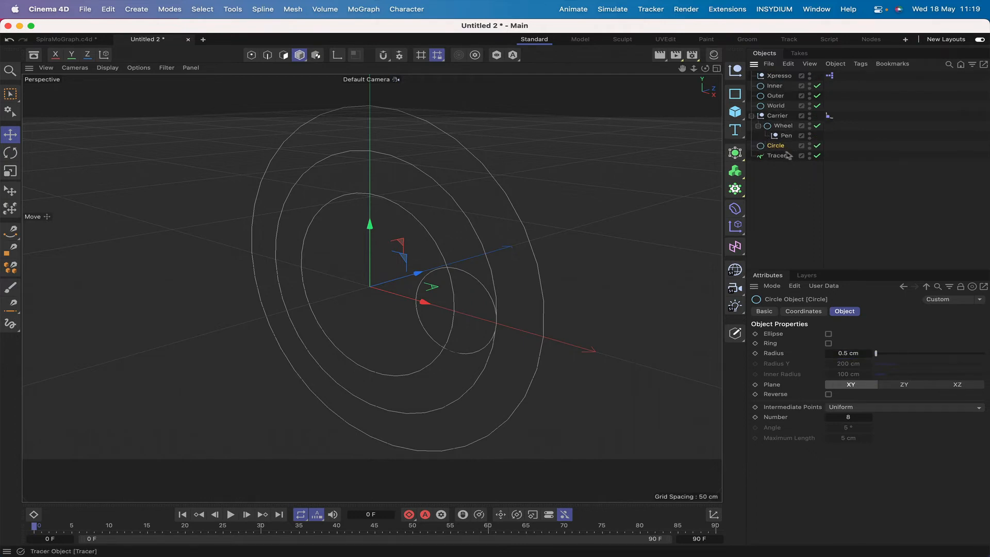
Create a Sweep as parent of the small Circle and put the Tracer inside it below the Circle.
click(738, 157)
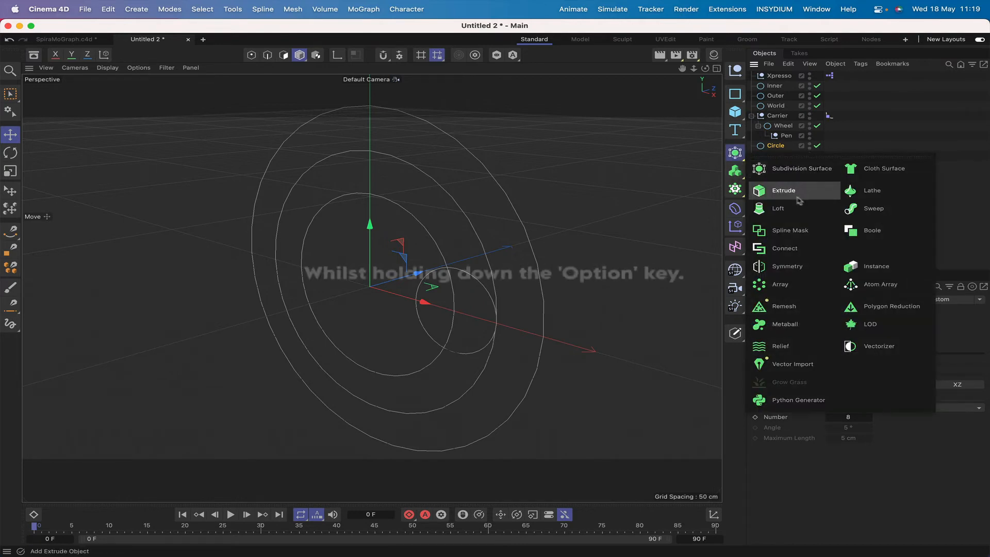
alt+click(866, 208)
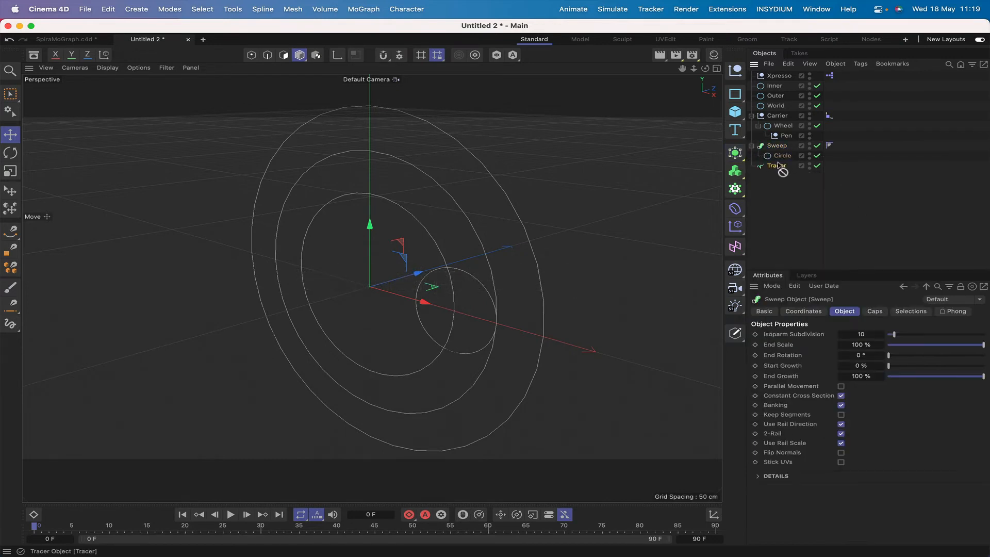
drag(780, 164, 780, 164)
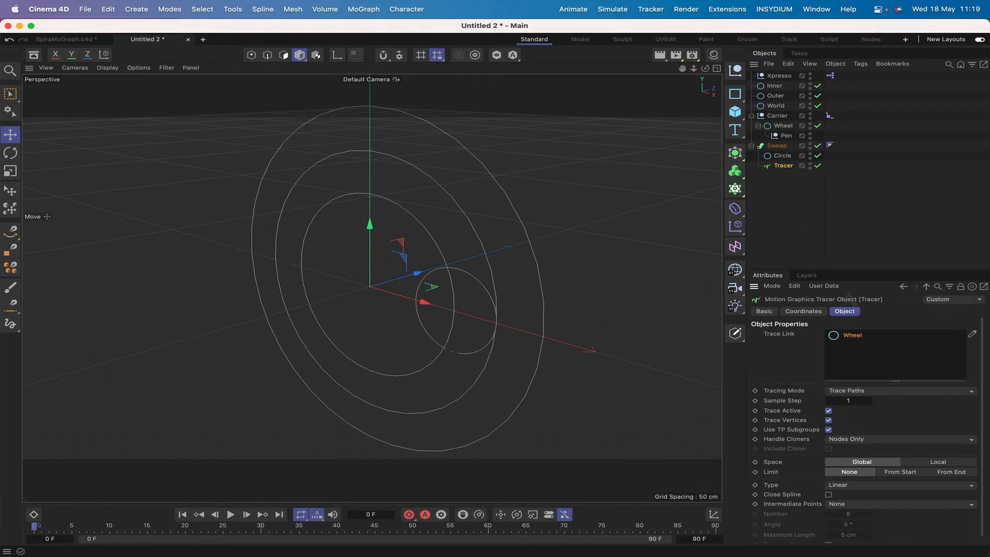
Replace the Wheel with the Pen null in the Tracer's Trace Link.
click(852, 335)
key(Delete)
drag(786, 138, 836, 340)
scroll(808, 333, down, 1)
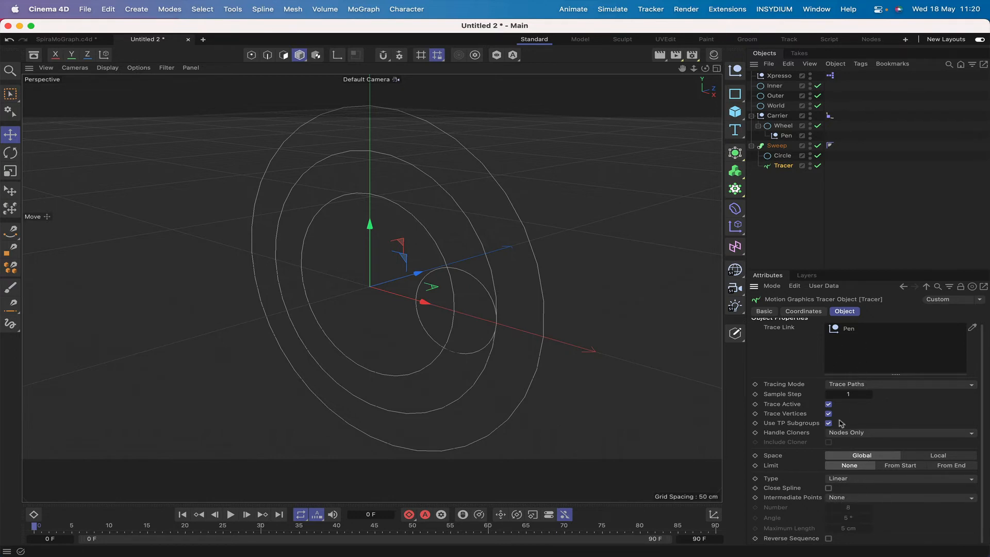
scroll(780, 382, up, 1)
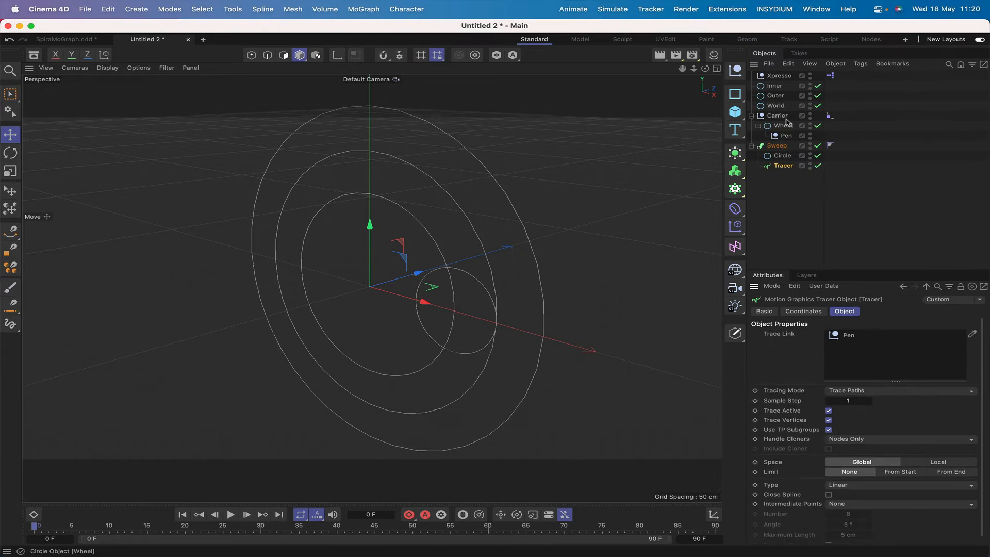
Set Pen Position X to 30 in the Xpresso null's controls.
click(787, 77)
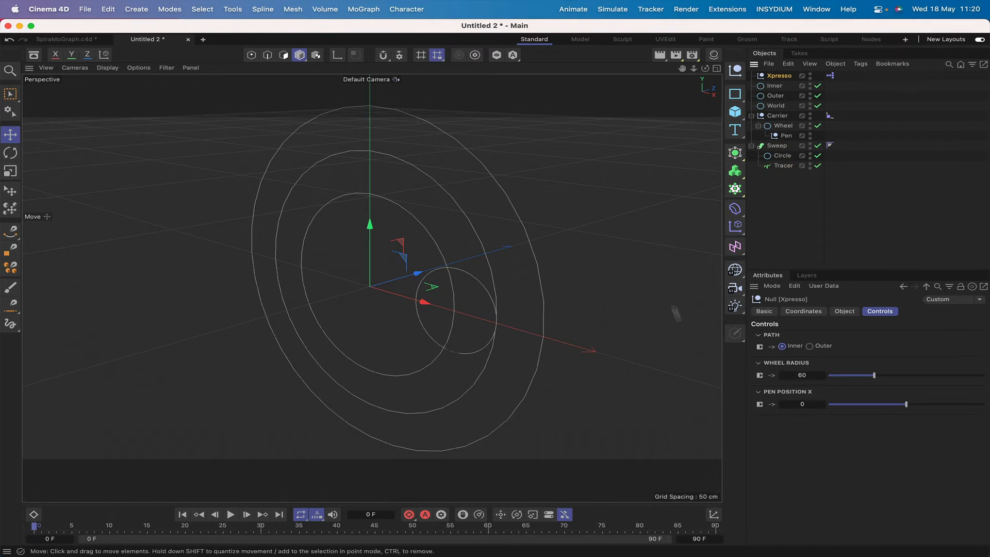
click(787, 136)
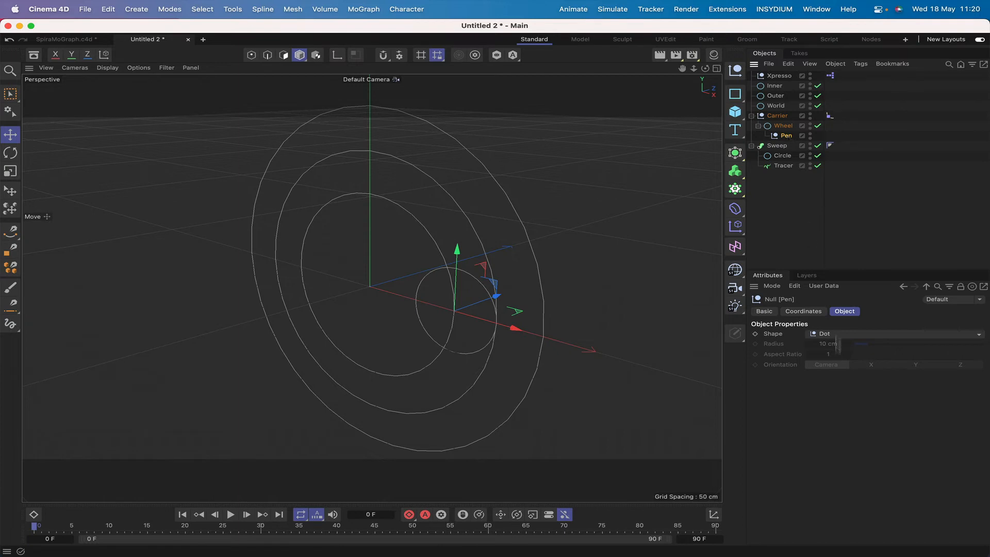
click(779, 75)
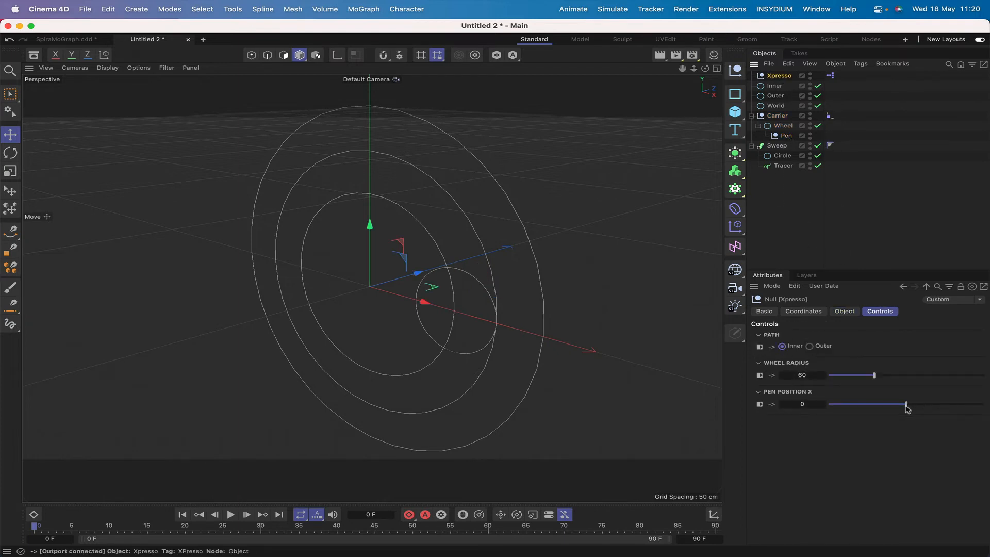
drag(906, 405, 919, 405)
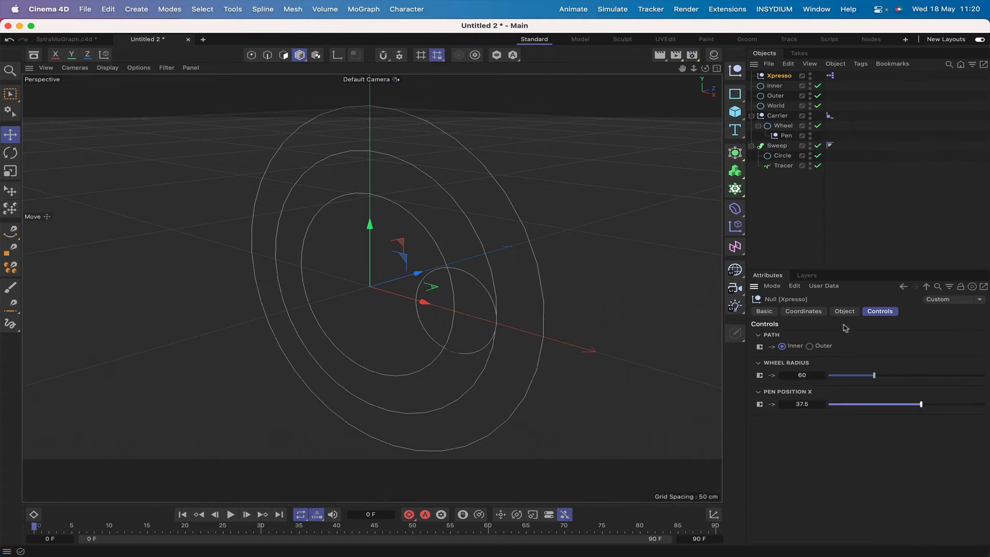
click(802, 406)
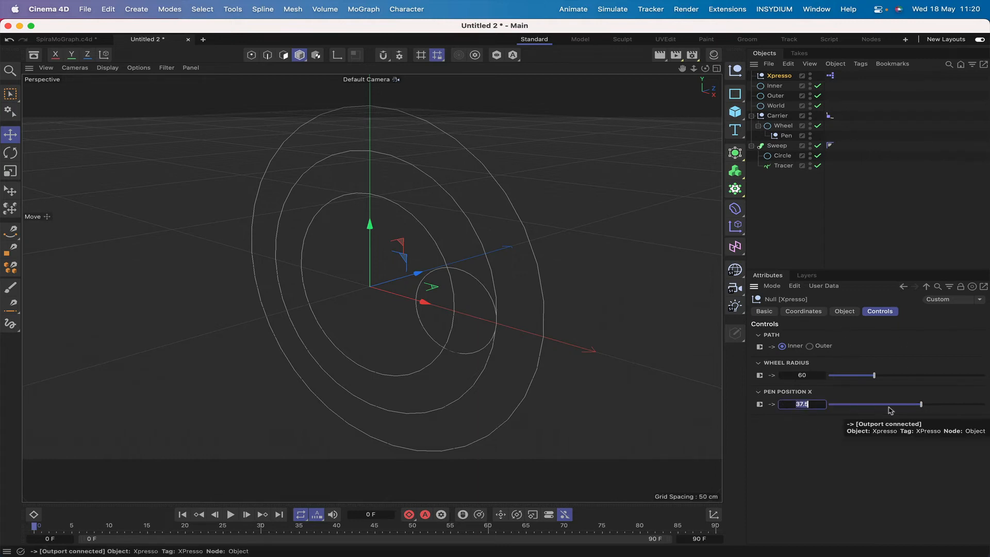
text(30)
key(Return)
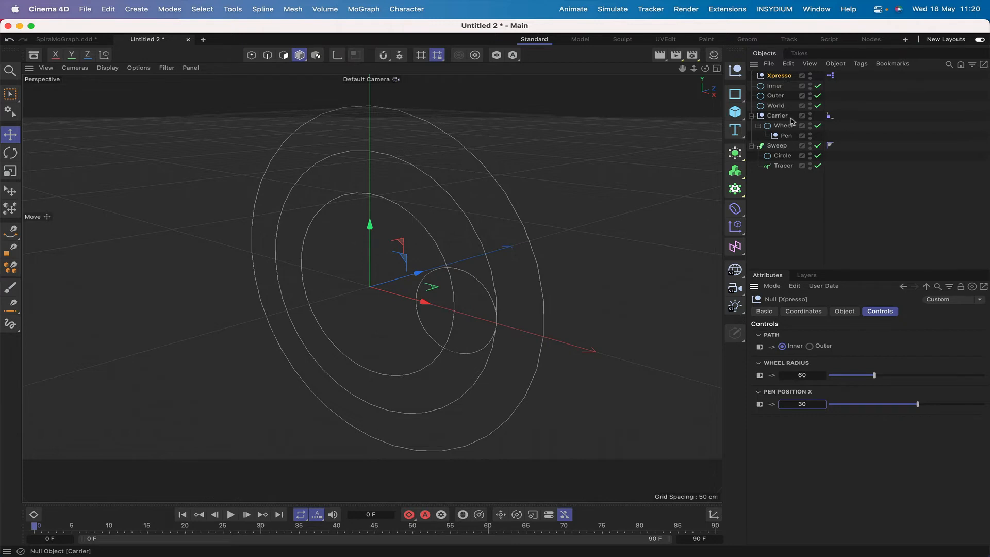
Show the settings of the Carrier's Align to Spline tag and extend the project length to 450 frames.
click(829, 116)
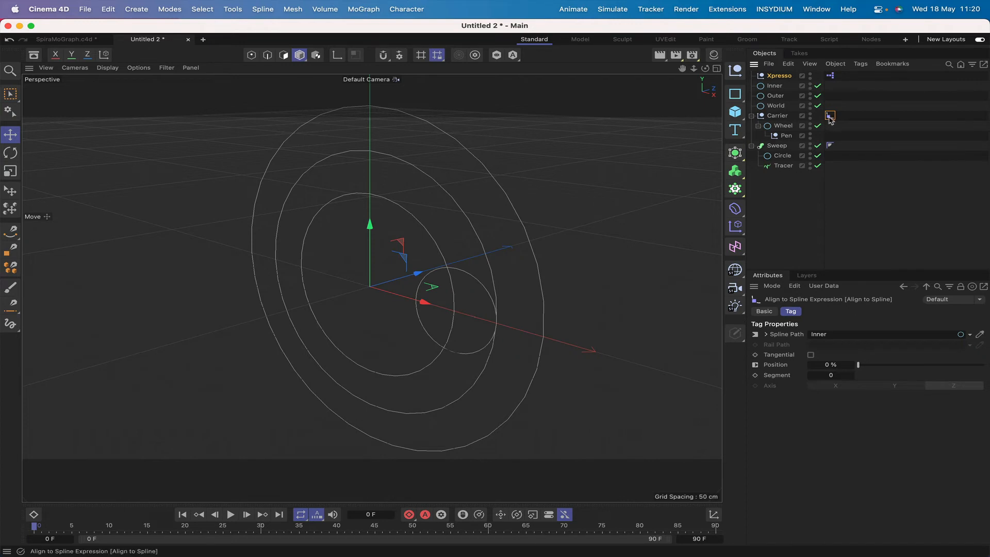
double_click(695, 537)
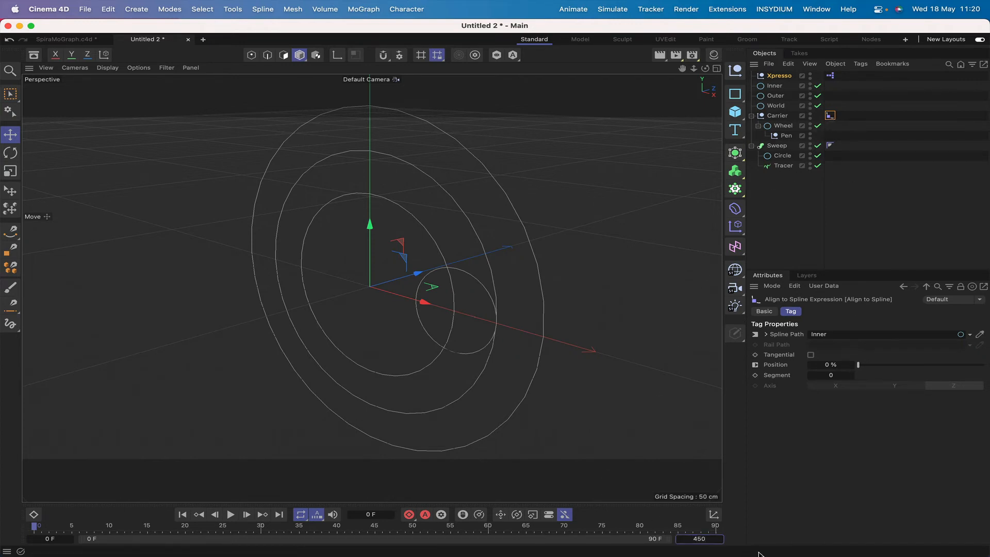
key(Return)
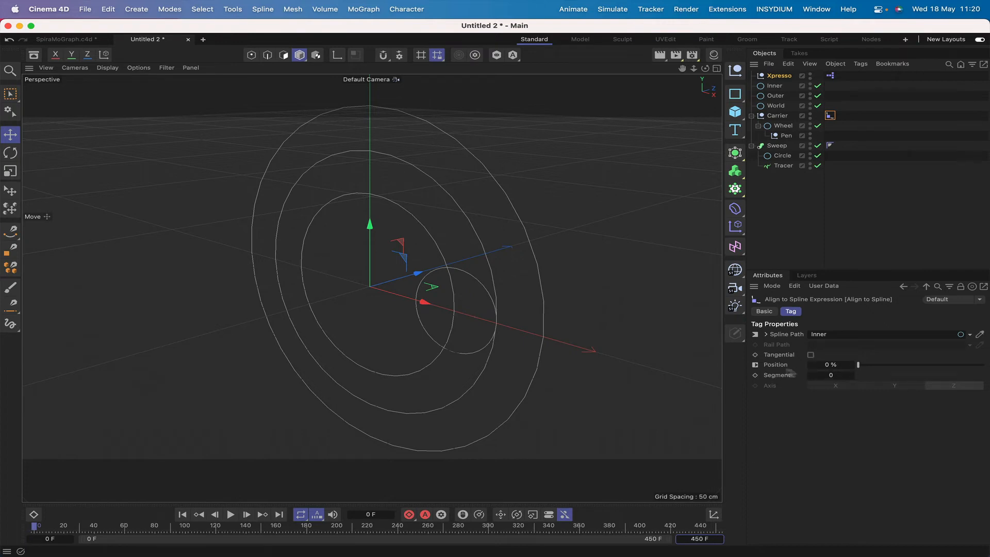
Keyframe the Align to Spline tag's Position at 0% on frame 0 and 100% on frame 450.
click(756, 365)
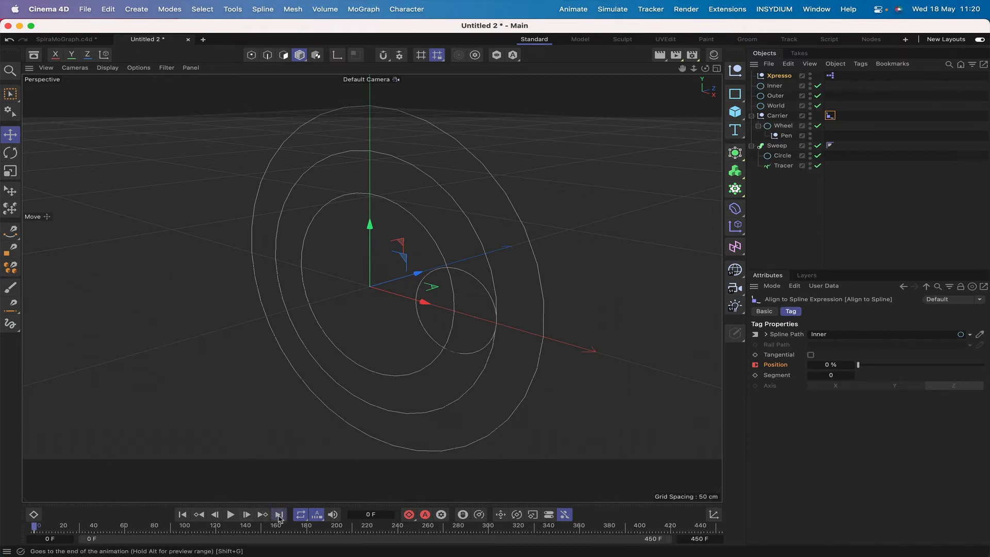
click(279, 514)
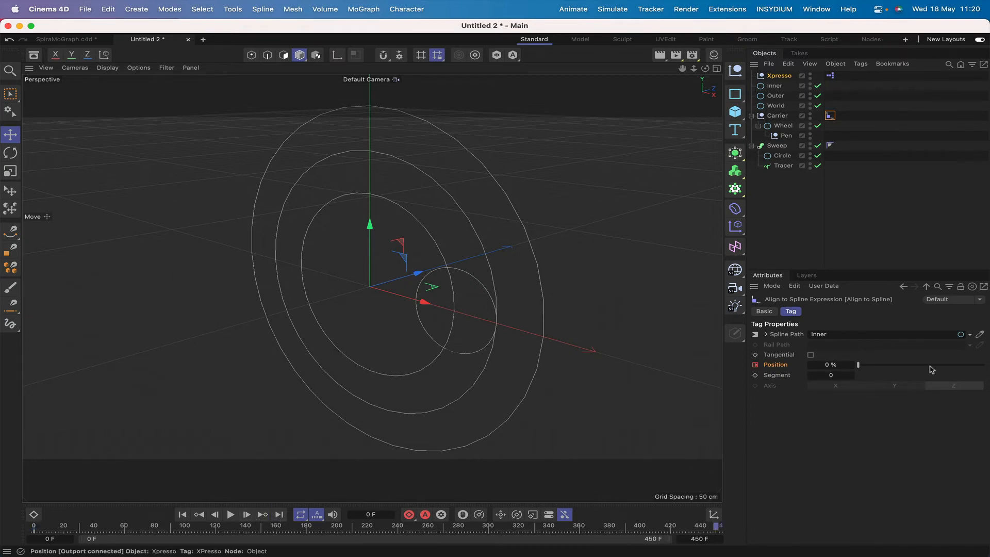
click(838, 365)
text(100)
key(Return)
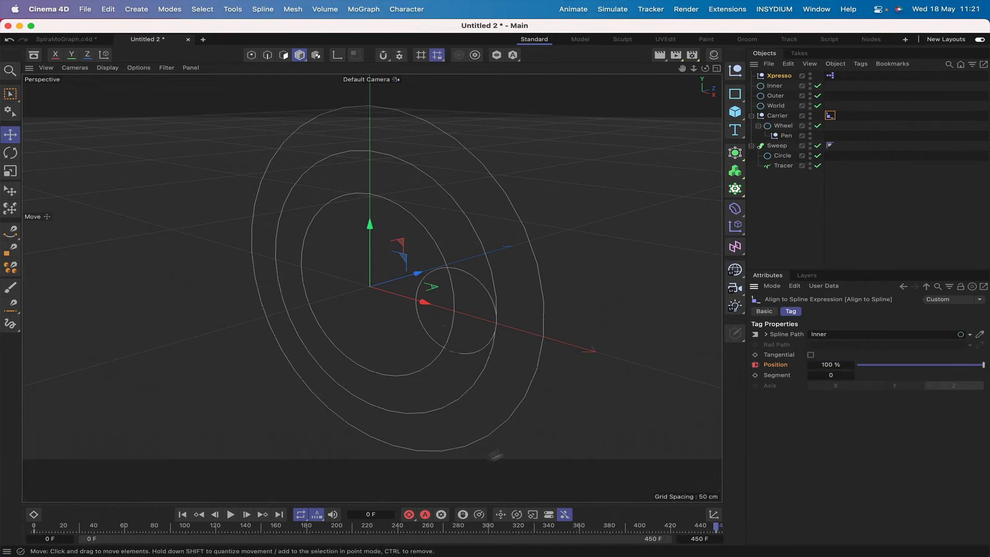
Play the animation from the first frame to check the line traced by the pen.
click(182, 515)
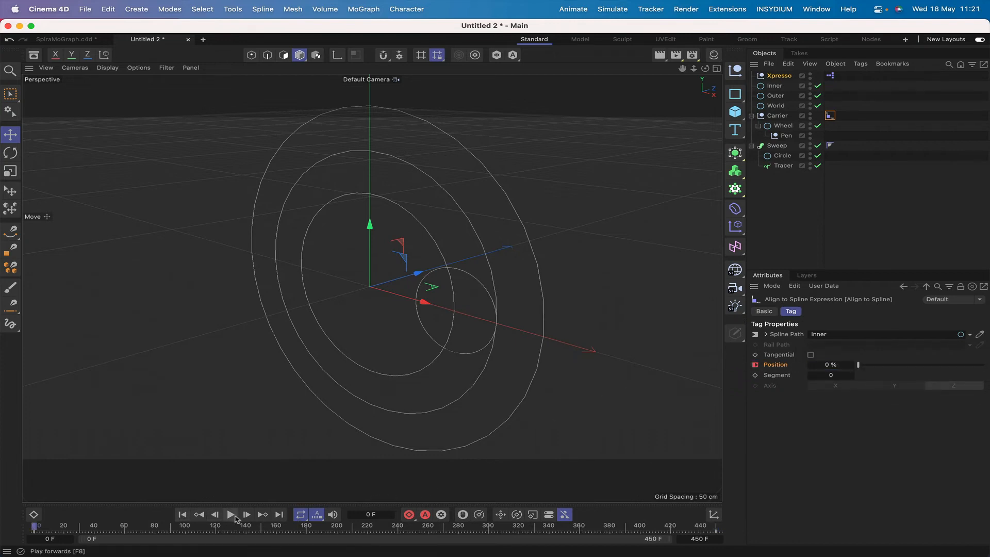
click(232, 515)
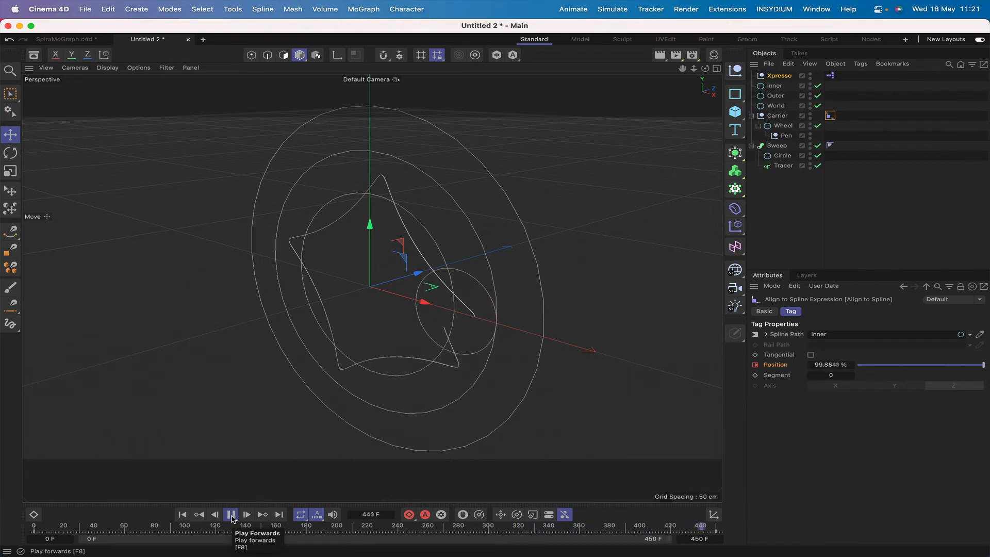
click(230, 515)
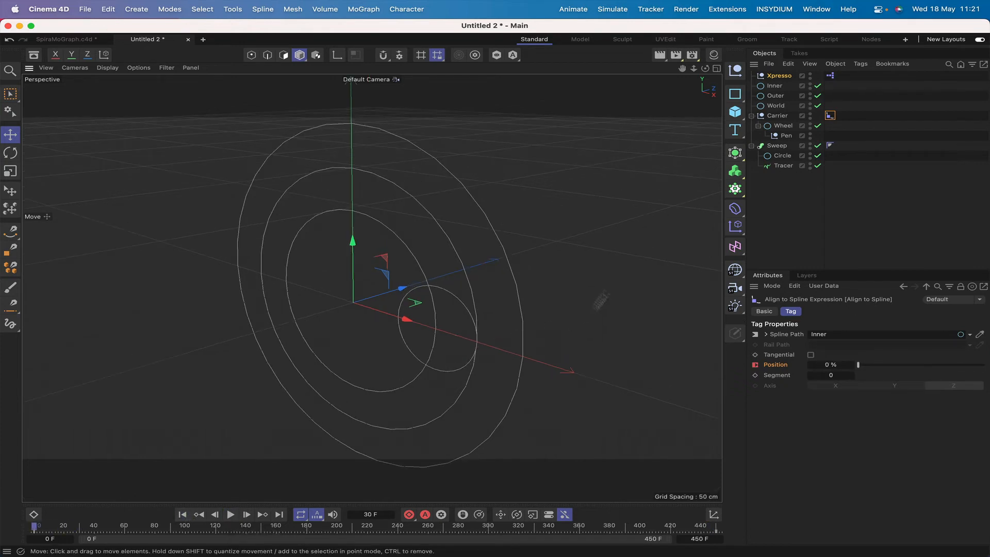
Set the Align to Spline Position keys to linear interpolation in the F-Curve timeline, and close it.
click(816, 8)
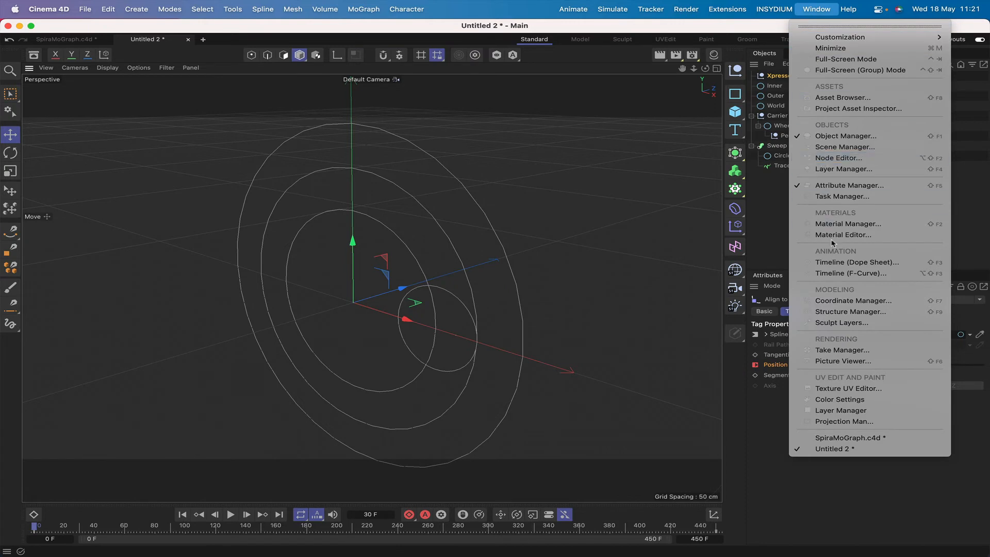
click(846, 274)
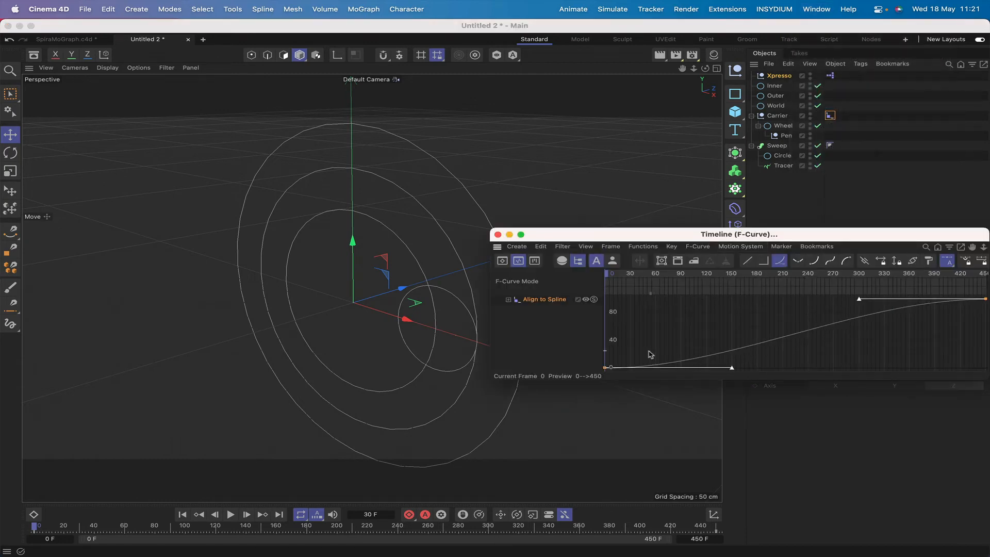
click(748, 261)
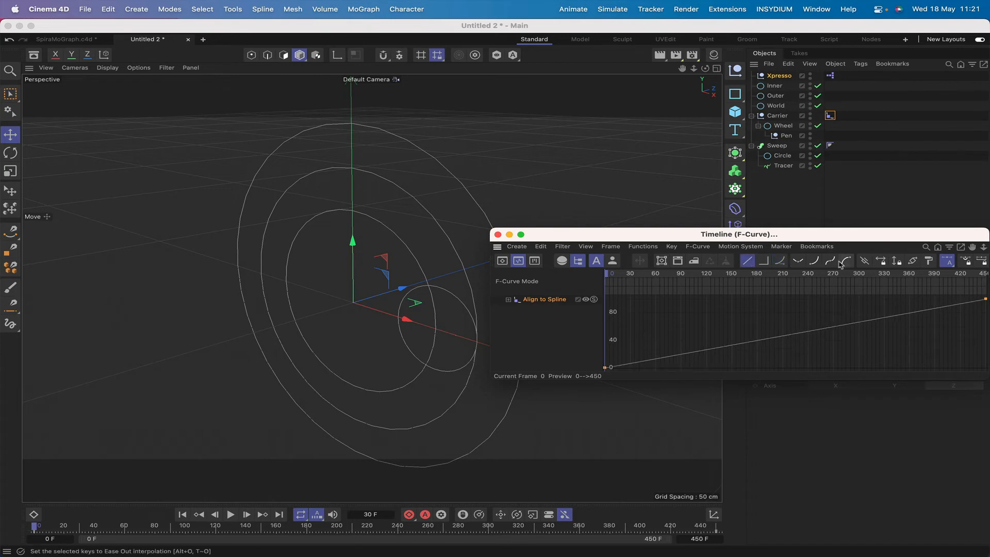
click(498, 236)
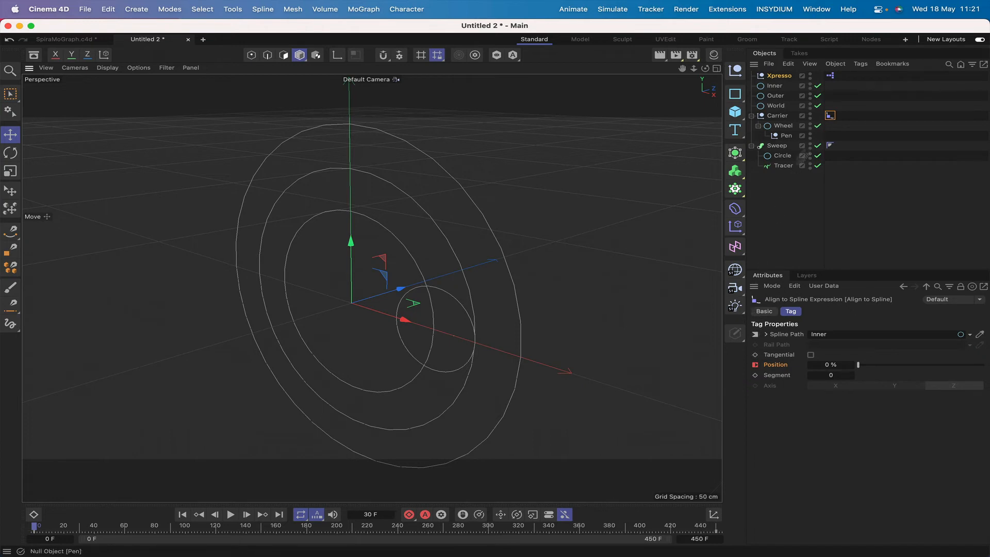
Set Wheel Radius to 50 in the Xpresso null's controls.
click(780, 78)
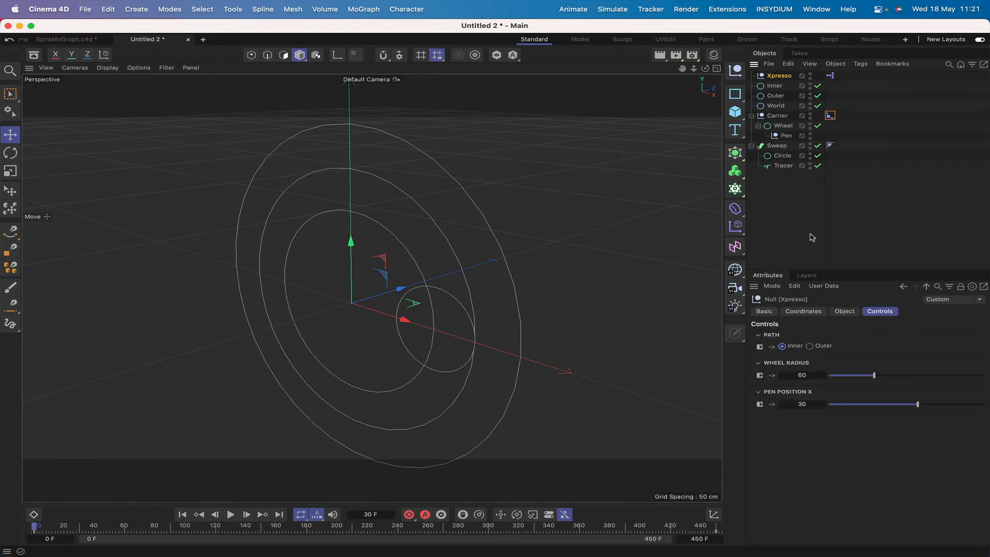
click(802, 376)
text(50)
key(Return)
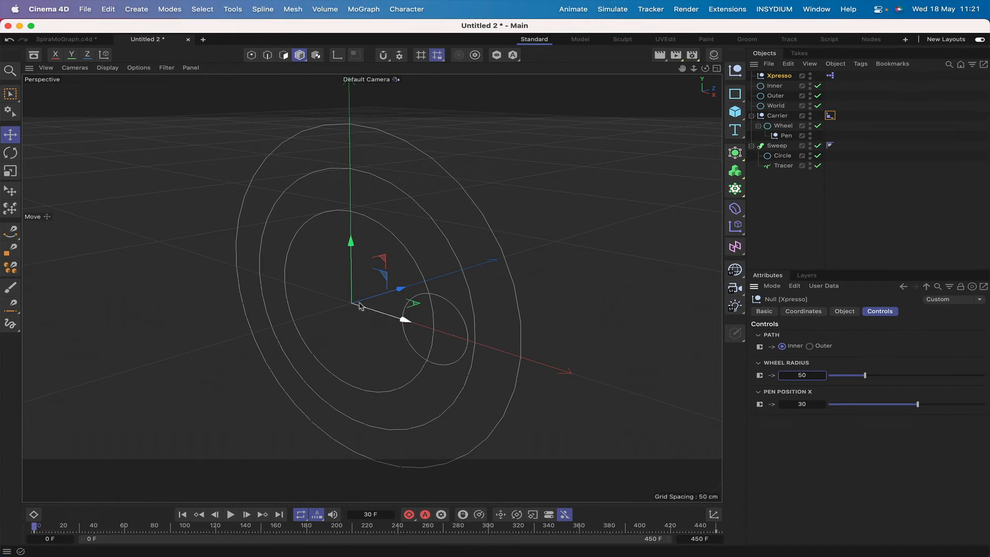
Examine the node network and the XGroup's expanded node list in the XPresso Editor, then close the editor.
double_click(830, 76)
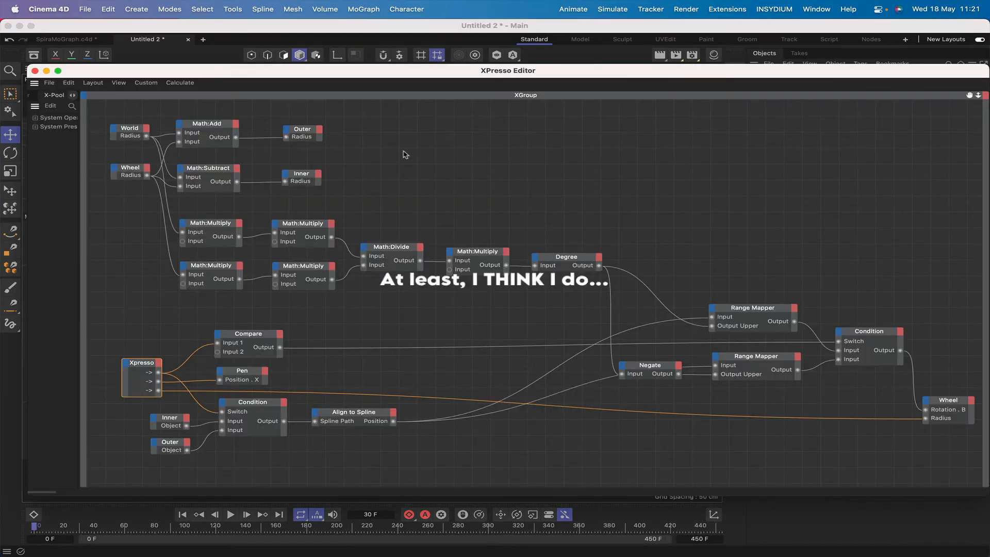
drag(137, 72, 231, 61)
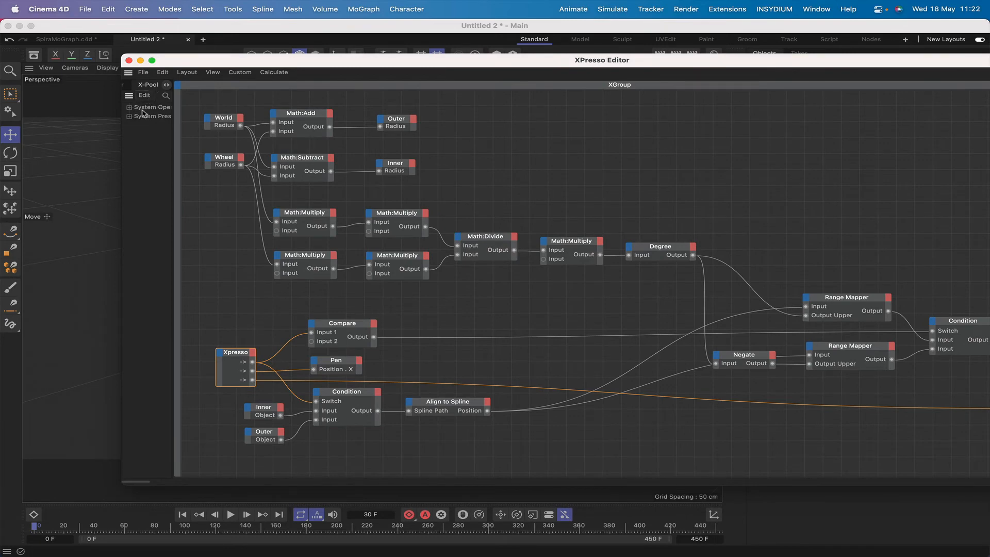
drag(173, 191, 261, 191)
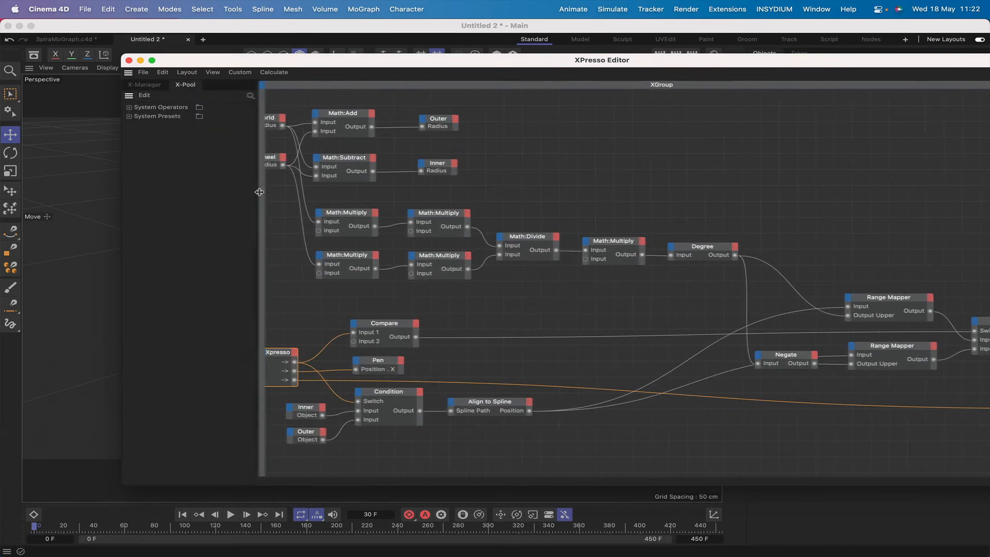
click(148, 87)
click(129, 108)
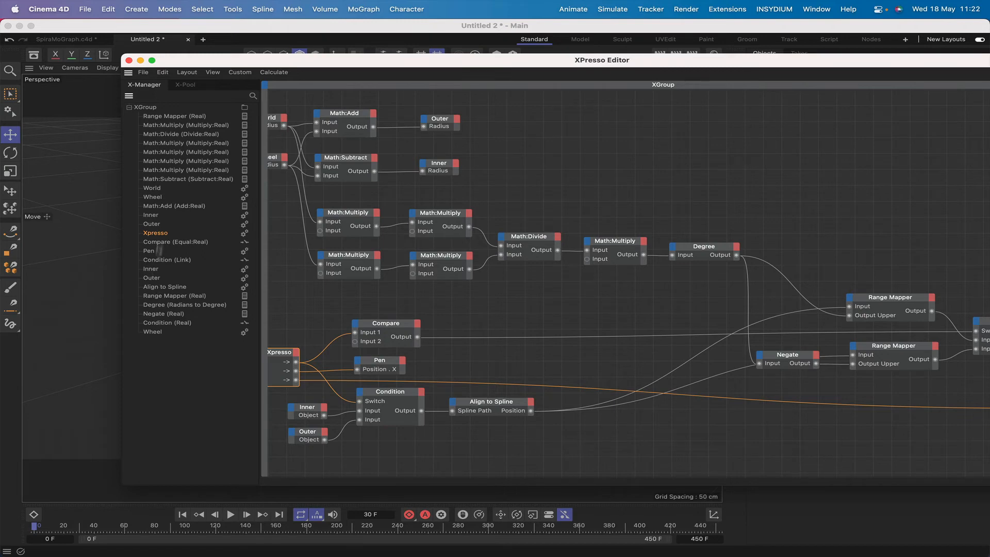
click(129, 61)
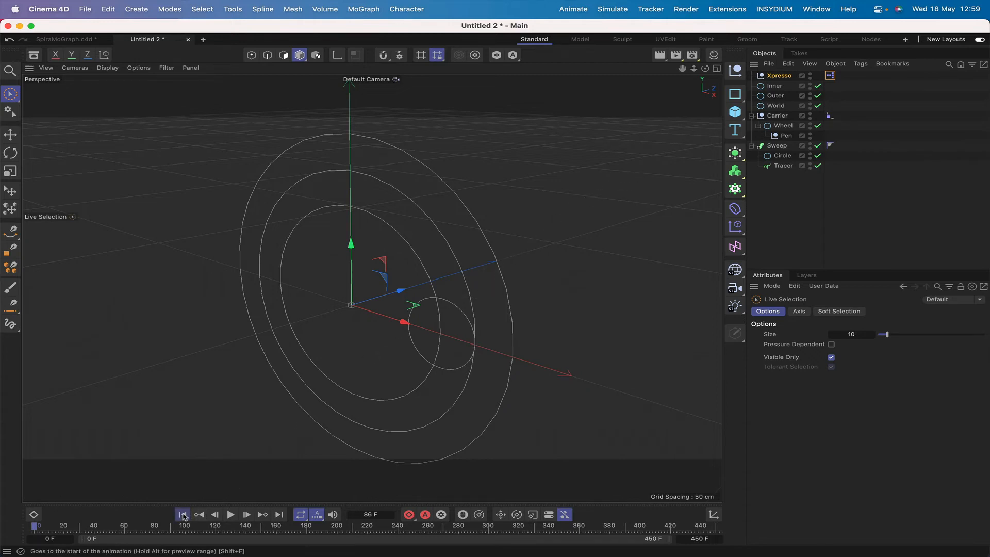
Play the first part of the animation with the Xpresso null selected to check the wheel's motion.
click(789, 76)
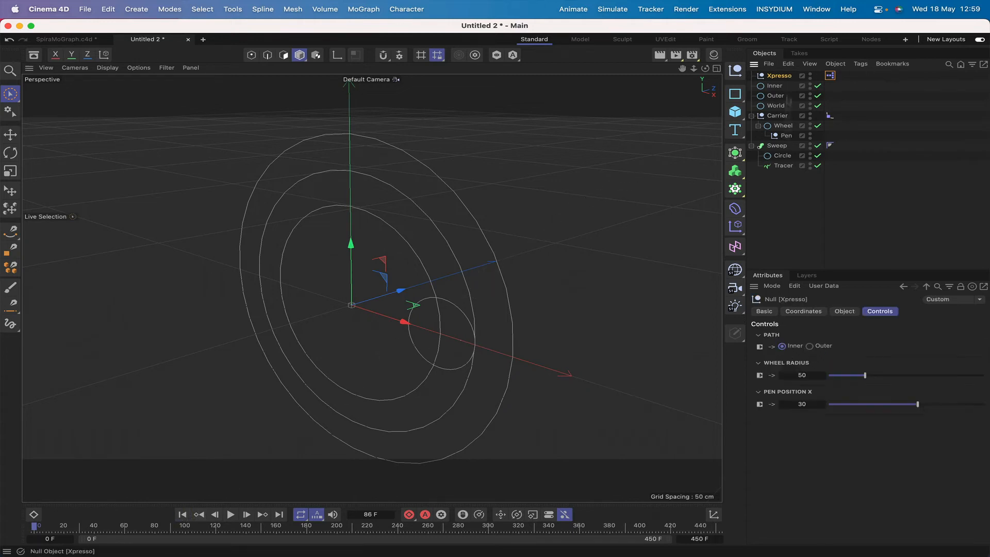
click(231, 515)
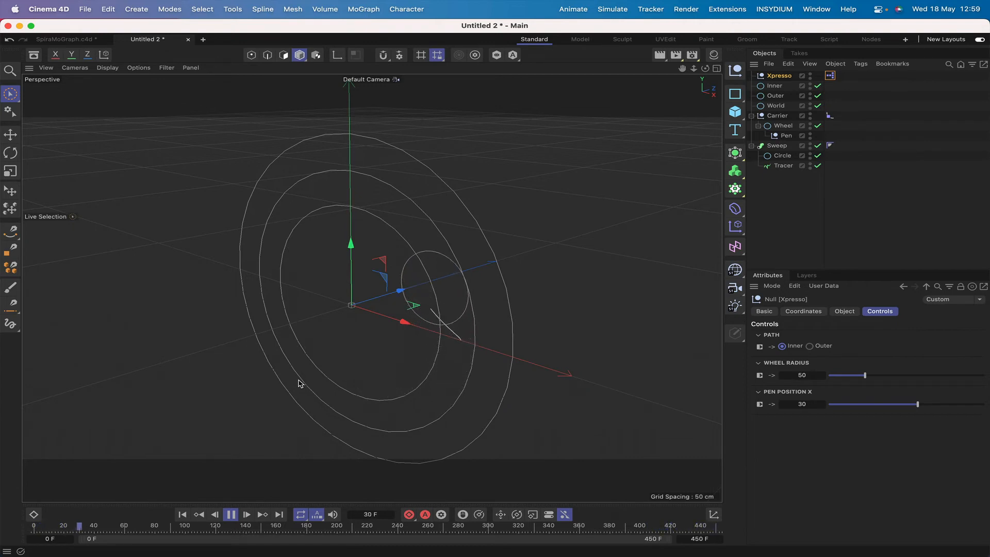
key(F8)
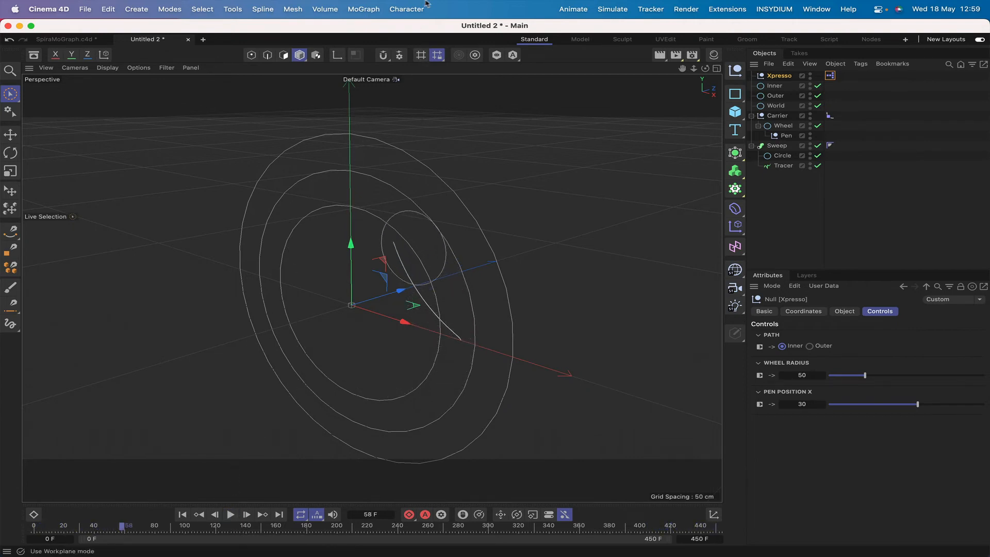
Set the animation's play mode to Simple and return to the keyframe at the start of the timeline.
click(572, 8)
mouse_move(582, 49)
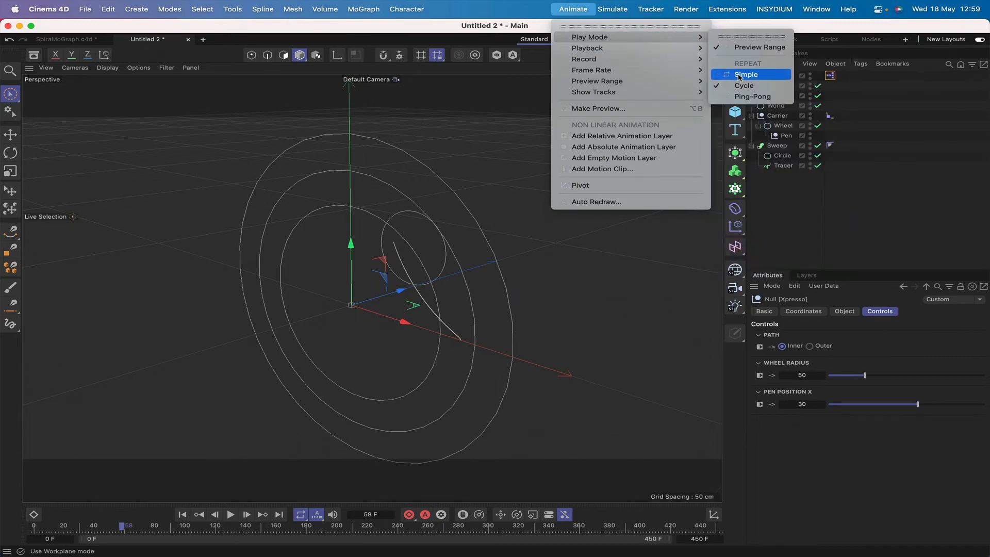
click(743, 75)
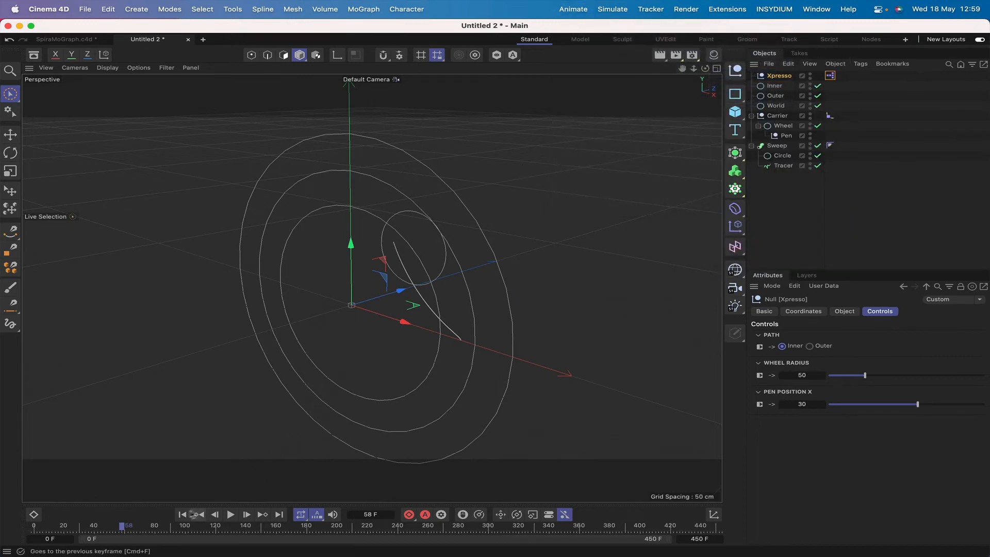
click(196, 514)
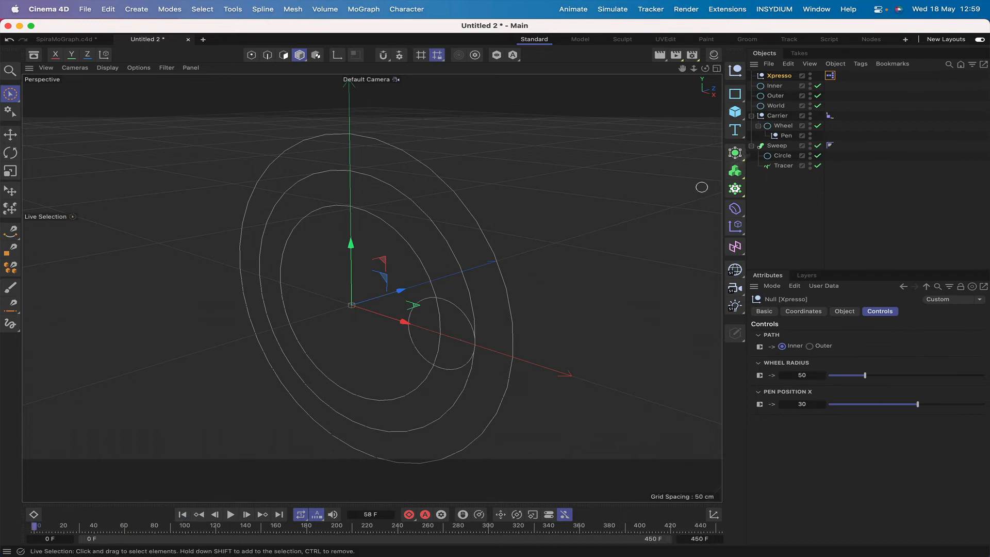
Set the Sweep's Display Color to Automatic with a bright green of RGB 61, 255, 33.
click(776, 146)
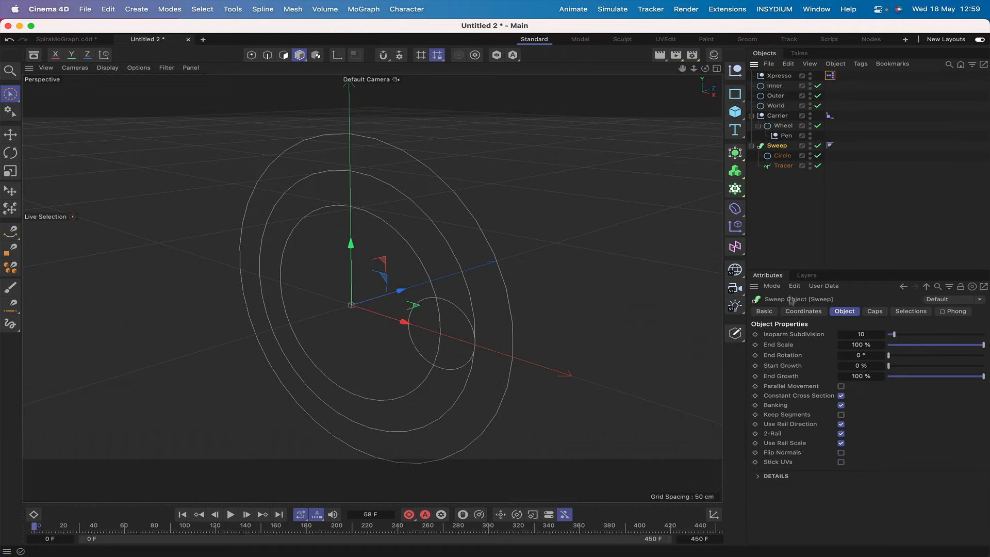
click(766, 311)
click(835, 402)
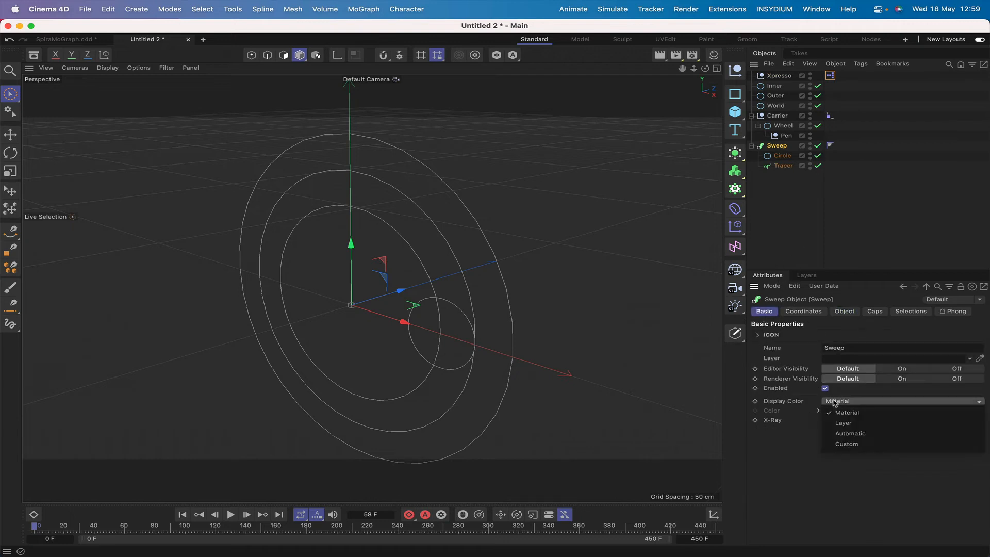
click(847, 435)
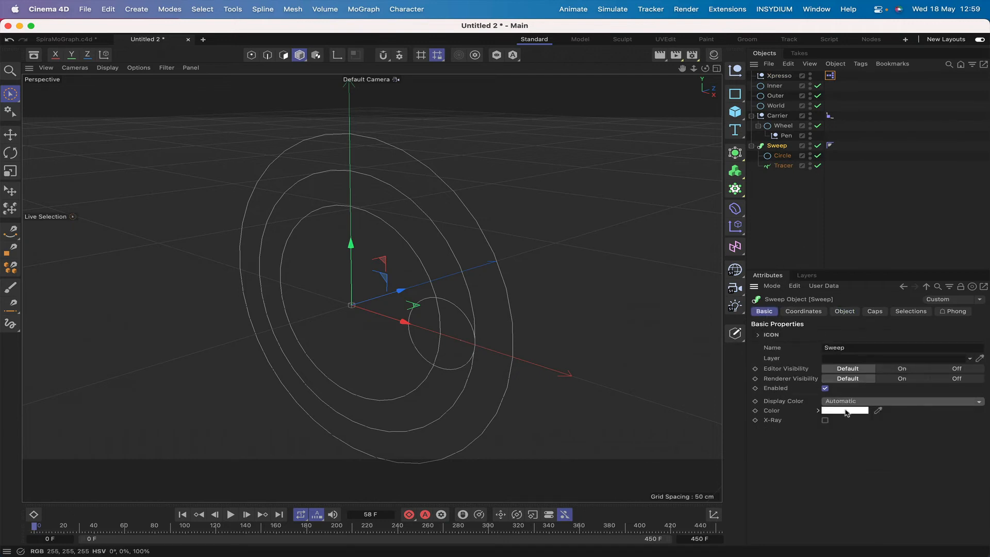
click(845, 411)
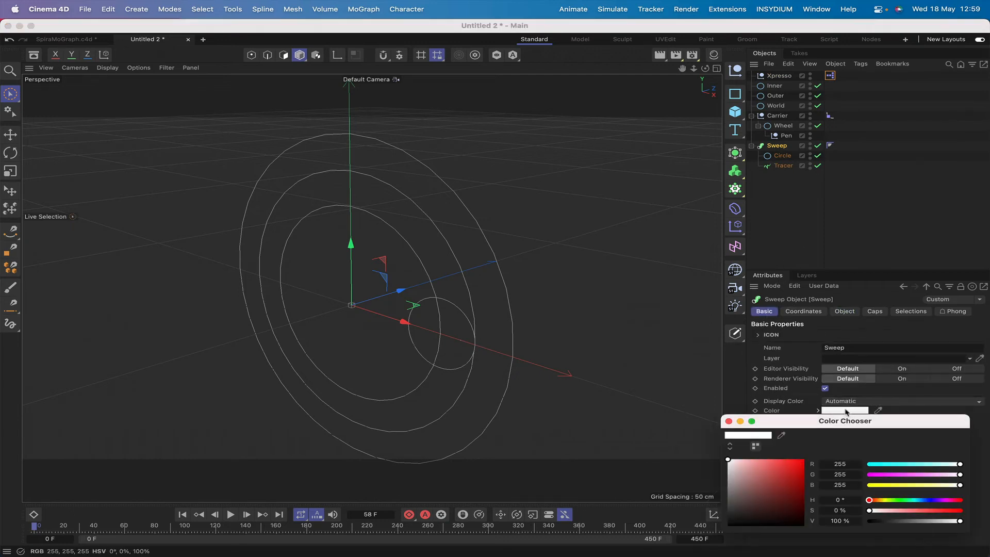
click(882, 485)
click(891, 465)
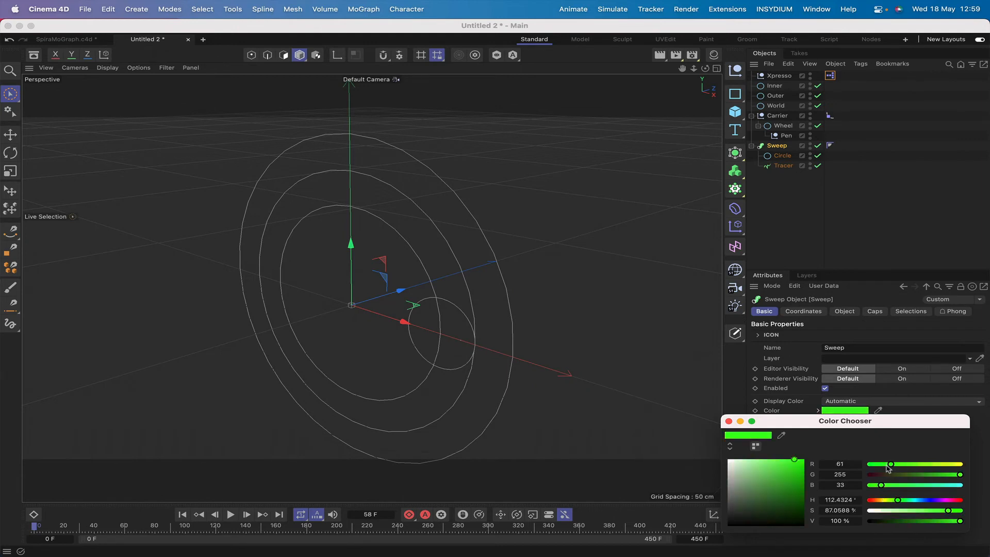
click(729, 421)
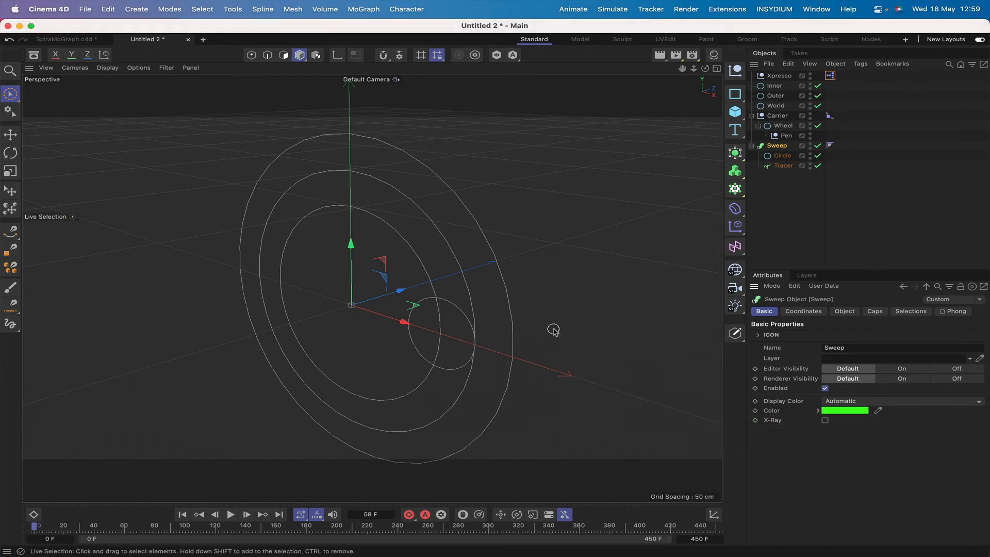
Deselect all objects and play the whole animation to view the traced green line.
click(772, 189)
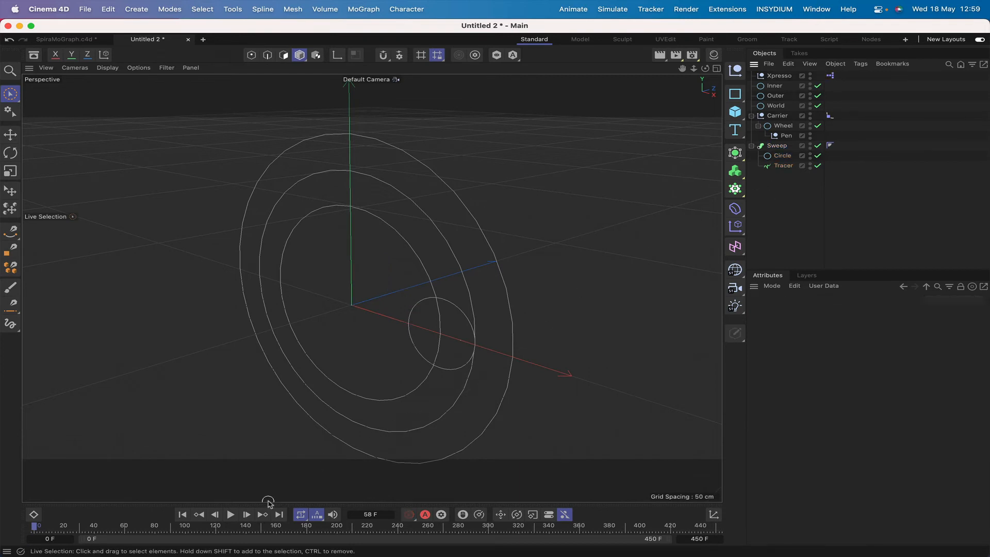
click(230, 514)
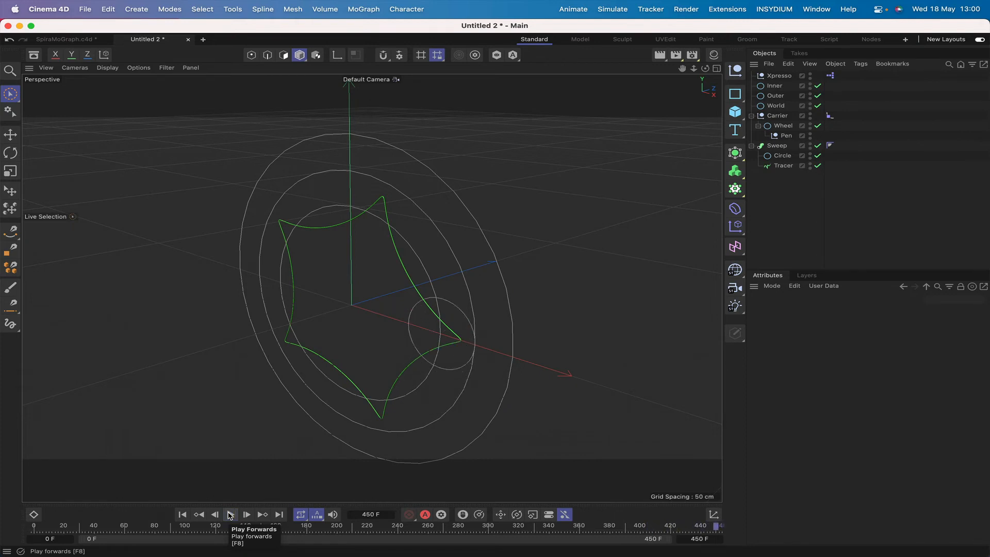
scroll(285, 438, up, 2)
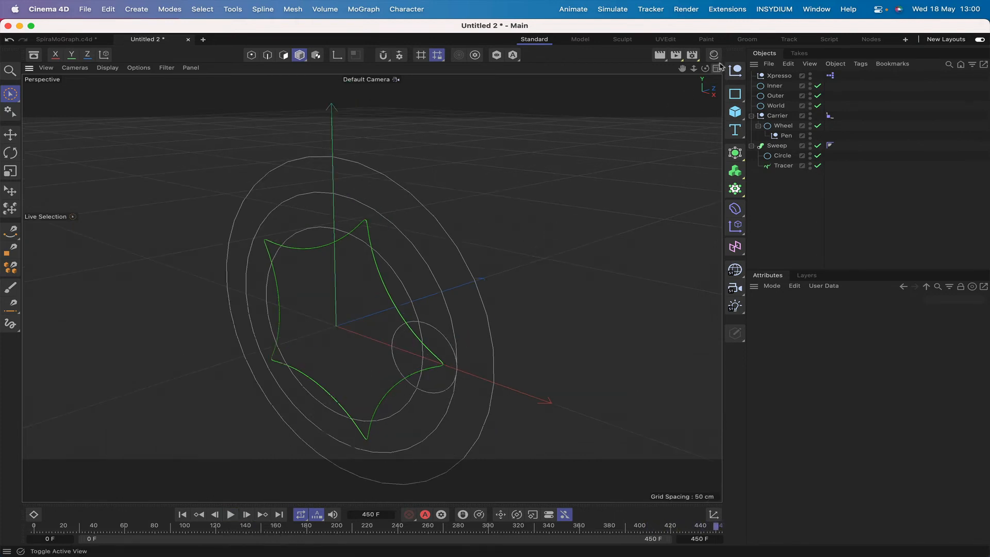
Switch the Xpresso null's path to Outer, play the whole animation from the first frame, and return to the start.
drag(705, 68, 719, 21)
drag(704, 69, 707, 58)
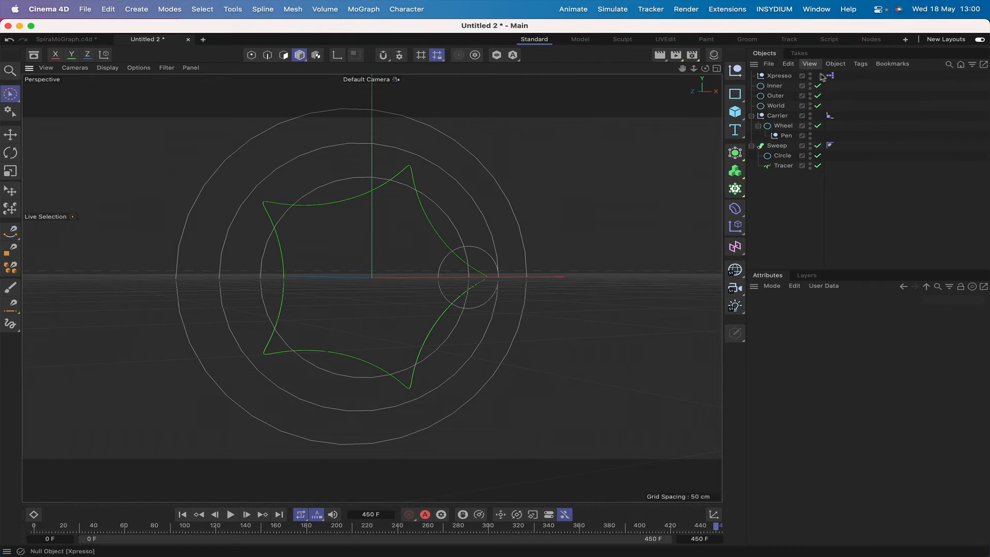
click(780, 77)
click(809, 434)
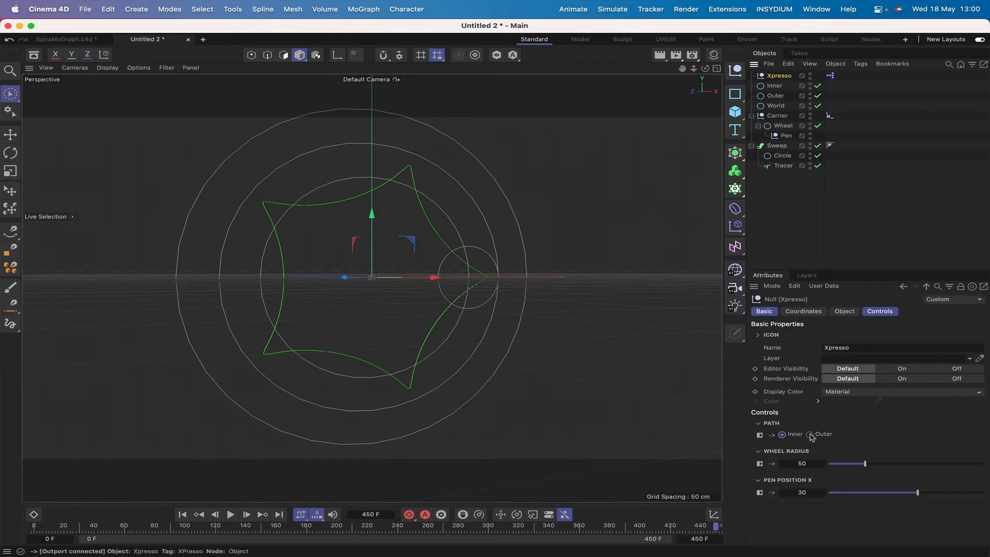
click(182, 514)
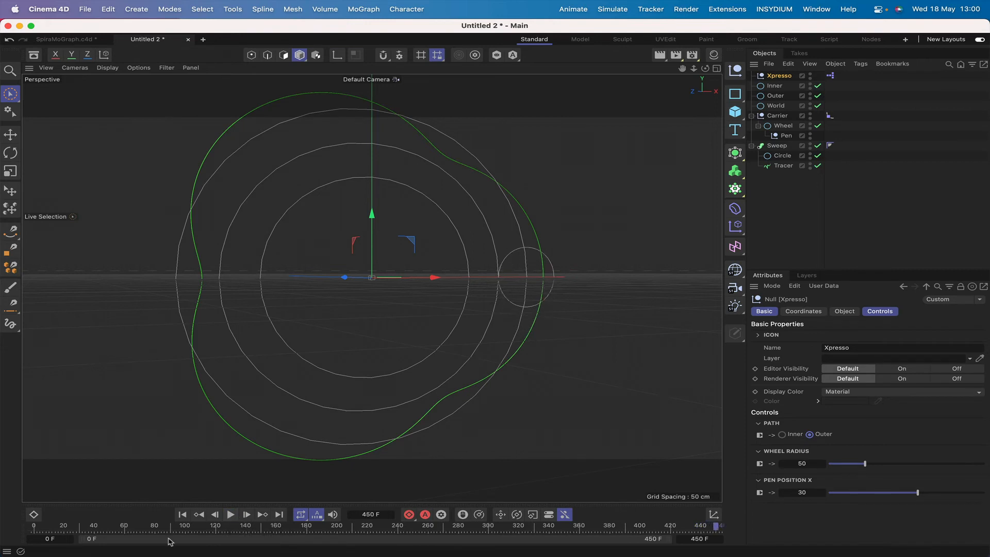
click(183, 515)
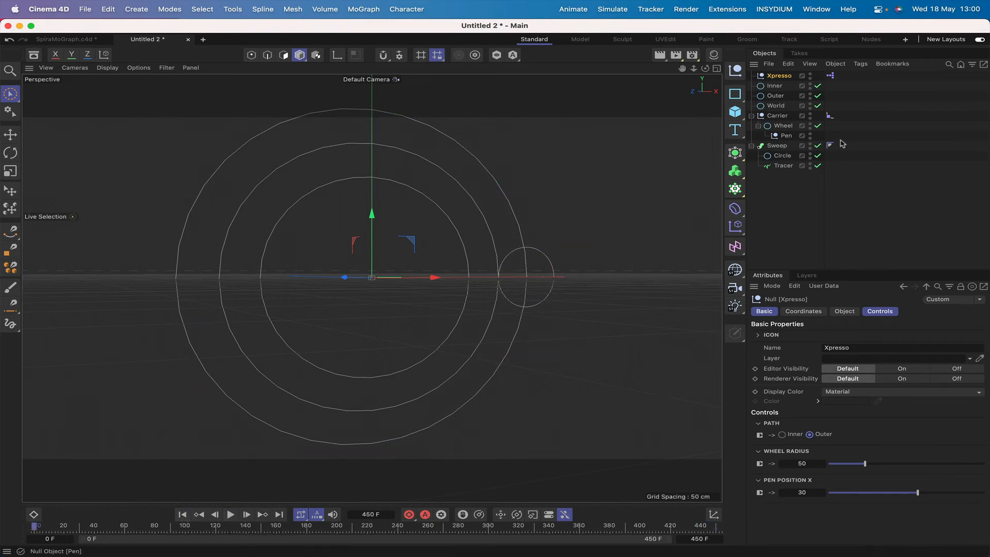
Set the Xpresso null's wheel radius to 100 and its pen position X to 100.
click(802, 463)
key(Return)
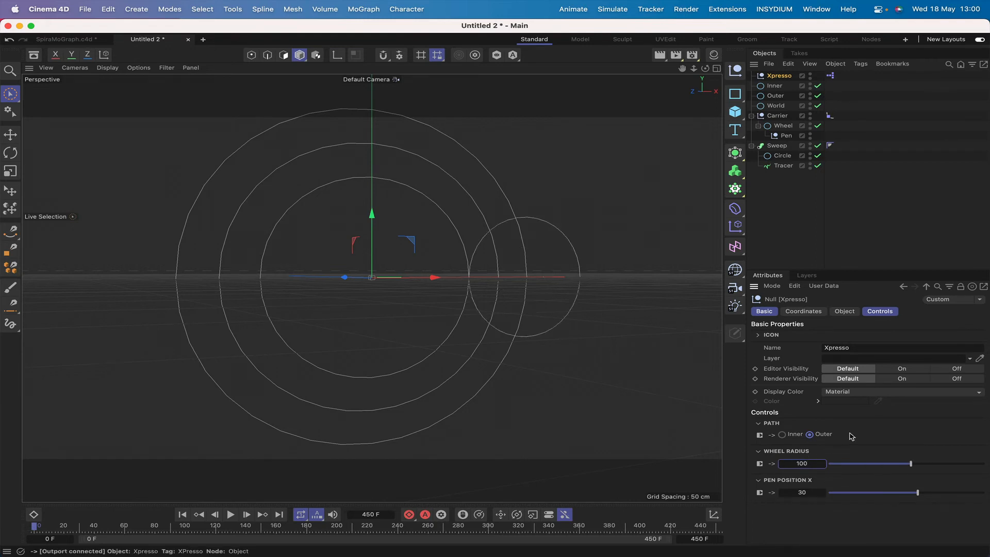
click(801, 492)
text(100)
key(Return)
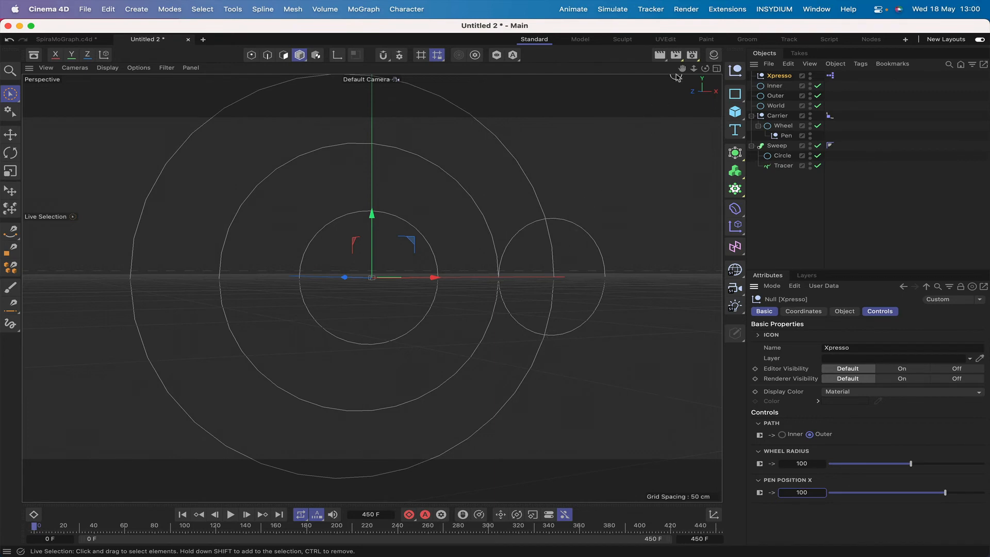
Play the whole animation from the start and examine the line traced along the outer path.
key(h)
drag(682, 68, 714, 58)
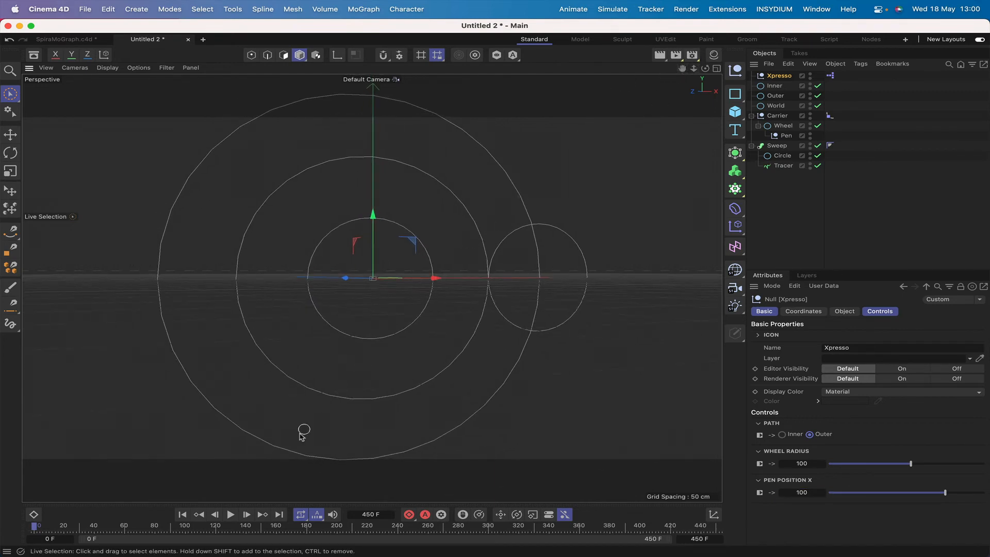
click(230, 515)
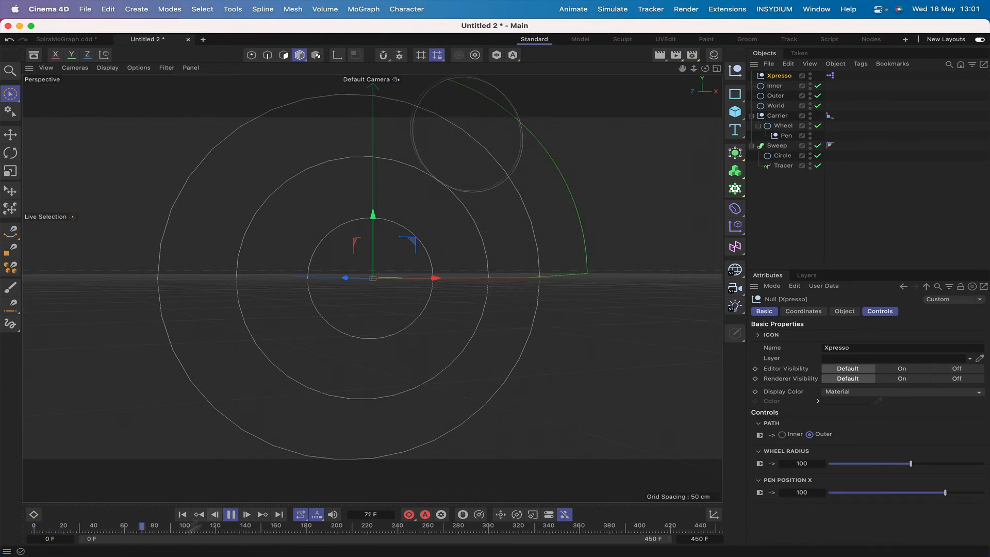
click(231, 515)
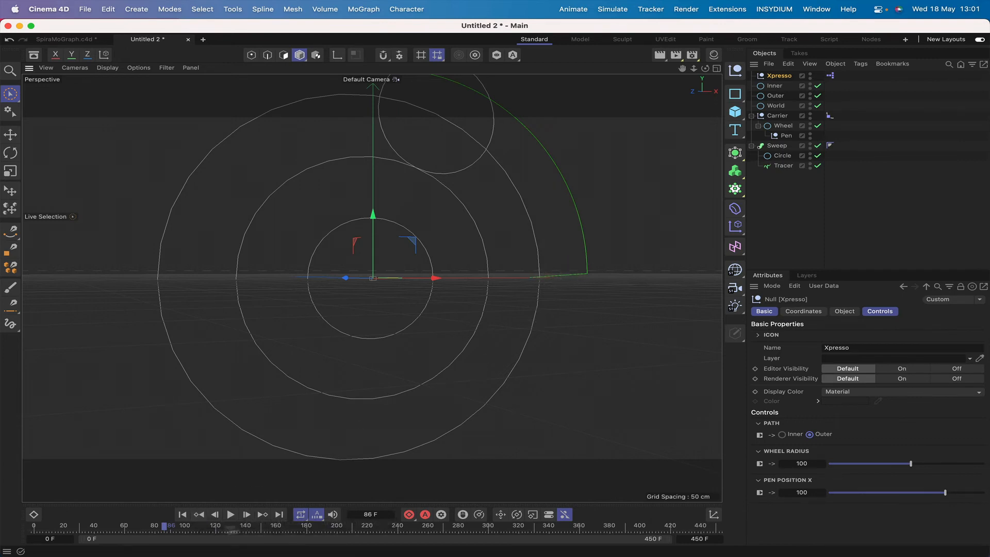
click(183, 515)
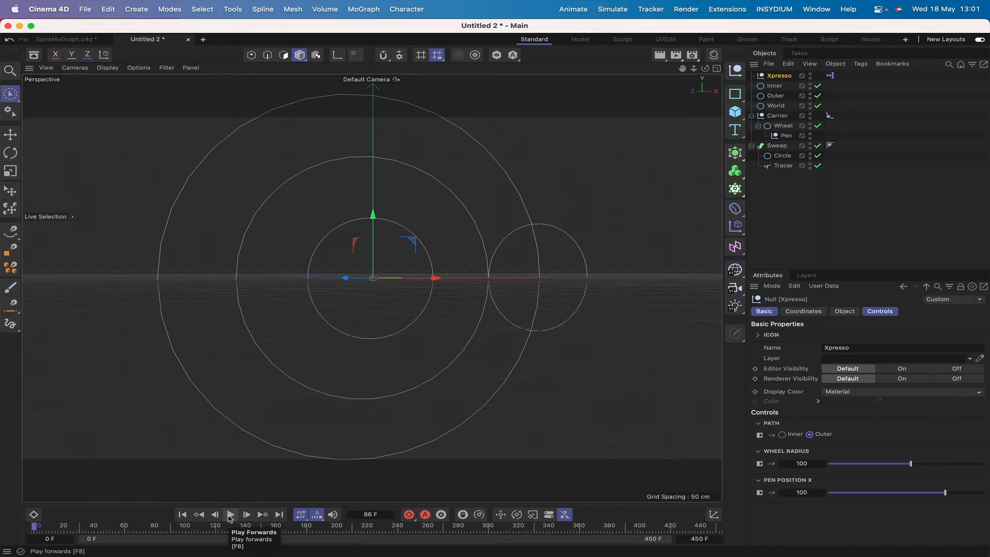
click(230, 514)
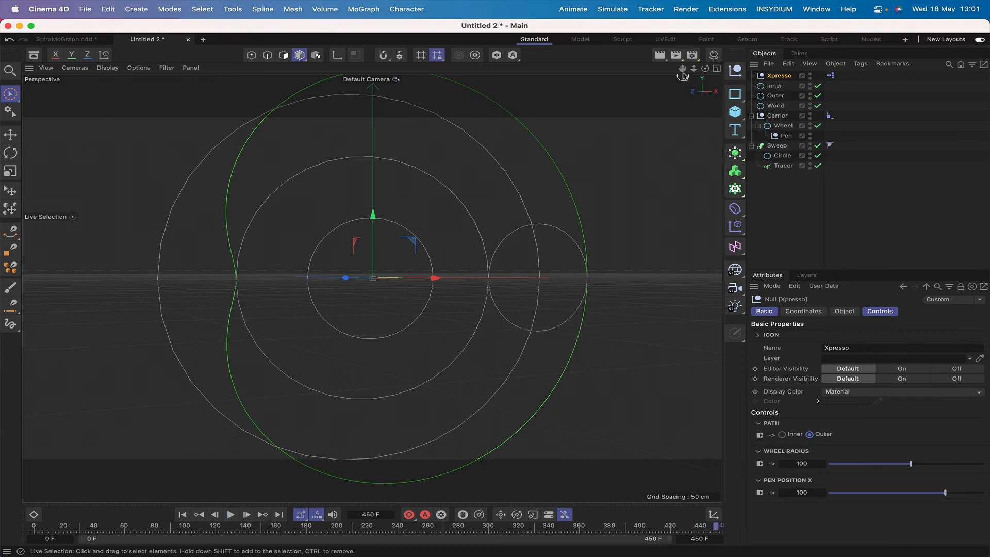
right_drag(682, 71, 649, 70)
drag(683, 71, 644, 75)
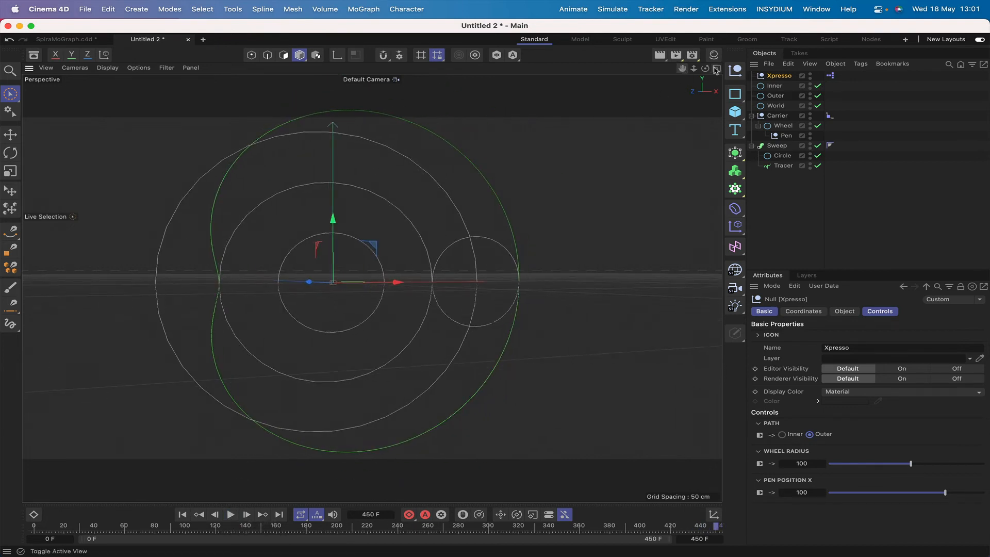
mouse_move(706, 69)
mouse_down()
mouse_move(693, 67)
mouse_move(701, 65)
mouse_up()
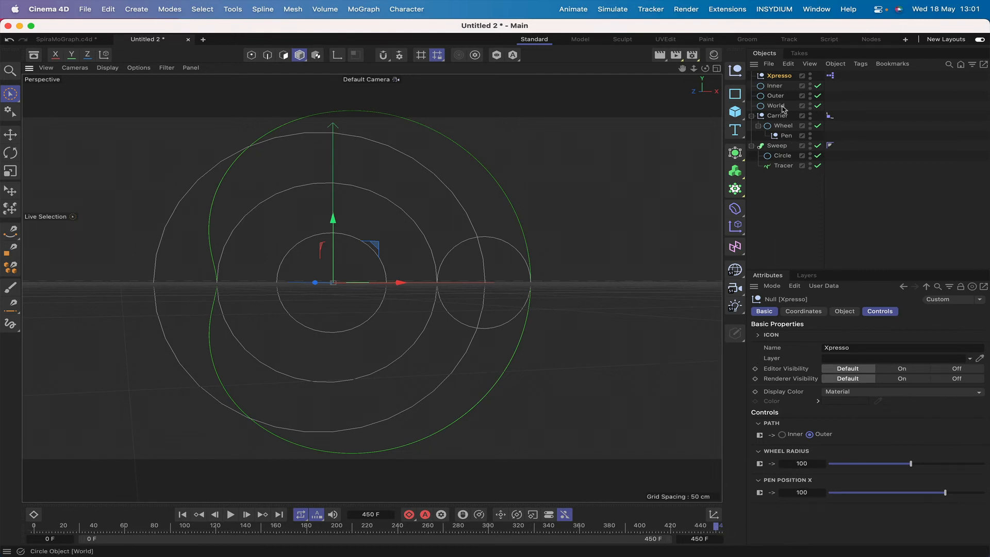
Check the Carrier's Align to Spline position key and set the Xpresso null's wheel radius to 75.
click(829, 117)
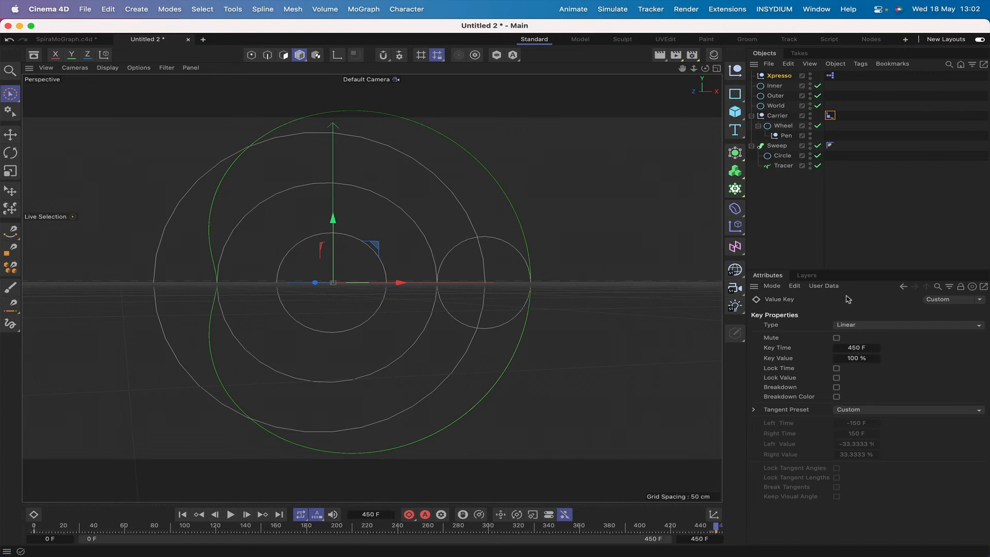
click(778, 76)
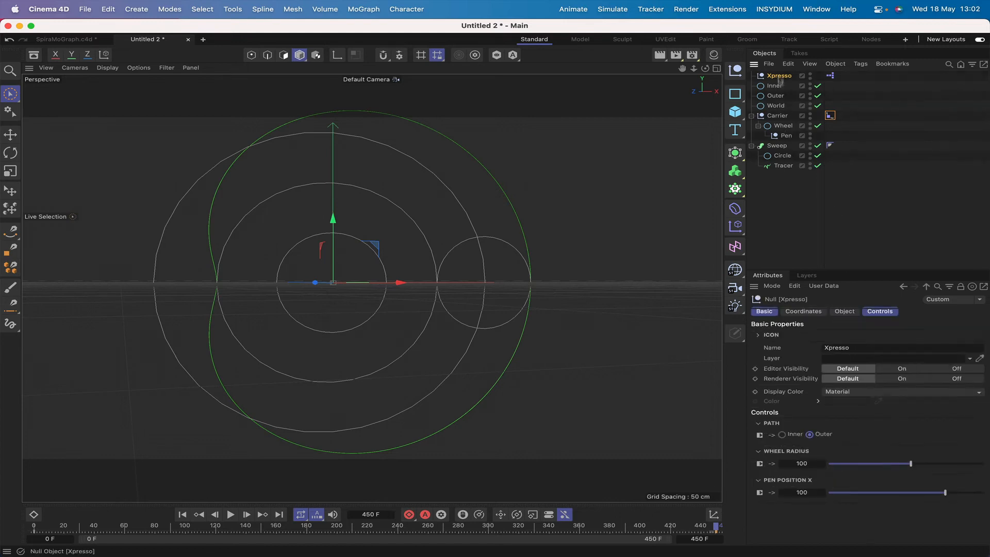
click(802, 463)
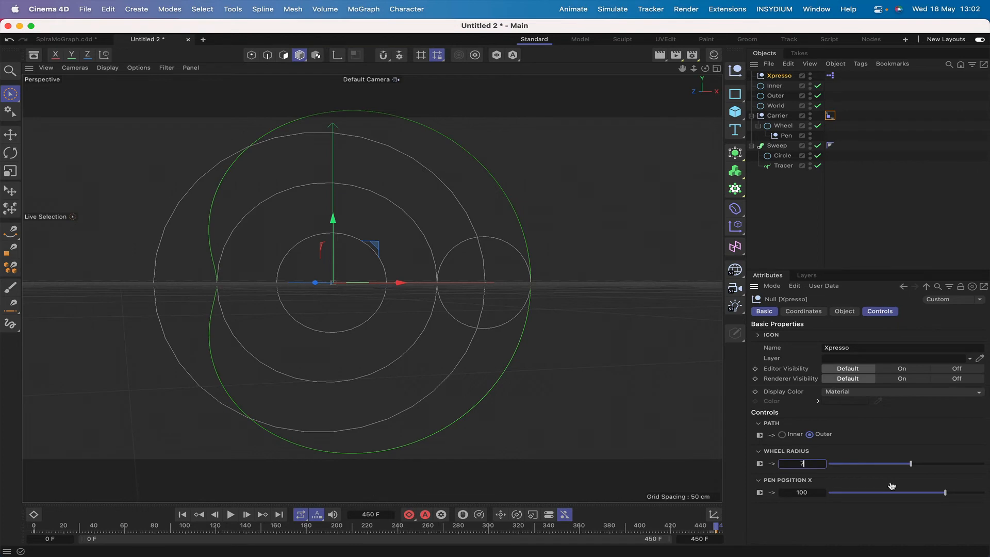
key(Return)
Set the Carrier's Align to Spline position key at frame 450 to 300% and preview the beginning of the animation.
click(830, 115)
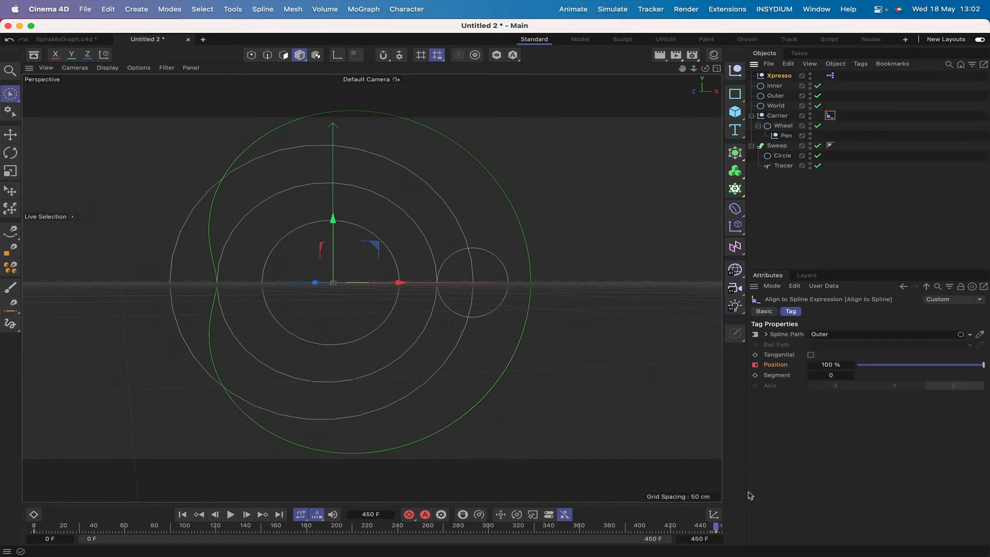
click(716, 532)
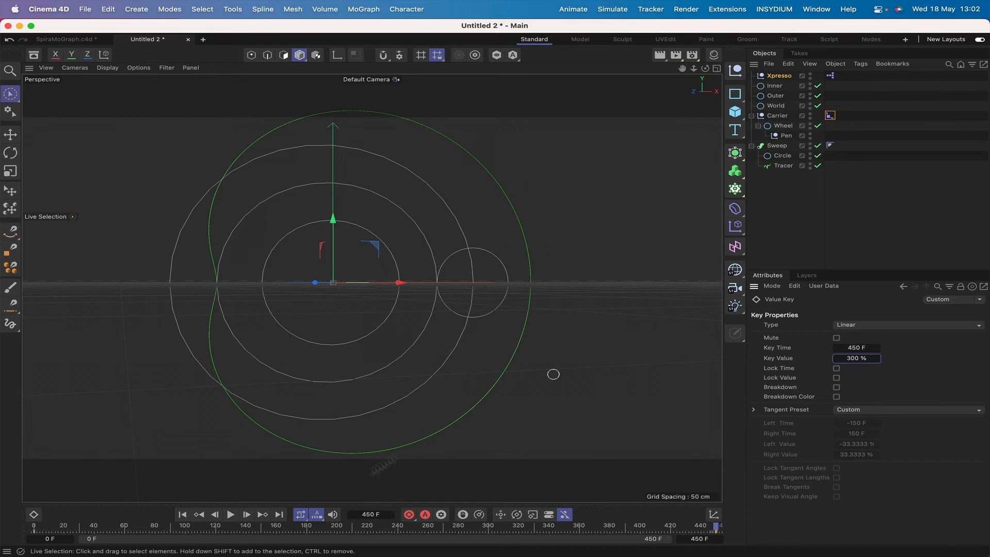
click(183, 515)
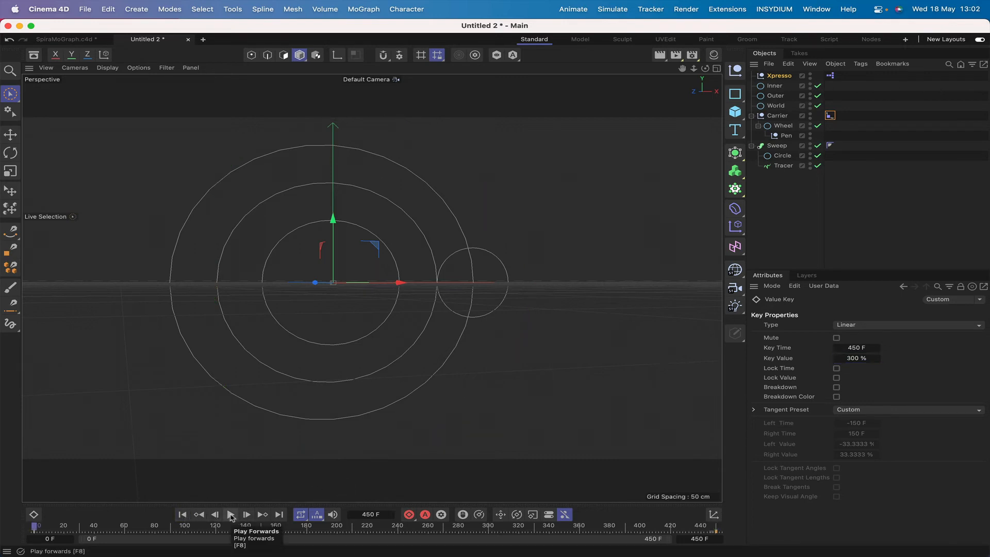
click(230, 515)
click(231, 515)
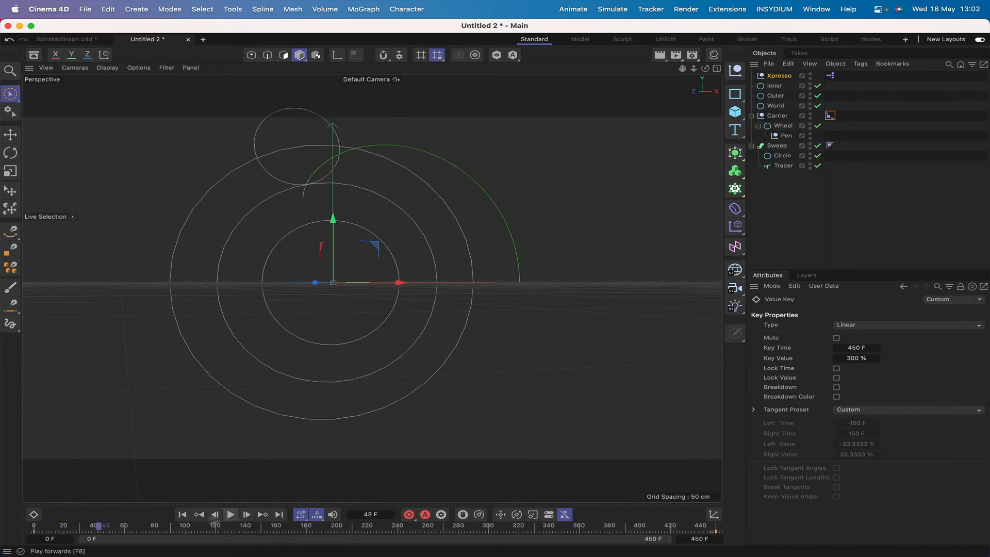
click(183, 514)
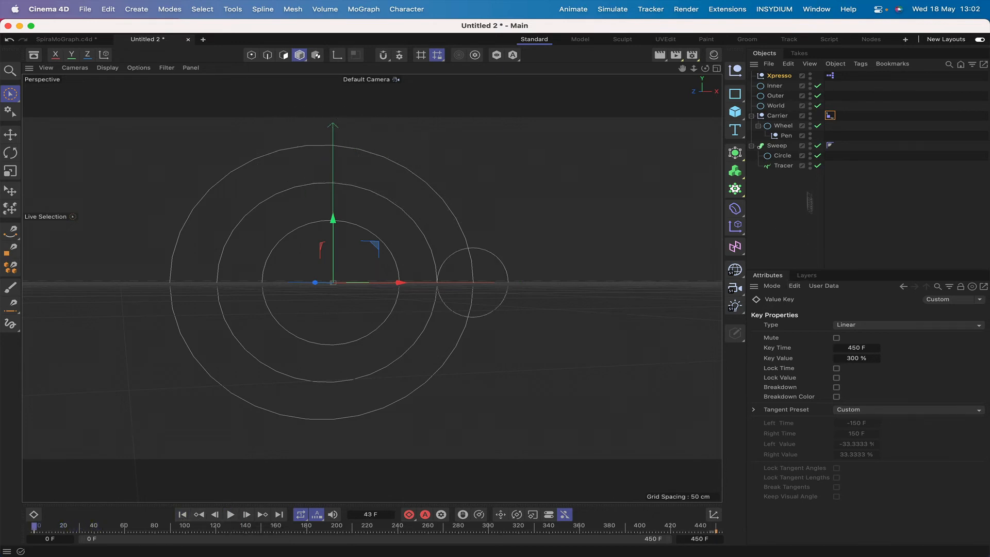
Switch the Xpresso null's path to Inner and play the whole animation to trace the pattern.
click(781, 78)
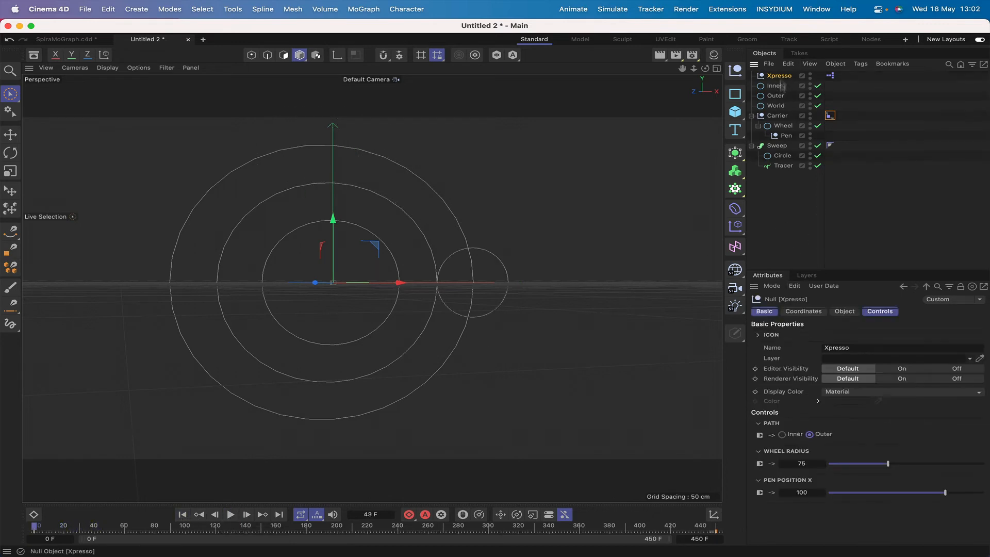
click(782, 435)
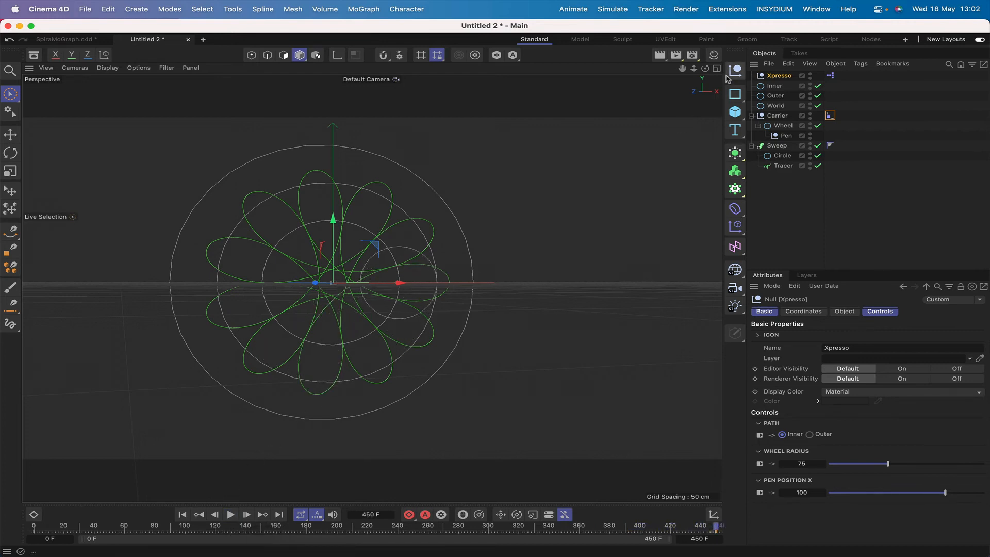
drag(705, 68, 670, 71)
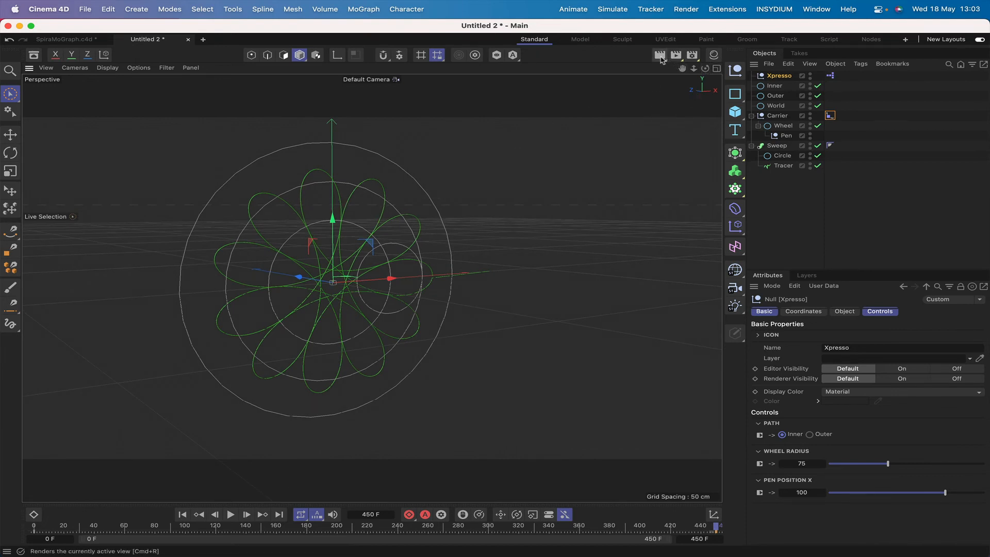
Render the traced pattern in the viewport, replay the animation from the start, and render the view again.
click(660, 56)
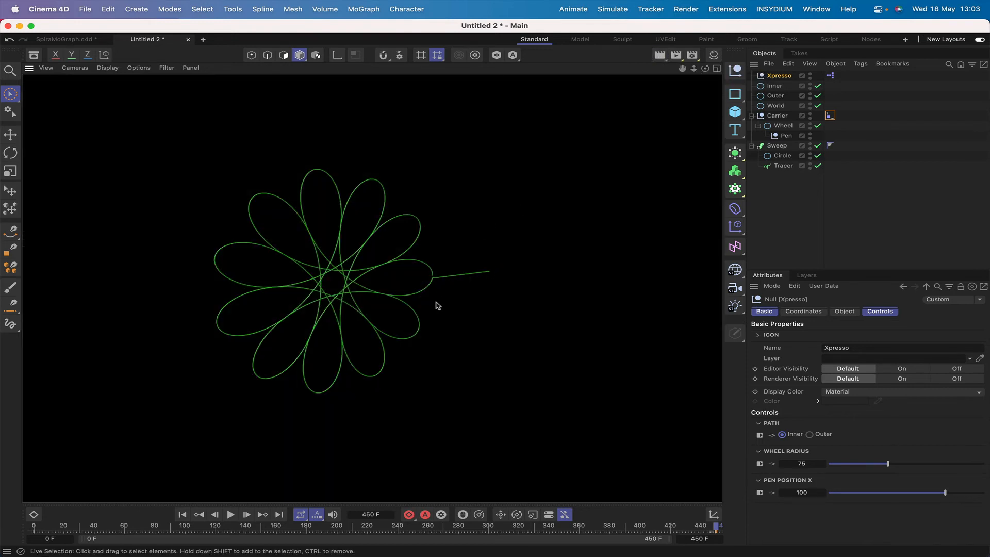
click(183, 515)
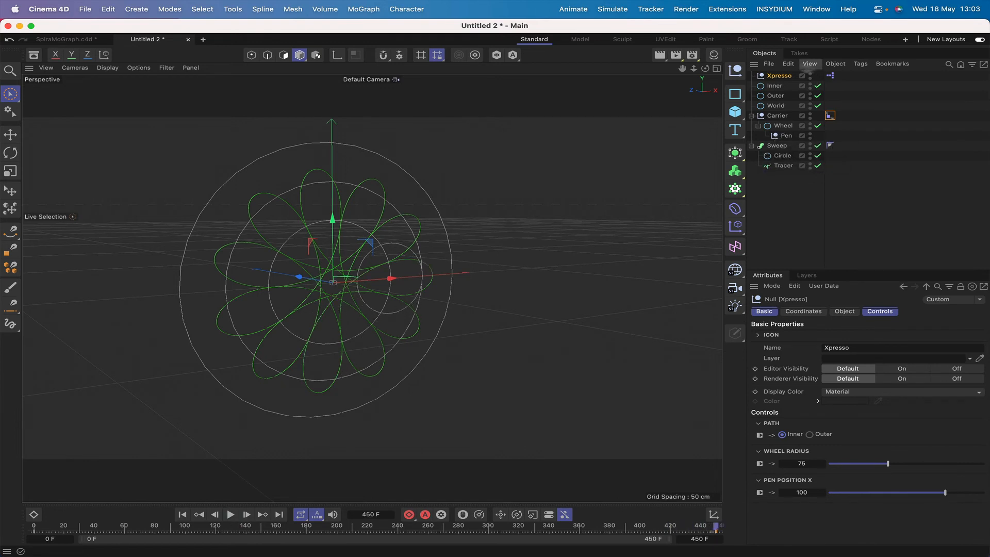
click(660, 55)
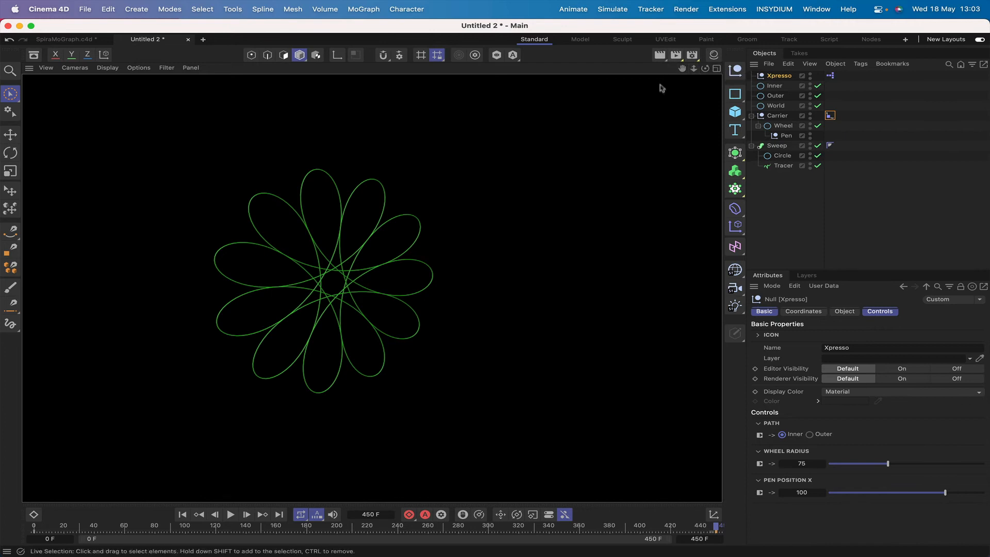
click(777, 205)
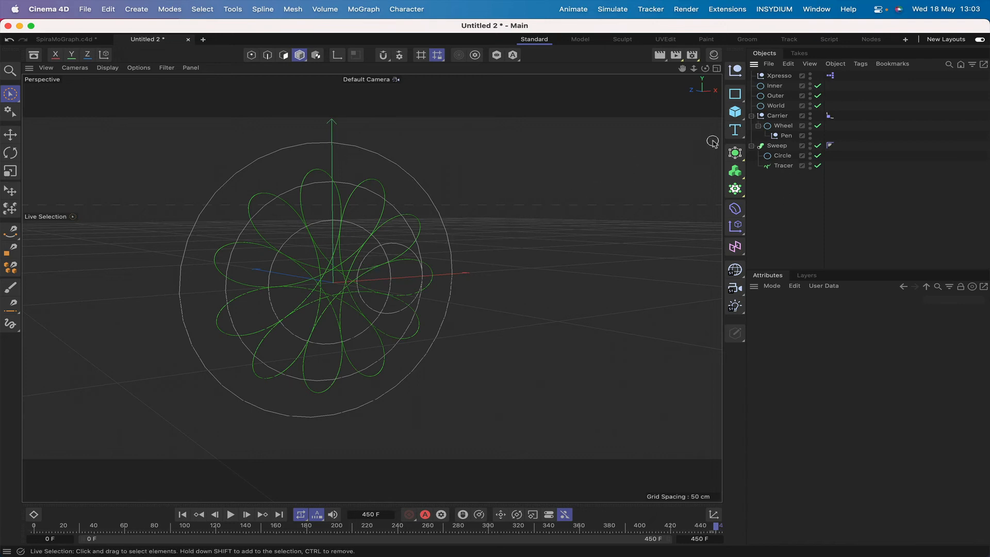
drag(705, 68, 634, 92)
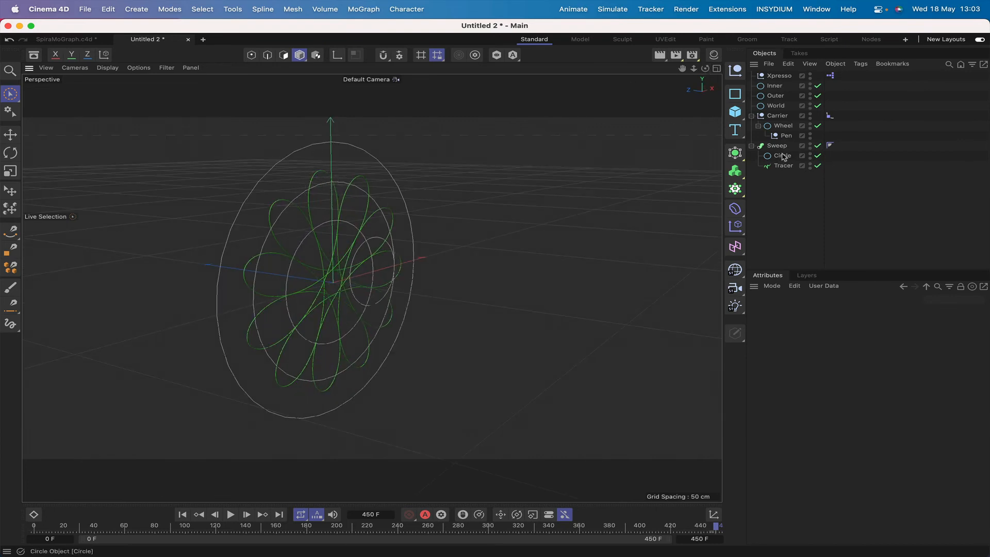
mouse_move(704, 68)
mouse_down()
mouse_move(680, 72)
mouse_move(706, 72)
mouse_up()
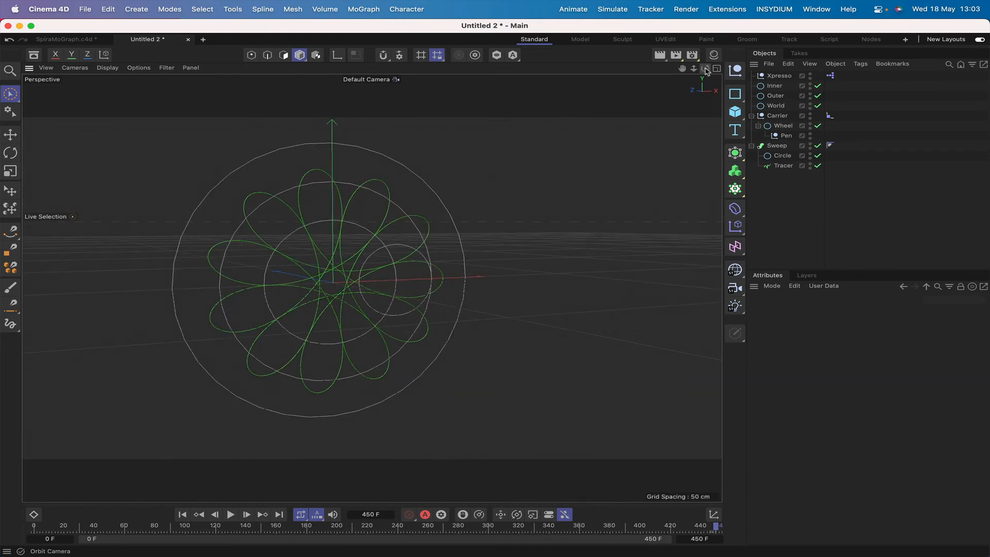
Open the Xpresso null's node network in the XPresso Editor, review the nodes, and close the editor.
double_click(830, 77)
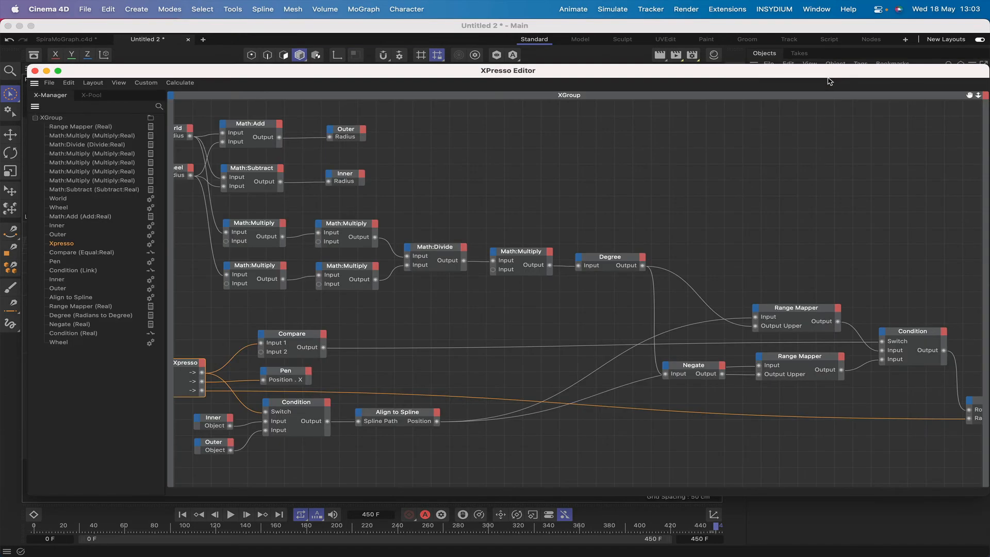
drag(684, 77, 620, 26)
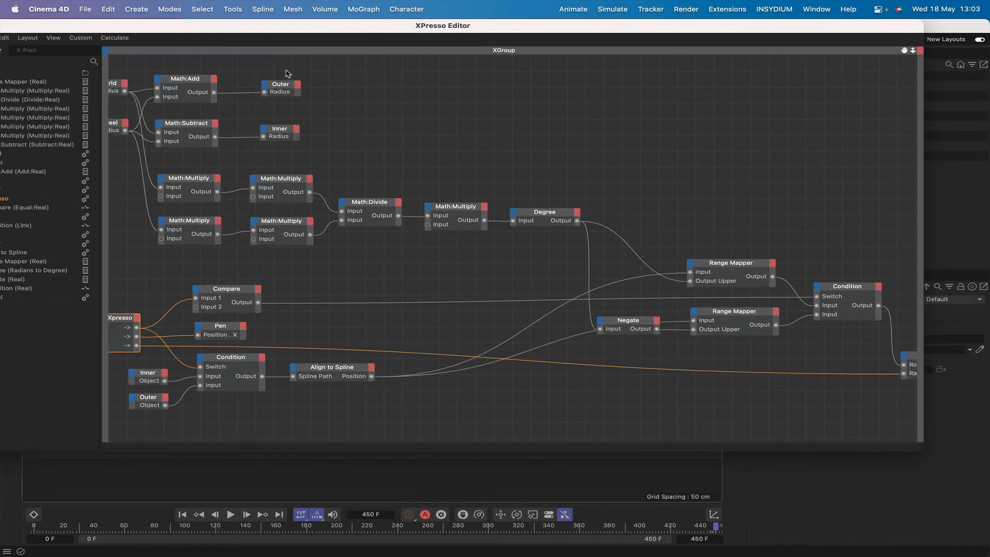
drag(111, 29, 168, 31)
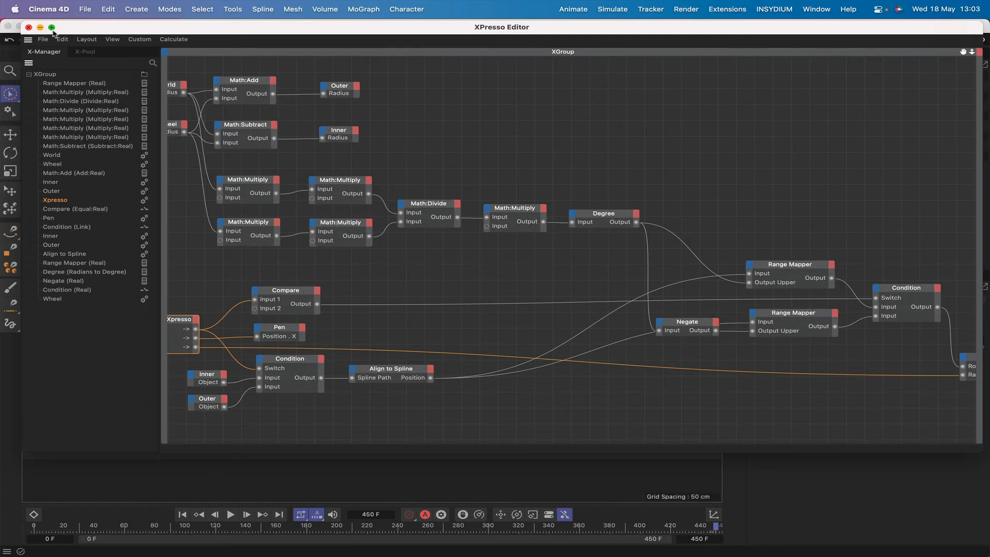
click(29, 27)
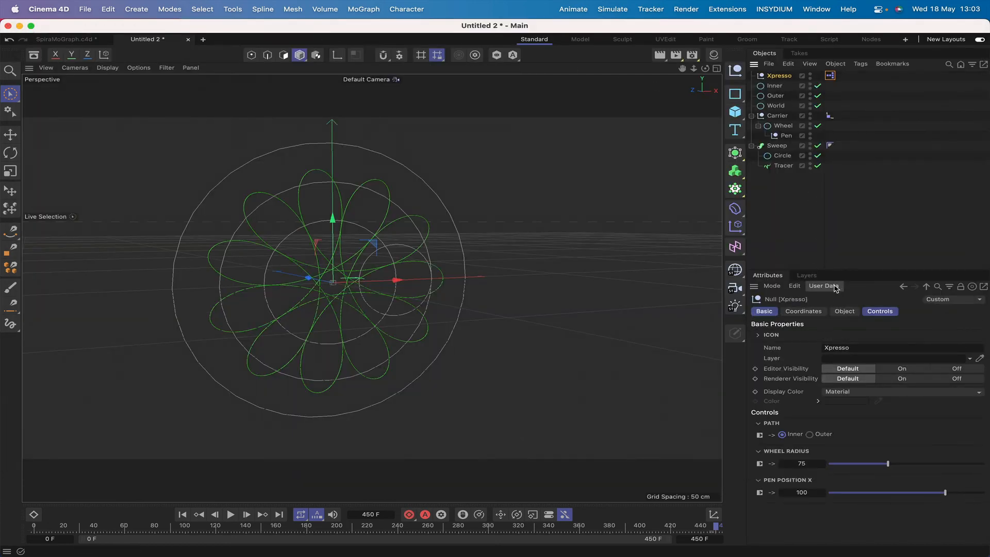
Add a new user data entry to the Xpresso null, plus a group named Mode inside the Controls group.
click(817, 289)
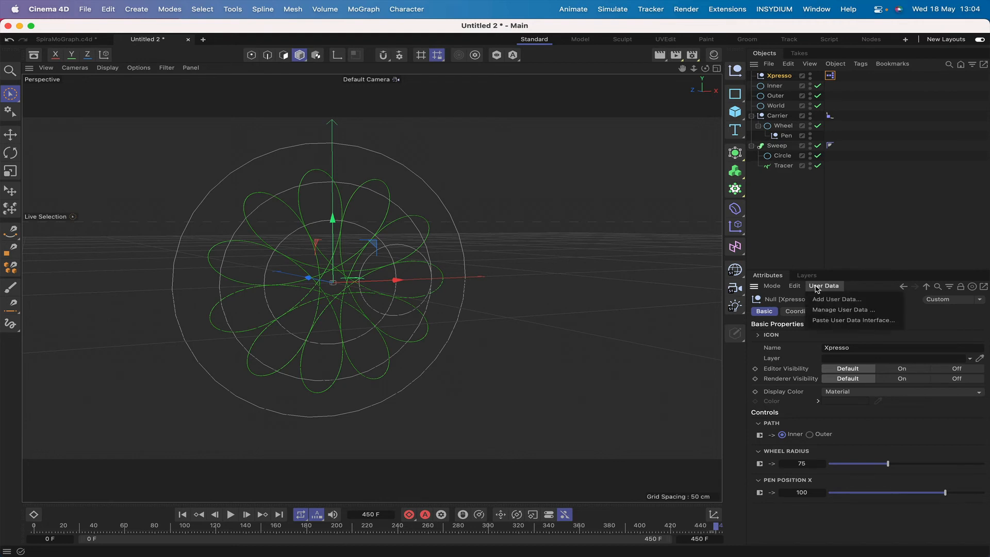
click(820, 300)
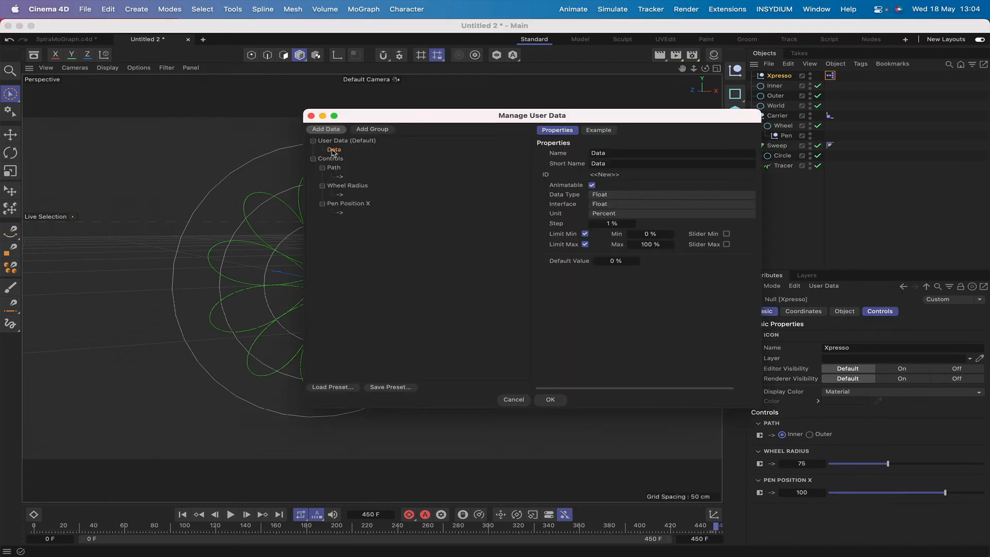
click(370, 129)
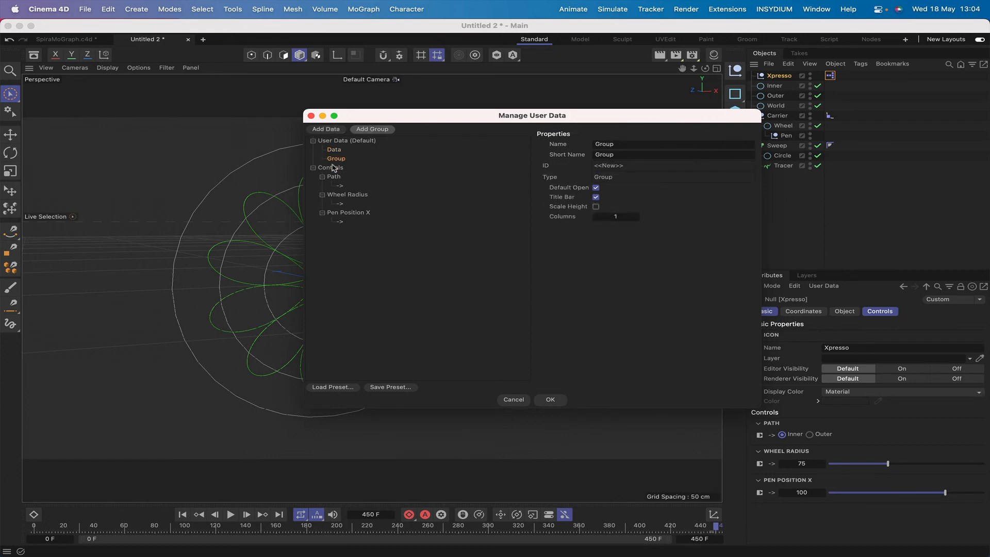
drag(336, 159, 339, 171)
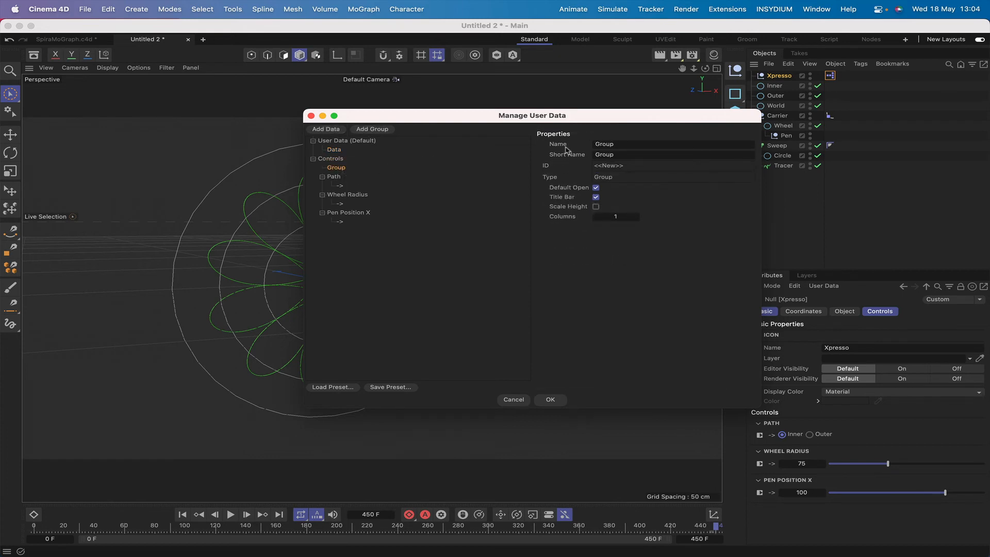
click(629, 145)
text(Mode)
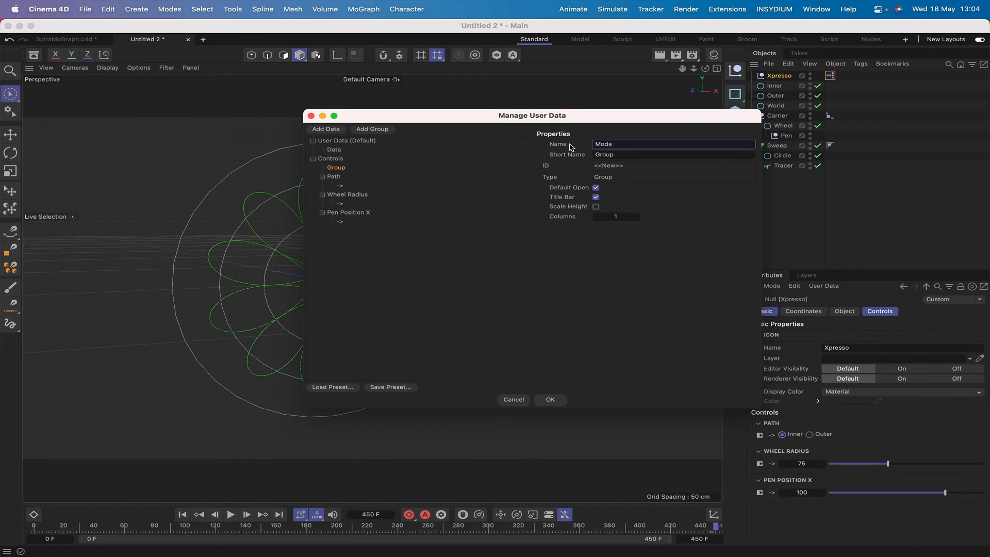
key(Return)
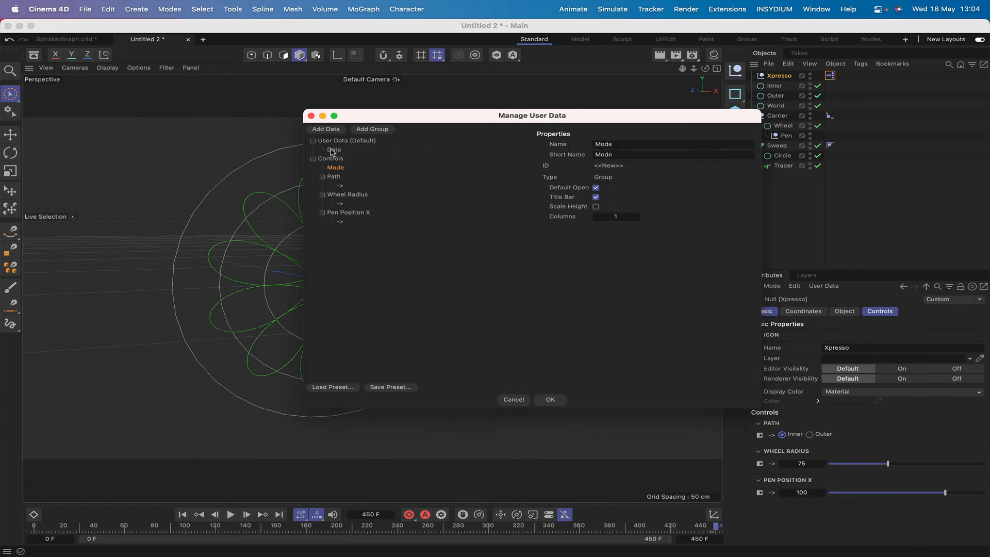
Place the new data entry in the Mode group as Integer radio buttons with the options 0;2D and 1;3D.
drag(332, 149, 340, 169)
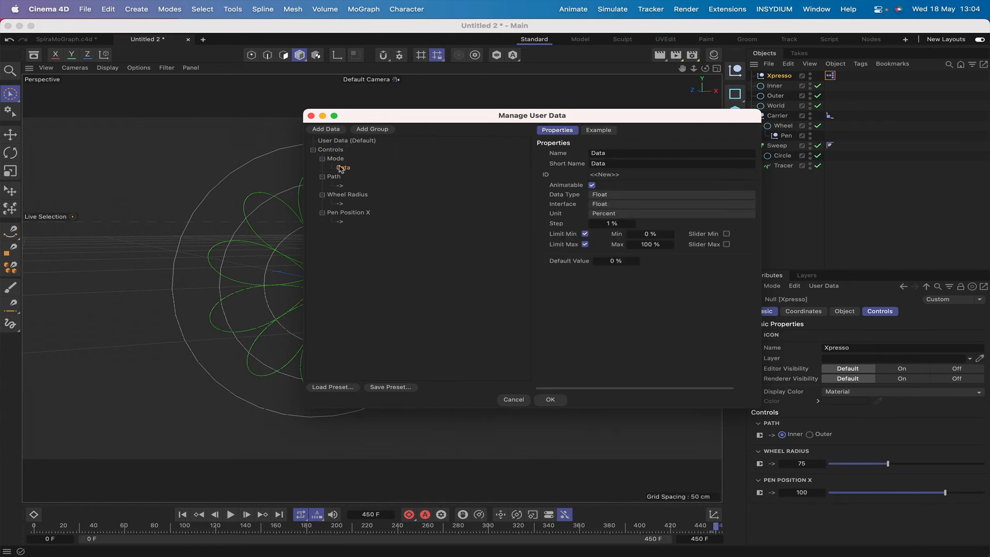
click(619, 197)
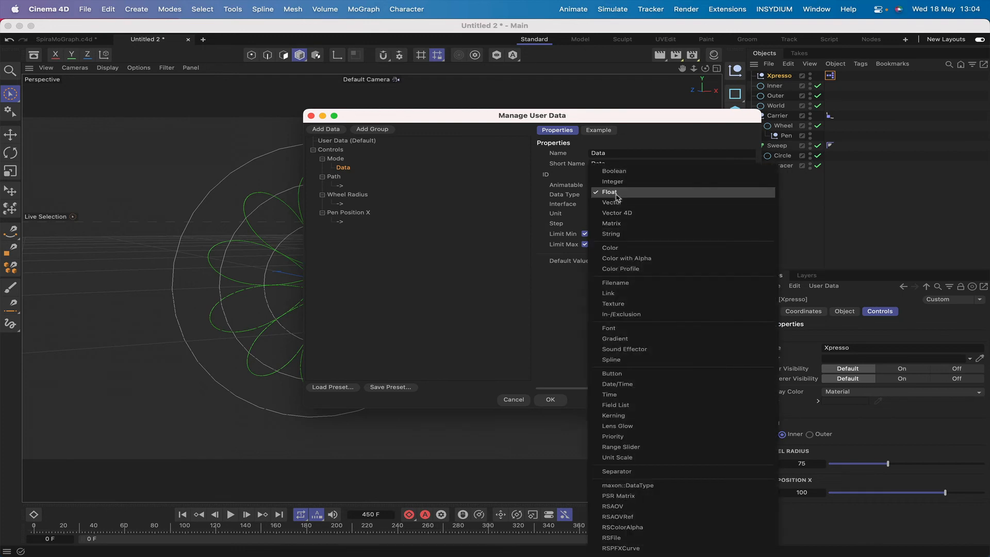
click(618, 182)
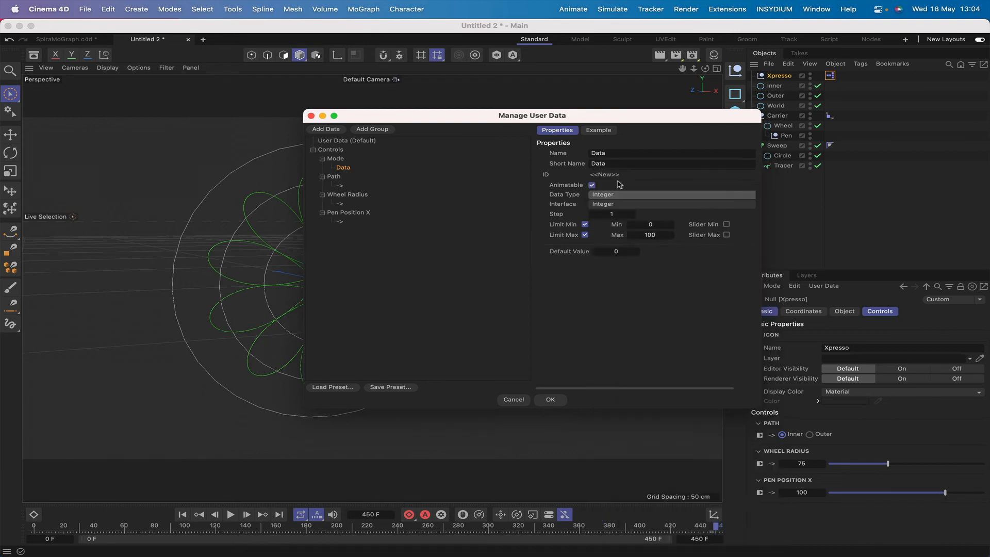
click(604, 205)
click(621, 285)
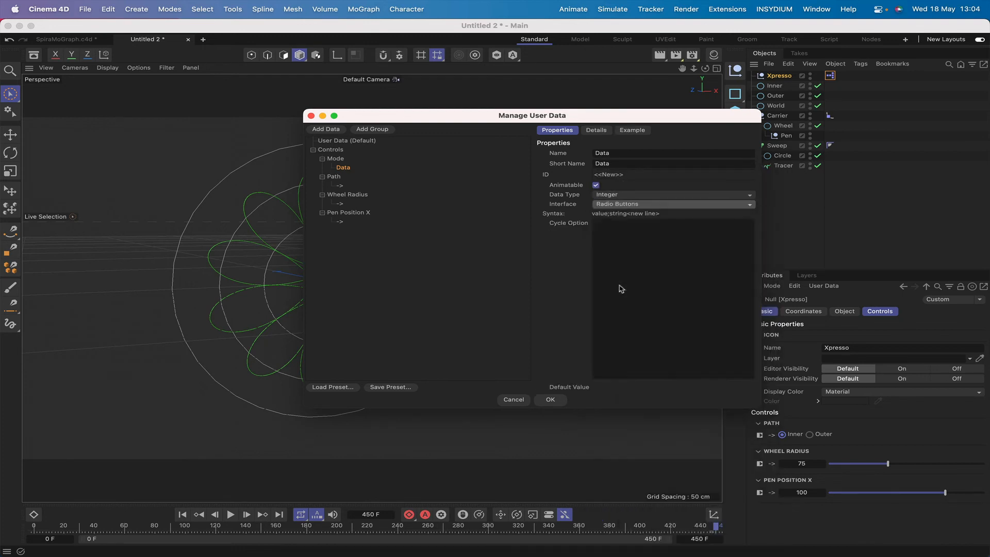
click(608, 227)
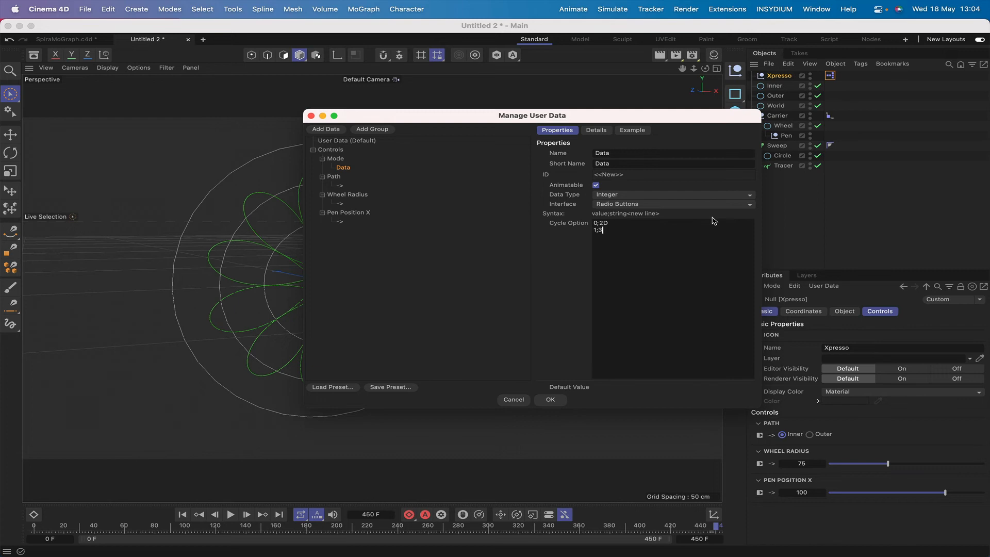
text(D)
Check the Mode entry's details and example, name it "->", and apply the user data changes.
click(600, 133)
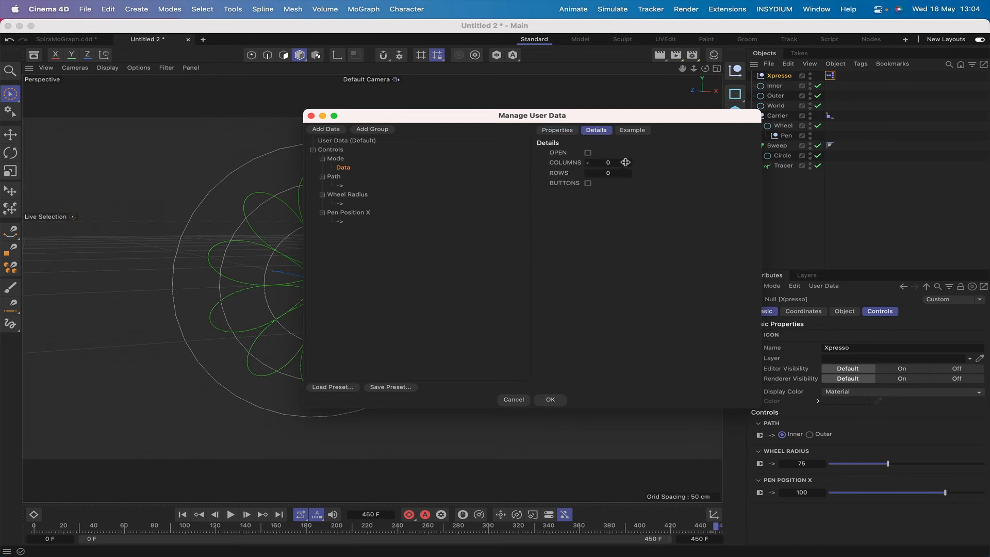
click(630, 130)
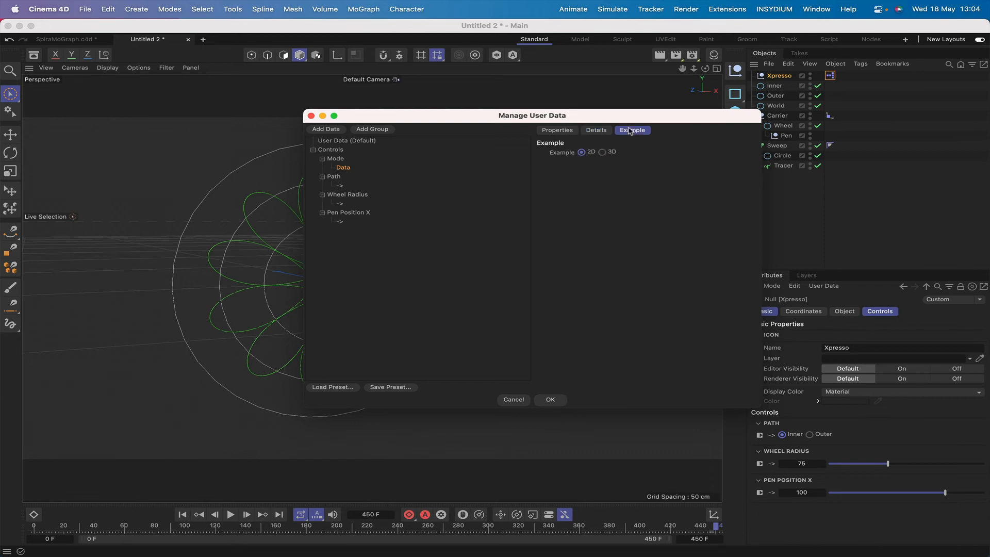
click(569, 132)
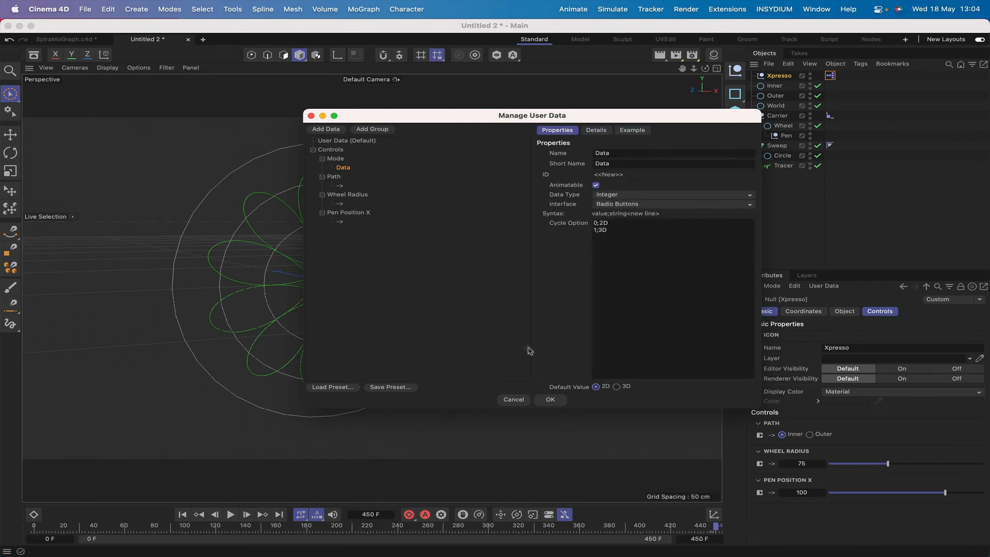
double_click(589, 154)
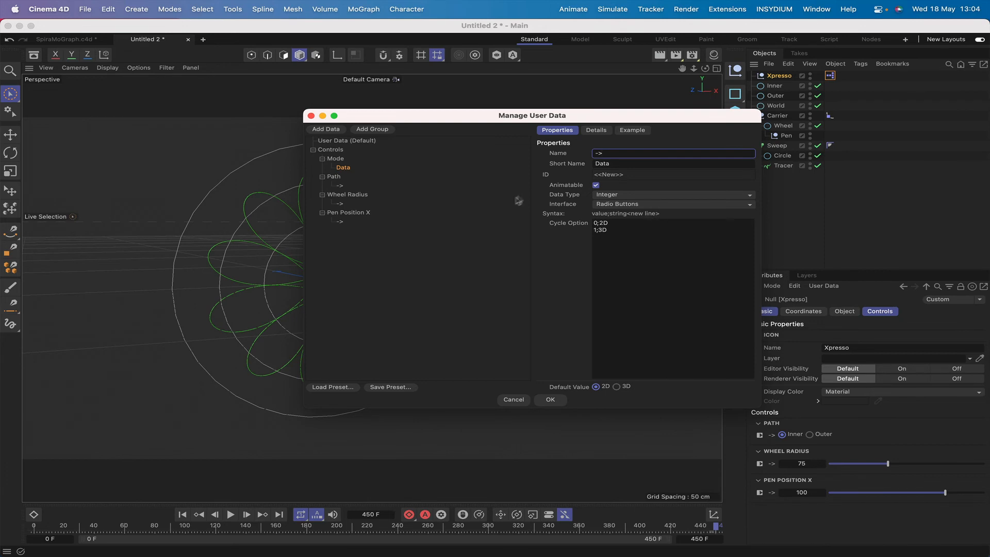
click(507, 195)
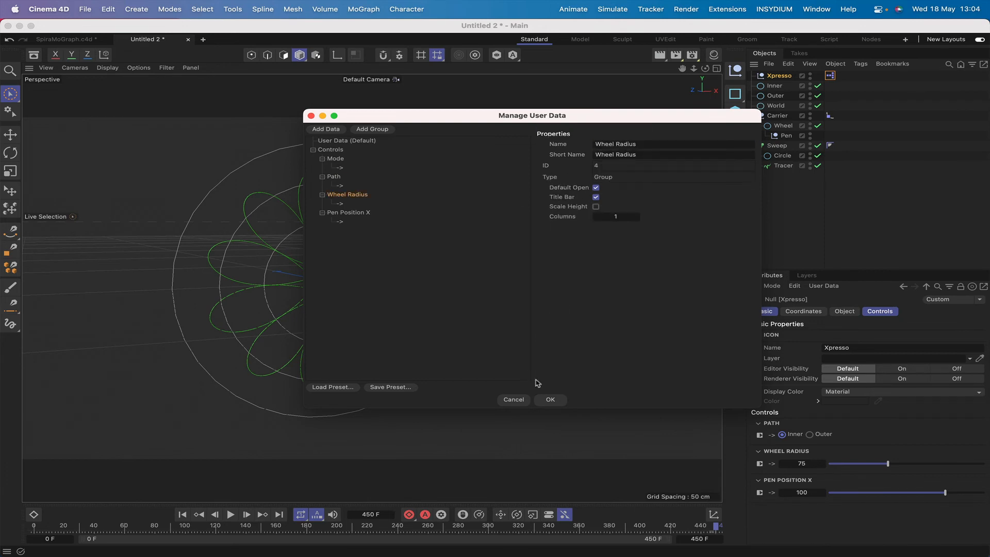
click(560, 400)
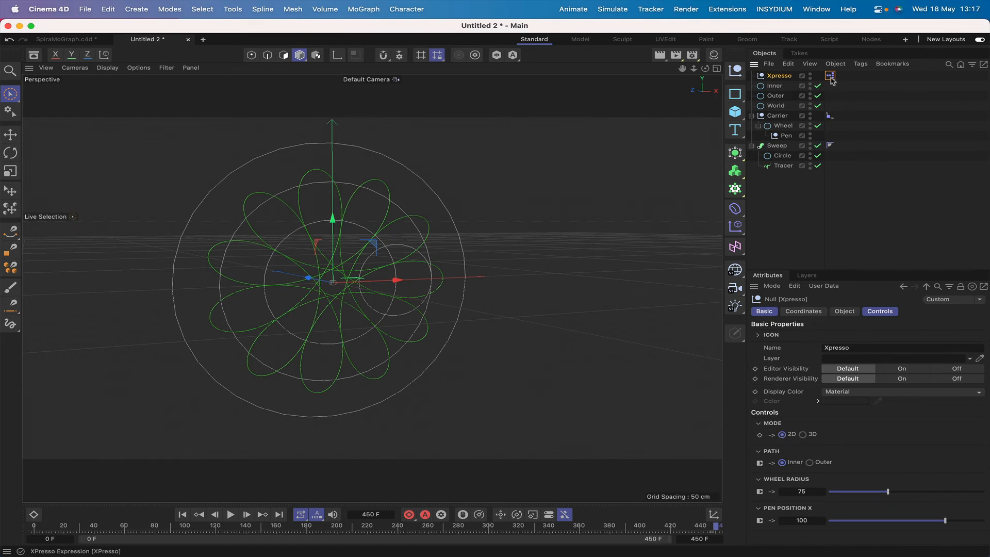
Open the Xpresso null's node network and add the Mode control as an output port on the Xpresso node.
click(830, 77)
double_click(830, 77)
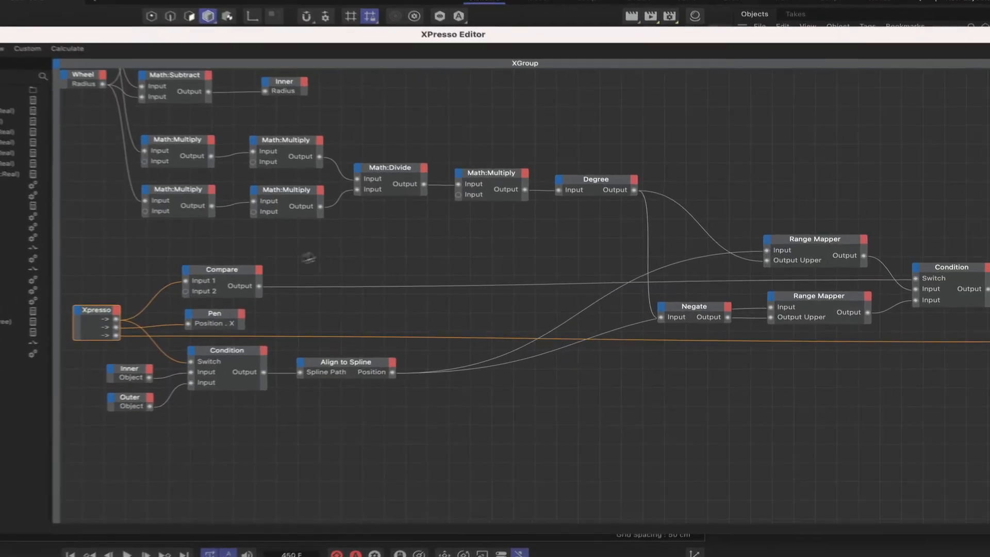
click(106, 311)
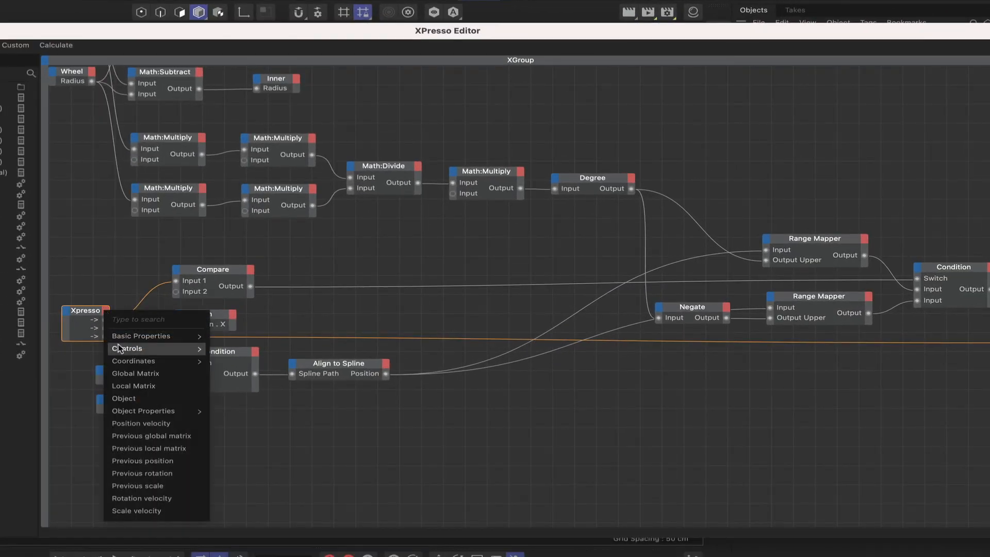
mouse_move(142, 350)
mouse_move(256, 356)
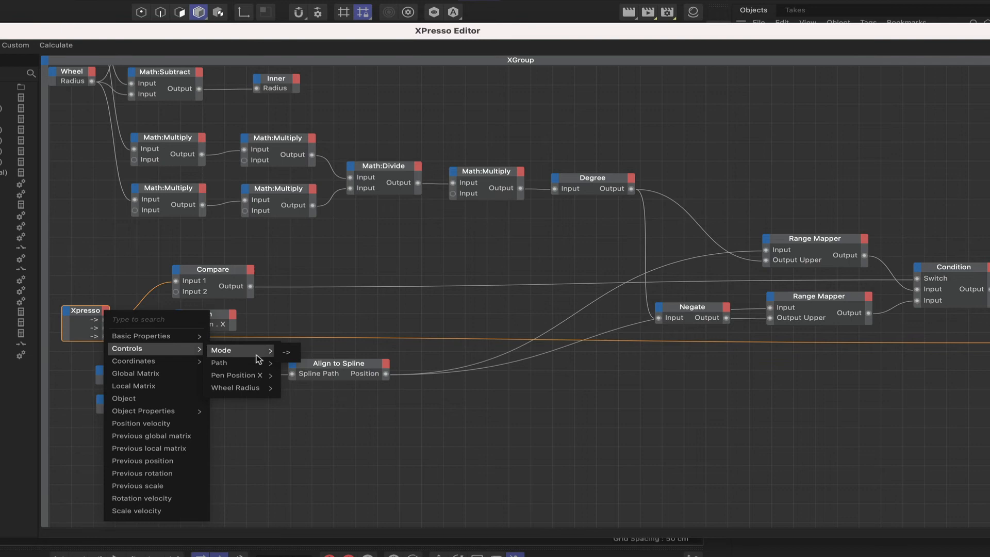
click(286, 355)
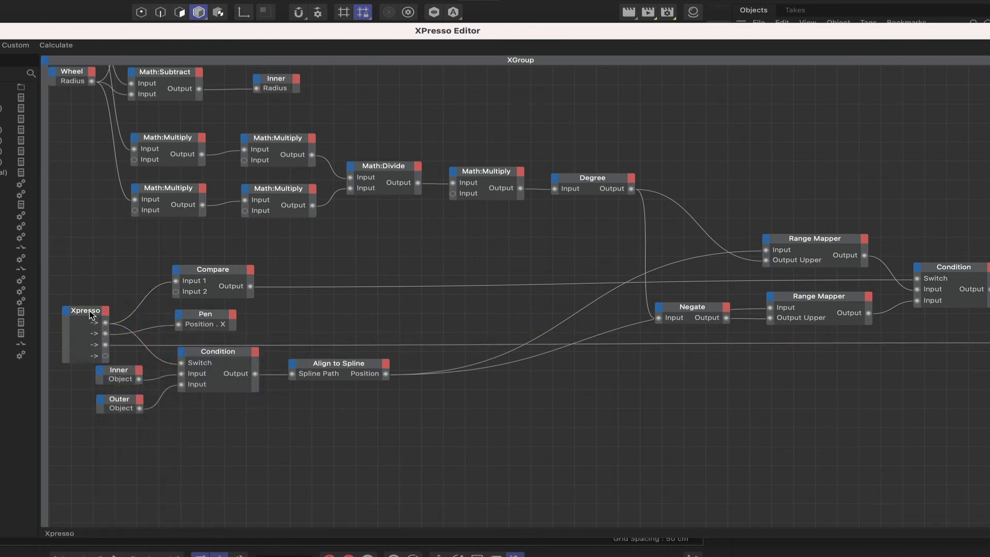
drag(90, 315, 90, 311)
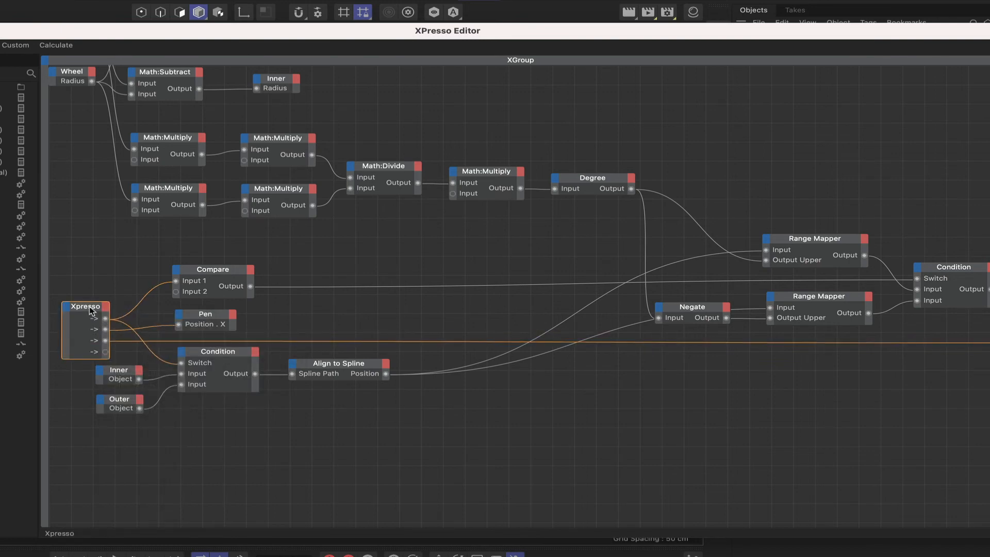
Add a Rotation . H input port to the Wheel node and move the node farther from the Condition node.
drag(987, 60, 770, 34)
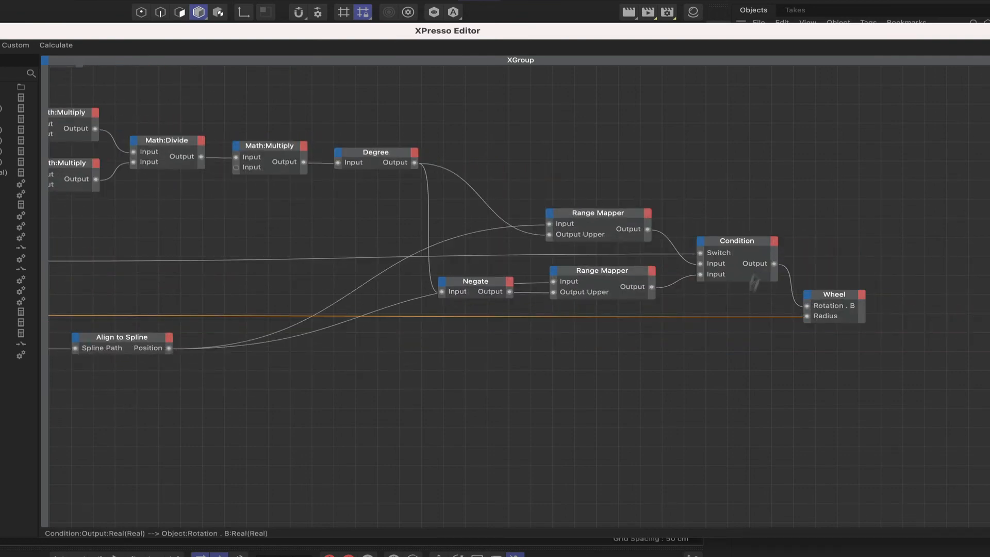
click(807, 297)
mouse_move(827, 324)
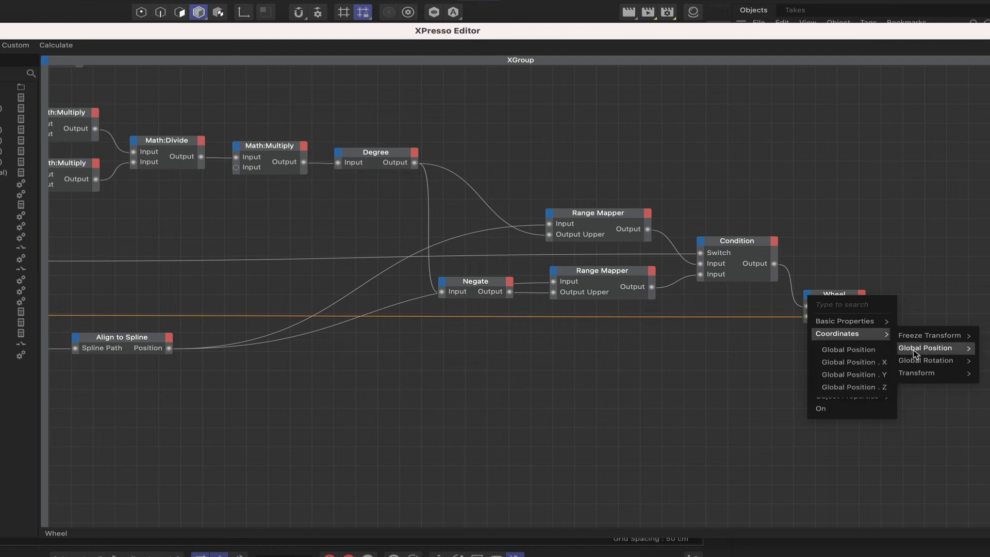
mouse_move(918, 373)
mouse_move(881, 401)
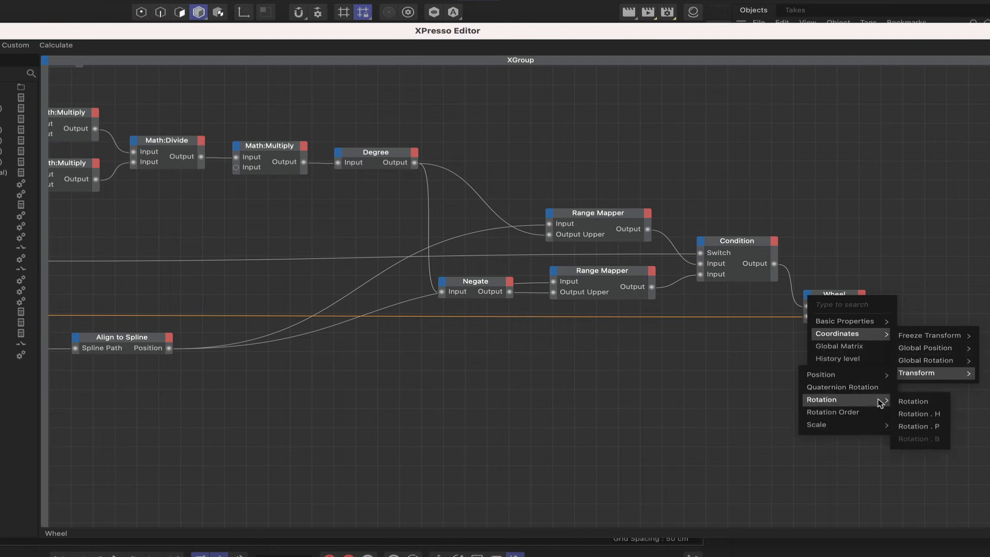
click(921, 414)
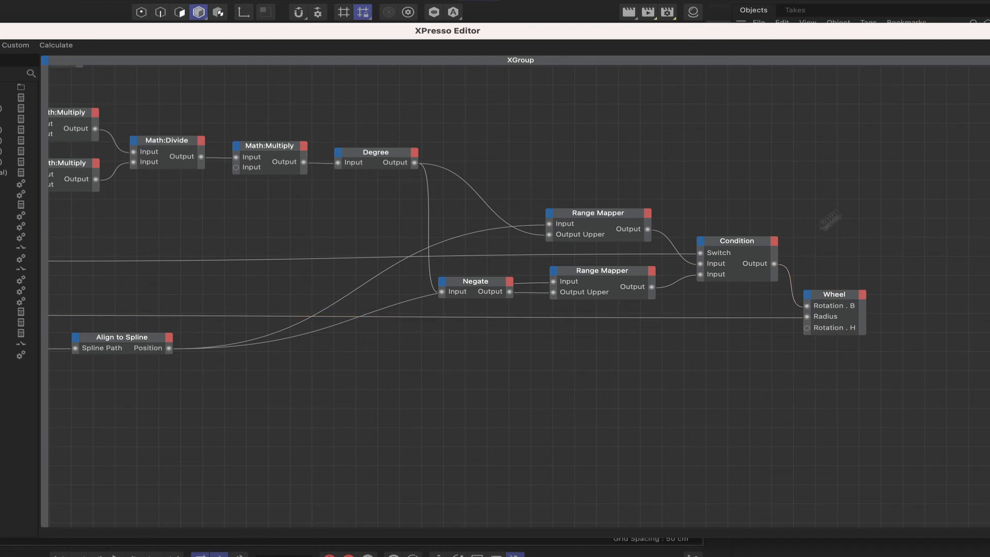
drag(831, 295, 953, 289)
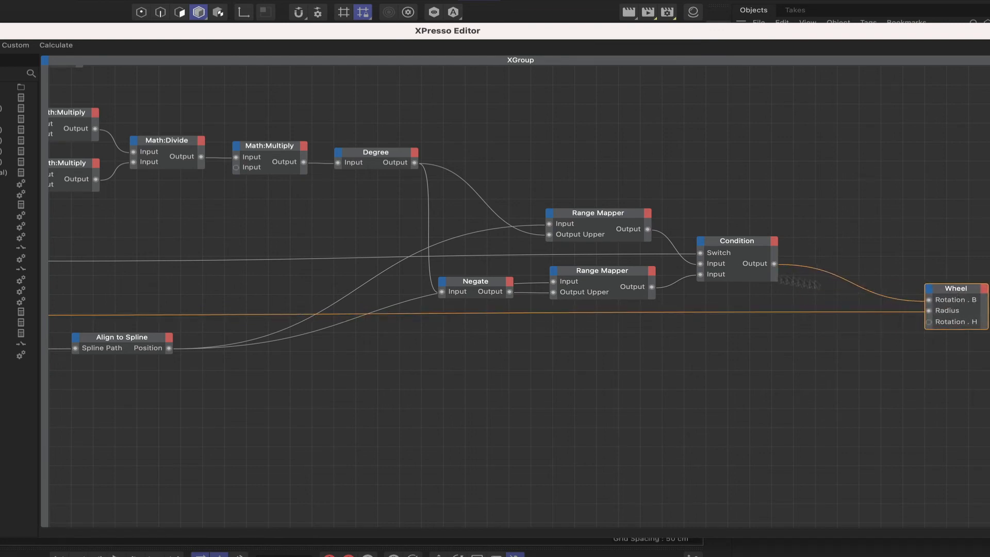
Duplicate the Condition node that feeds the Wheel, lower the Wheel node, and place the copy between them.
click(734, 241)
key(ctrl+c)
key(ctrl+v)
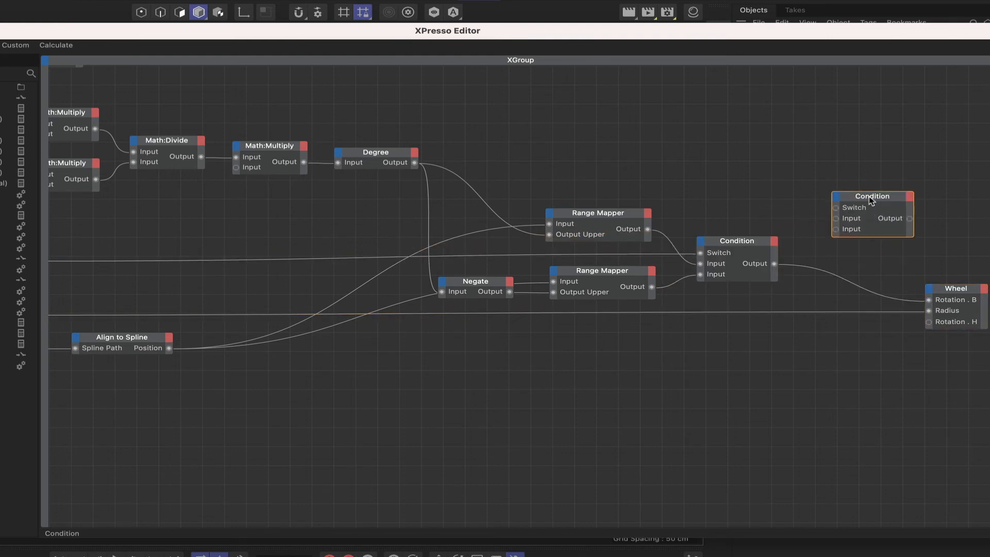
drag(868, 201, 846, 269)
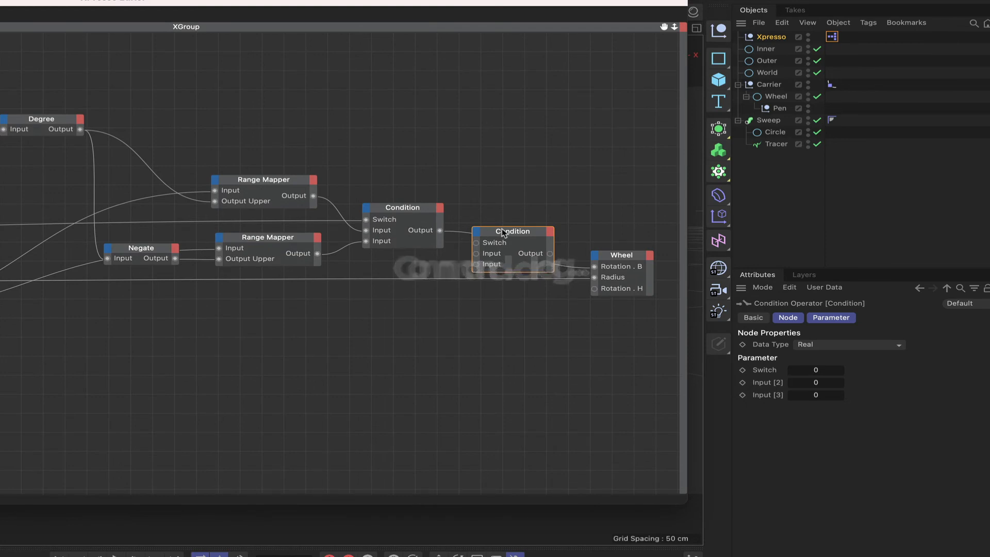
super+drag(501, 232, 493, 271)
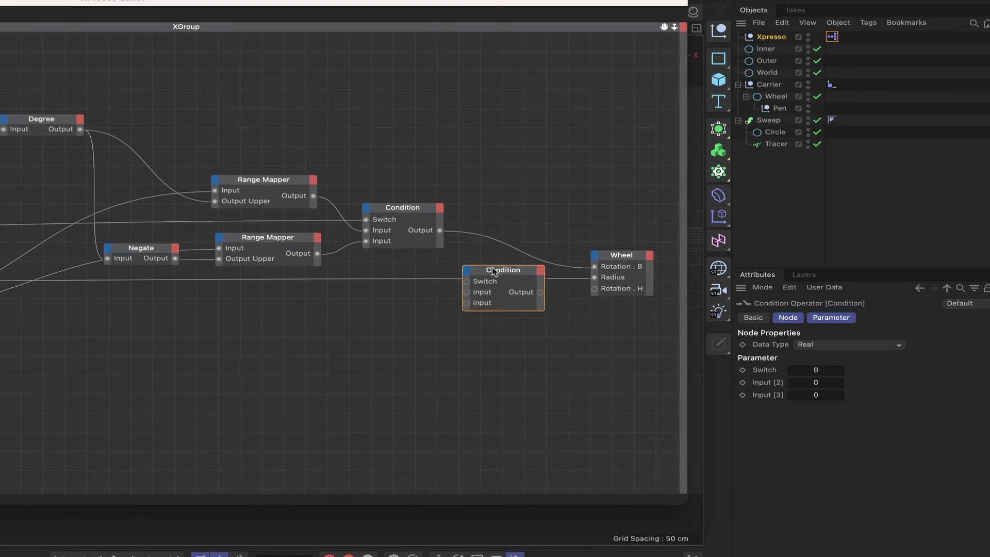
drag(604, 263, 584, 327)
drag(507, 275, 458, 290)
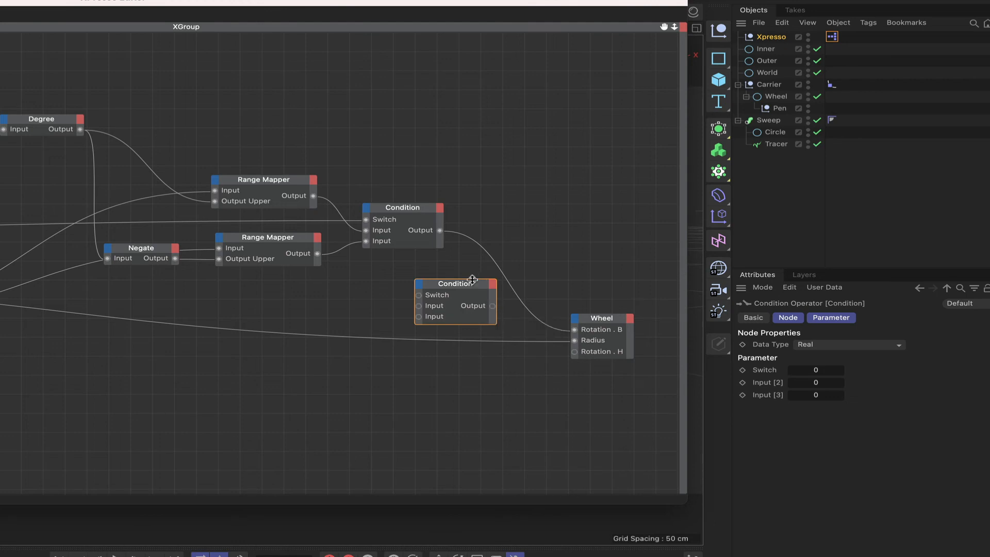
drag(473, 285, 517, 282)
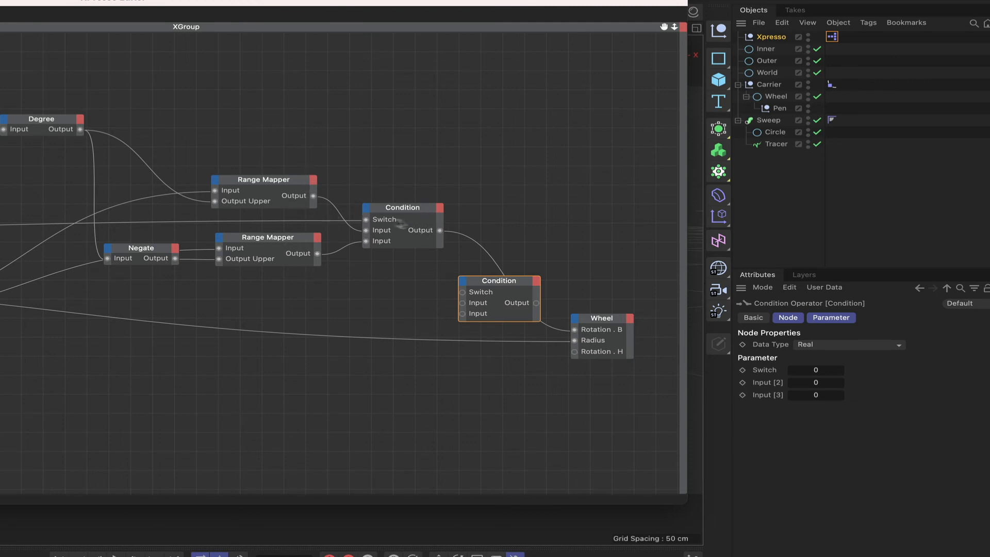
Connect the original Condition's output to the copy's second Input, and the copy's output to the Wheel's Rotation . H.
drag(440, 230, 462, 314)
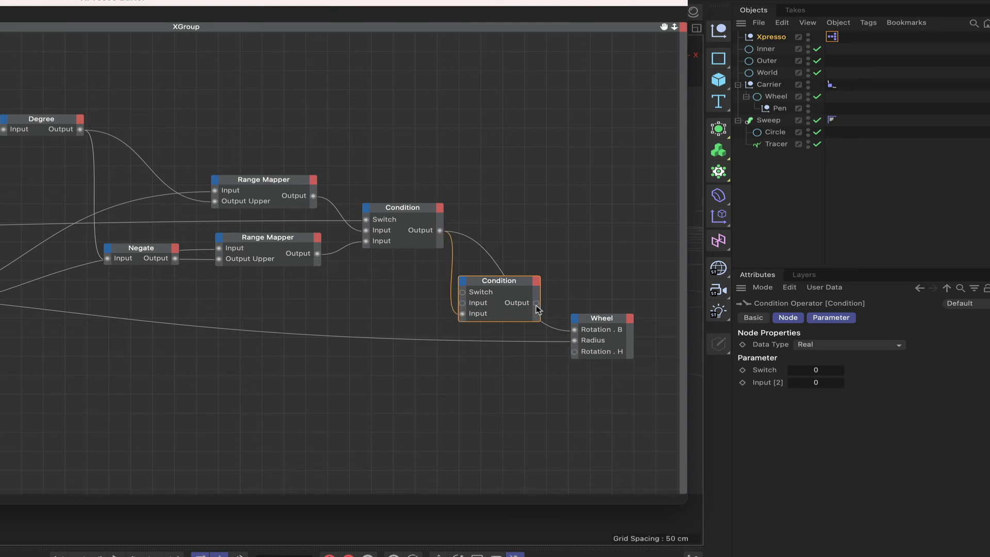
drag(536, 304, 575, 352)
drag(515, 287, 523, 285)
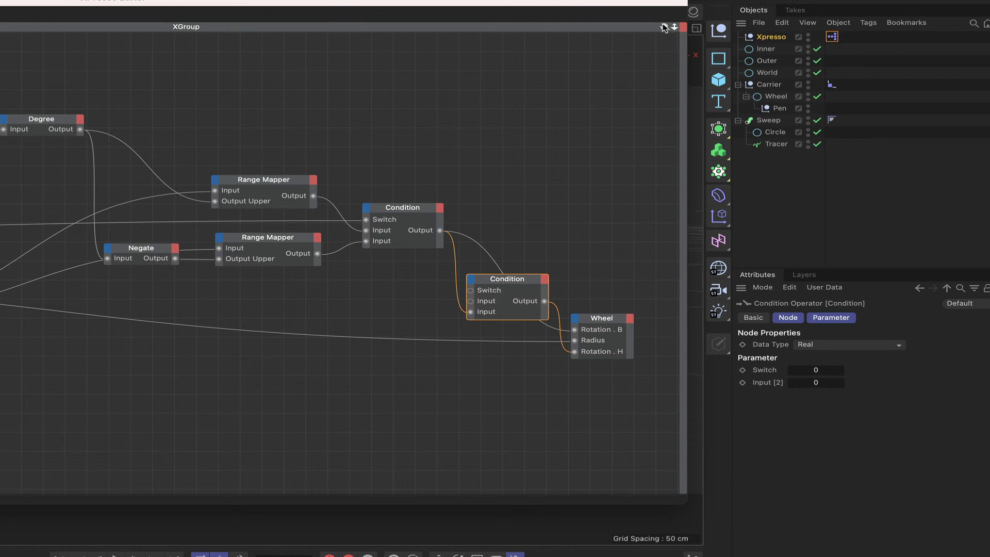
drag(664, 27, 664, 51)
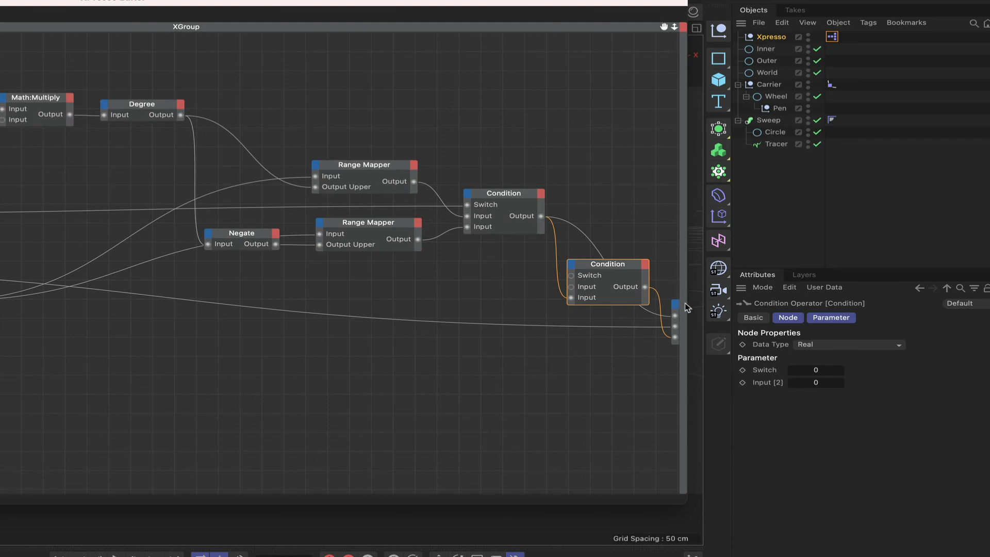
Connect the Xpresso node's Mode output to the Switch input of the Condition feeding Wheel's Rotation . H, and close the node network.
drag(686, 268, 987, 268)
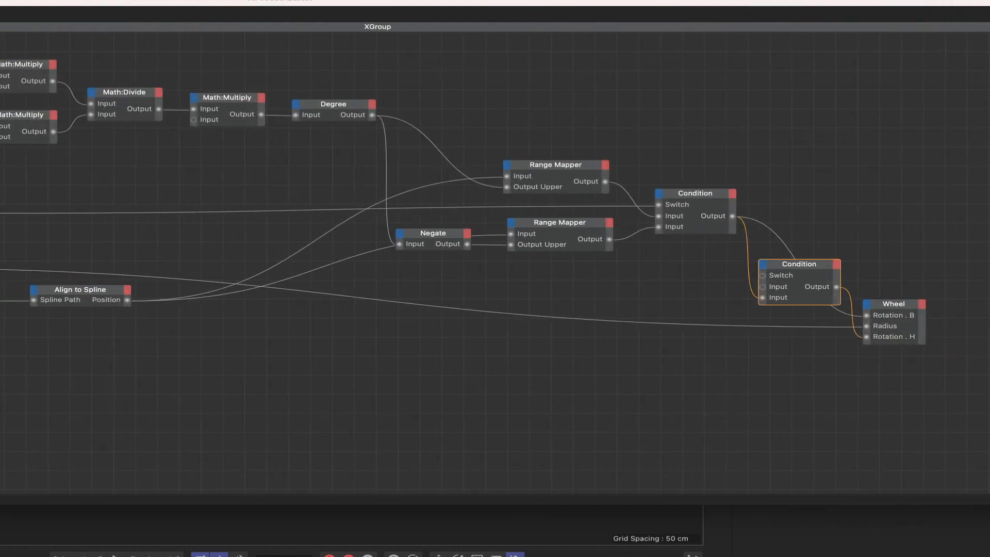
drag(987, 27, 977, 24)
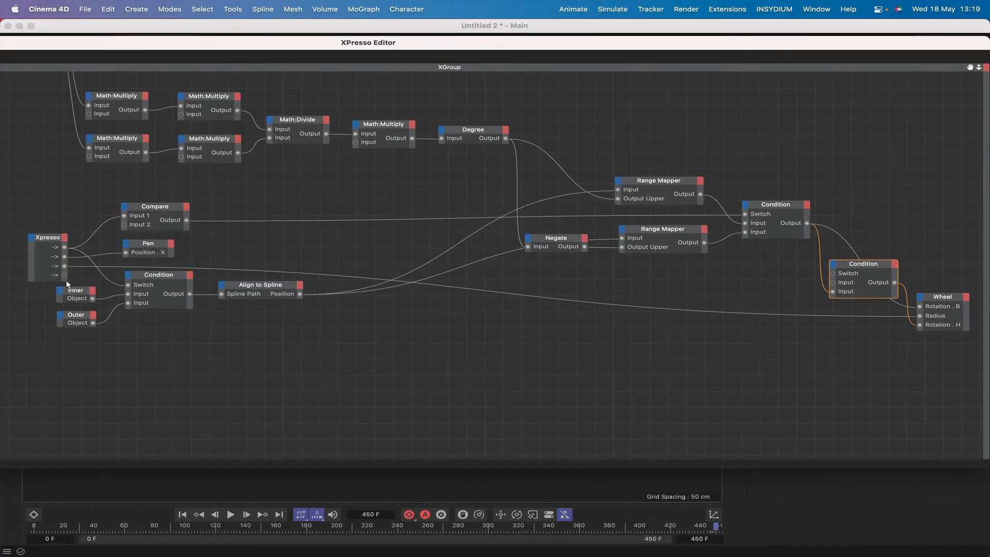
drag(64, 277, 835, 275)
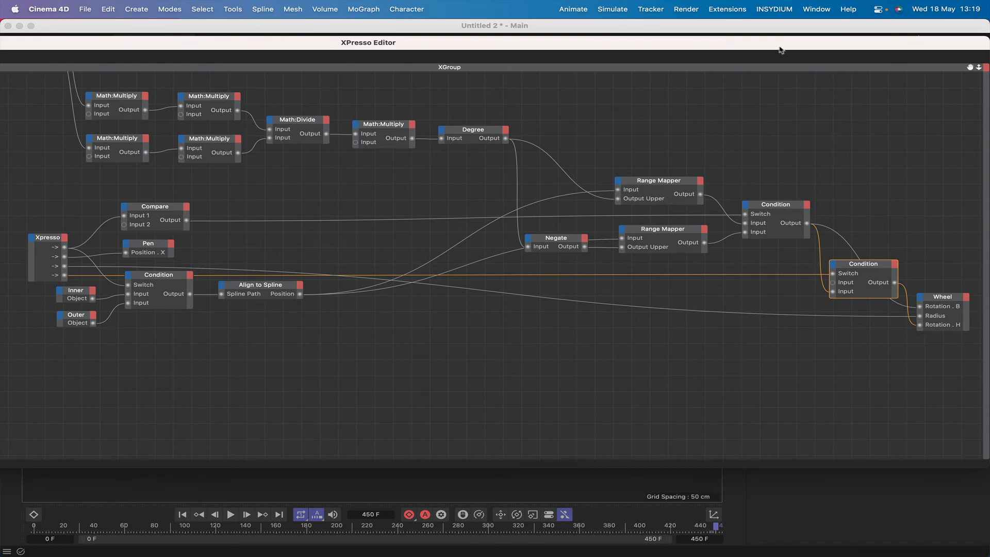
drag(776, 49, 788, 61)
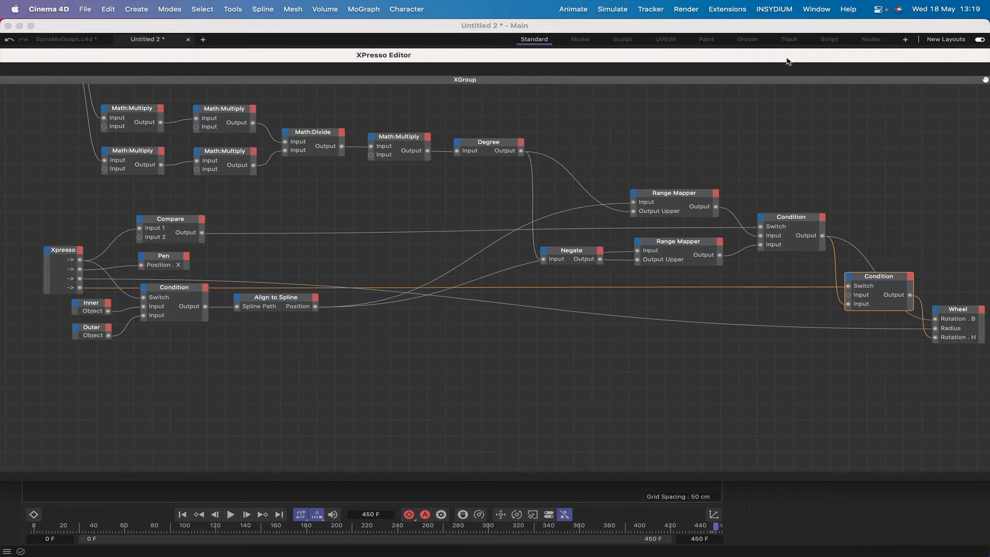
drag(524, 55, 660, 52)
drag(208, 55, 385, 48)
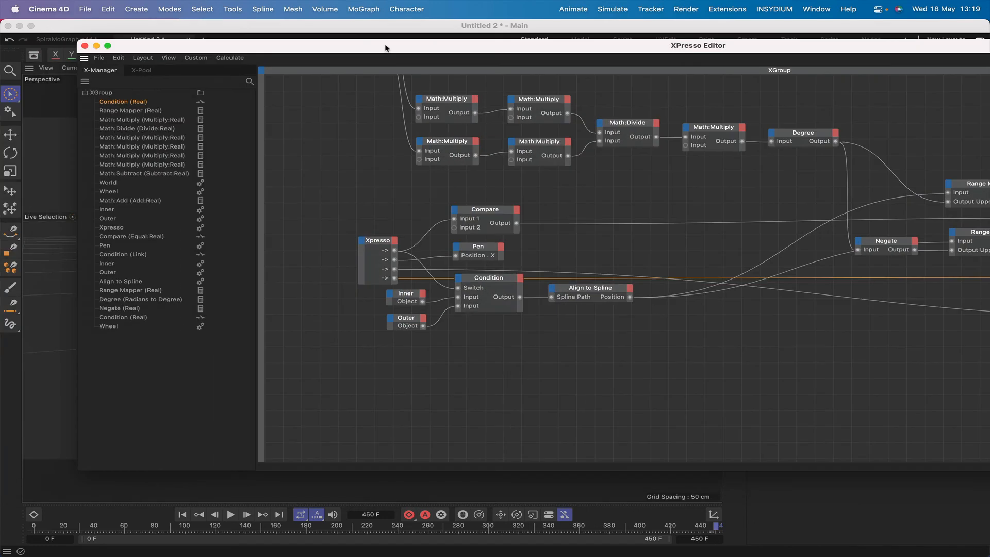
click(85, 47)
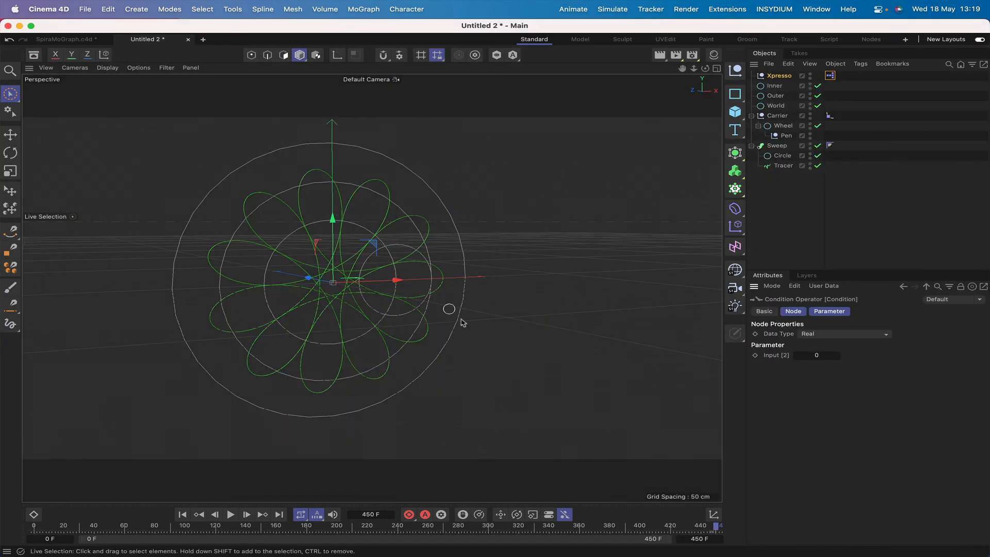
Return to frame 0, set the Xpresso null's Mode to 3D, and play the animation.
click(183, 515)
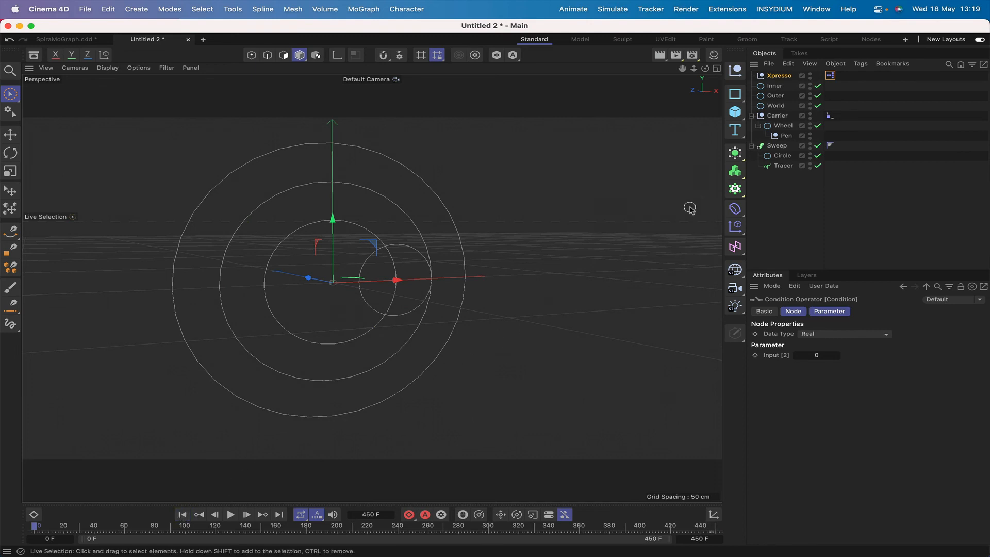
click(784, 78)
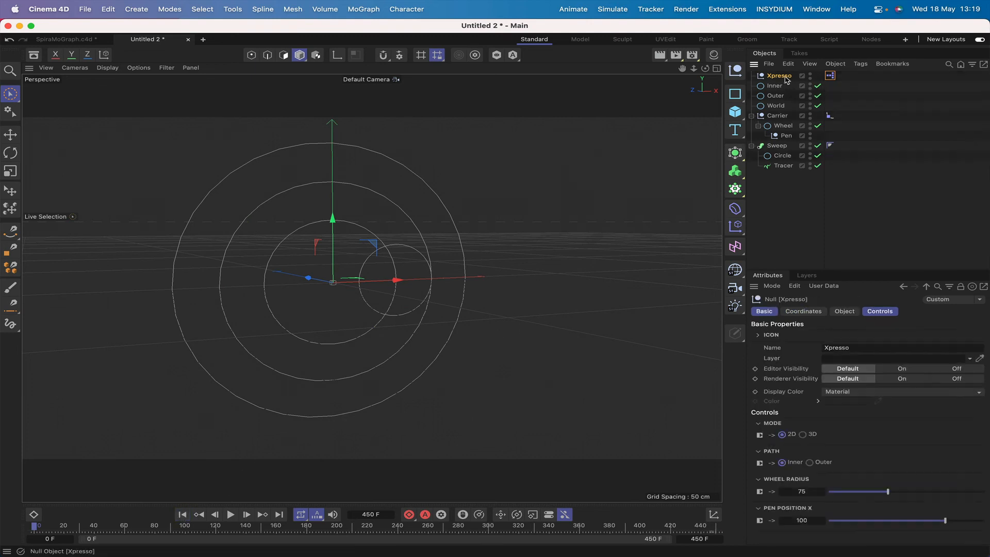
click(802, 434)
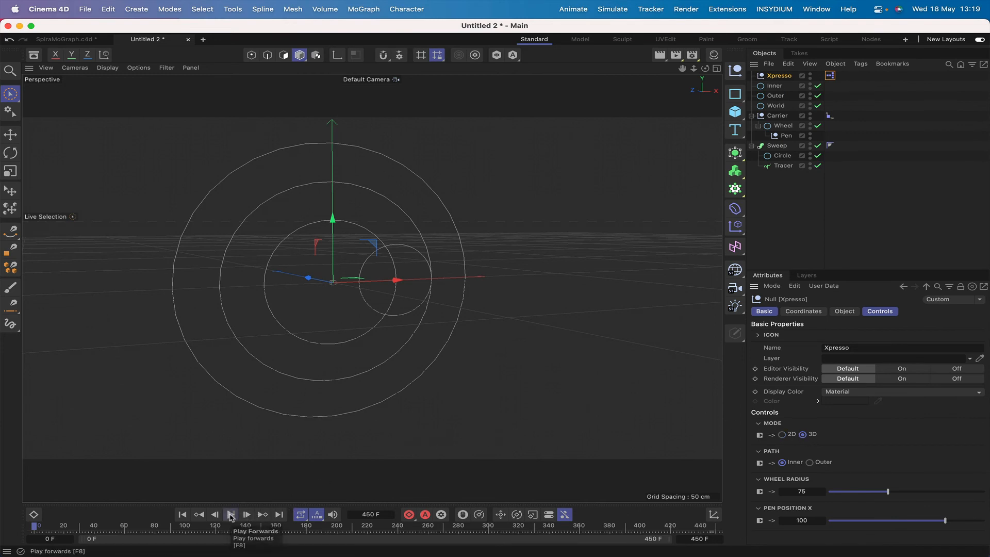
click(231, 515)
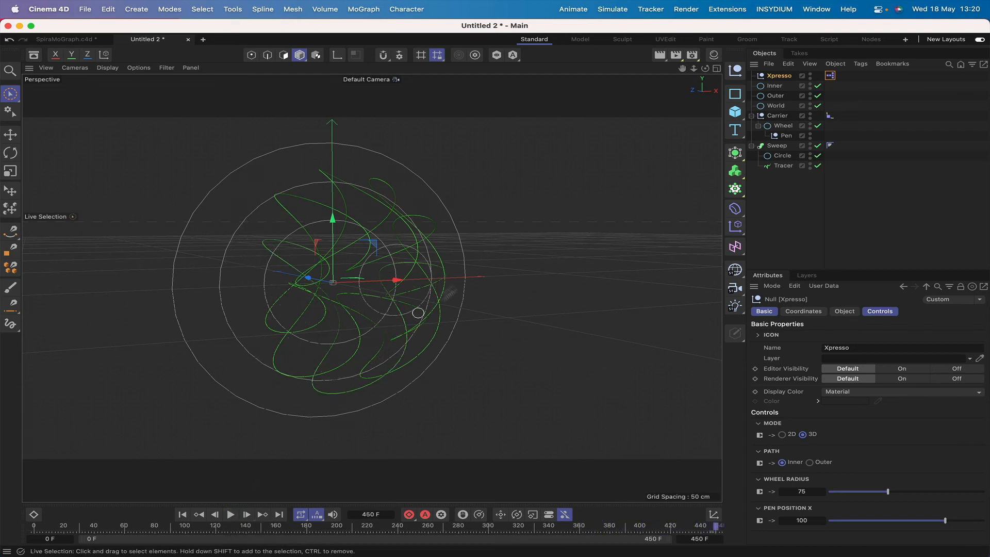
Orbit around the inner-path 3D line and render it in the viewport to inspect its shape.
drag(705, 68, 662, 67)
click(661, 57)
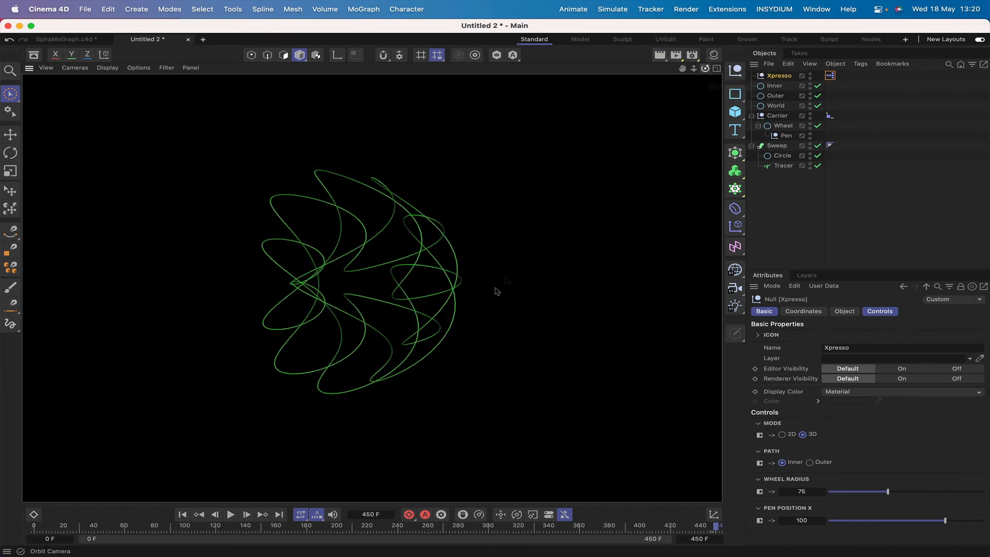
mouse_move(705, 71)
mouse_down()
mouse_move(705, 57)
mouse_move(741, 71)
mouse_move(707, 72)
mouse_up()
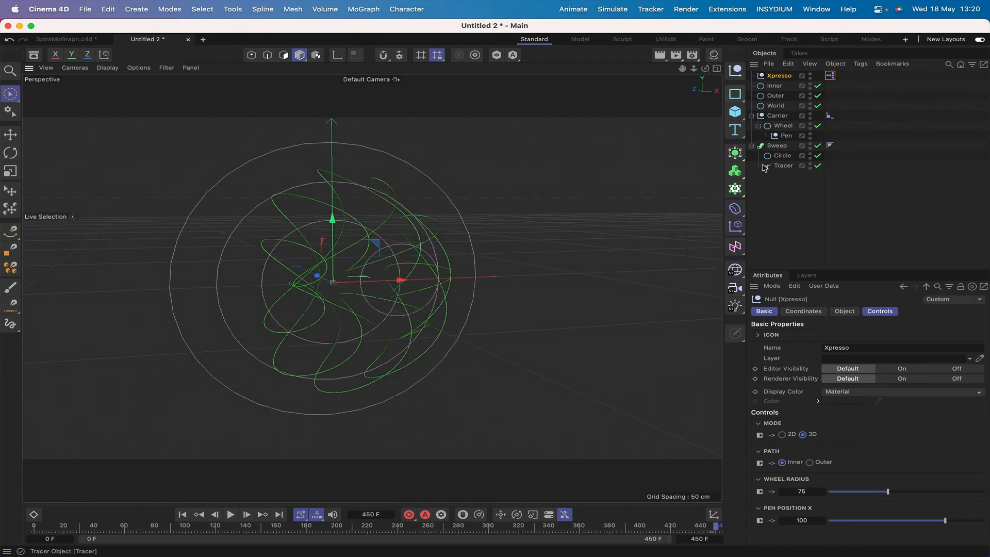
Set the Path control to Outer, replay the animation from the start, and render the resulting 3D line in the viewport.
click(809, 462)
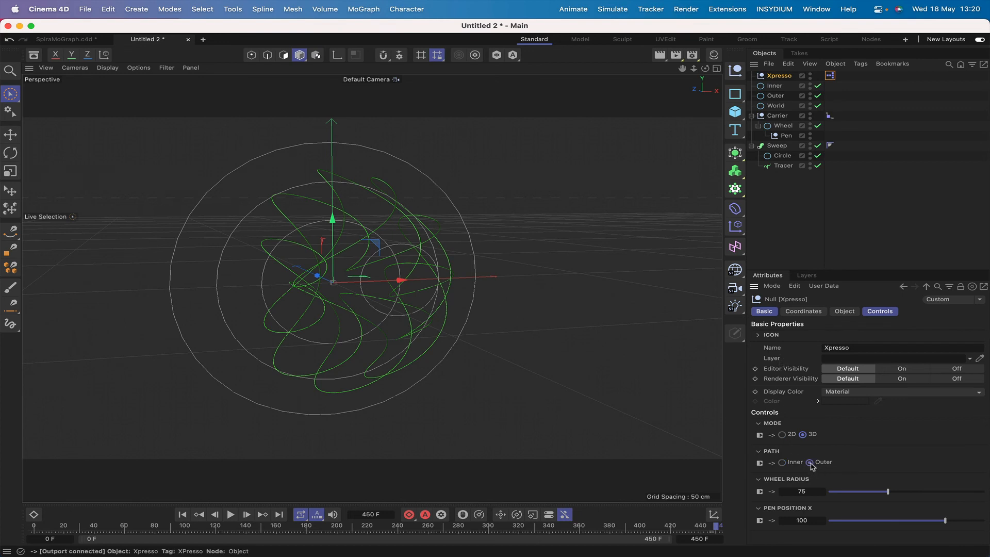
click(182, 514)
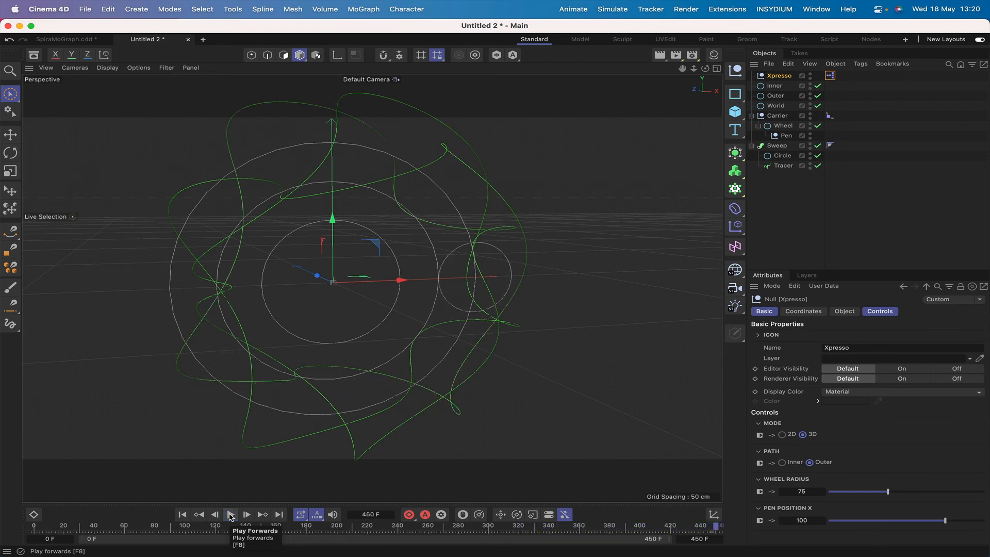
drag(705, 68, 653, 70)
right_drag(681, 69, 655, 59)
click(664, 57)
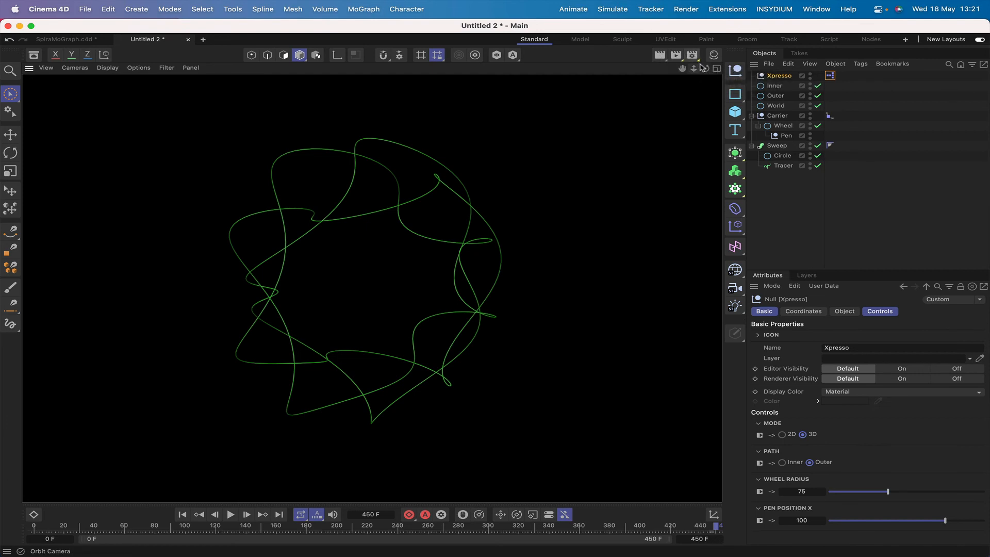
drag(706, 68, 705, 72)
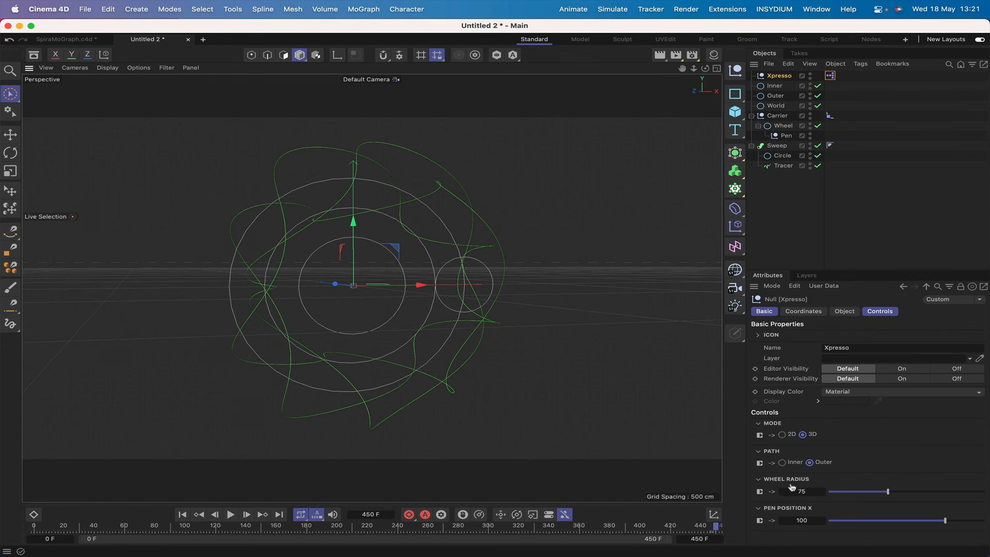
Check the Carrier's Align to Spline tag settings and the Xpresso null's controls.
click(829, 116)
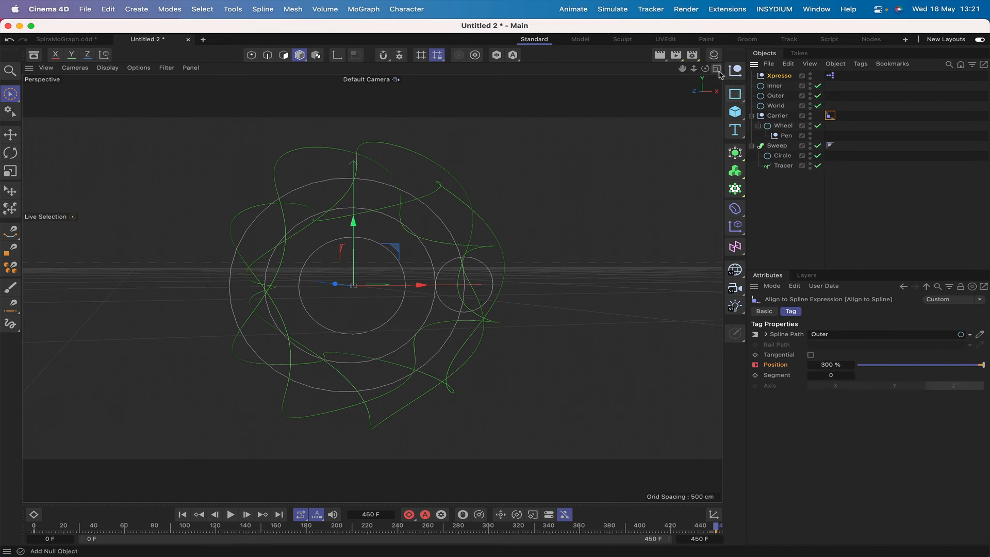
drag(706, 69, 726, 77)
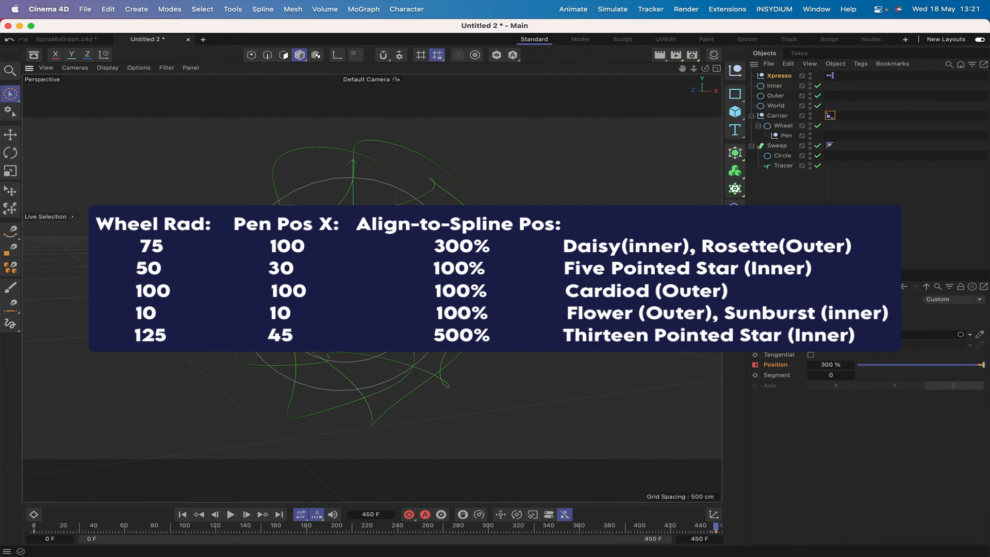
click(779, 76)
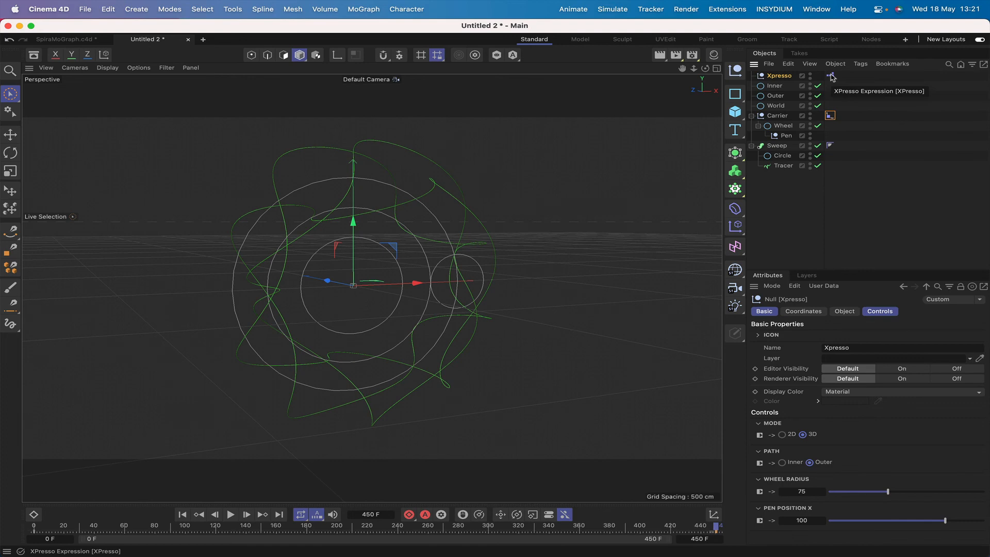
Open the Xpresso null's node network and frame all its nodes to review the complete setup.
double_click(831, 76)
drag(763, 70, 741, 51)
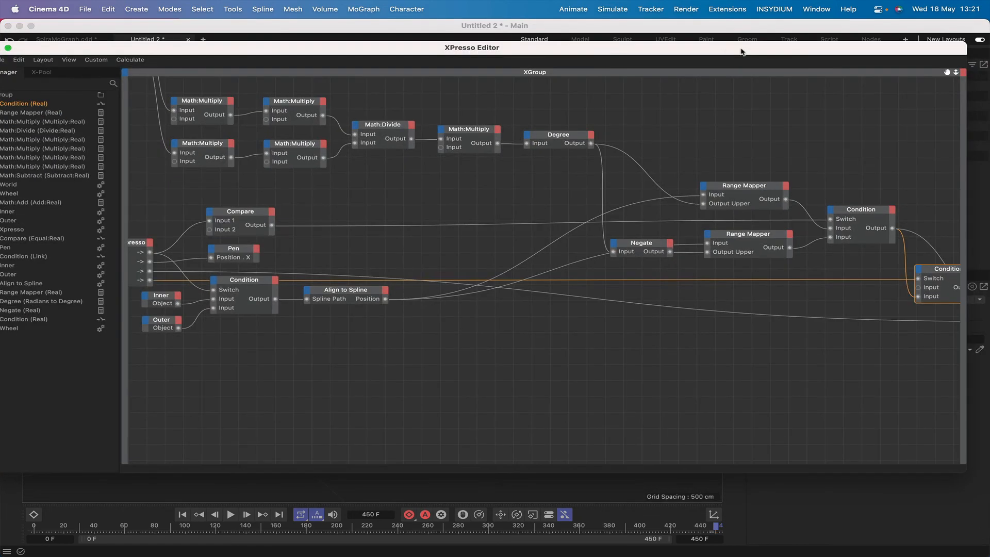
key(h)
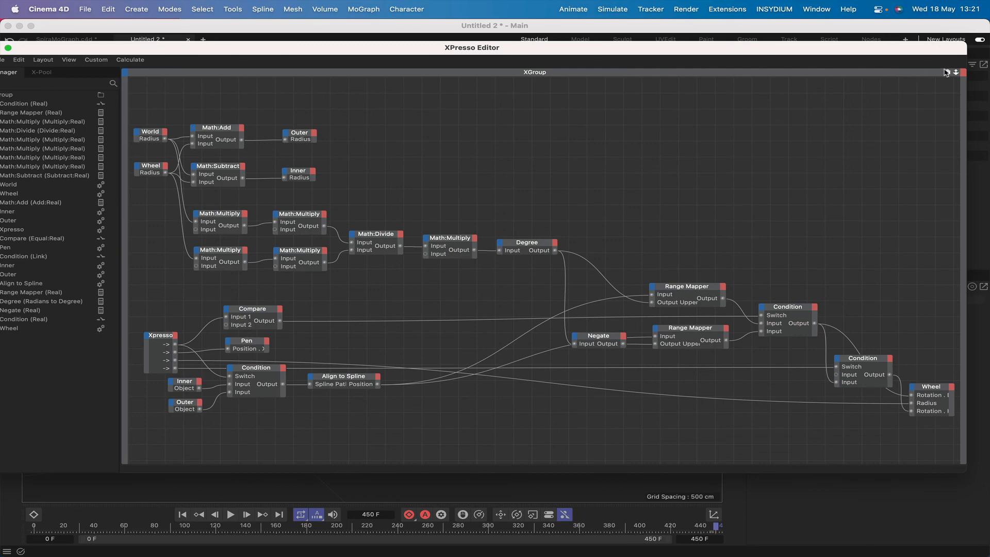
drag(934, 50, 938, 24)
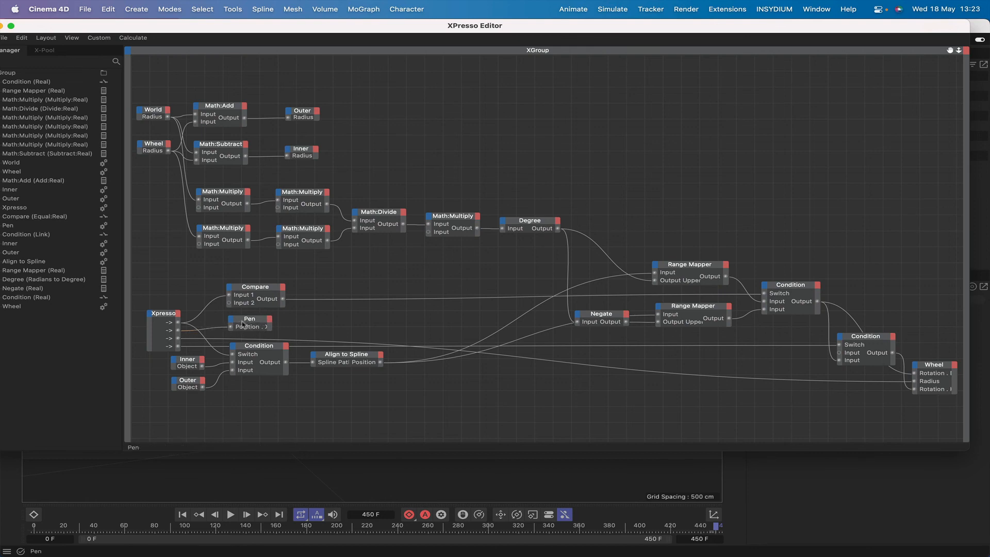
Set the Pen null's display shape to Diamond and deselect it.
drag(564, 27, 384, 446)
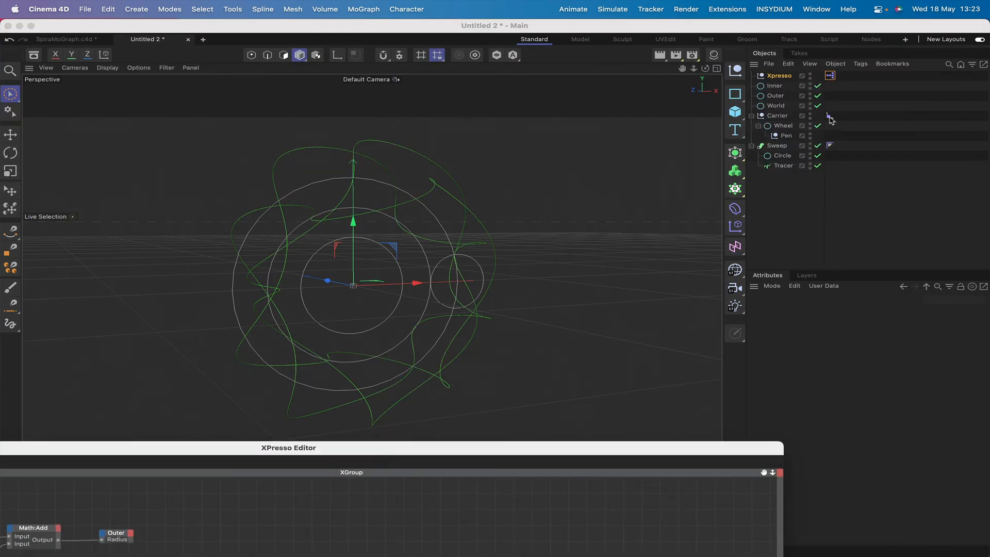
click(789, 135)
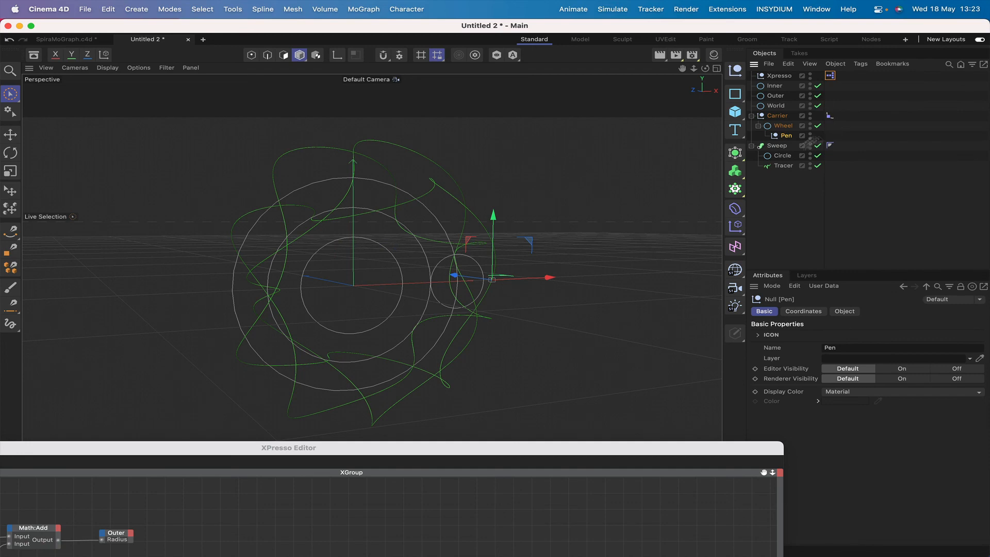
click(778, 76)
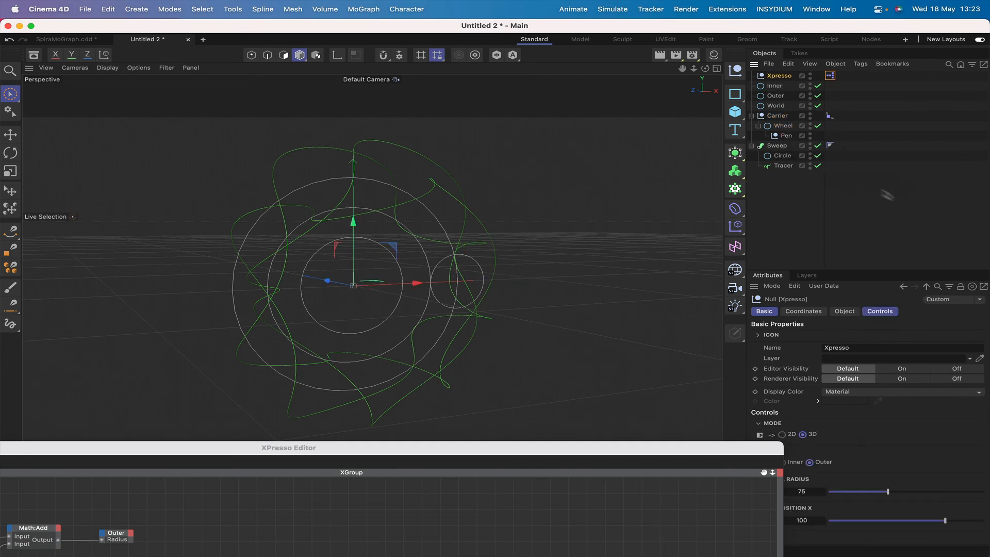
click(786, 135)
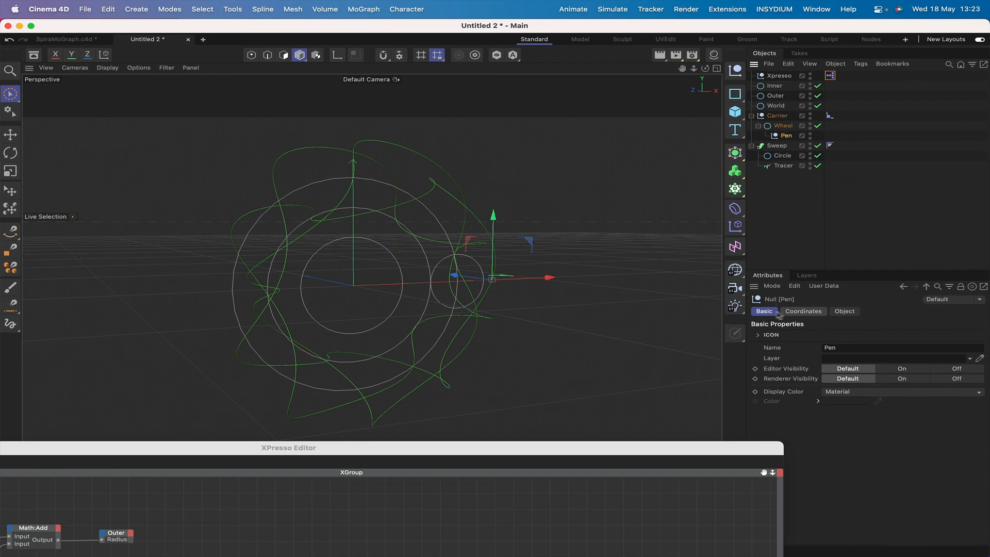
click(843, 313)
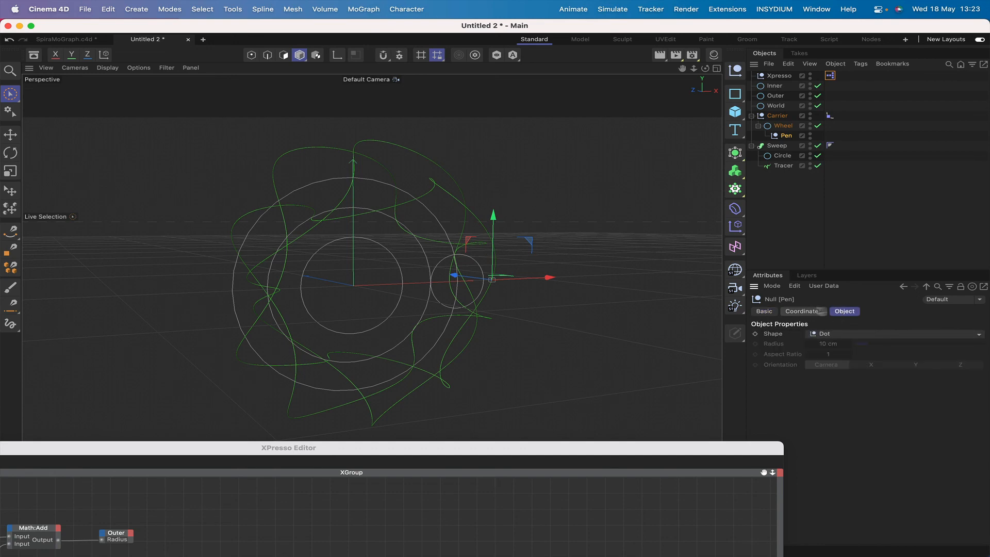
click(818, 335)
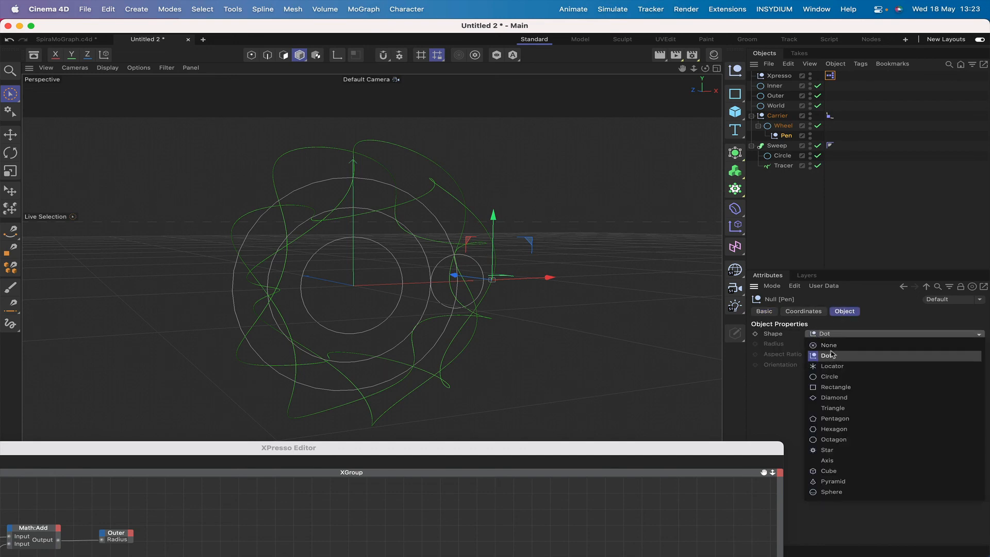
click(820, 400)
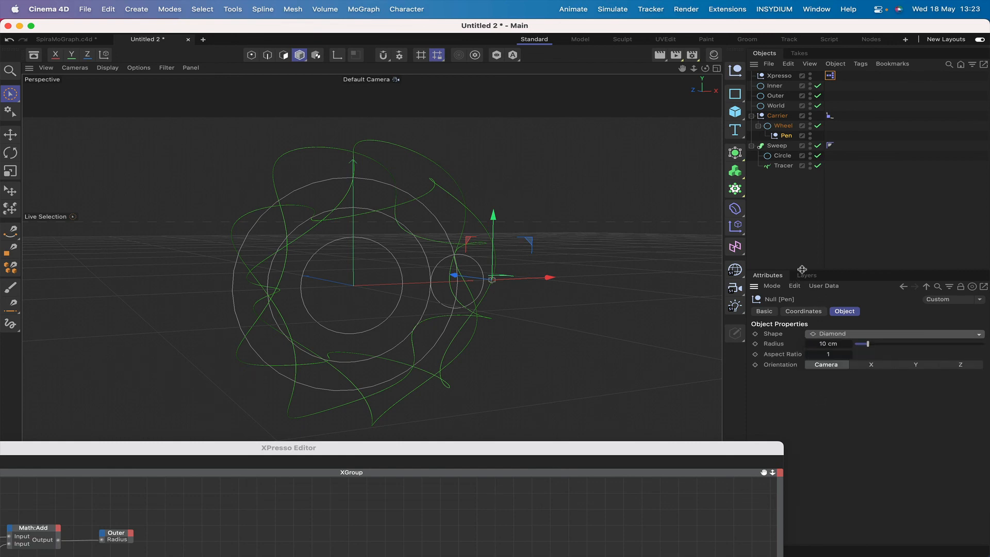
click(794, 211)
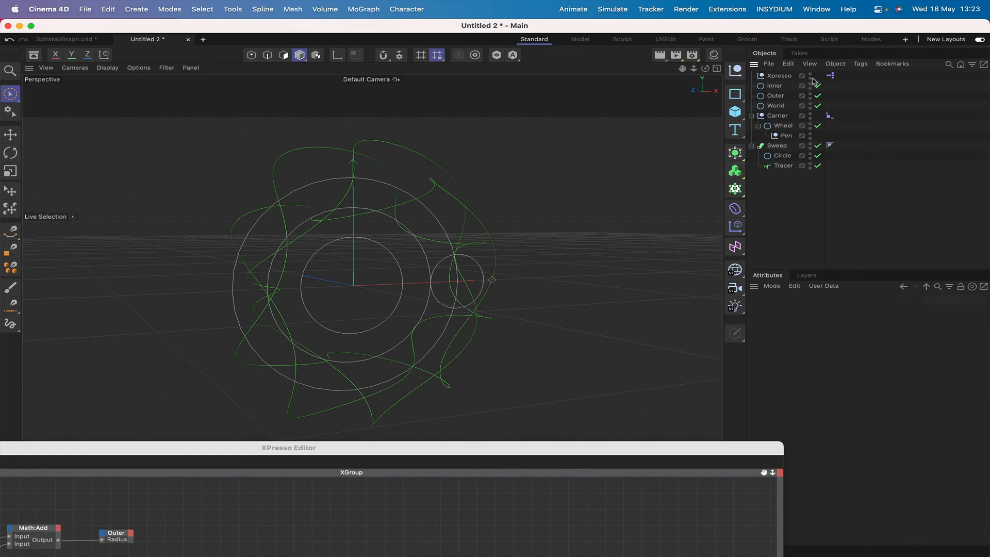
Set the Xpresso null's Pen Position X to about 115.44.
click(786, 77)
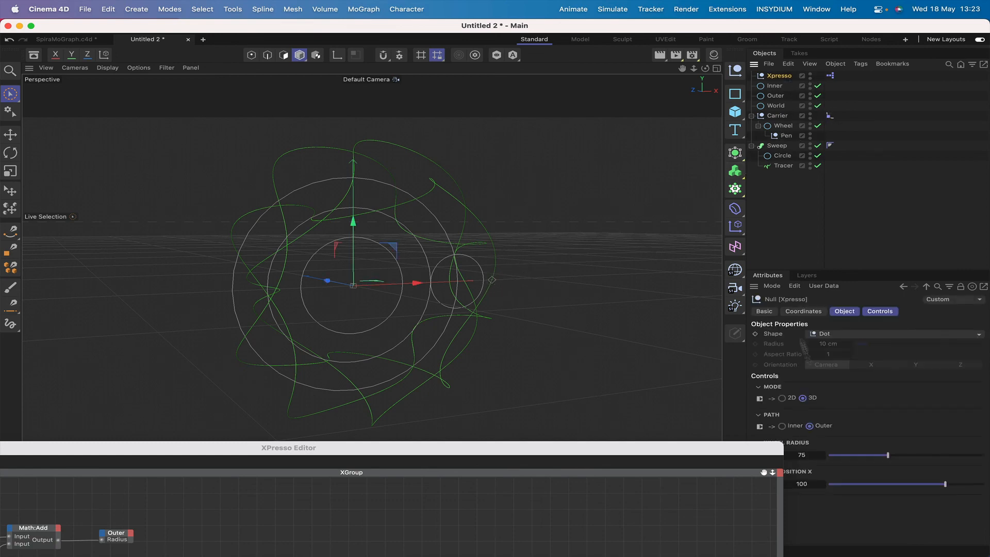
mouse_move(950, 489)
mouse_down()
mouse_move(909, 500)
mouse_move(953, 494)
mouse_up()
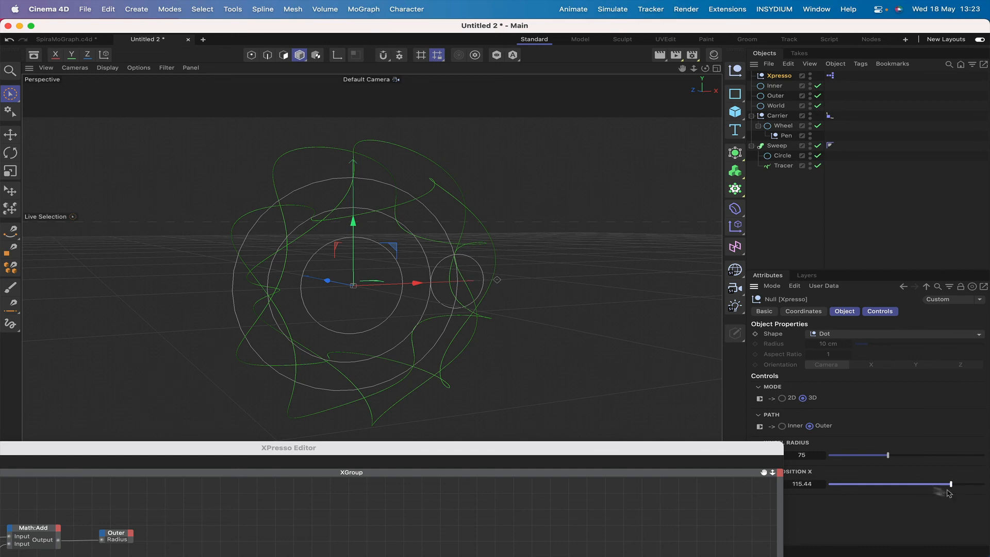
Bring the whole node network back into view and examine its connections through to the Wheel node.
click(599, 447)
drag(600, 447, 732, 107)
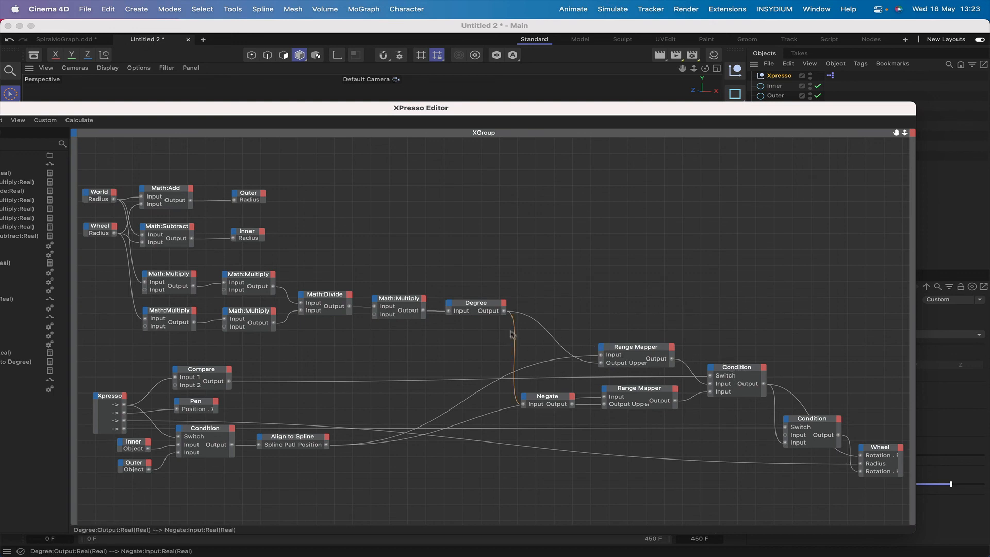
drag(769, 113, 618, 52)
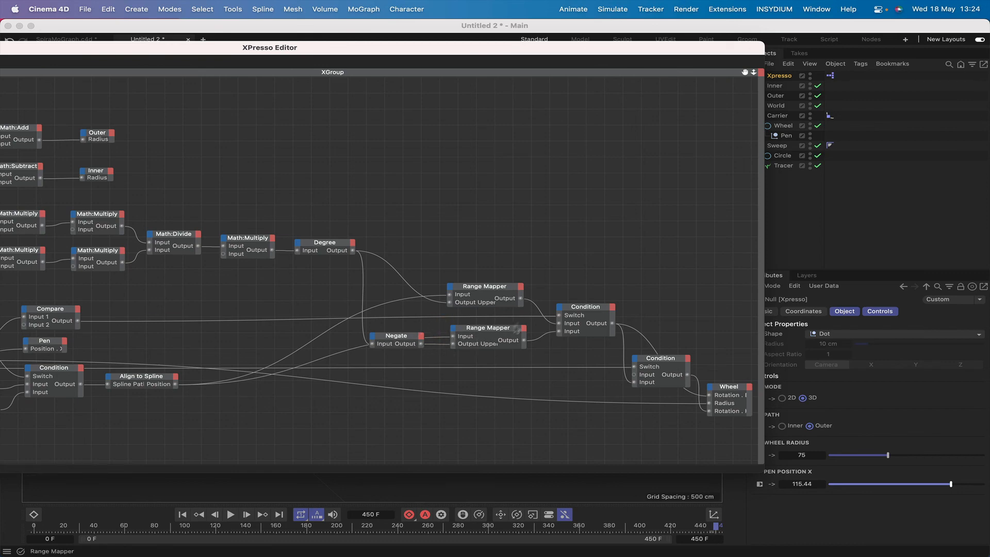
drag(714, 52, 808, 28)
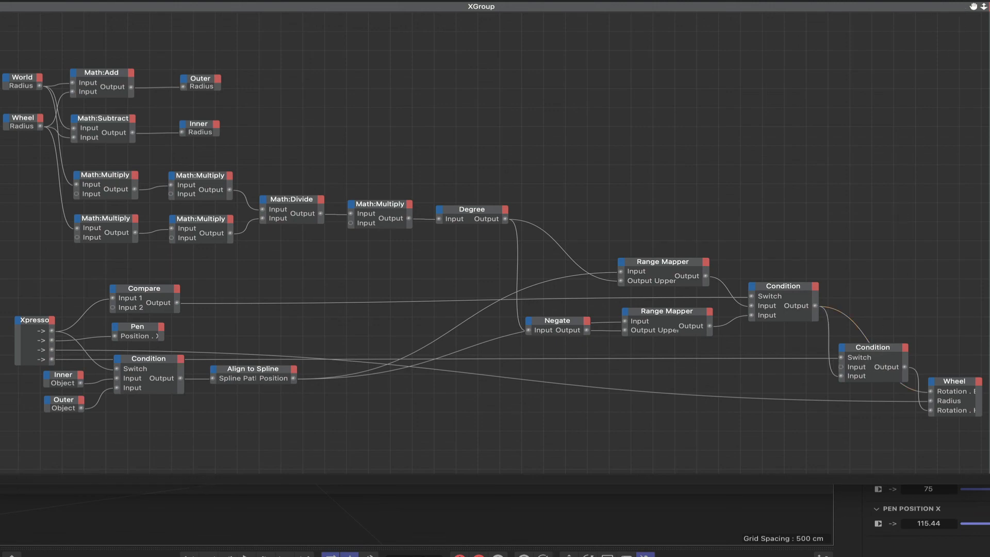
Expand the Wheel node so its port names fit in full, bring the whole network back into view, and close the XPresso Editor.
drag(953, 6, 635, 6)
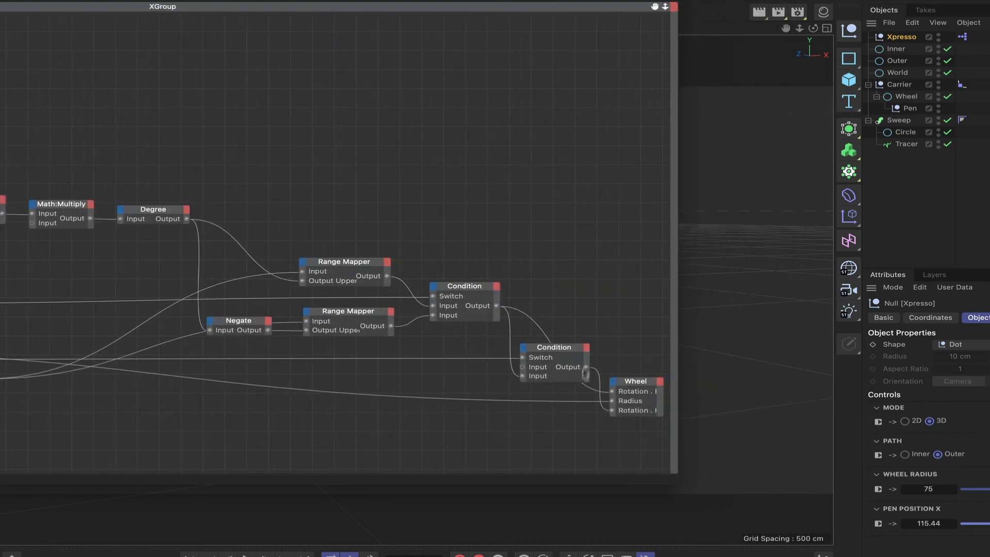
double_click(641, 382)
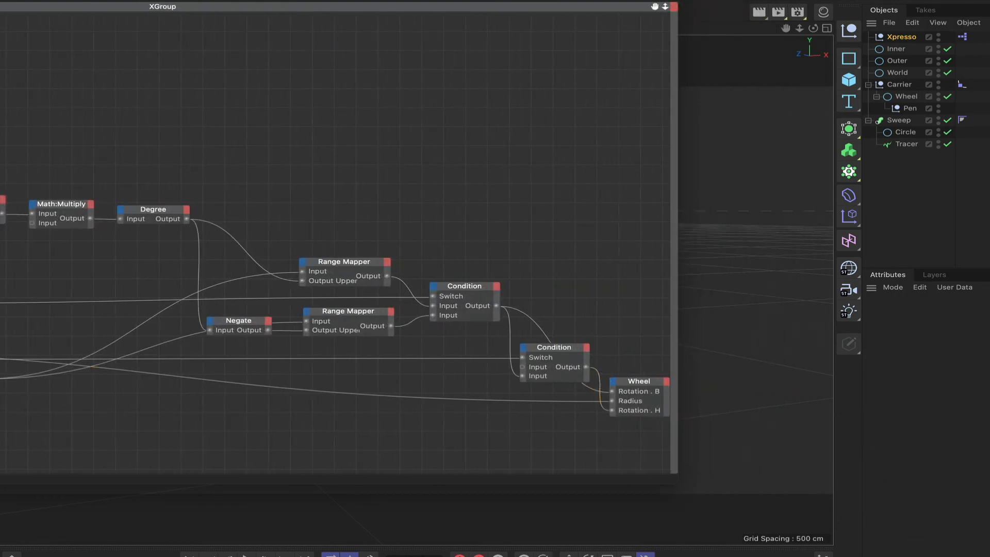
drag(360, 1, 759, 4)
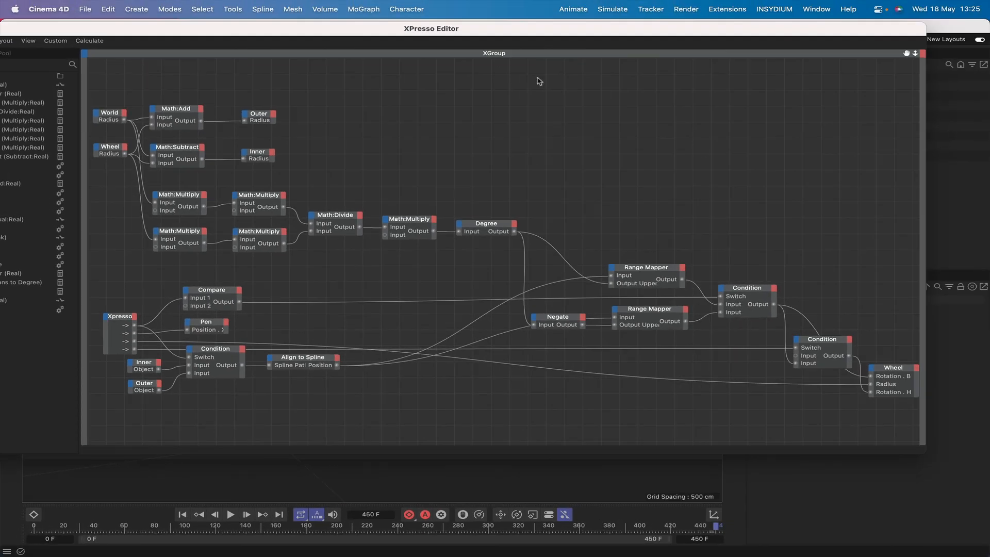
double_click(166, 32)
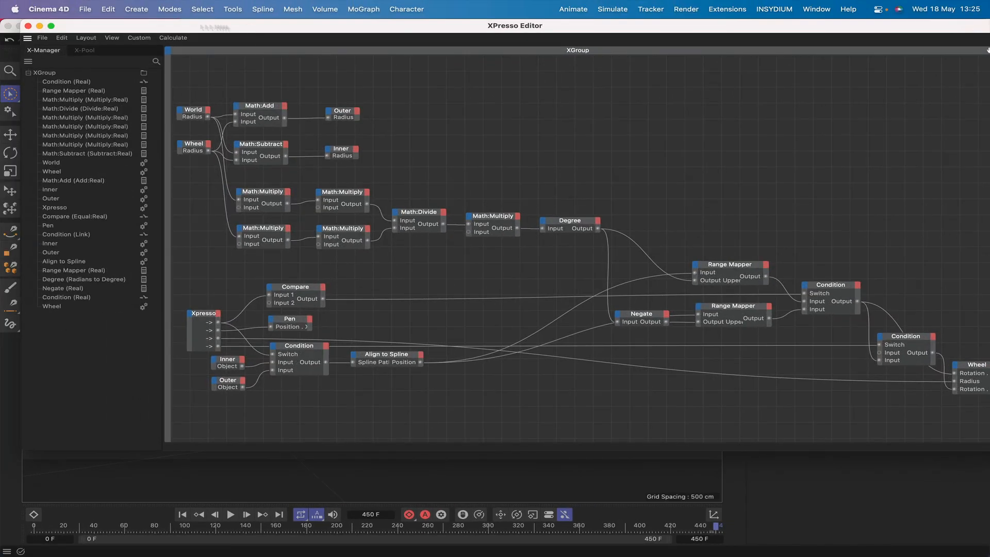
click(29, 25)
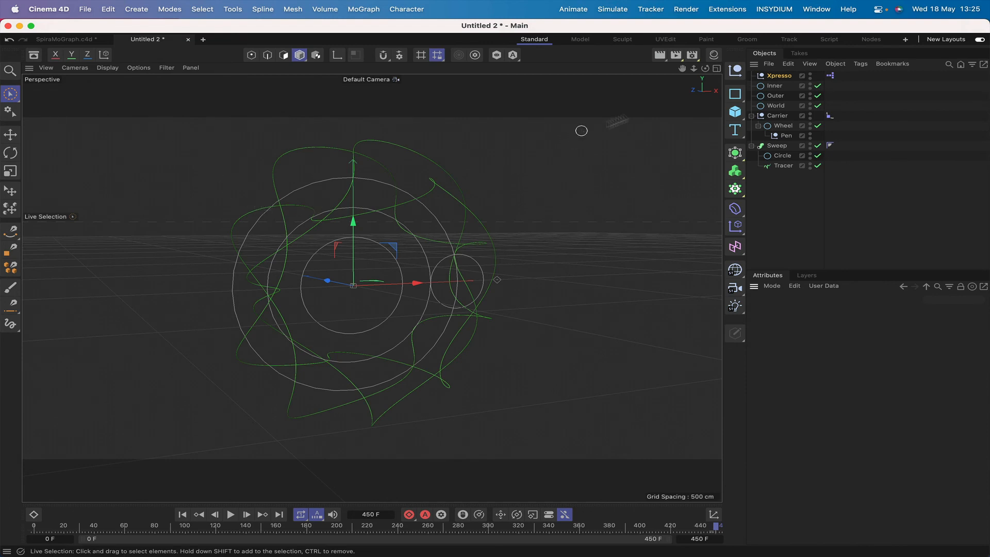
Rewind the spirograph animation to frame 0.
drag(705, 68, 705, 85)
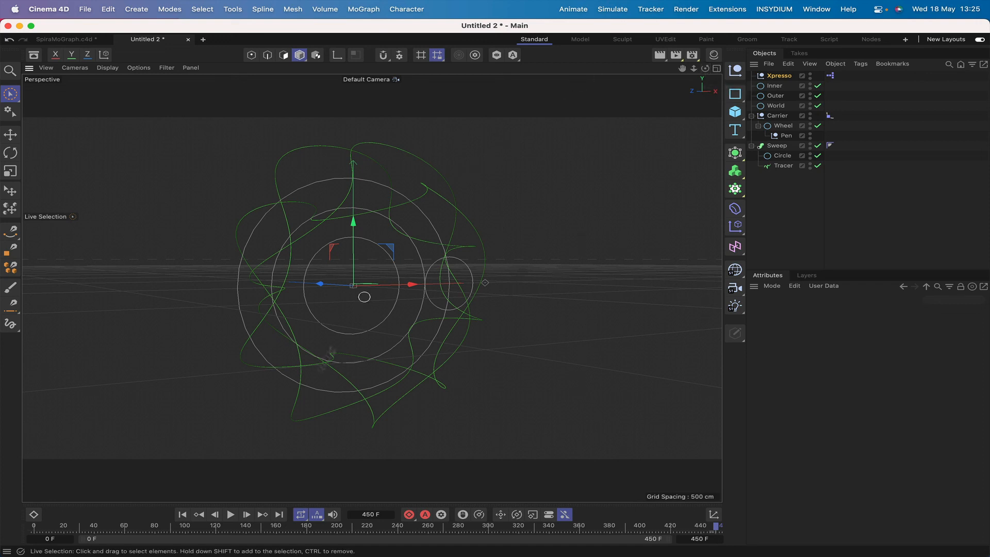
click(182, 514)
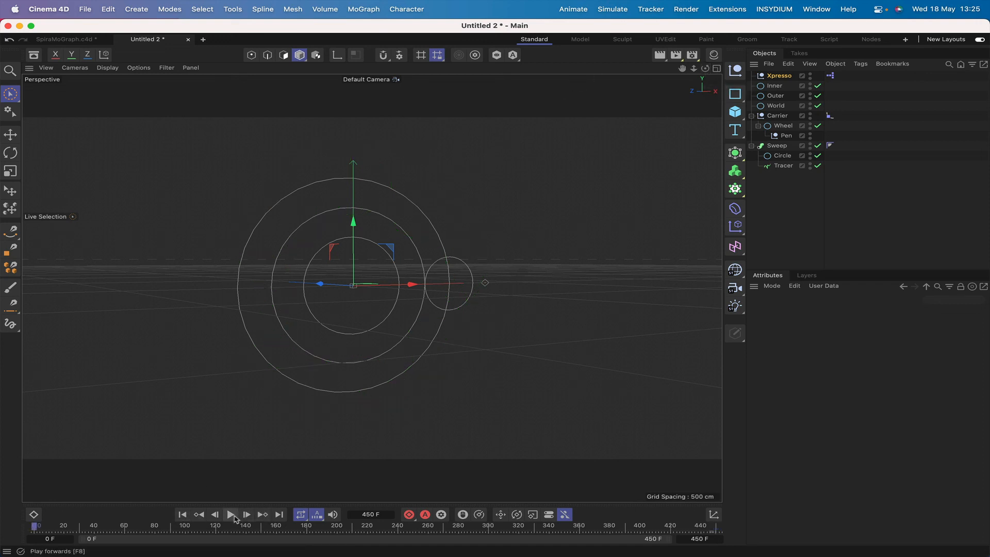